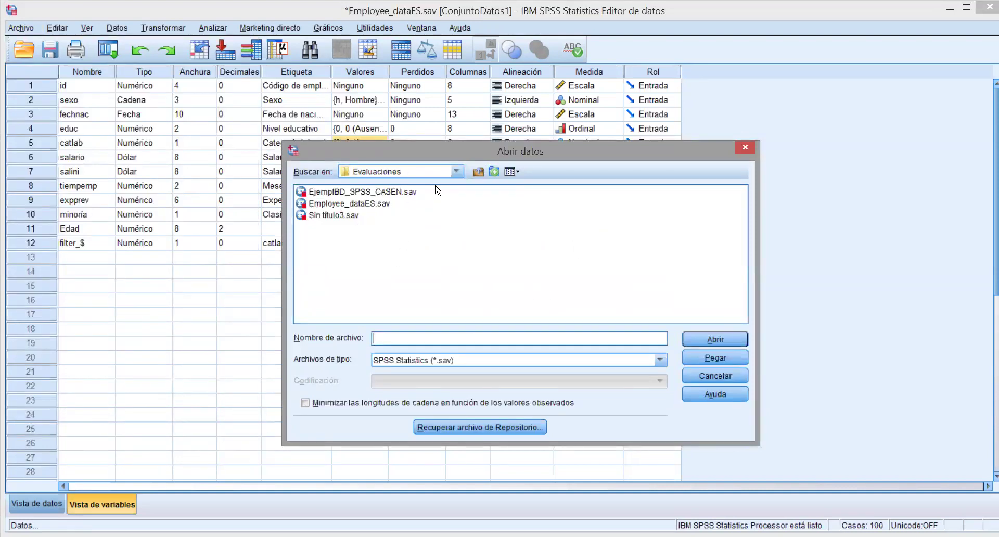
click(320, 208)
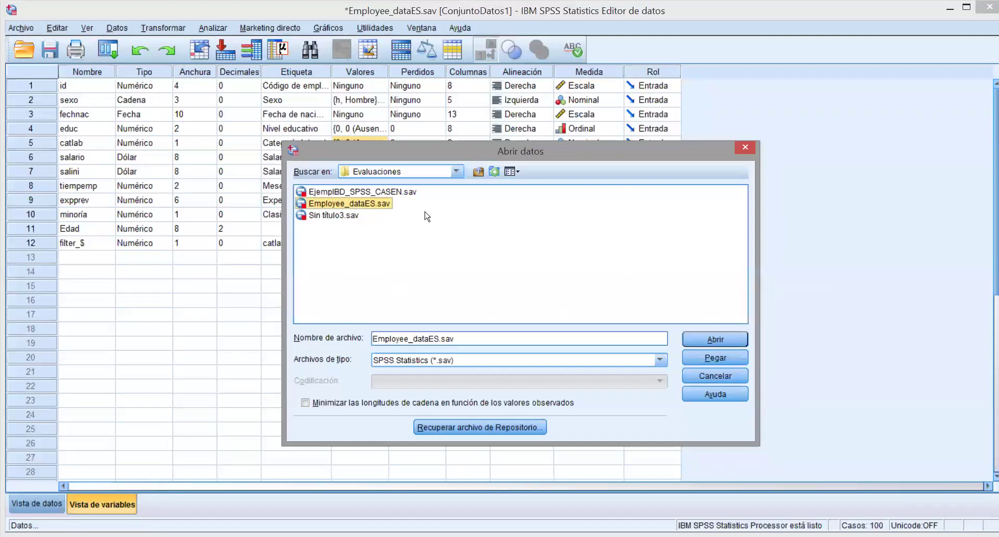
click(745, 148)
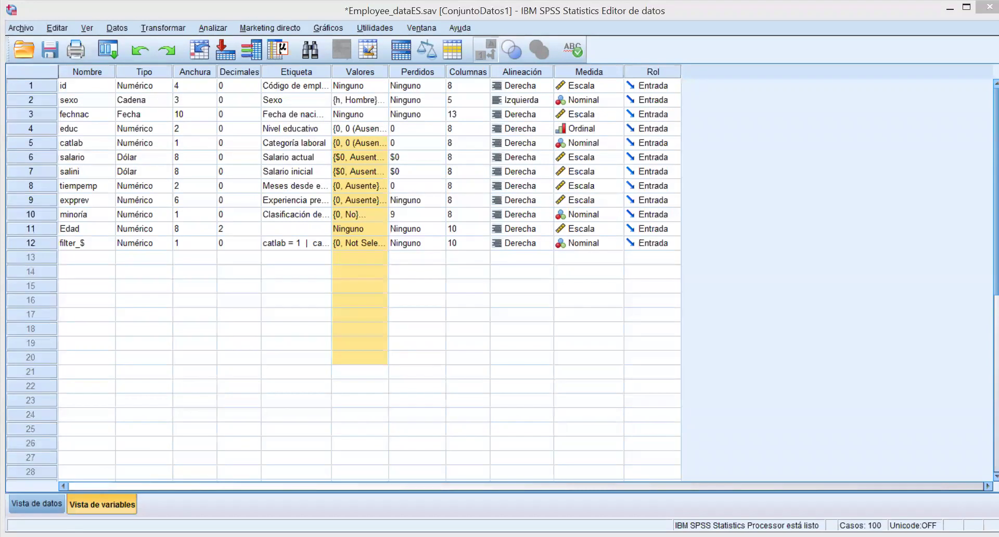
click(22, 28)
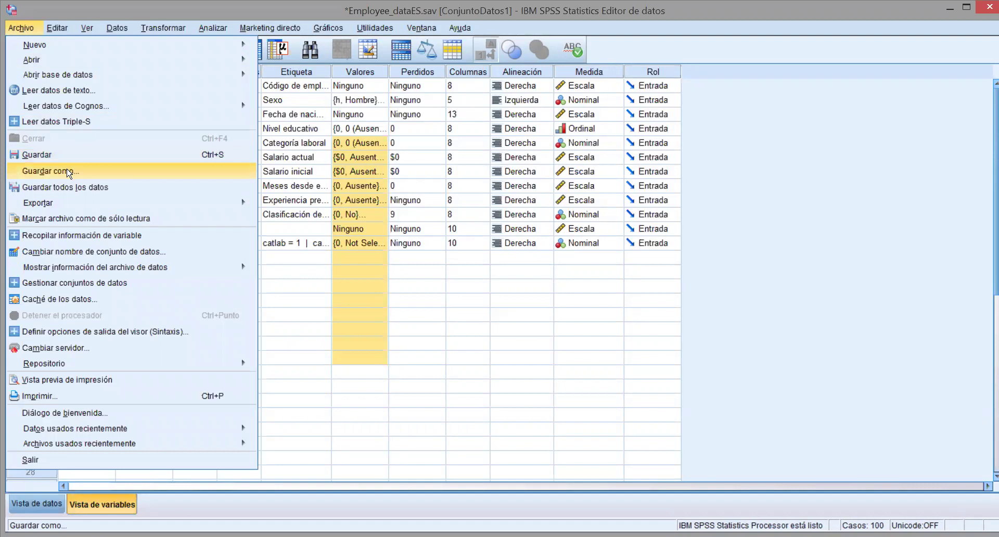
key(Return)
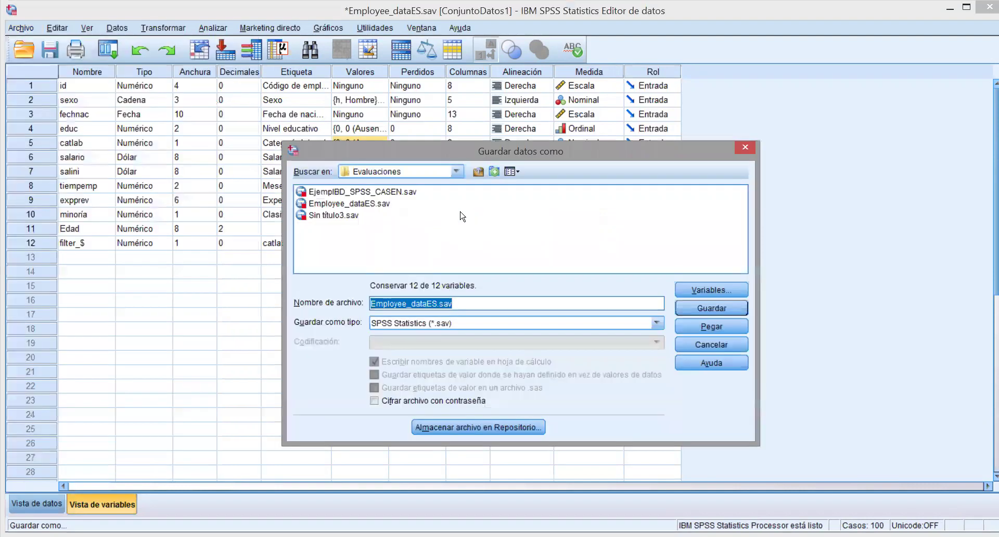
click(478, 173)
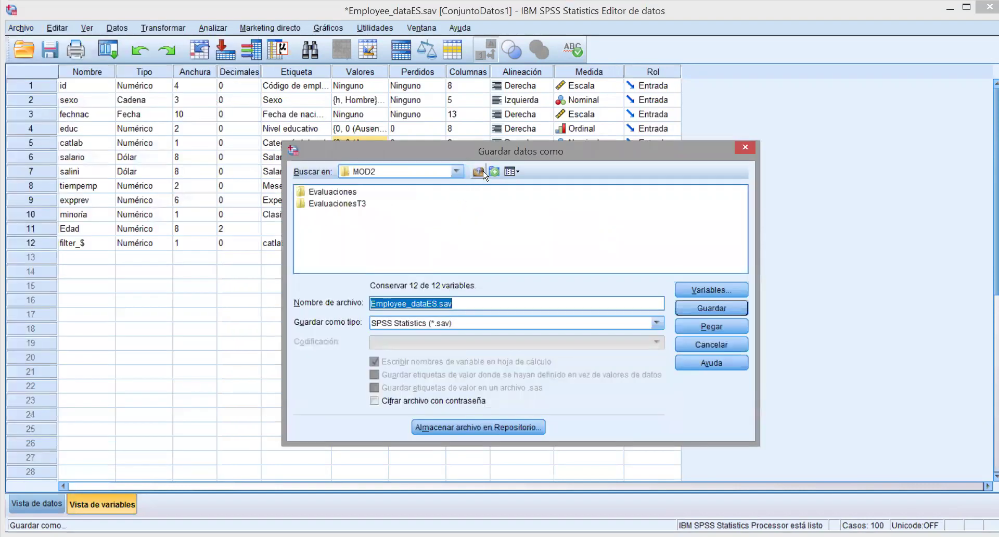
click(745, 147)
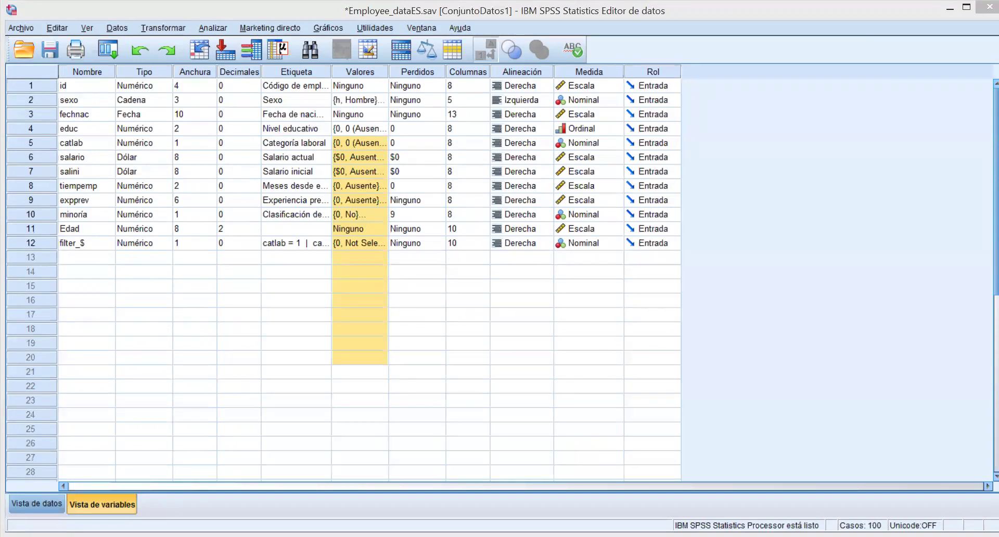
Step: Save the dataset as Employee_dataES.sav in the Magister folder, two levels above Evaluaciones
click(21, 29)
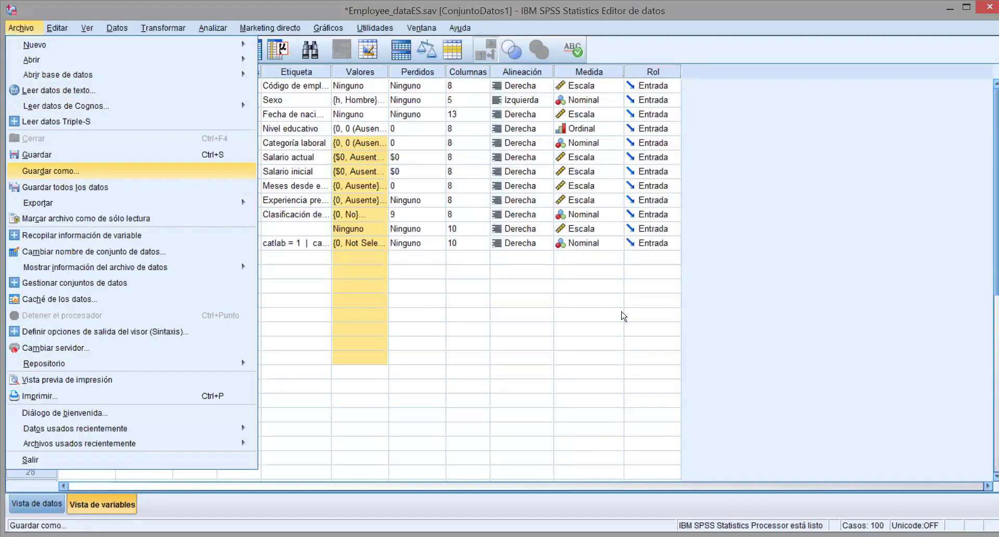
key(Return)
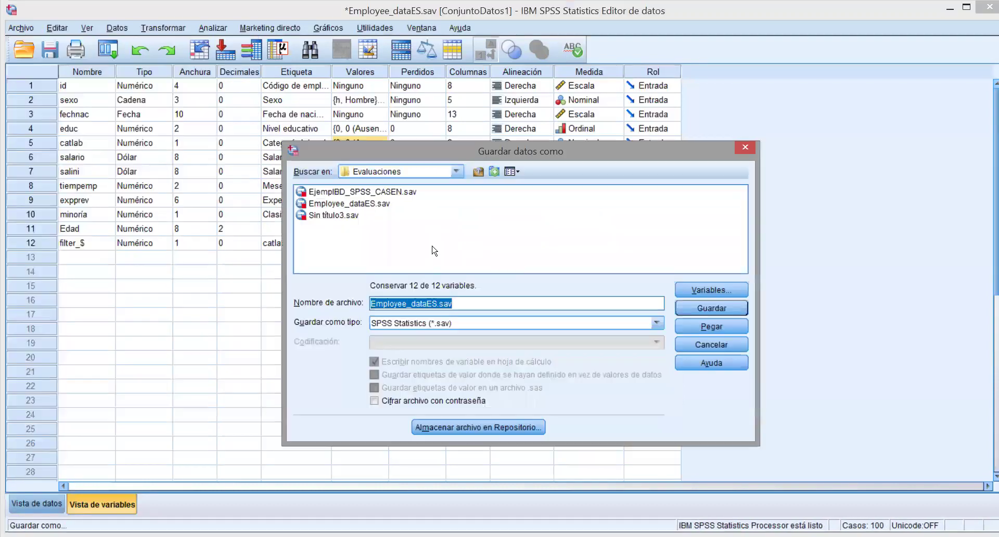
click(479, 173)
click(479, 172)
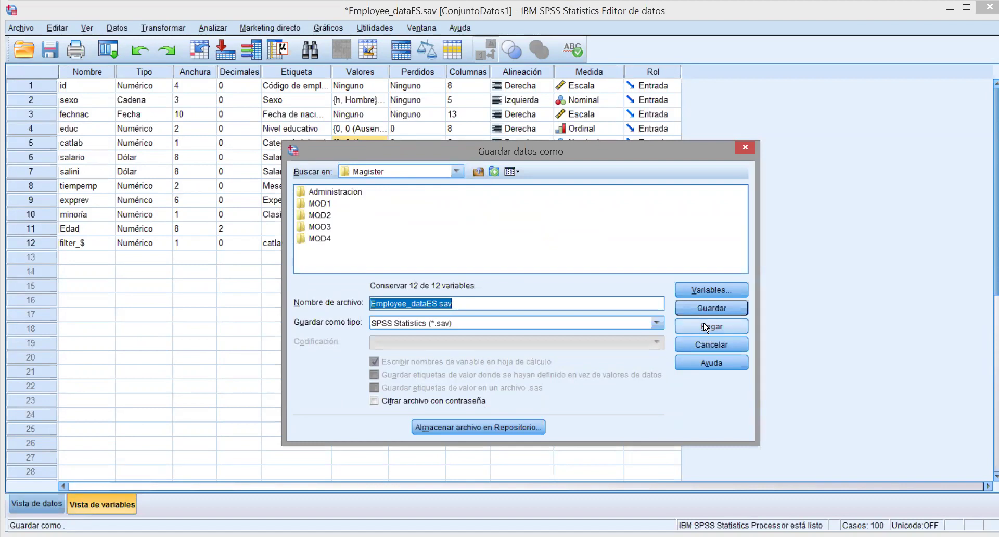
click(683, 308)
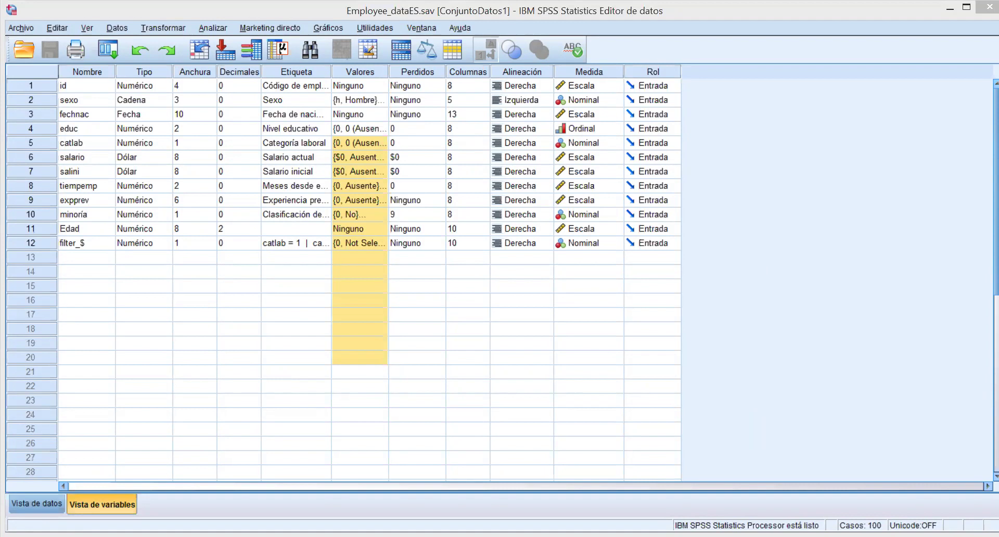
Step: Look for the saved Employee_dataES.sav in the Magister folder among the data files available to open
click(33, 29)
mouse_move(266, 25)
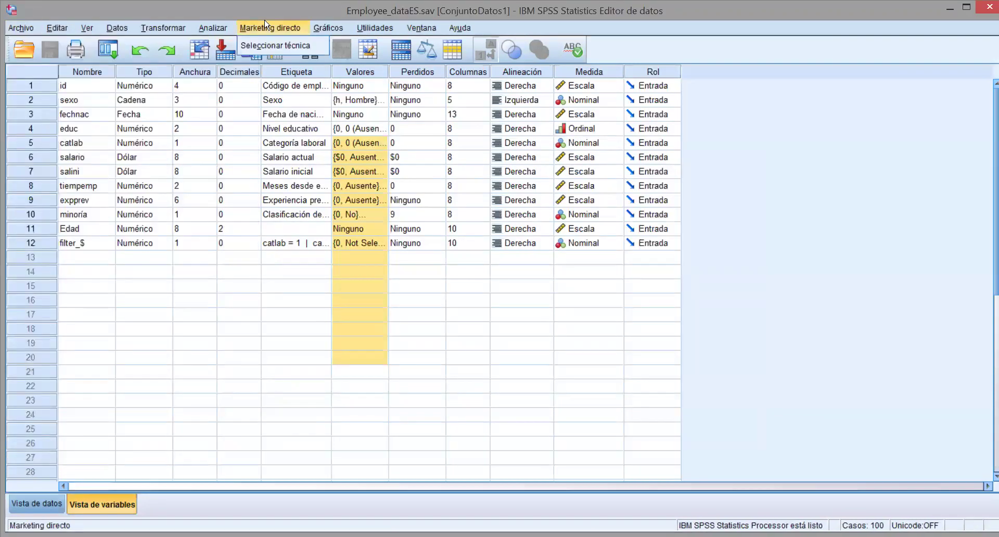
mouse_move(20, 27)
mouse_move(35, 59)
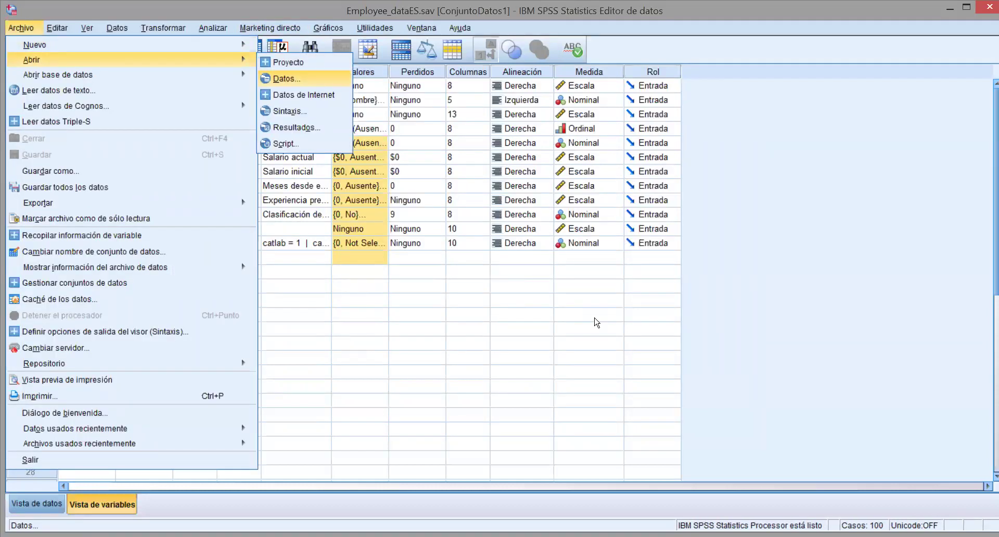
key(Return)
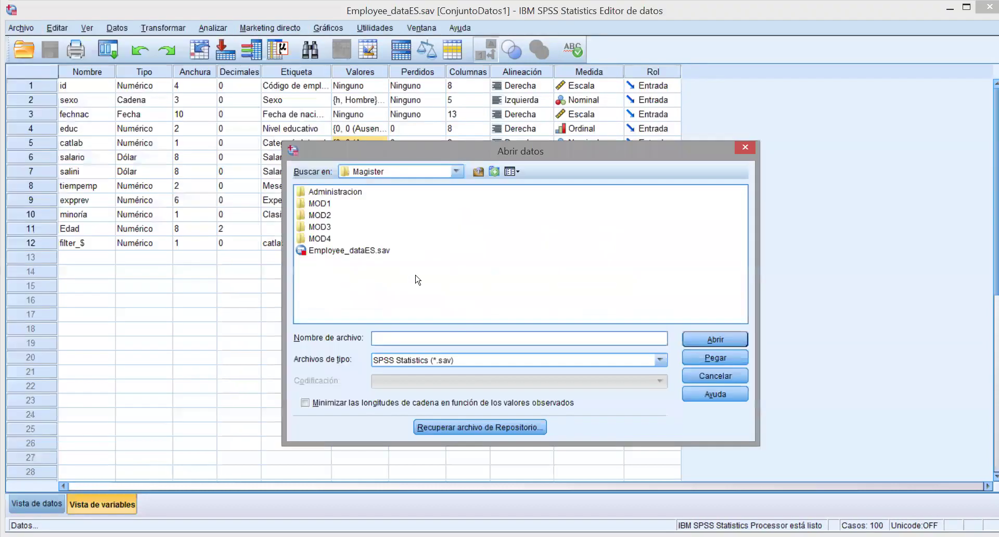
click(336, 253)
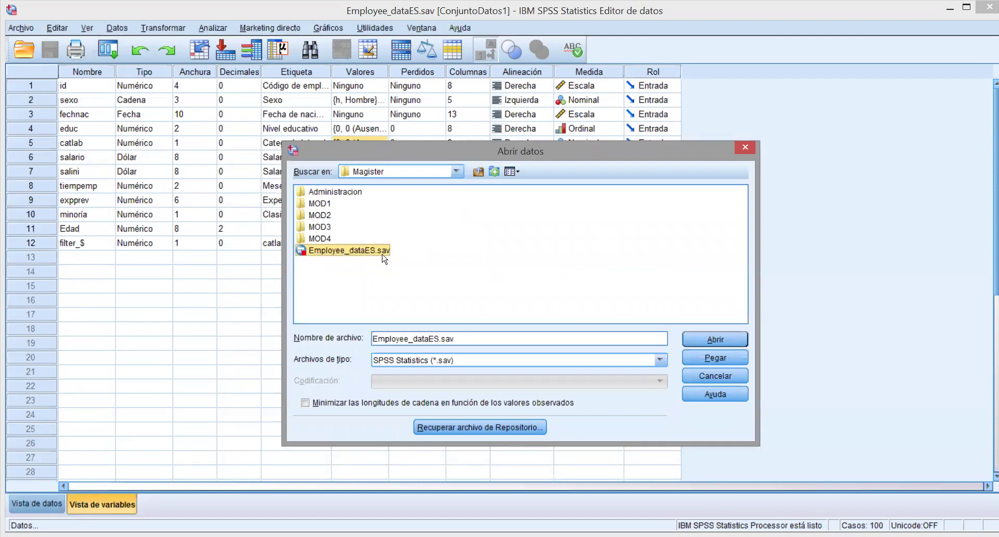
click(730, 381)
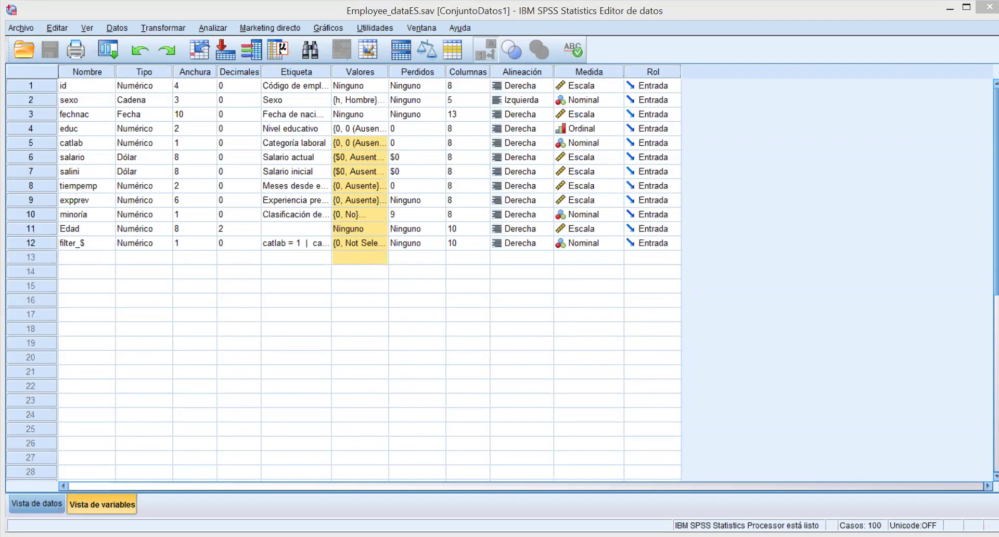
click(20, 27)
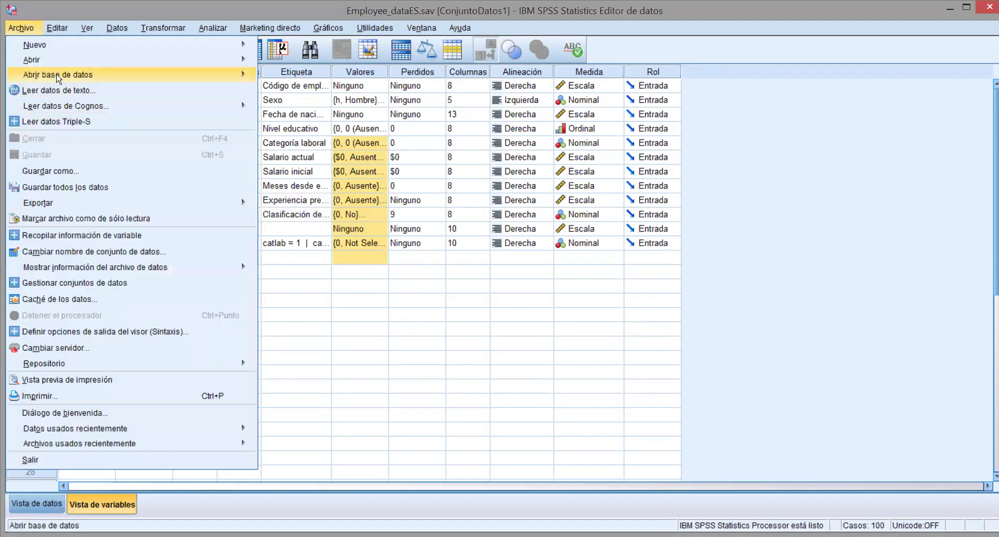
click(64, 172)
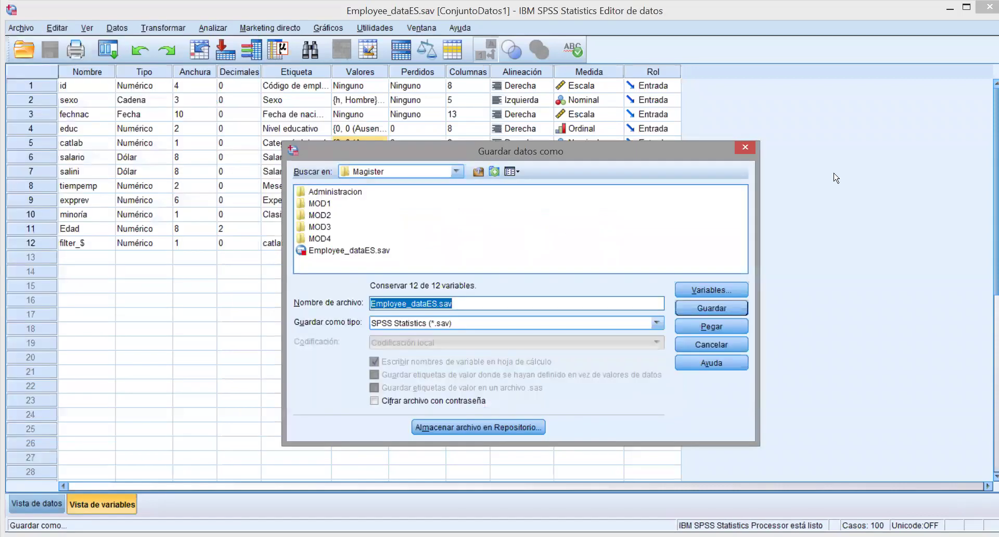
click(739, 147)
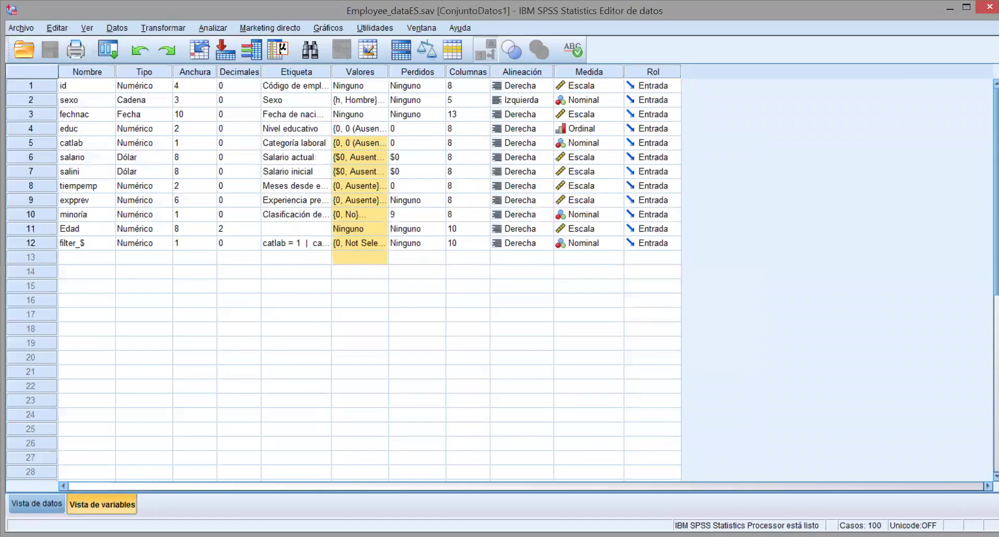
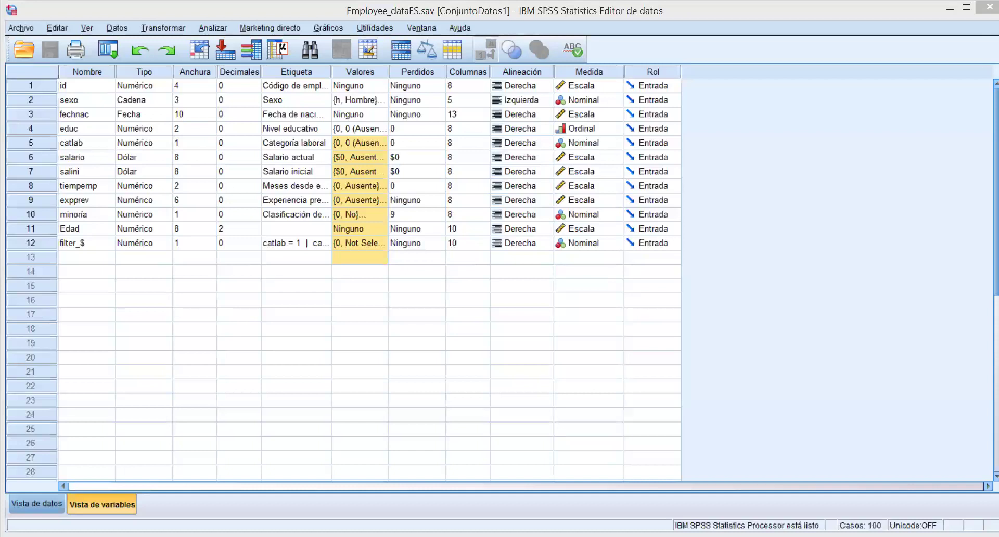
click(33, 28)
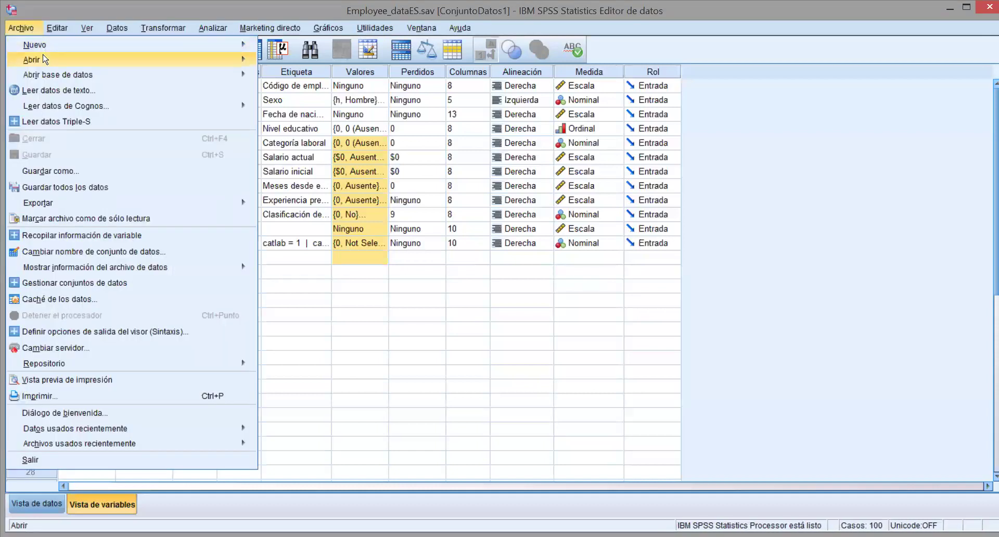
mouse_move(46, 61)
key(Escape)
key(Escape)
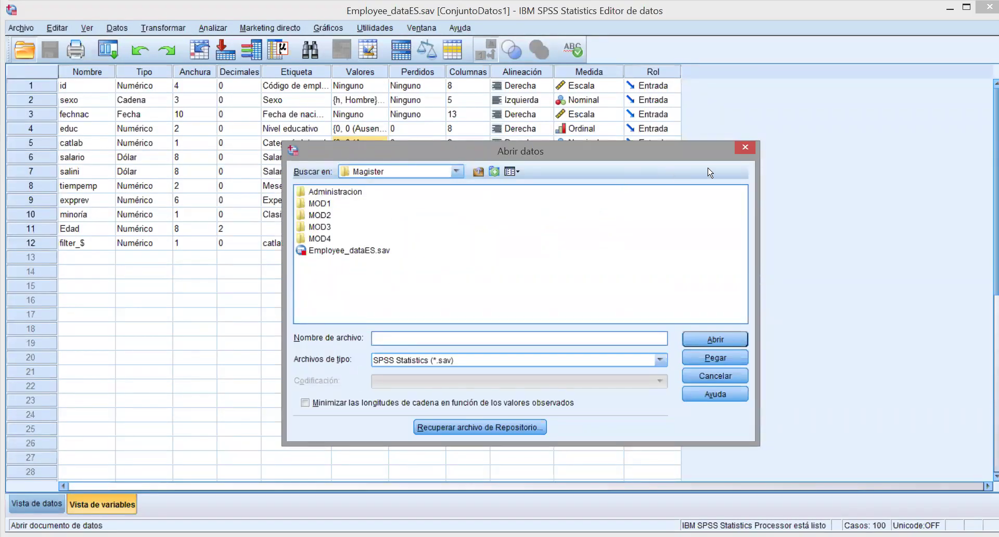
click(744, 148)
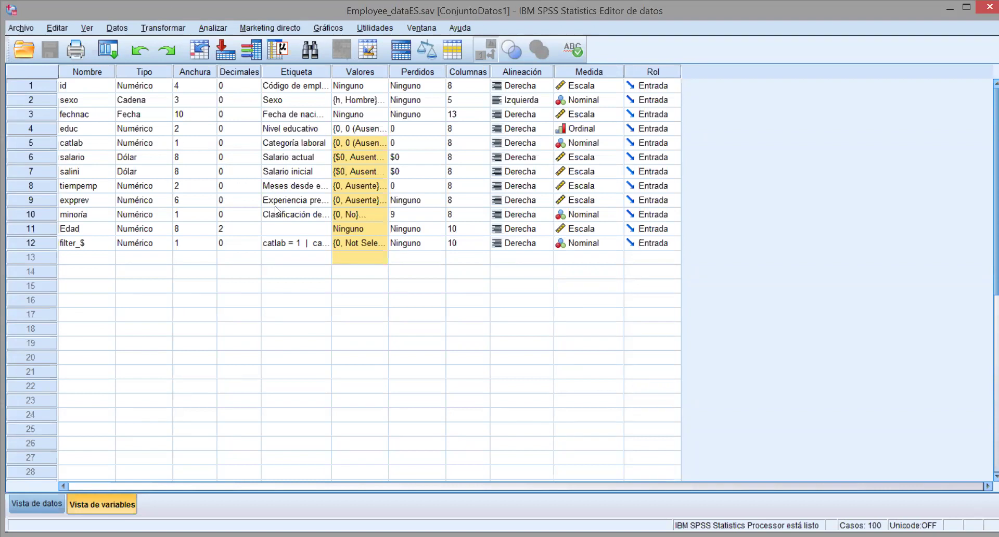
Step: Widen the Etiqueta column so the variable labels fit in full
click(346, 300)
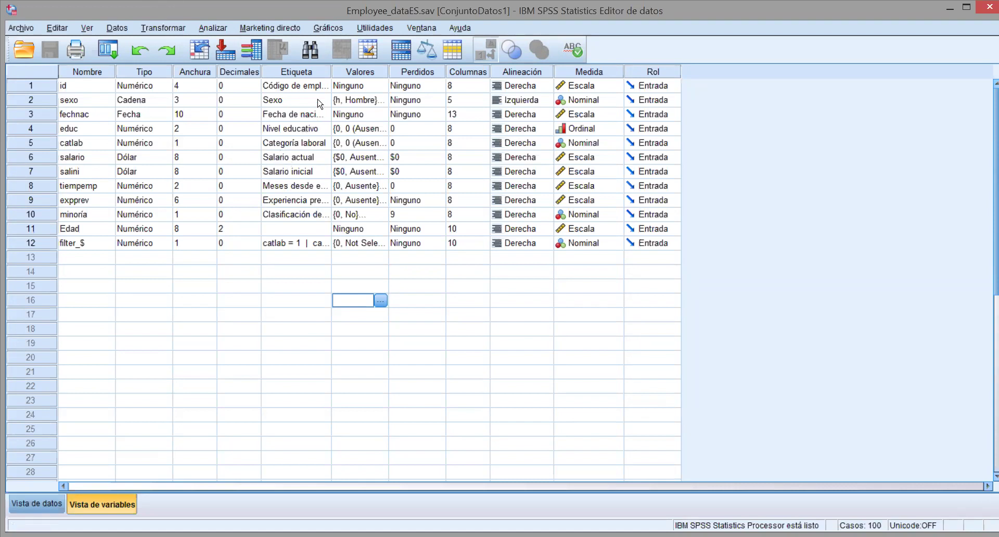
double_click(331, 71)
drag(394, 71, 425, 71)
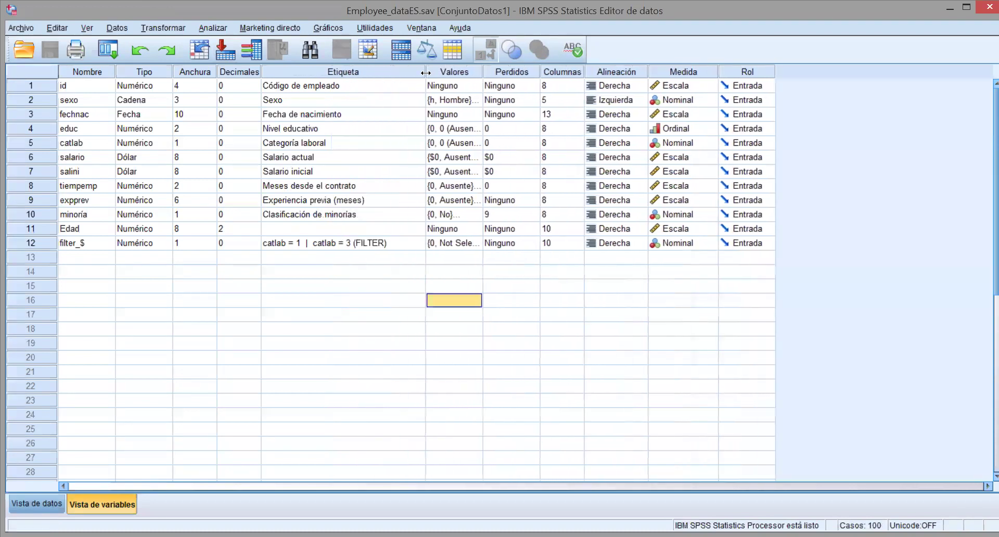
Step: Examine the value labels defined for the educ variable (Nivel educativo), going through its individual values
click(322, 130)
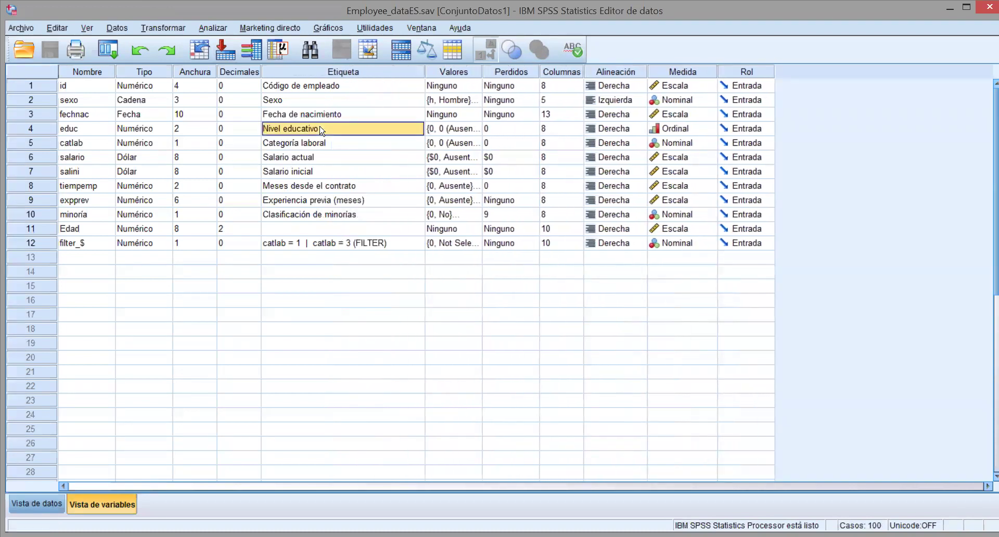
click(477, 131)
click(478, 129)
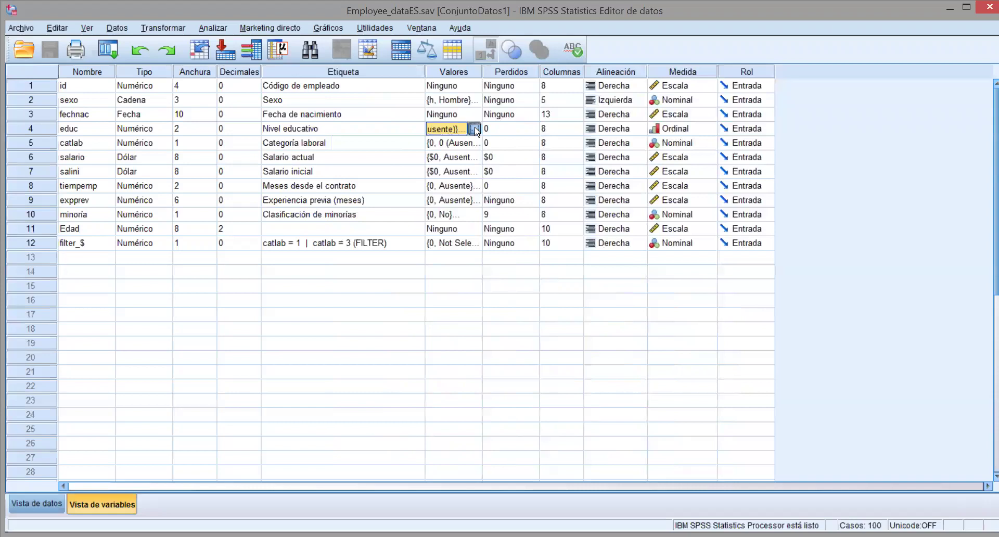
click(569, 298)
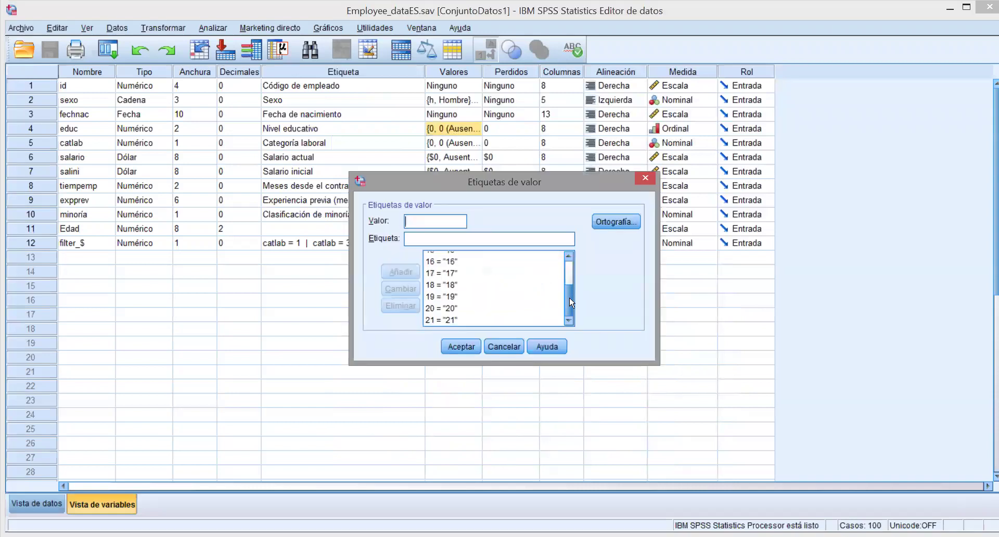
scroll(468, 281, up, 2)
click(444, 269)
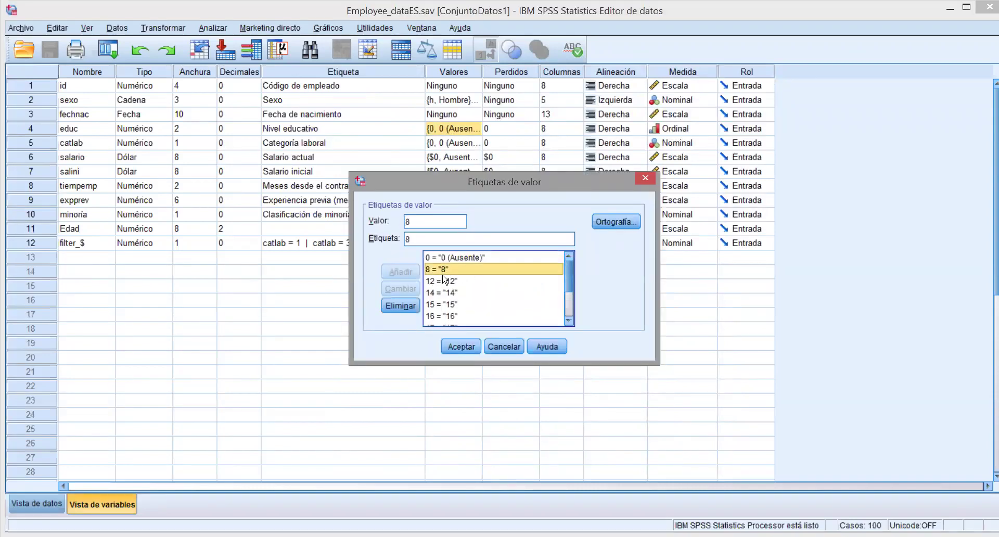
click(446, 282)
click(443, 294)
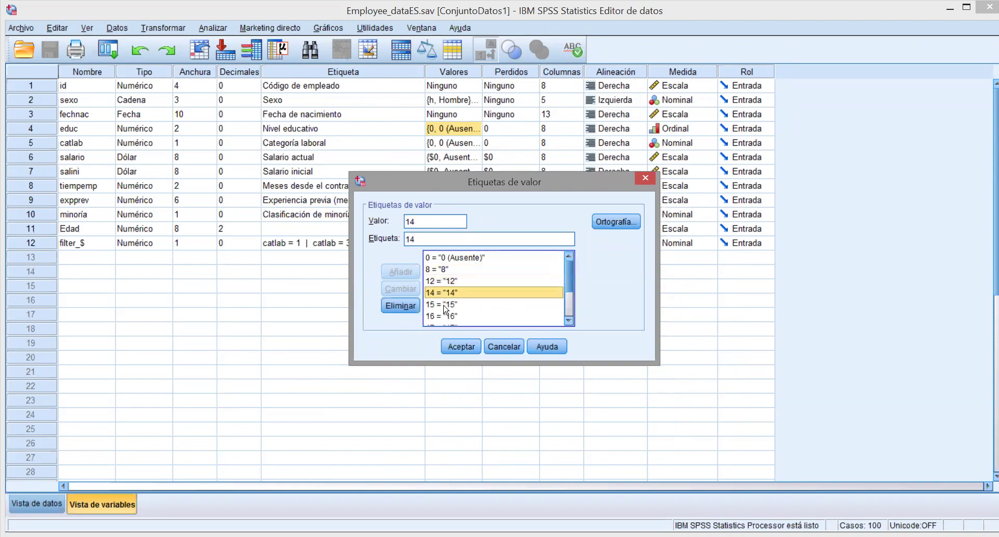
click(445, 305)
click(443, 316)
click(440, 282)
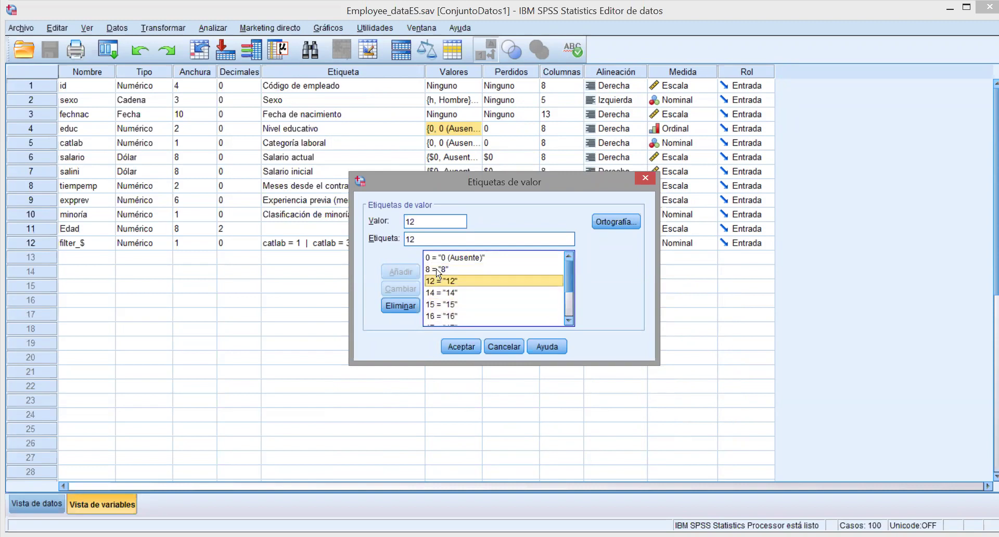
click(440, 269)
click(440, 259)
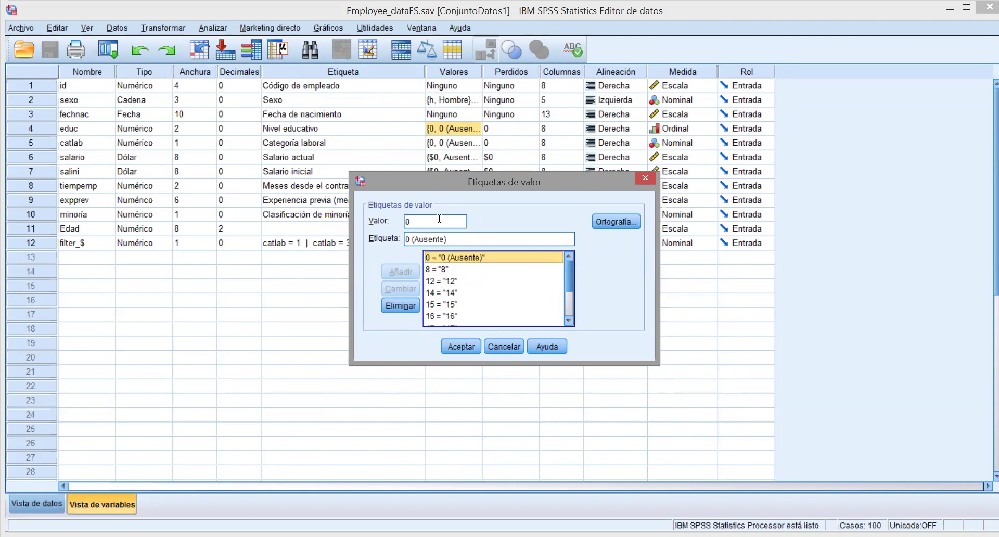
click(645, 178)
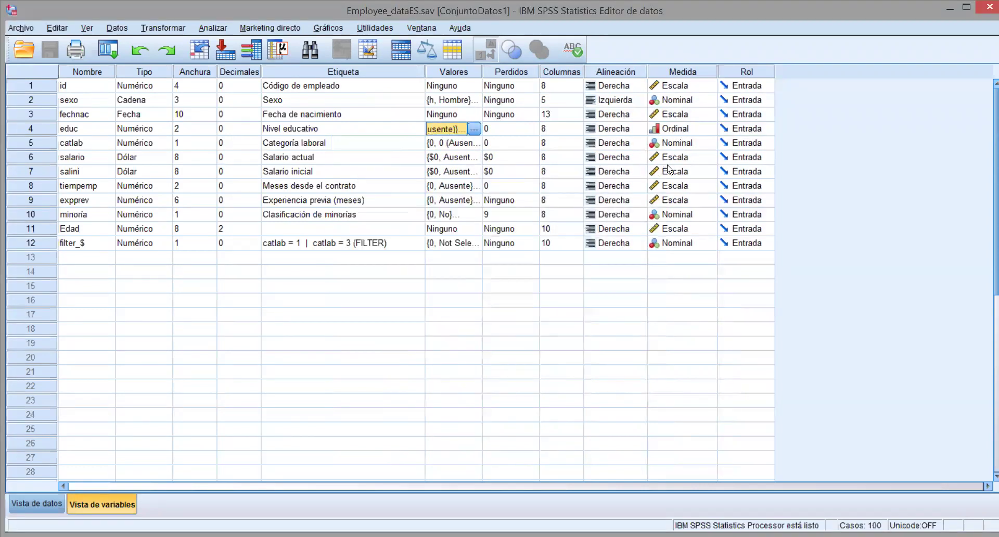
Step: Inspect the value labels defined for the salario variable (Salario actual)
click(474, 159)
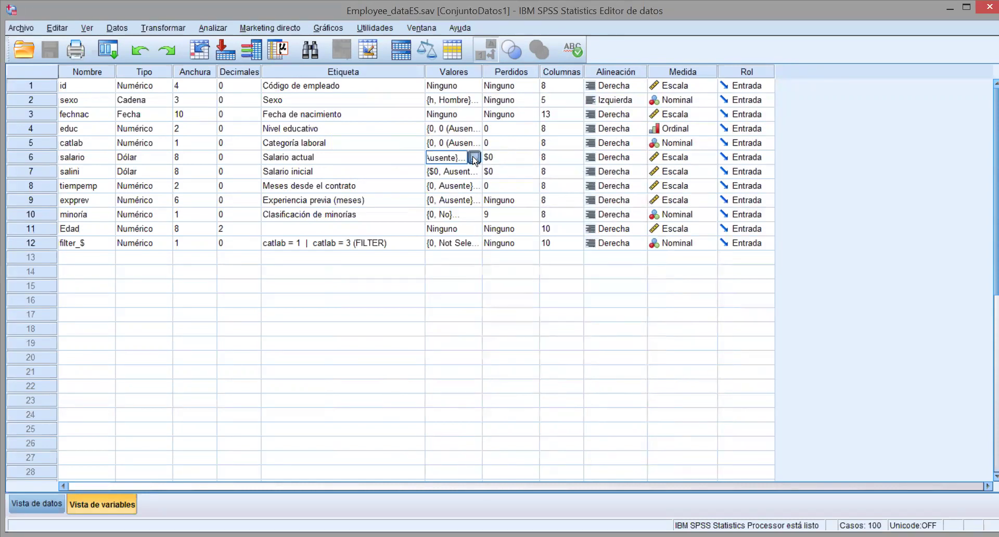
click(475, 157)
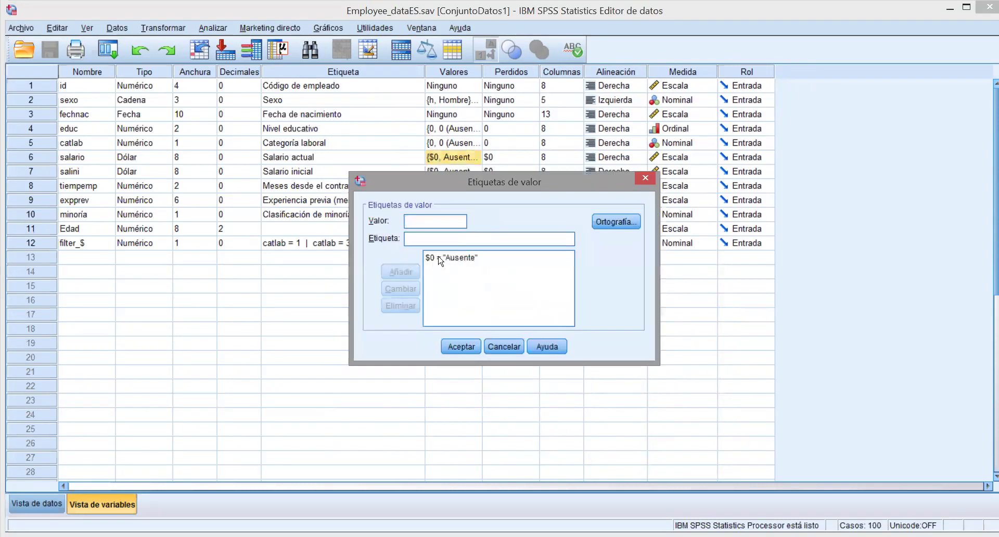
click(644, 180)
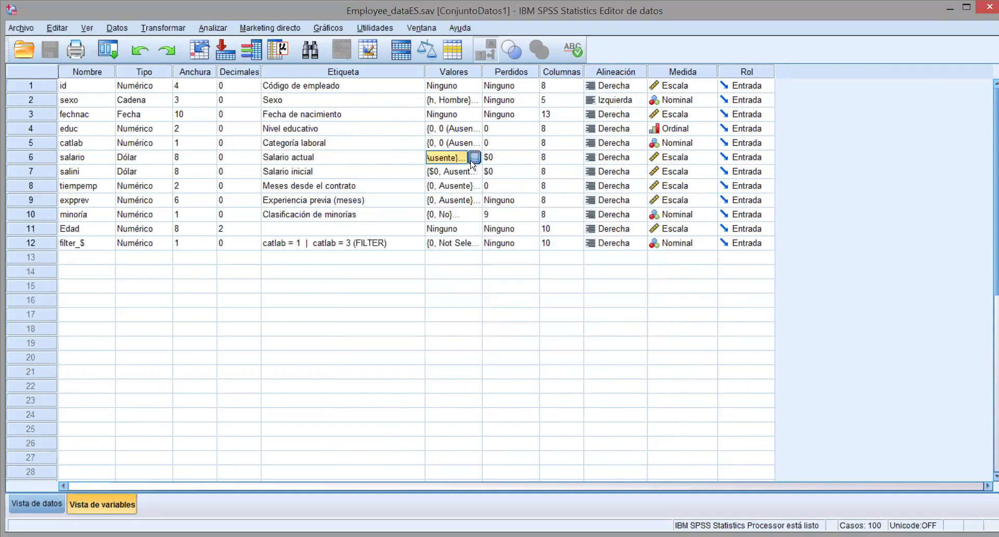
Step: Check the value labels of salario once more and select the Valores cell of salini (Salario inicial)
click(473, 159)
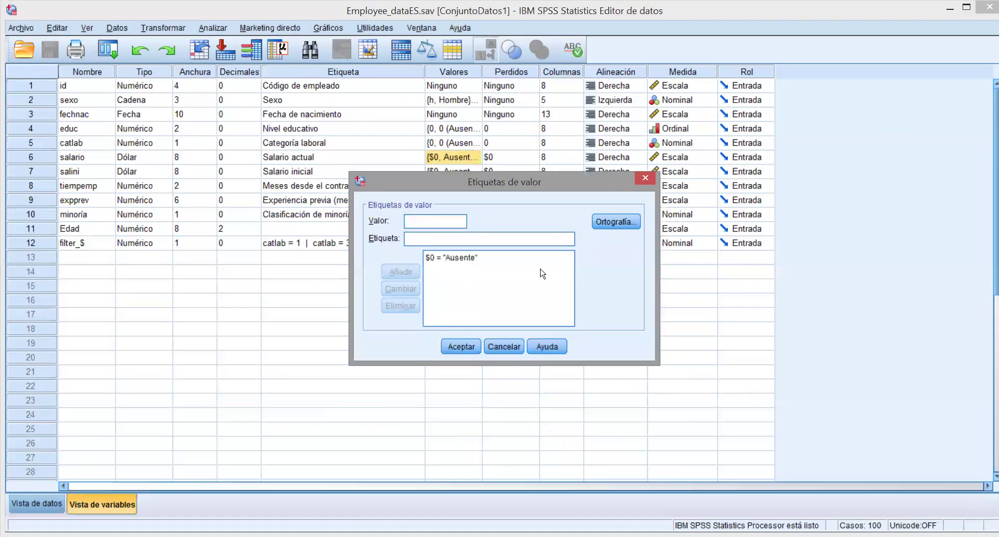
click(645, 178)
click(444, 171)
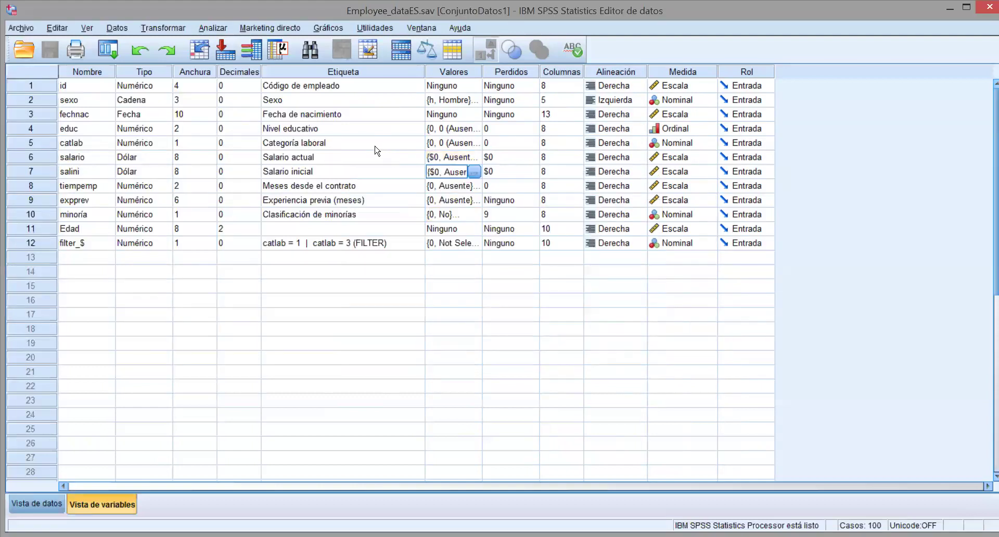
Step: Review the value labels of educ (Nivel educativo), going through the entries for 8, 12 and 14
click(446, 132)
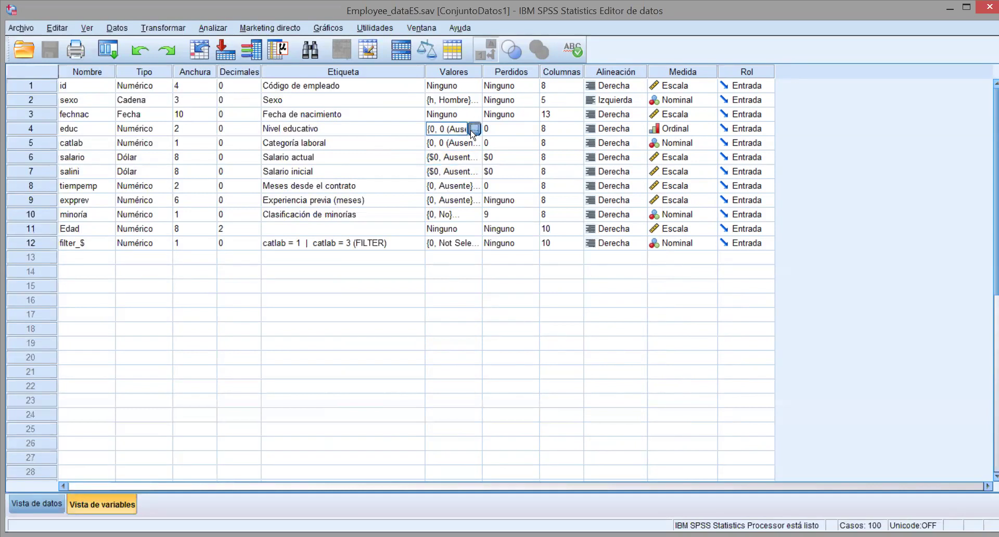
click(474, 129)
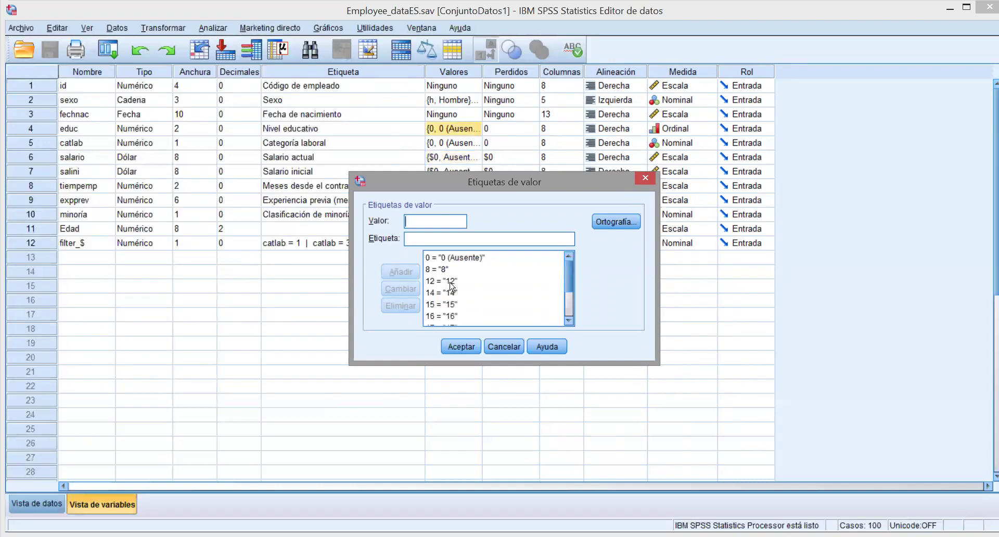
click(442, 269)
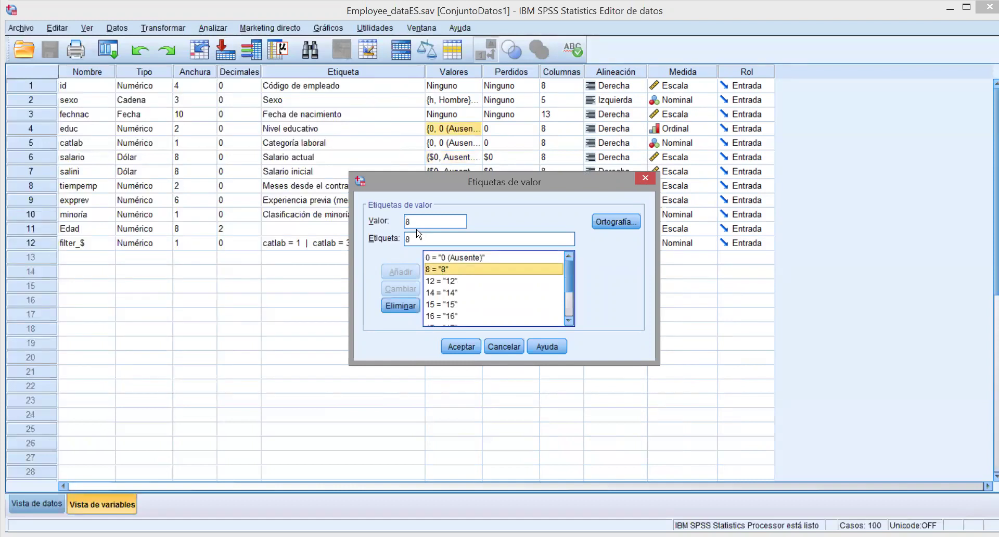
click(443, 281)
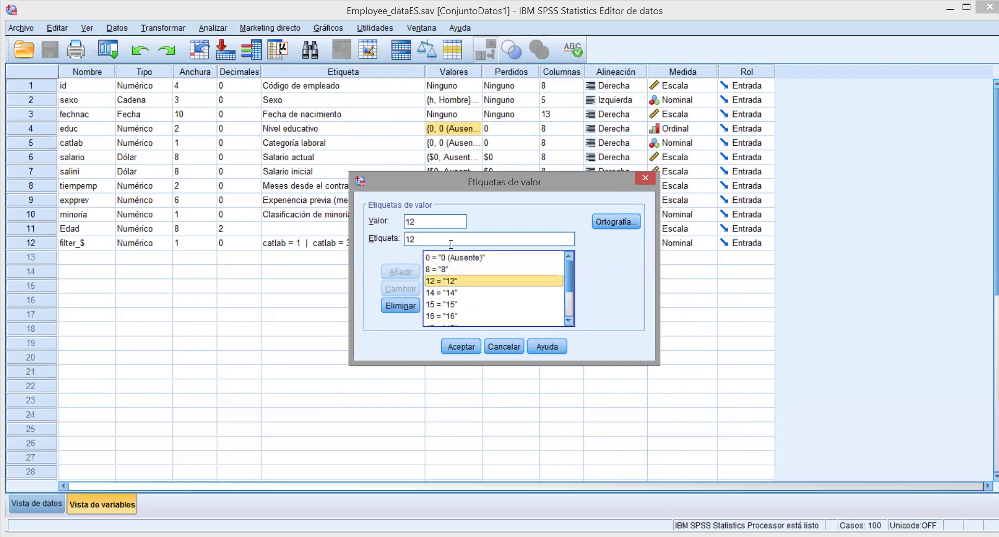
click(449, 295)
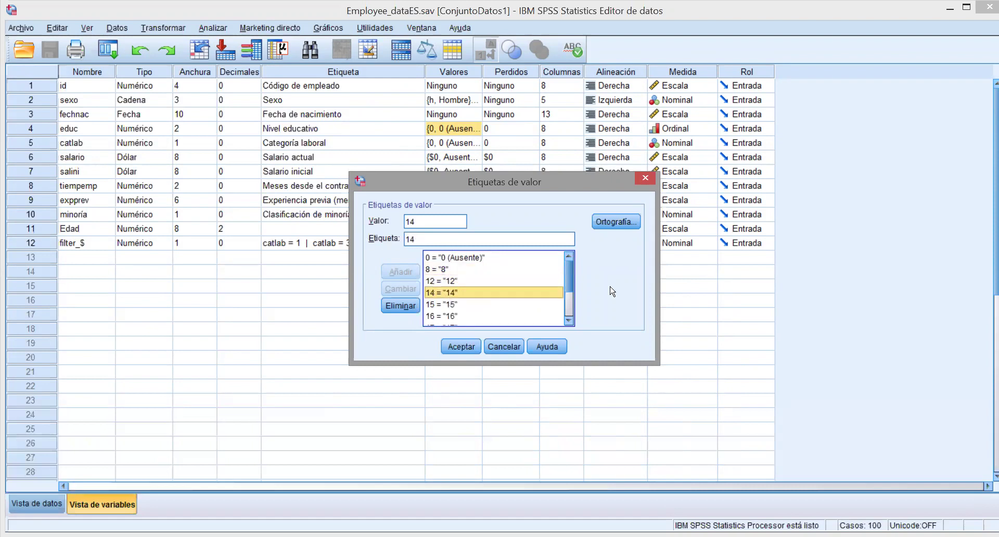
click(645, 178)
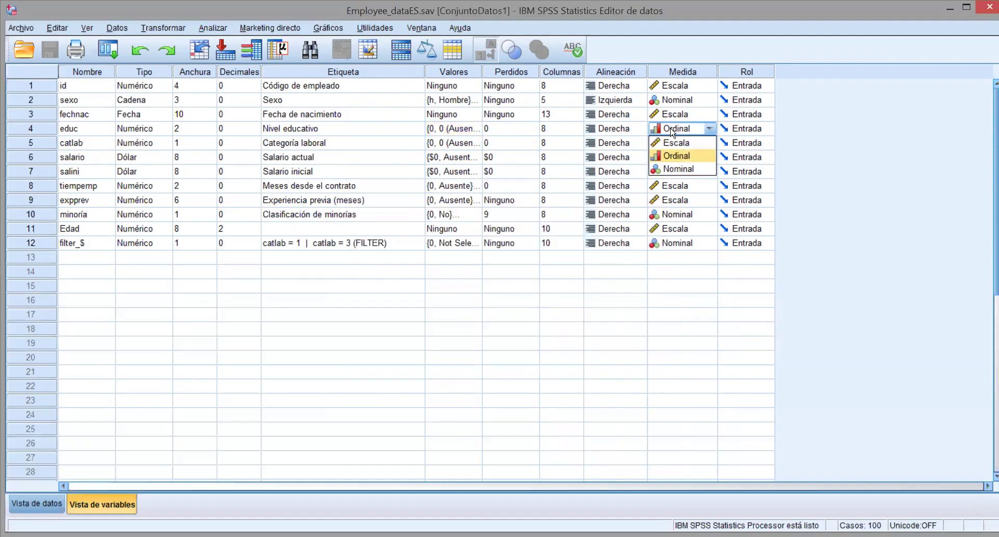
click(478, 132)
click(646, 179)
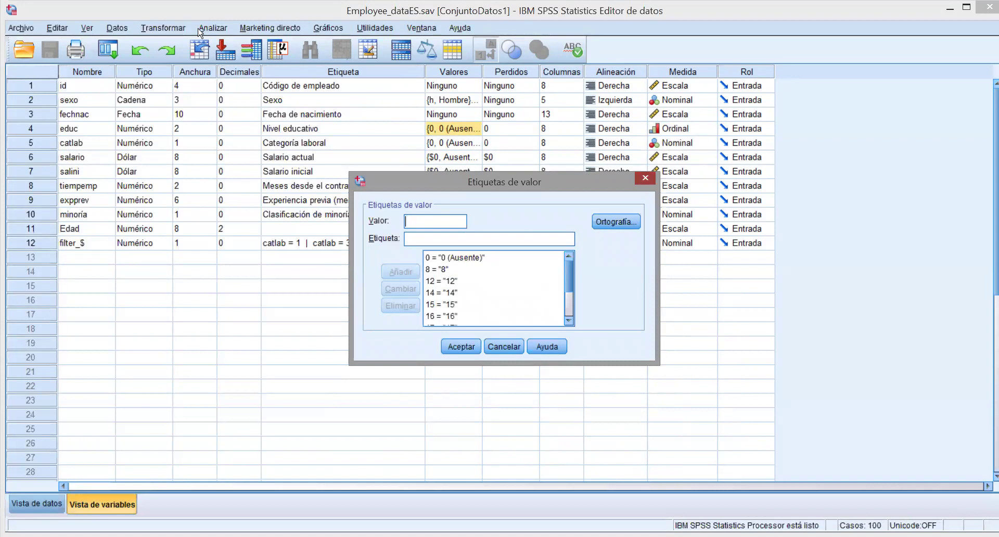
Step: Run a Frecuencias analysis on Nivel educativo [educ] with its frequency table
click(162, 28)
mouse_move(229, 62)
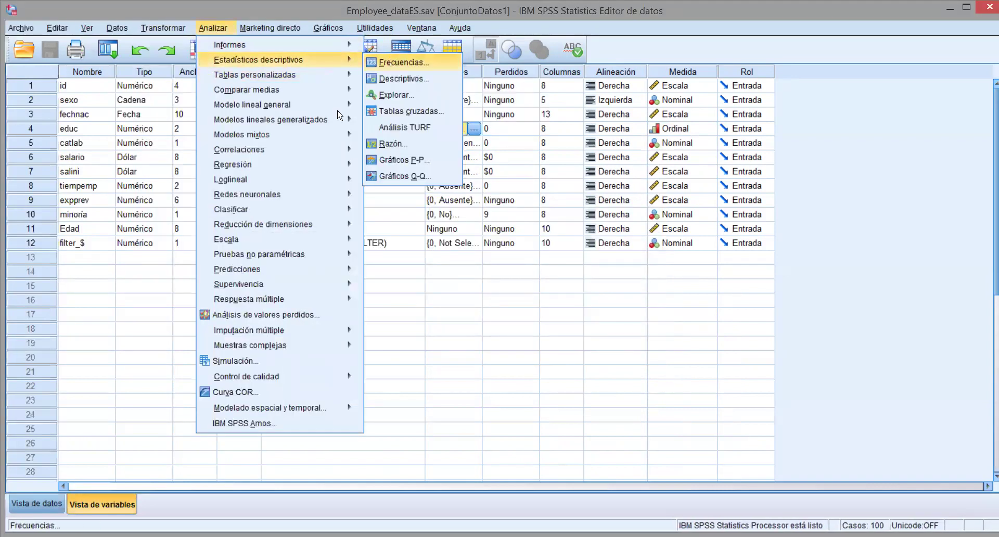
click(393, 62)
click(286, 114)
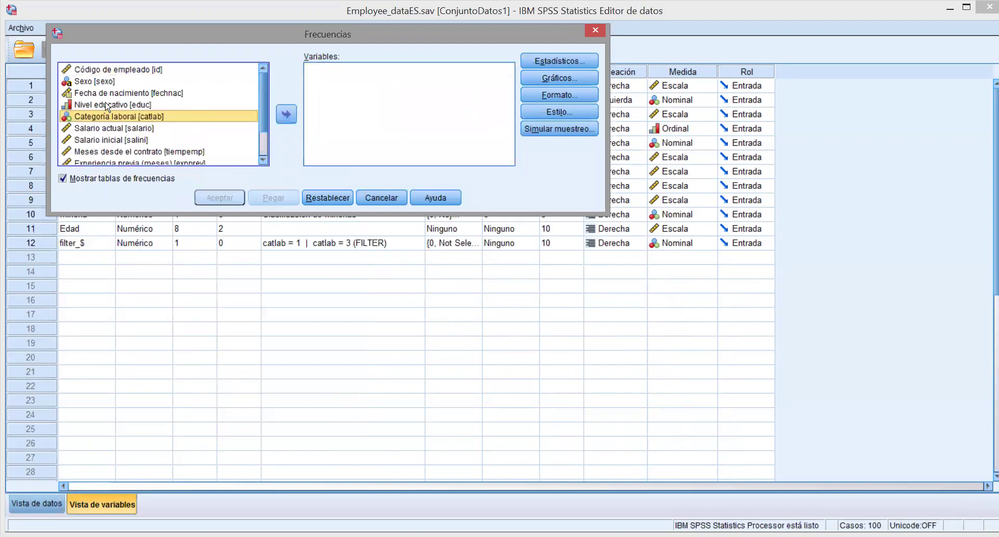
click(108, 106)
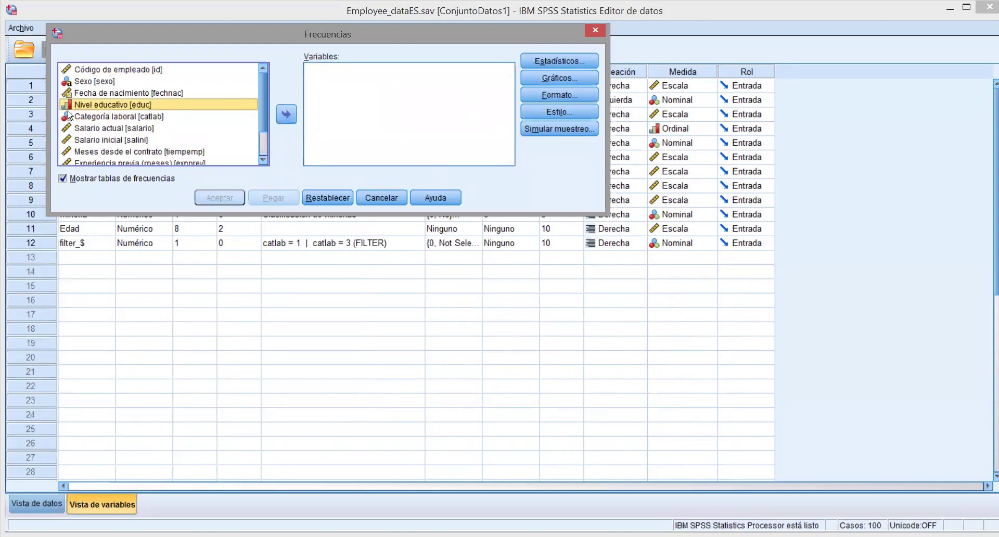
click(287, 114)
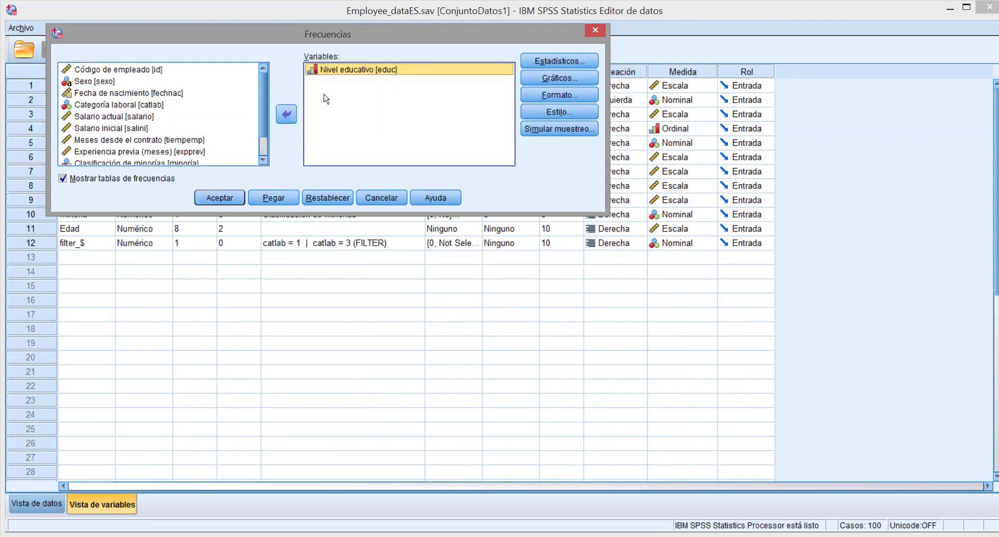
click(213, 204)
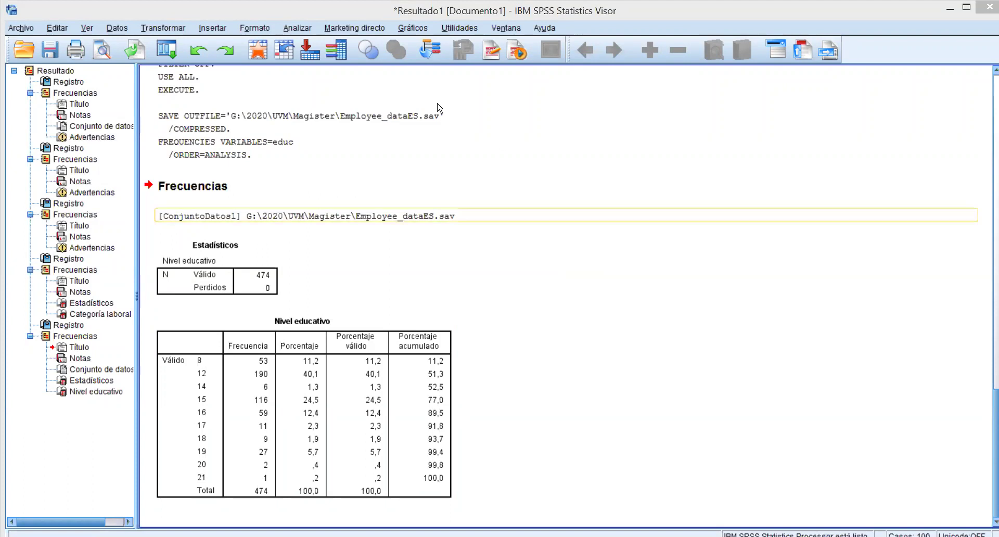
Step: Rerun the Frecuencias analysis with Sexo [sexo] added alongside Nivel educativo [educ]
click(272, 393)
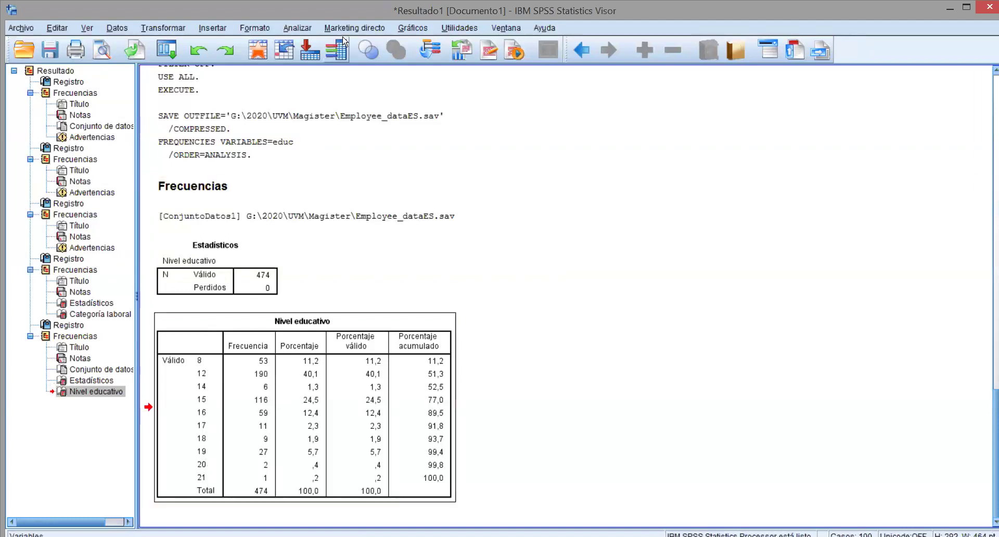
click(311, 28)
mouse_move(336, 60)
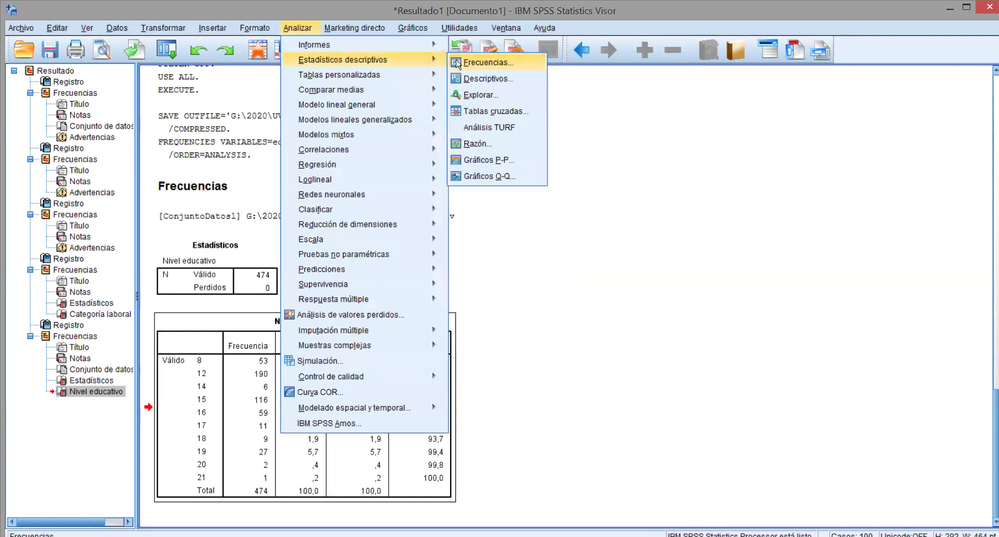
click(456, 64)
click(119, 83)
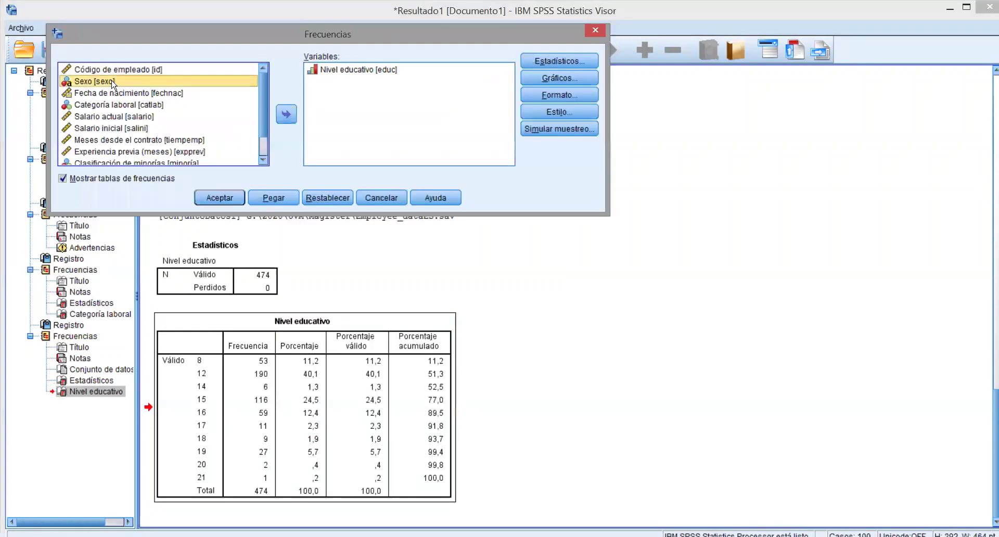
click(286, 114)
click(231, 202)
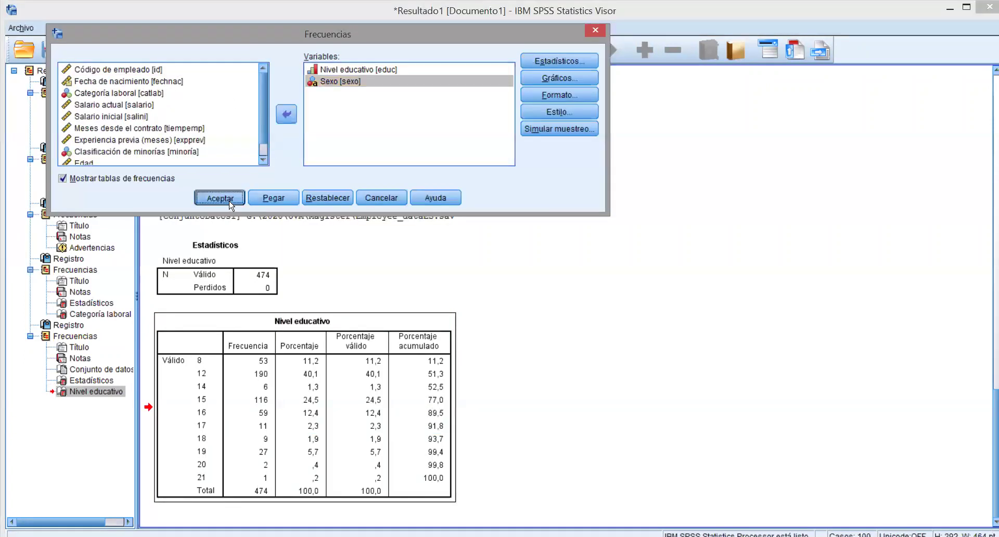
Step: Compare the frequency tables of Nivel educativo and Sexo in the output, looking at their frequencies and percentages
click(255, 309)
click(281, 449)
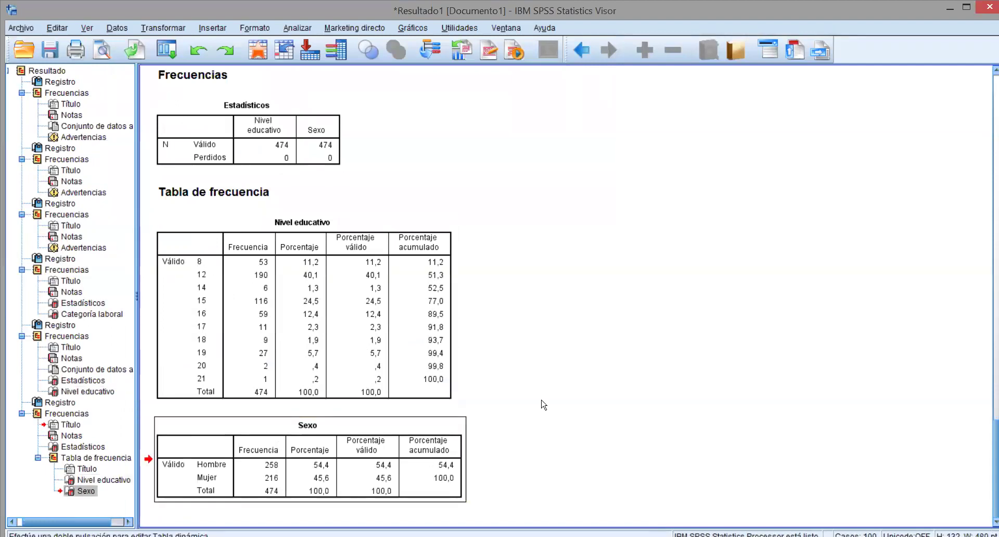
click(271, 270)
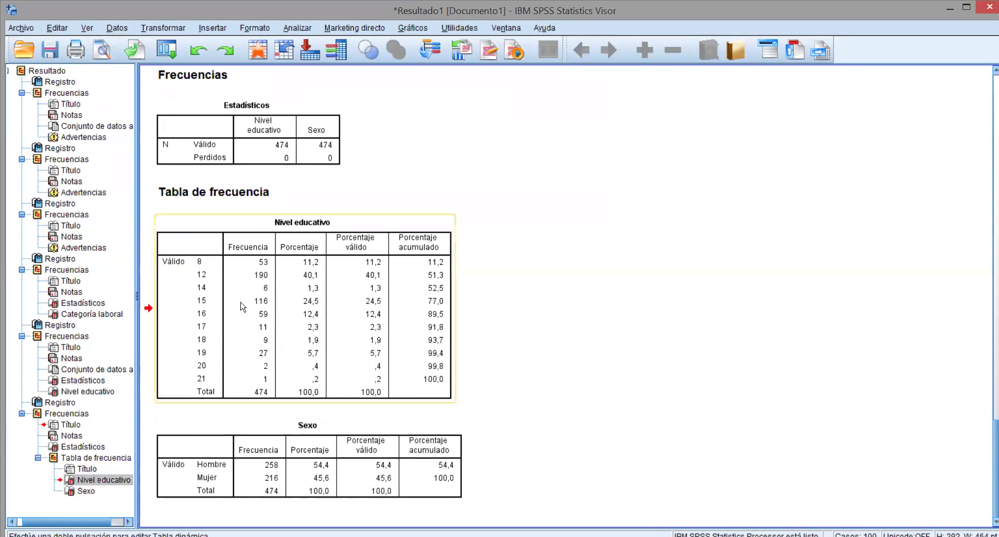
click(225, 465)
click(252, 338)
click(253, 462)
click(270, 375)
click(281, 441)
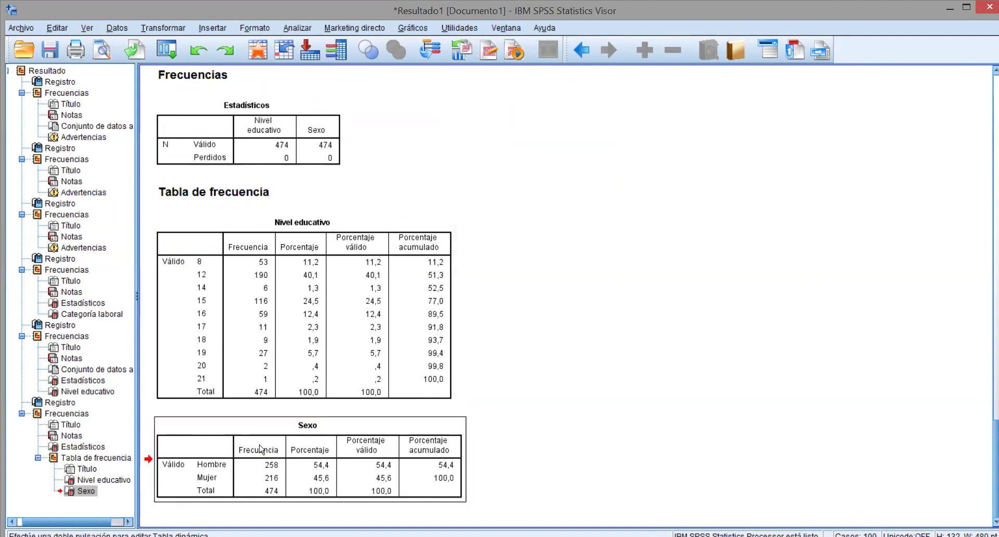
click(301, 342)
click(311, 460)
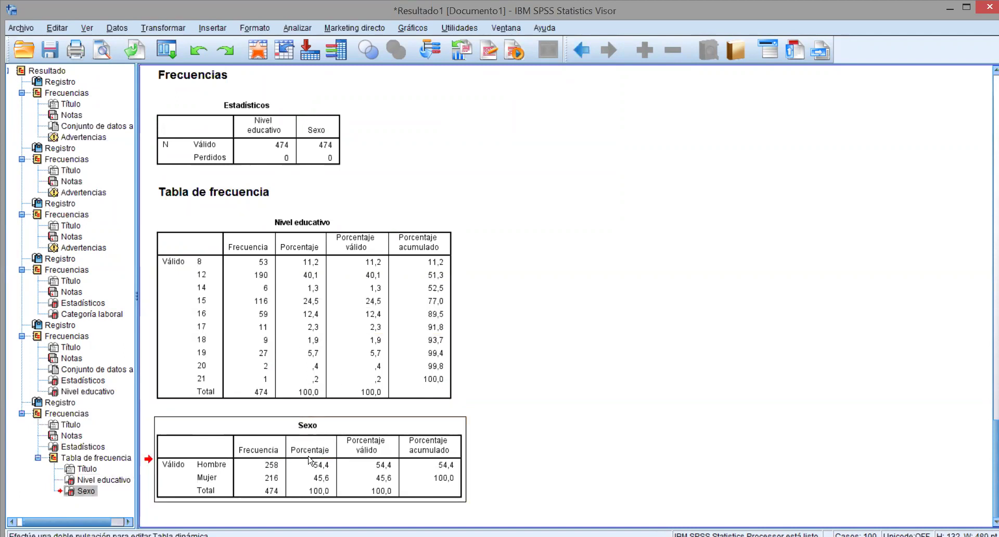
click(297, 289)
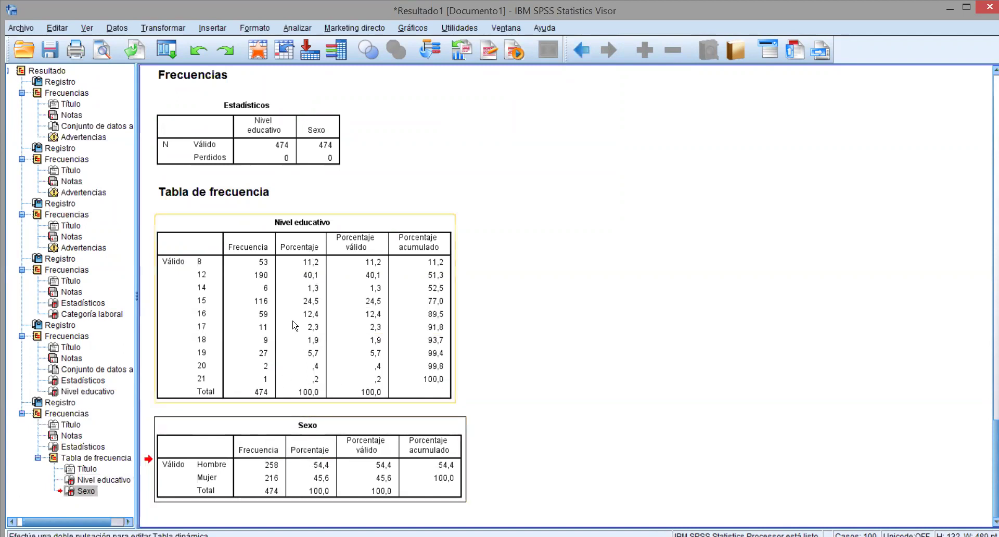
Step: Set up a Tablas cruzadas analysis with Sexo [sexo] in the rows and Nivel educativo [educ] in the columns
click(297, 28)
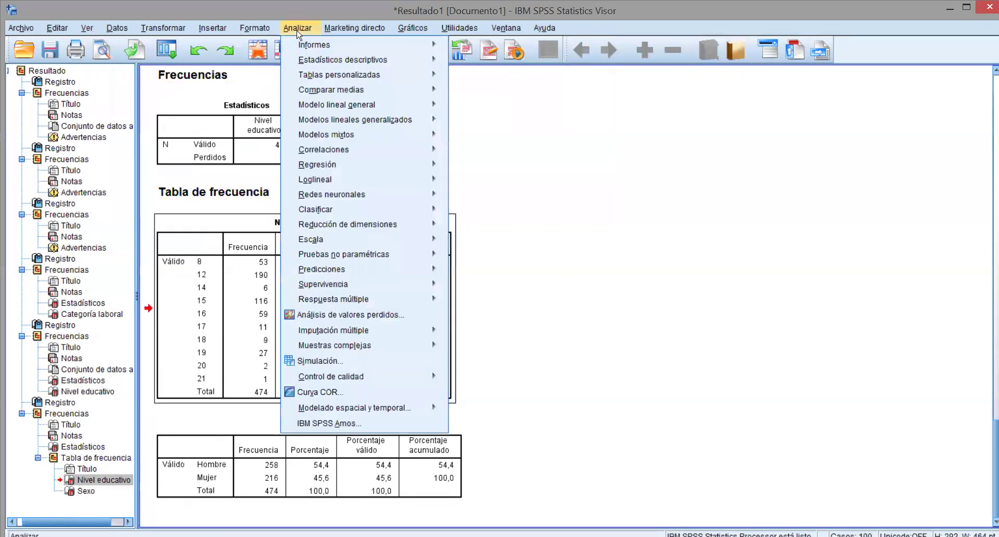
mouse_move(312, 63)
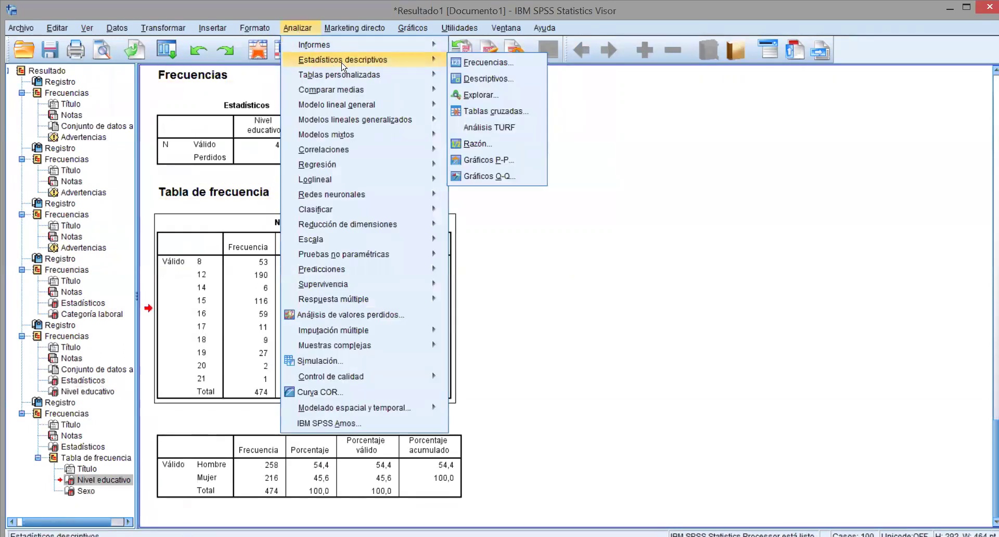
click(486, 116)
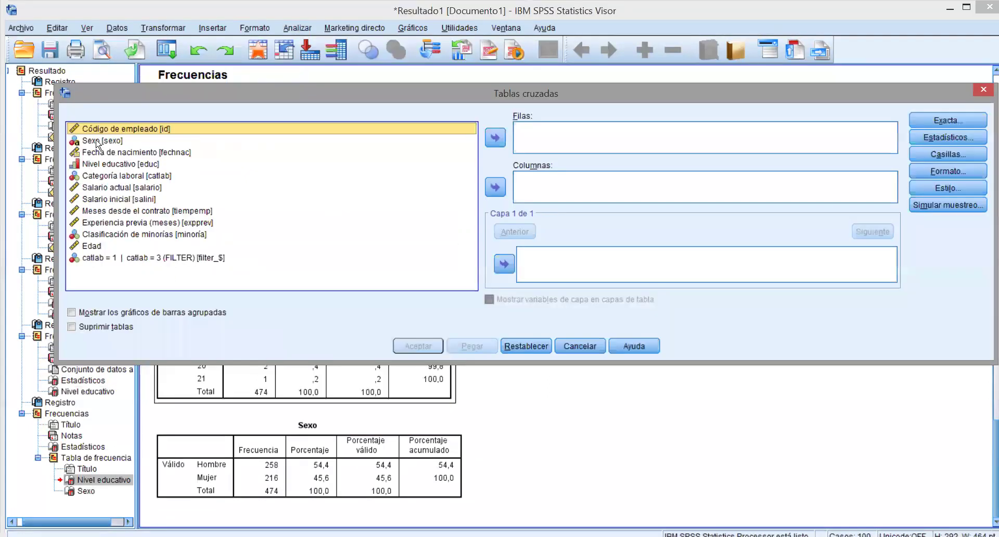
click(103, 143)
click(496, 138)
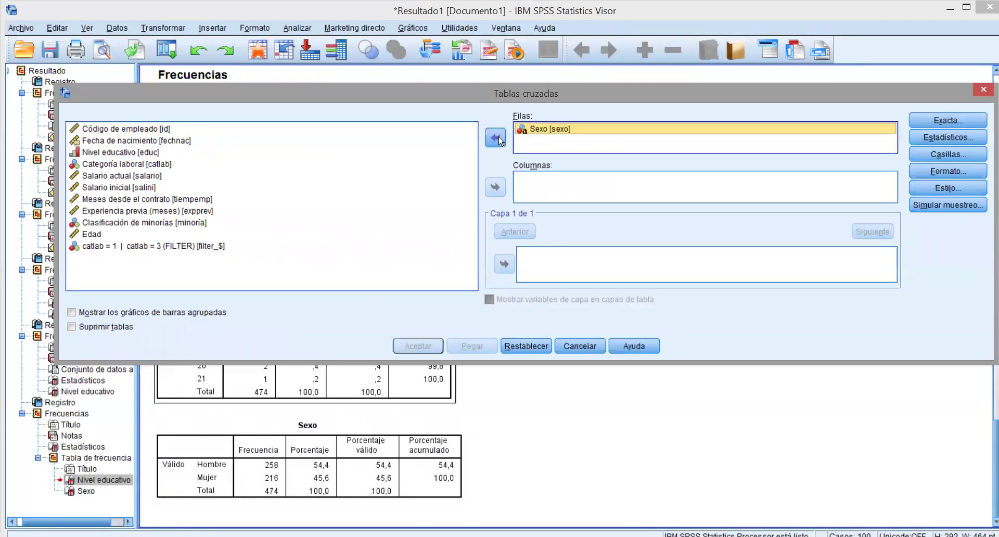
click(453, 184)
click(84, 153)
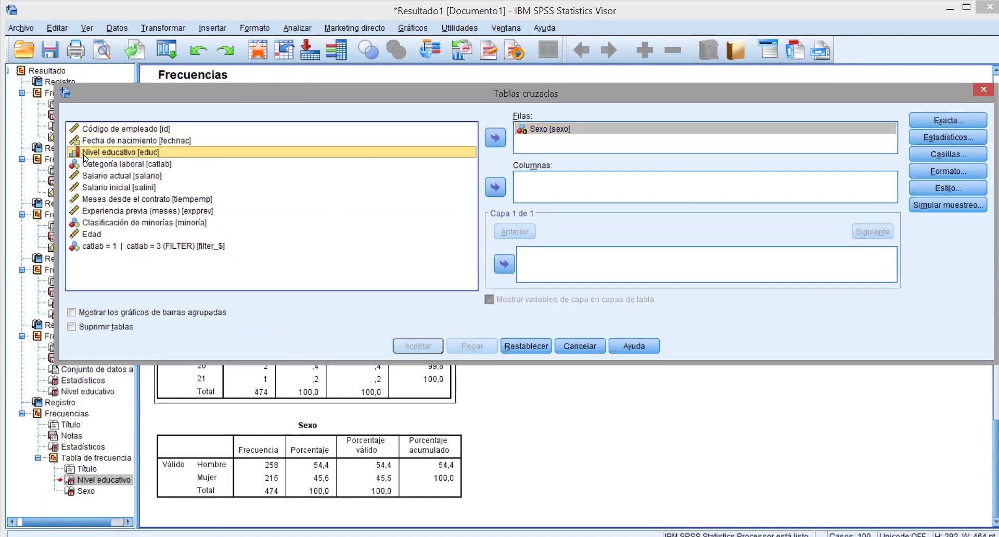
click(495, 186)
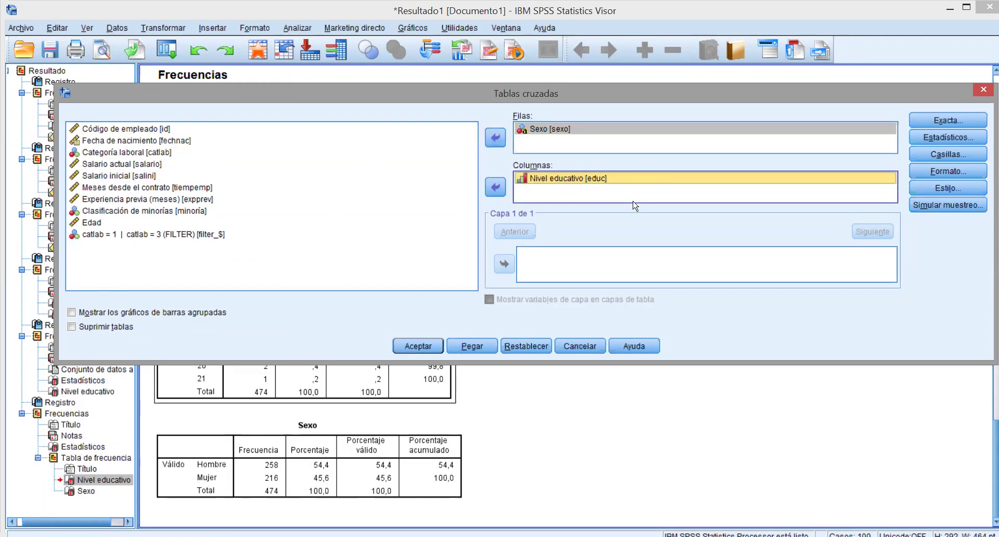
Step: Include the Chi-cuadrado and Phi y V de Cramer statistics in the crosstab
click(917, 137)
click(262, 120)
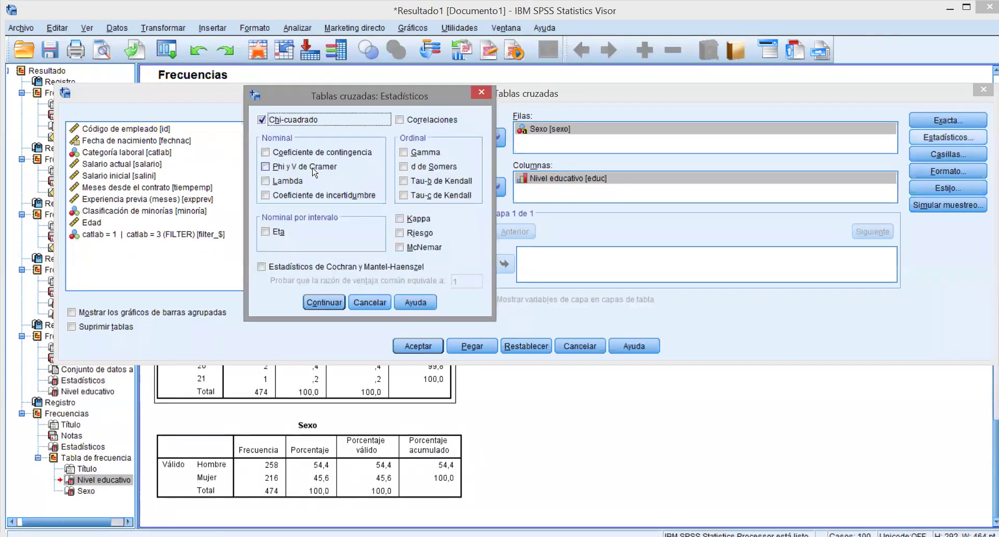
click(309, 168)
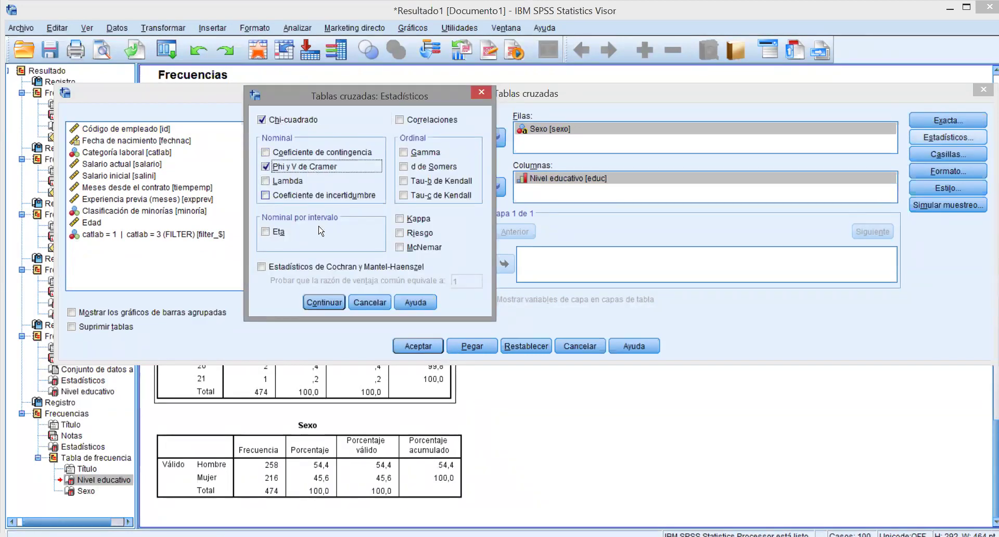
click(324, 304)
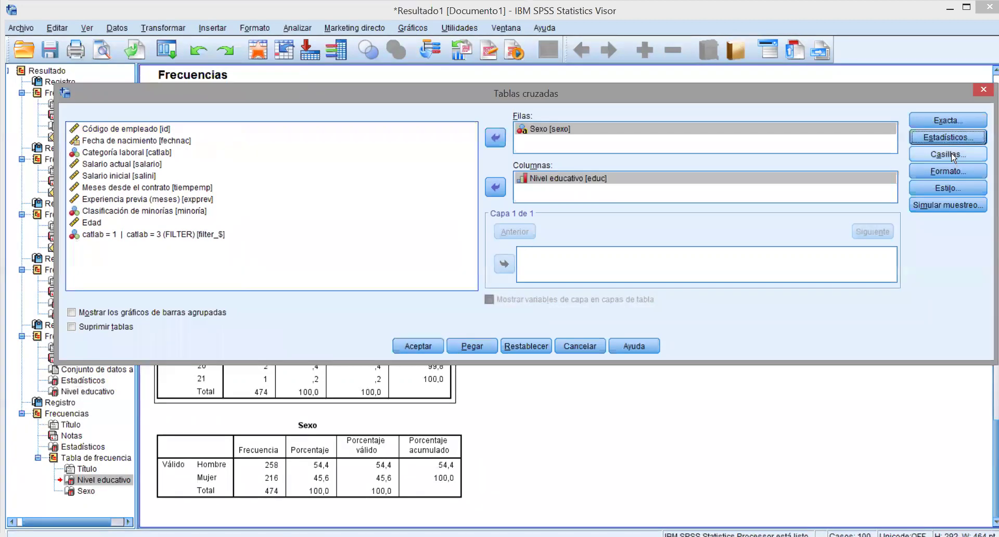
Step: Show row percentages (Fila) and Estandarizados corregidos residuals in the crosstab's cells
click(948, 154)
click(415, 235)
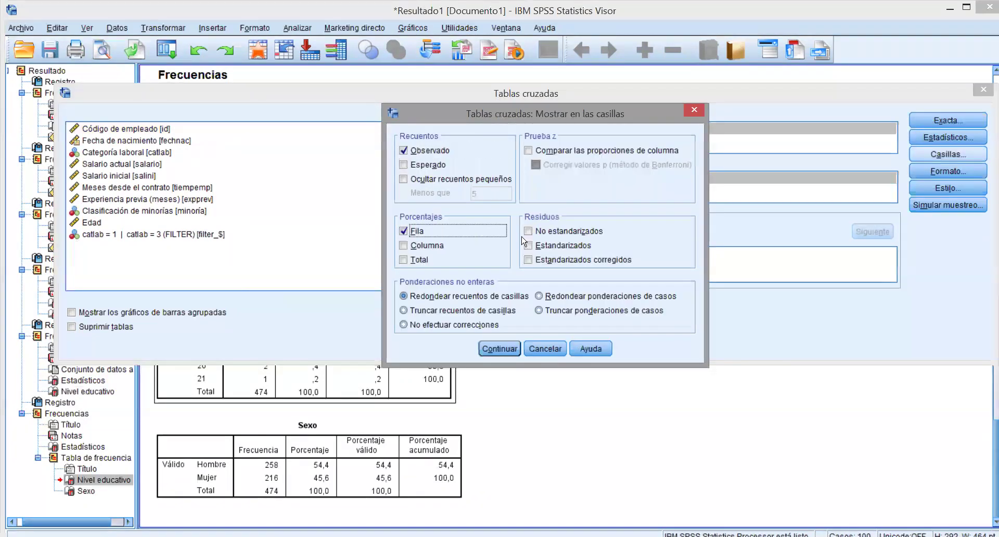
click(552, 260)
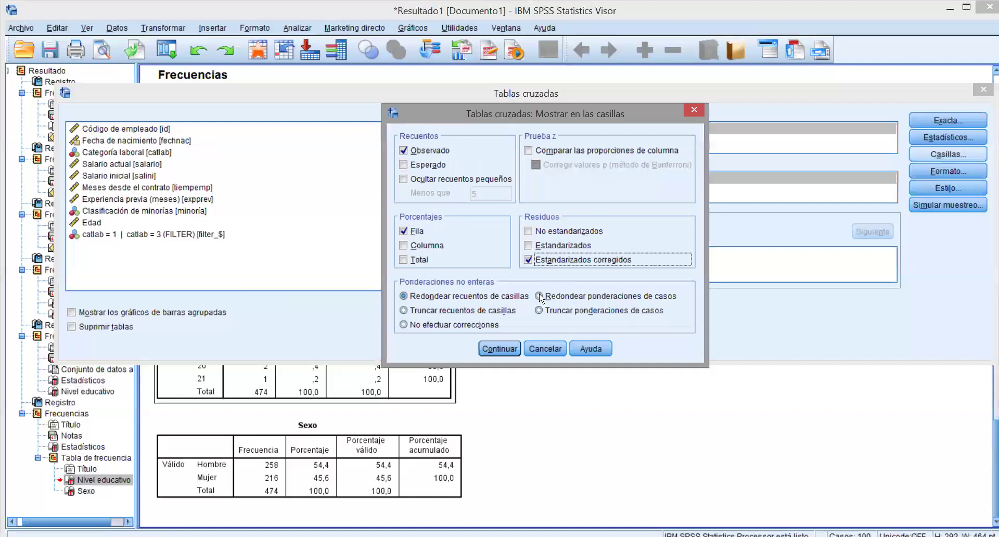
click(489, 348)
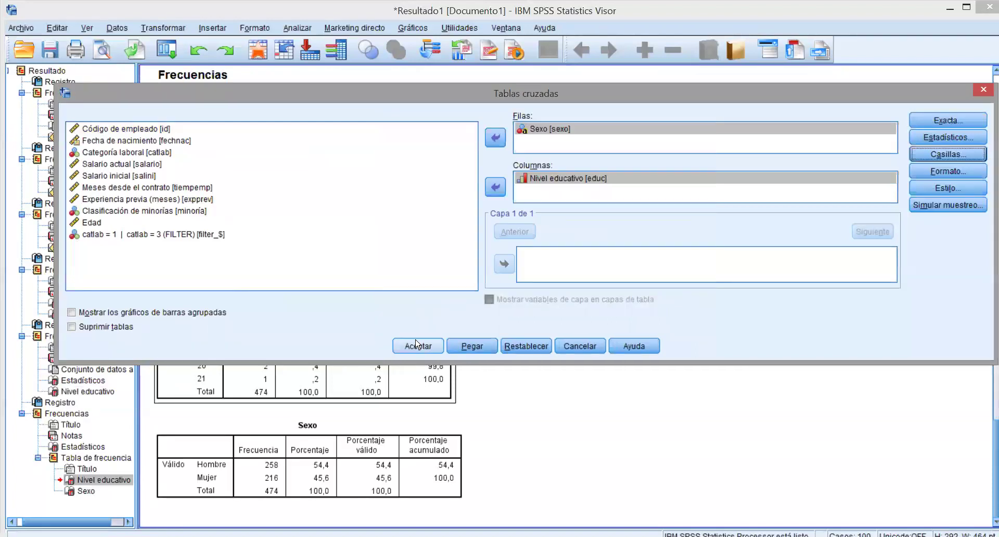
Step: Run the crosstab of Sexo by Nivel educativo and review the frequency tables together with the crosstab output
click(415, 345)
scroll(598, 242, up, 10)
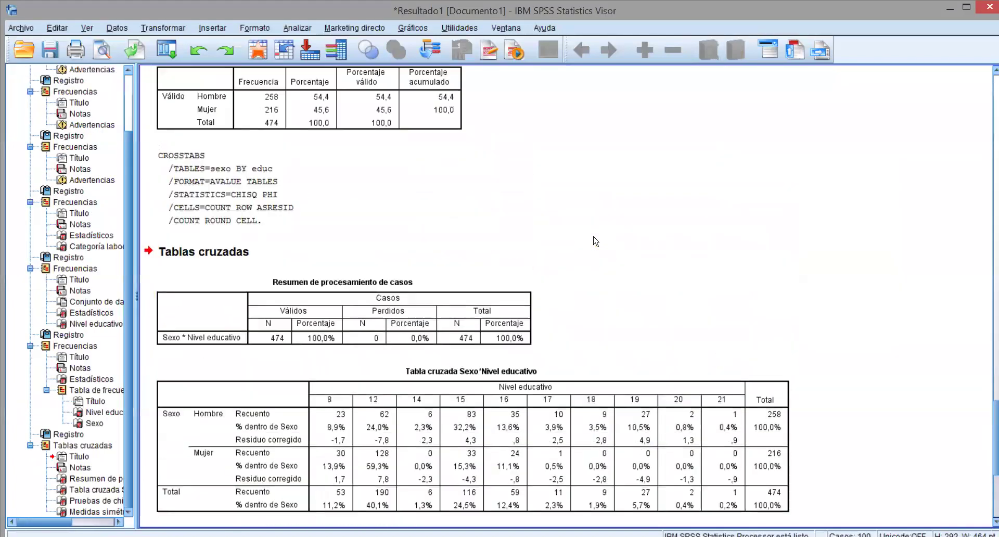
scroll(274, 194, up, 2)
click(266, 207)
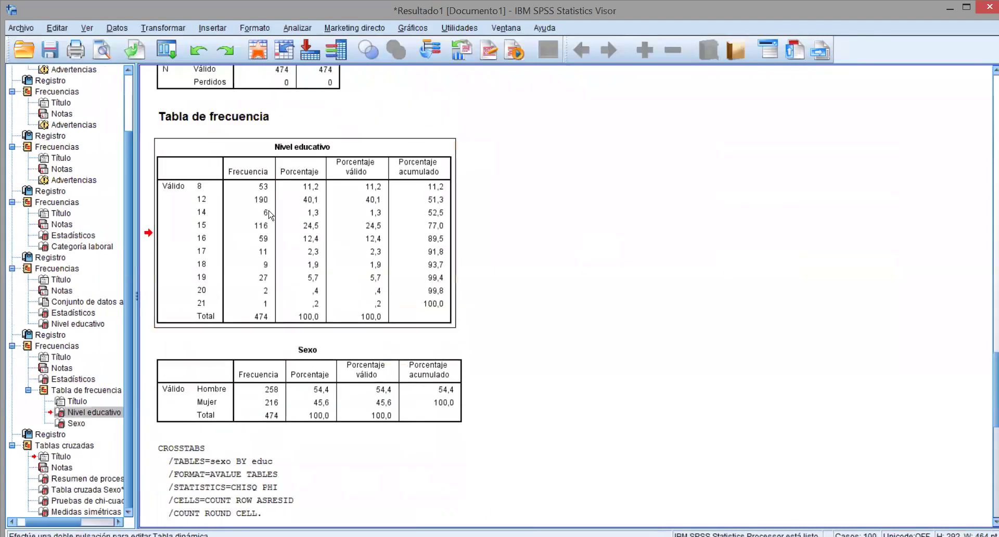
click(268, 363)
scroll(653, 294, down, 10)
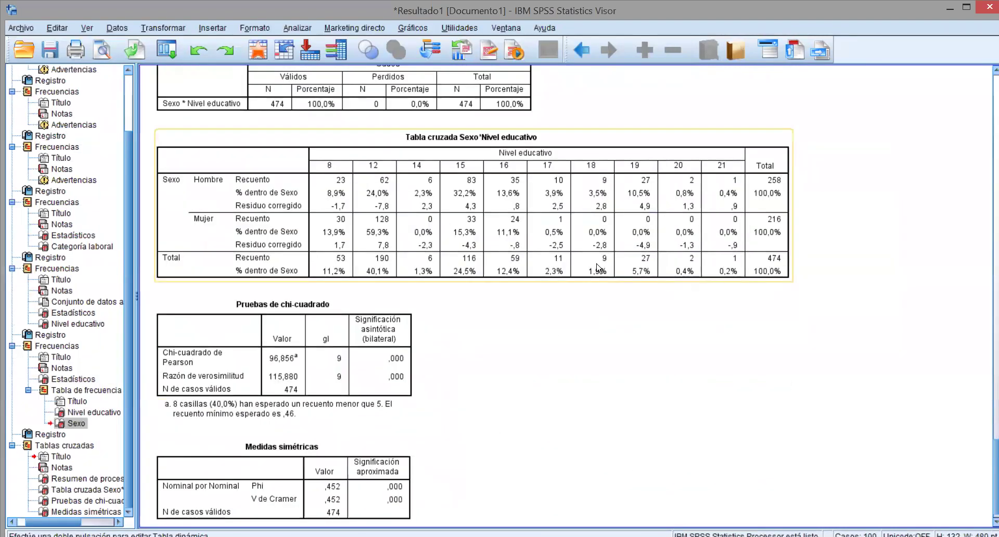
Step: Examine the Sexo by Nivel educativo crosstab, the Pruebas de chi-cuadrado table and the Phi and V de Cramer values in Medidas simétricas
click(333, 191)
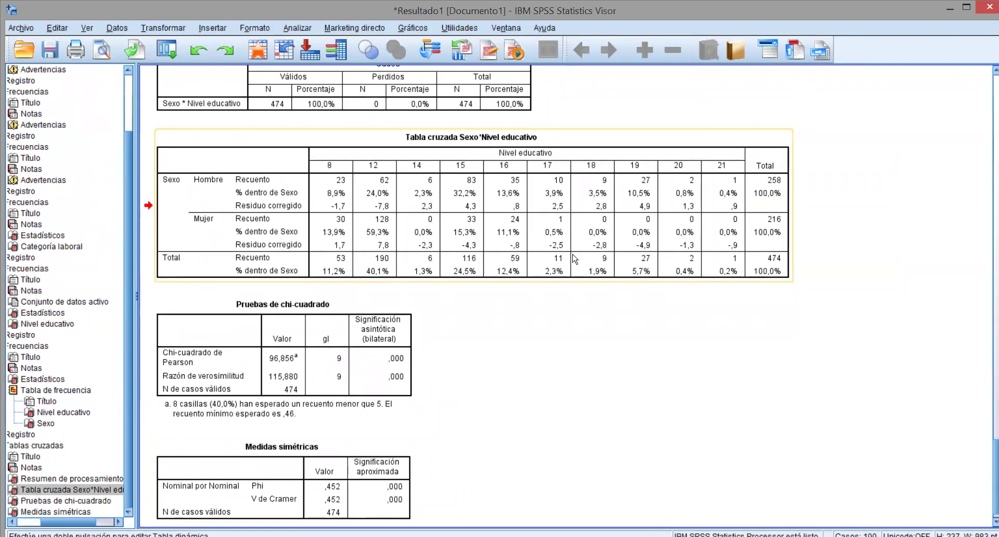
scroll(515, 306, down, 1)
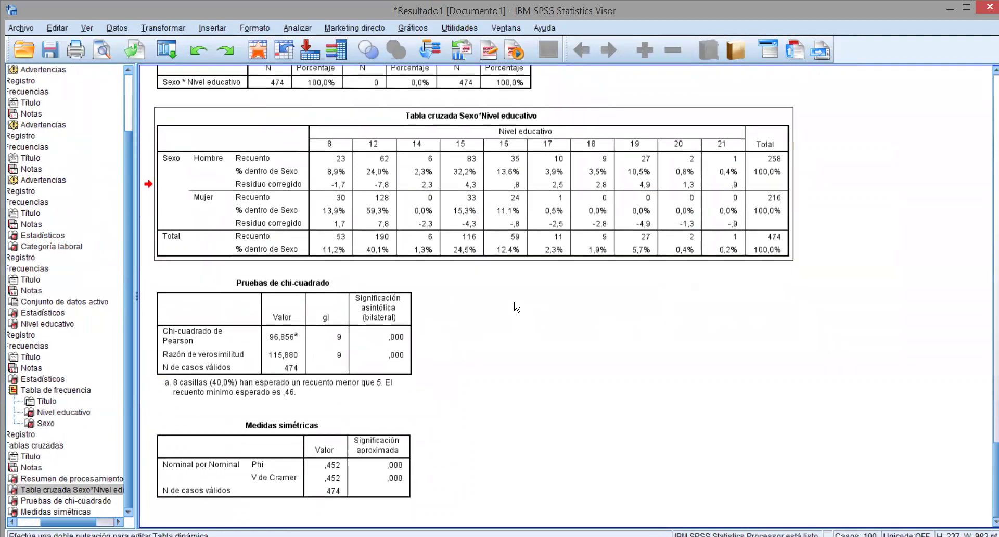
click(358, 324)
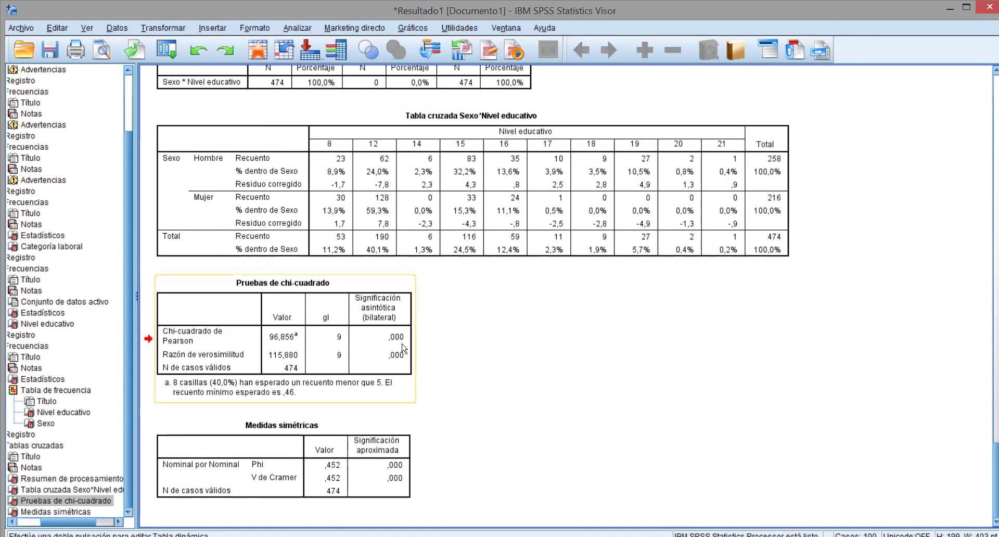
click(333, 451)
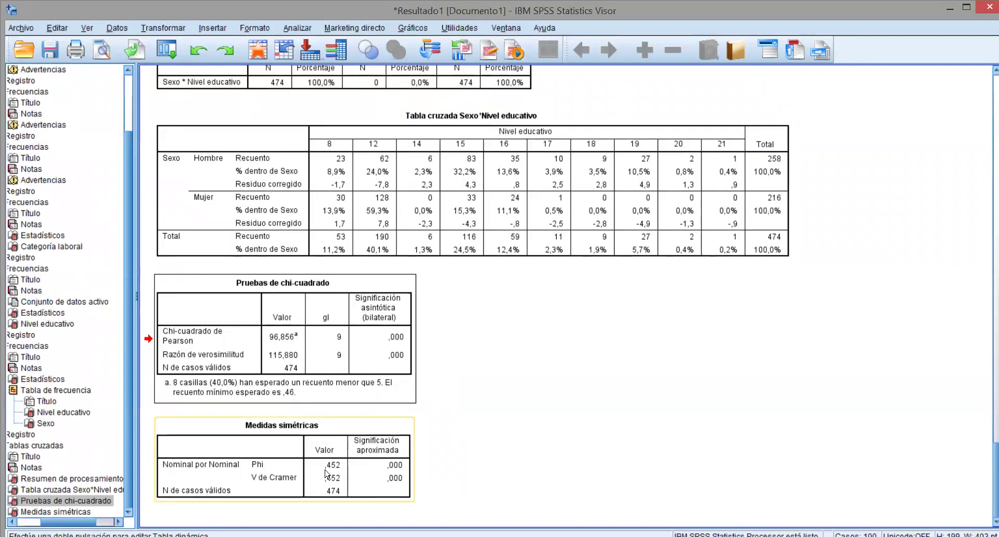
click(485, 379)
click(372, 225)
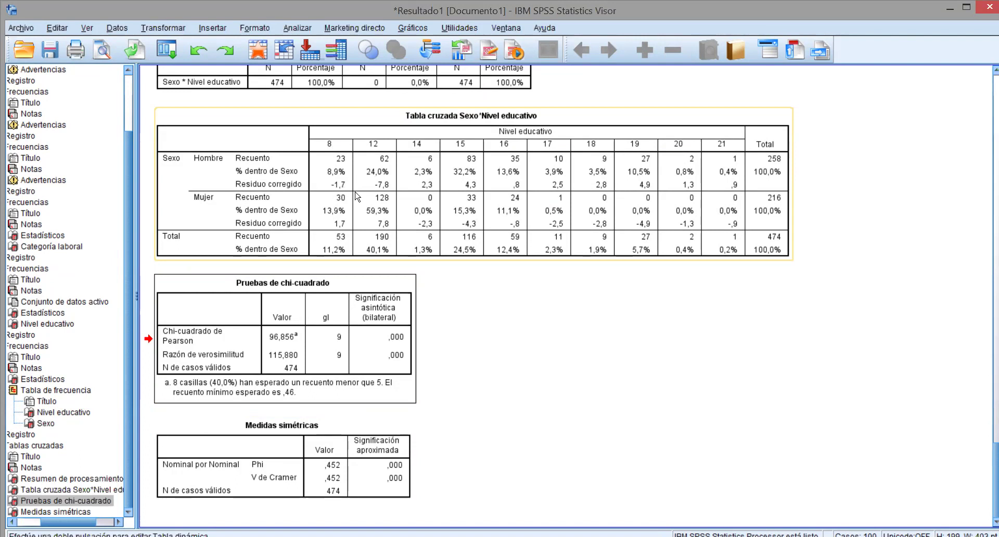
scroll(356, 195, up, 2)
scroll(357, 205, down, 2)
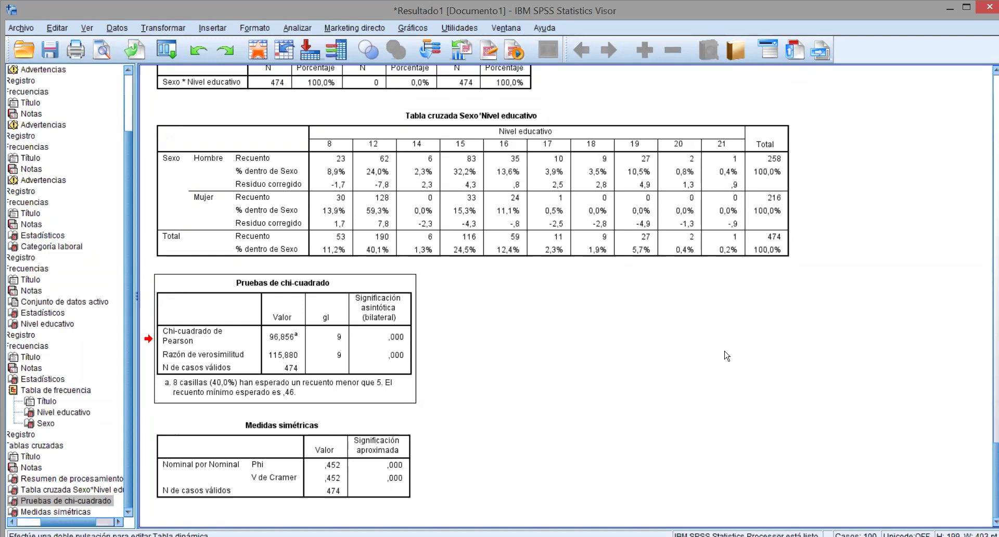
Step: Compare the crosstab's row percentages and corrected residuals with the chi-square table's note on low expected counts
click(324, 183)
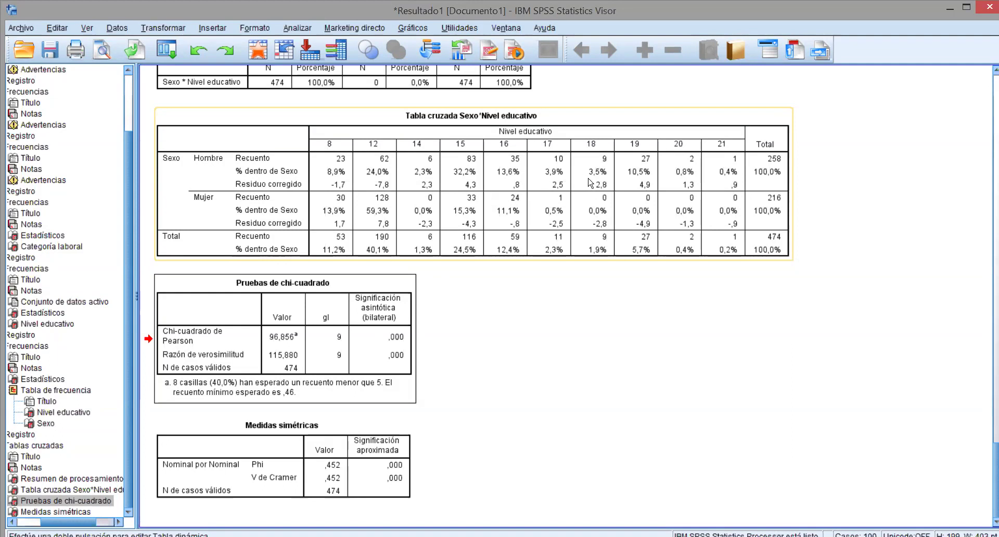
click(192, 398)
click(388, 211)
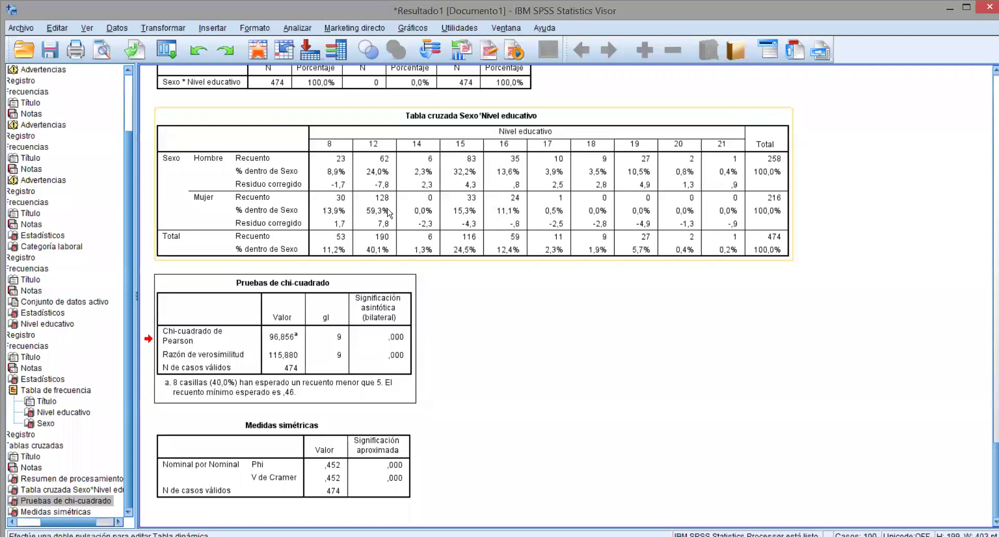
click(206, 378)
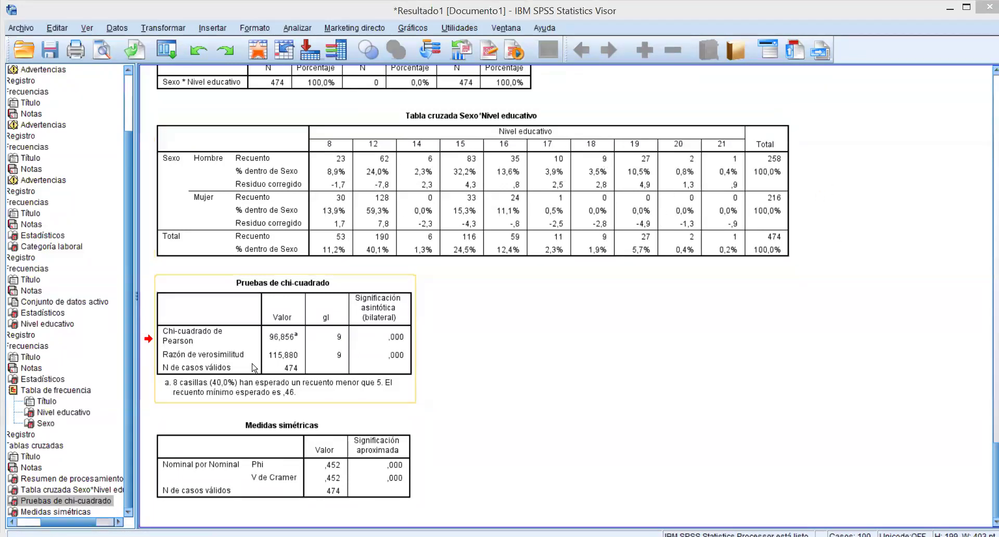
click(216, 381)
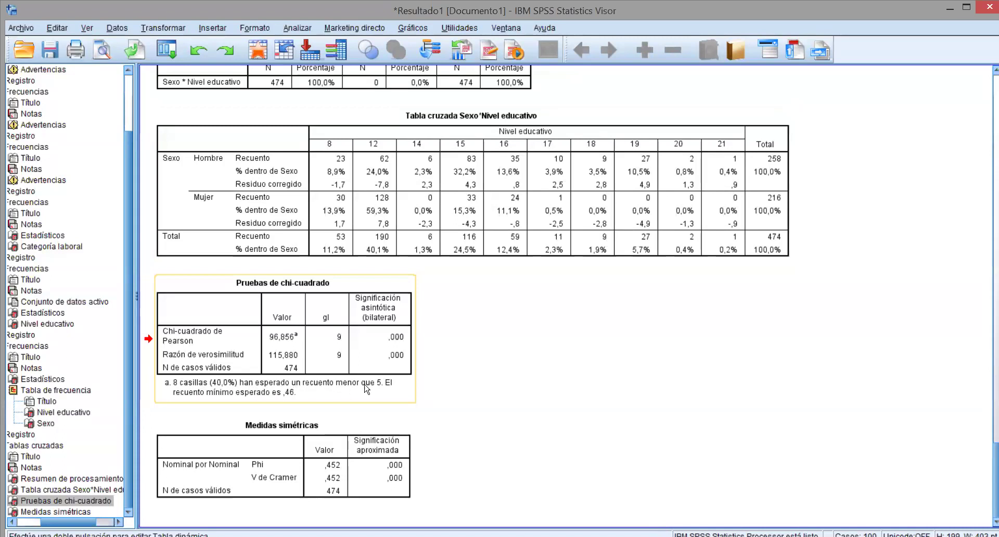
click(496, 205)
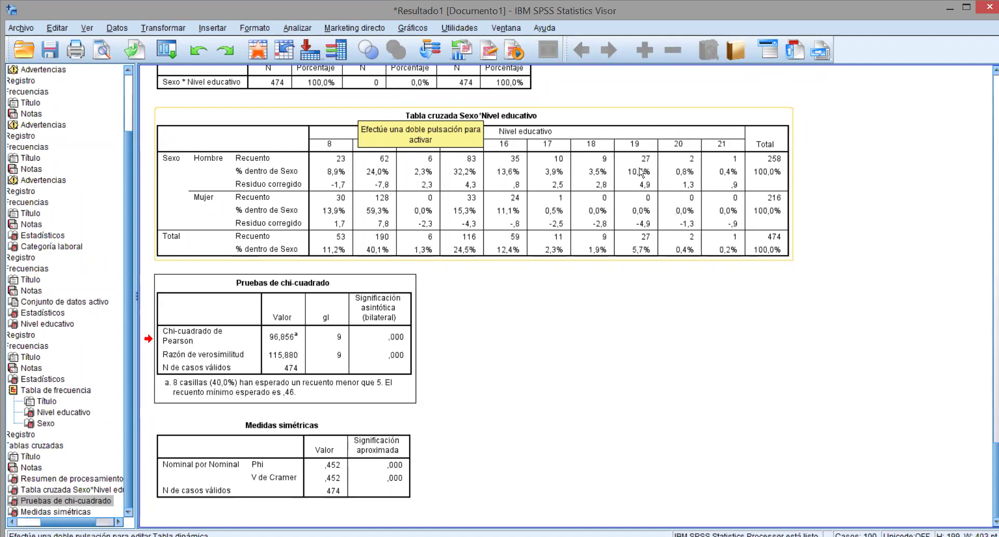
click(512, 212)
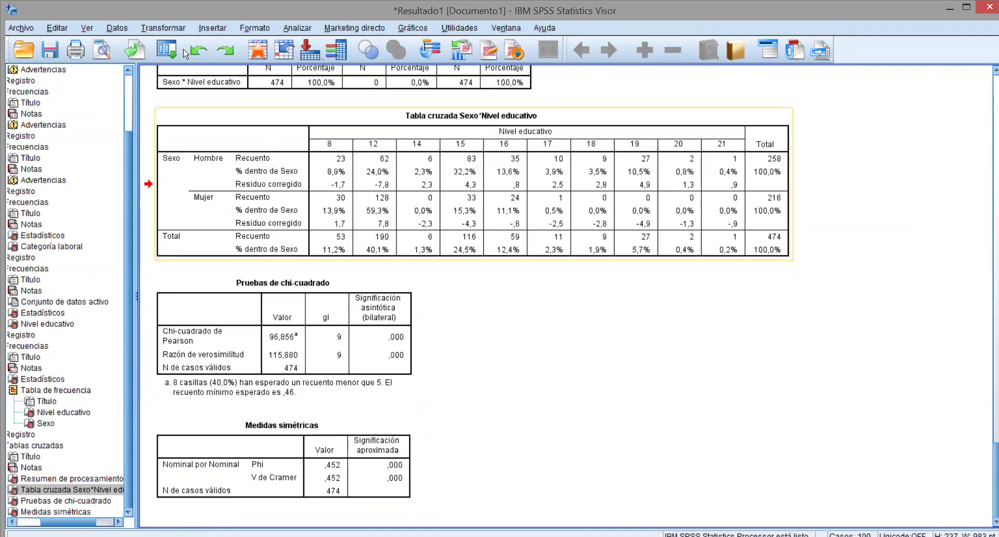
Step: Run a Frecuencias analysis for Nivel educativo [educ] alone, removing Sexo [sexo] from its variables
click(298, 28)
mouse_move(312, 60)
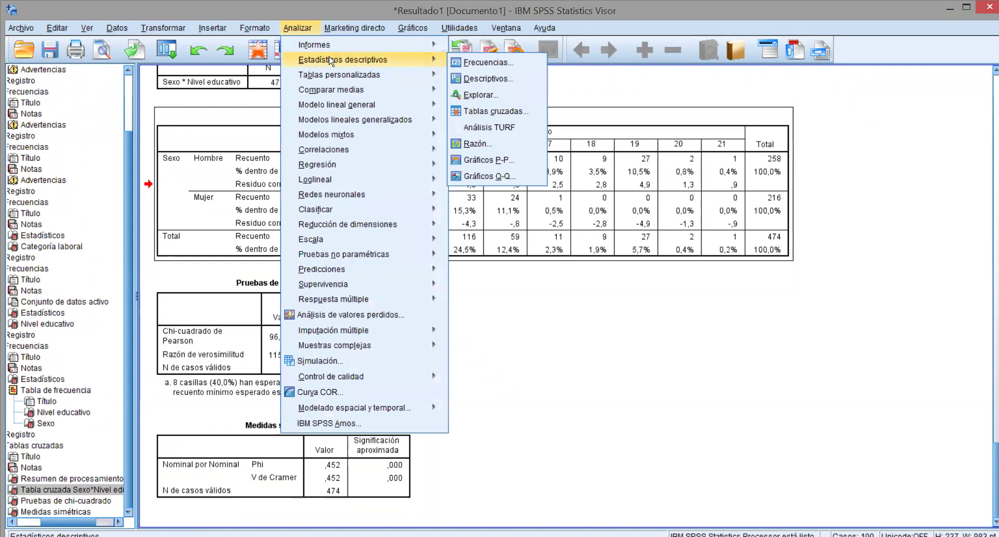
click(464, 63)
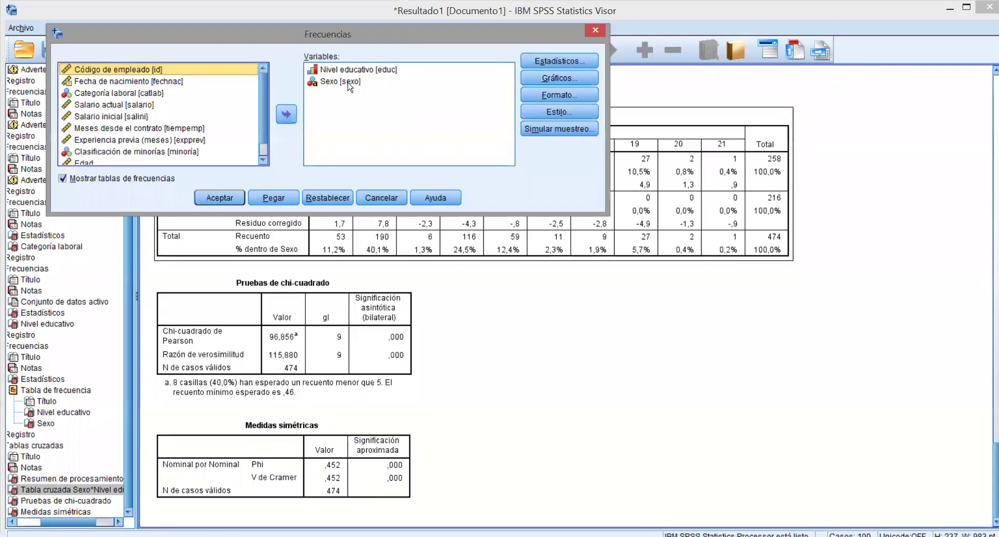
click(295, 122)
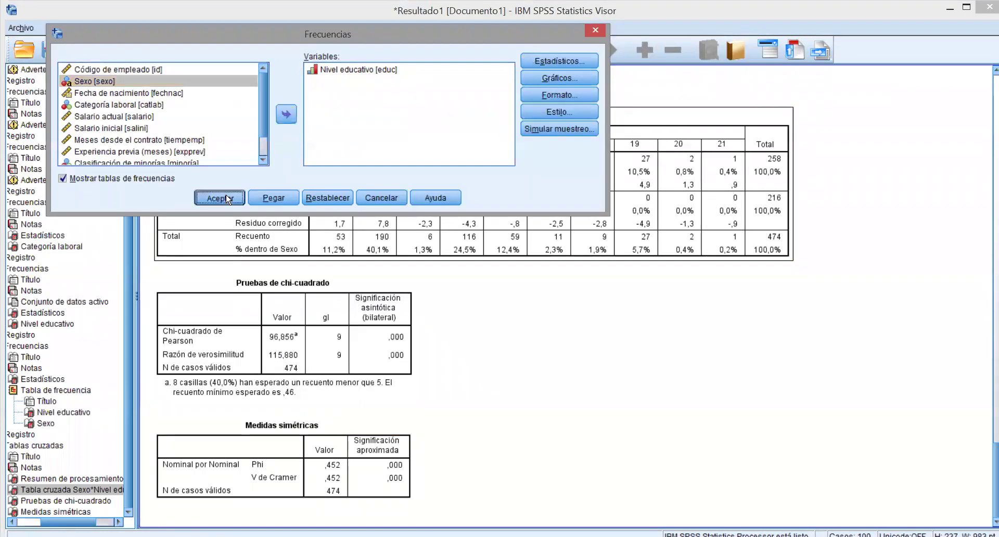
click(227, 198)
click(243, 412)
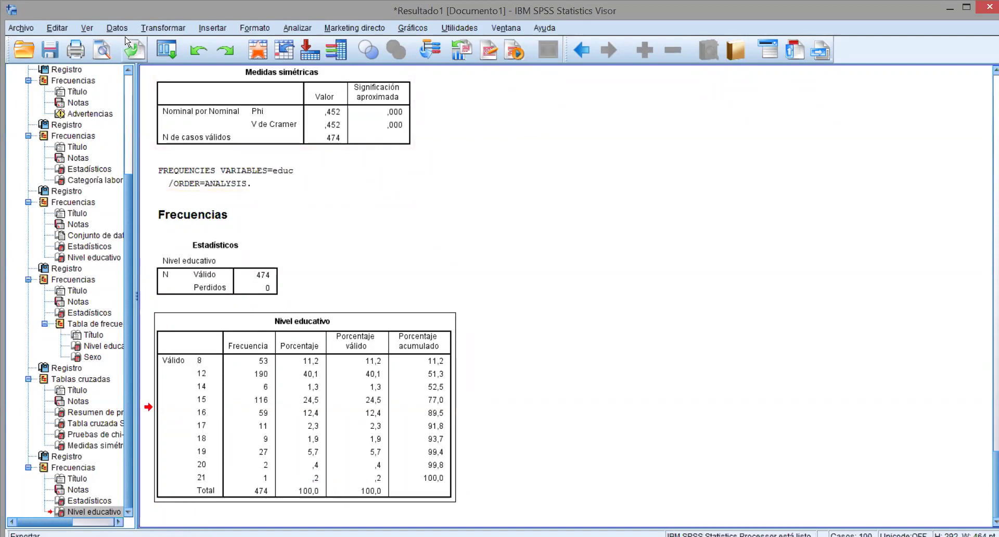
Step: Start a Recodificar en distintas variables transformation with Nivel educativo [educ] as the input variable
click(156, 30)
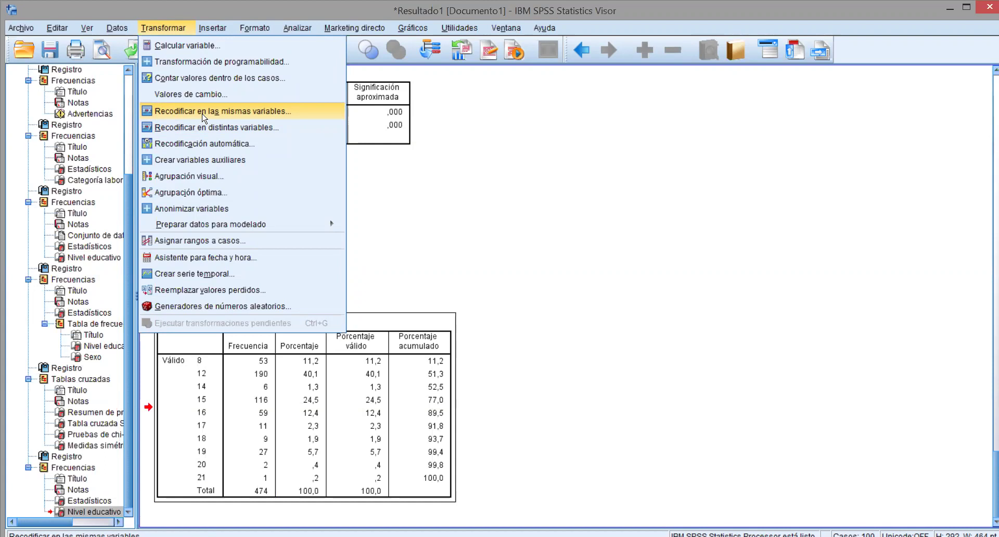
click(208, 130)
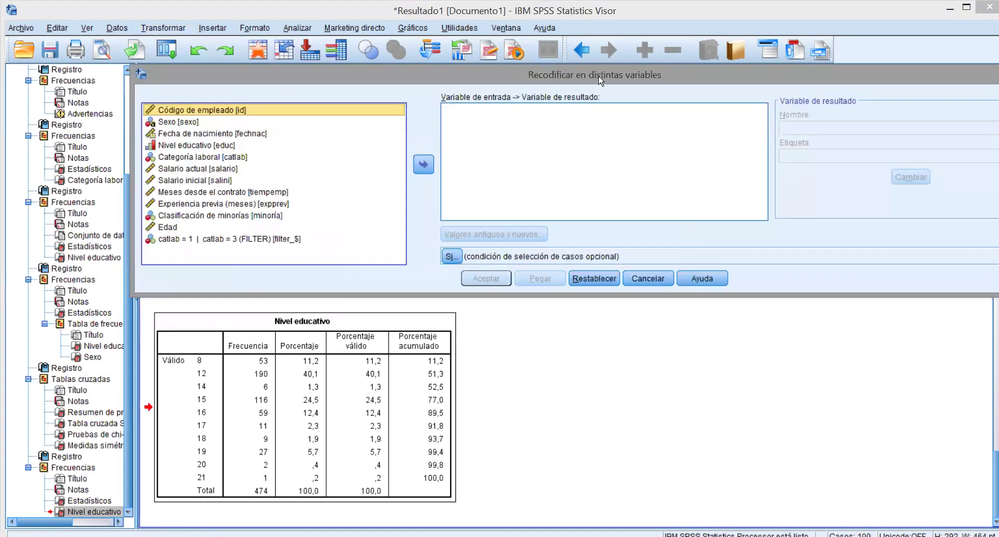
drag(599, 82, 531, 85)
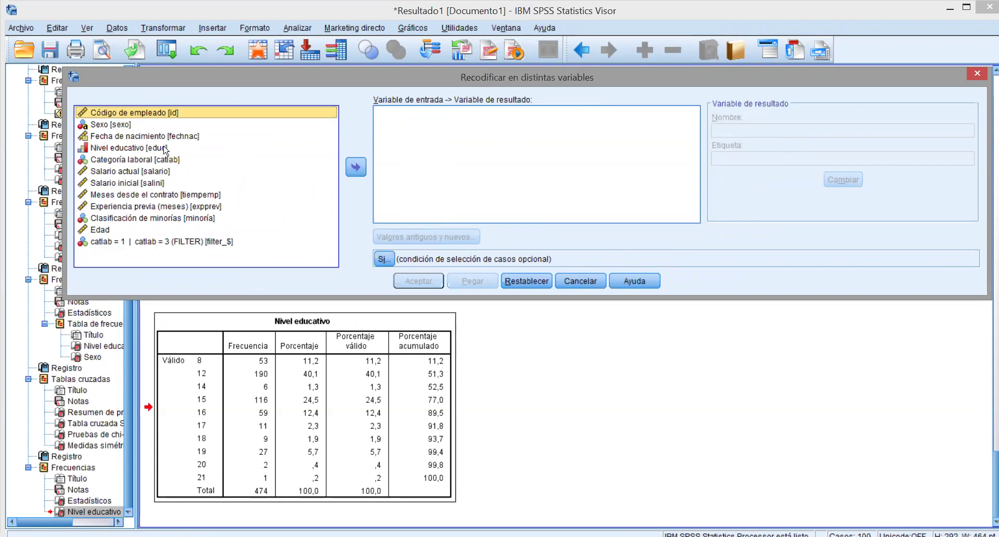
click(128, 149)
click(355, 166)
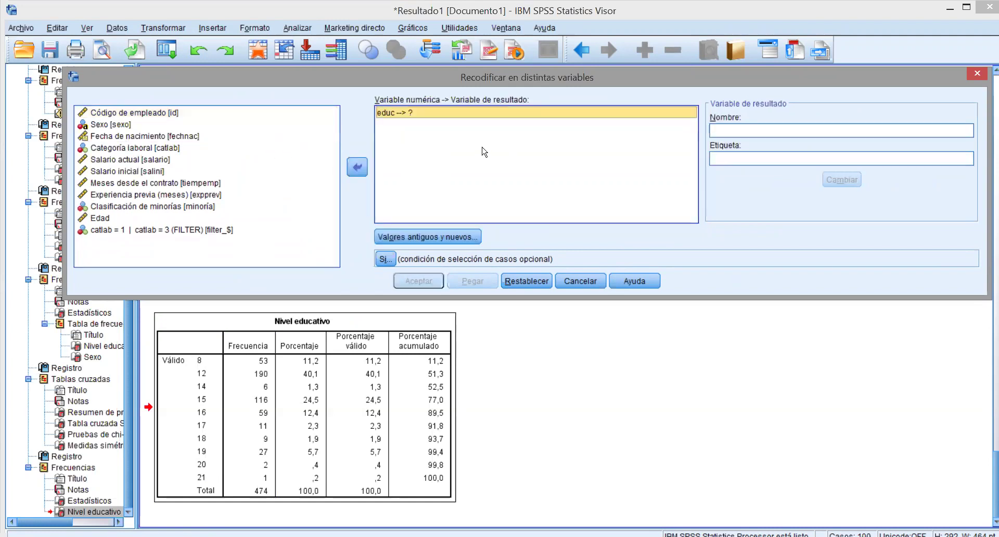
Step: Name the output variable educRECO and copy that name
click(735, 133)
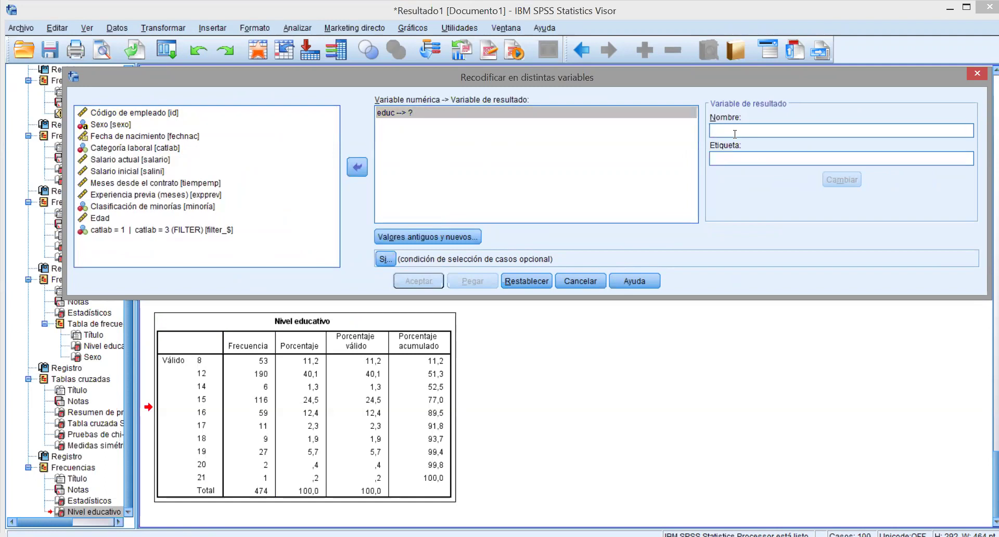
text(educ)
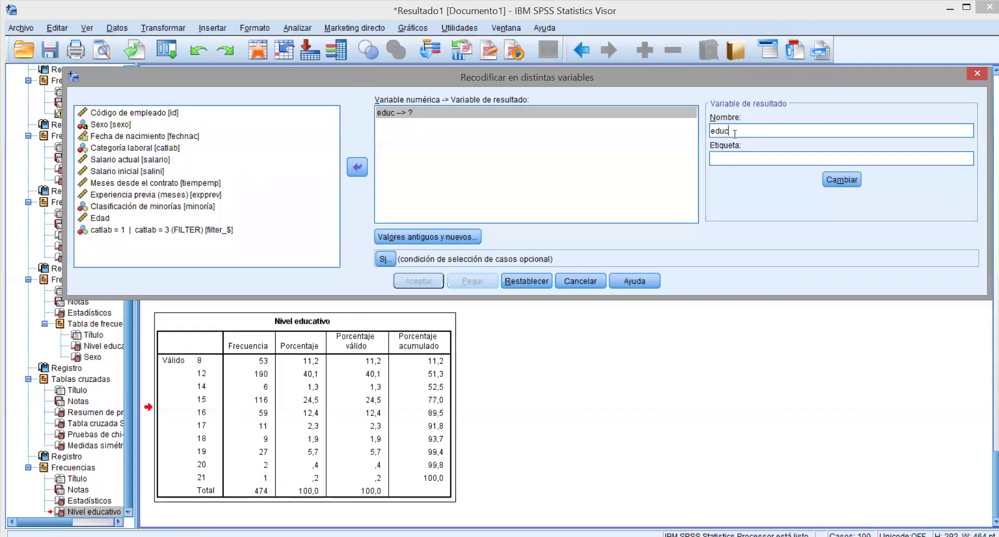
text(RECO)
double_click(728, 131)
right_click(728, 130)
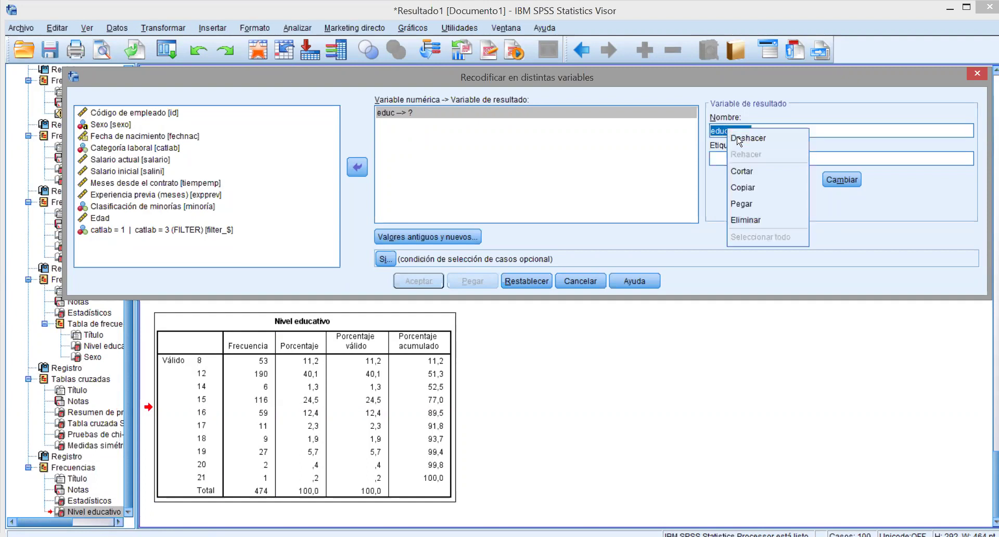
click(750, 187)
Step: Label the output variable "Variable nivel educativo recodificada" and apply its name and label to the educ recode
click(725, 156)
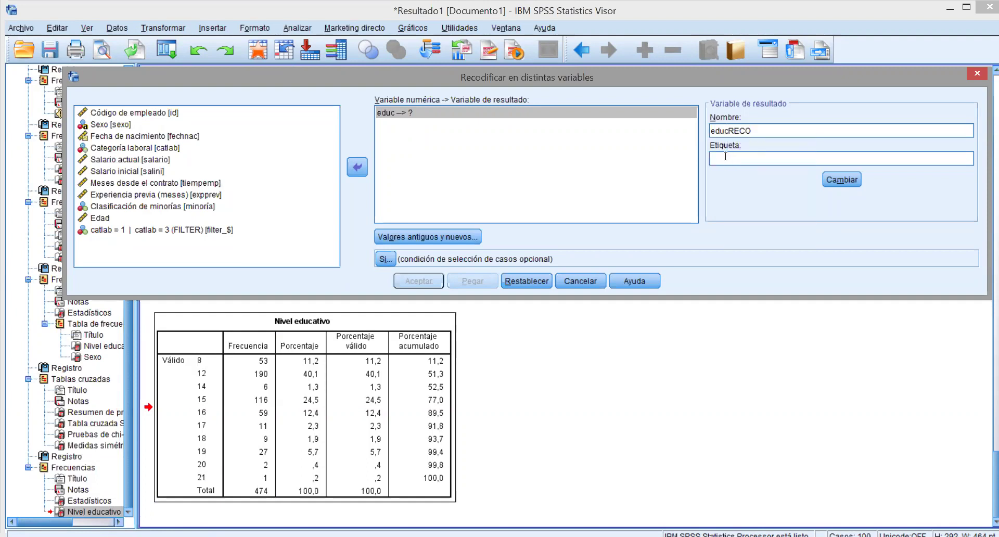
key(ctrl+v)
drag(756, 157, 686, 157)
text(Variable n educativo recodificada)
click(744, 159)
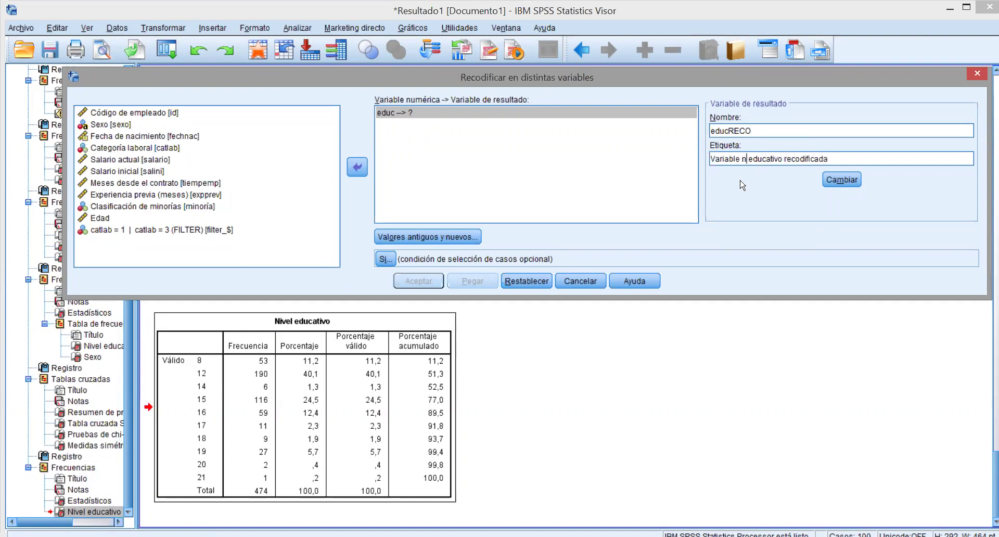
text(ivrel)
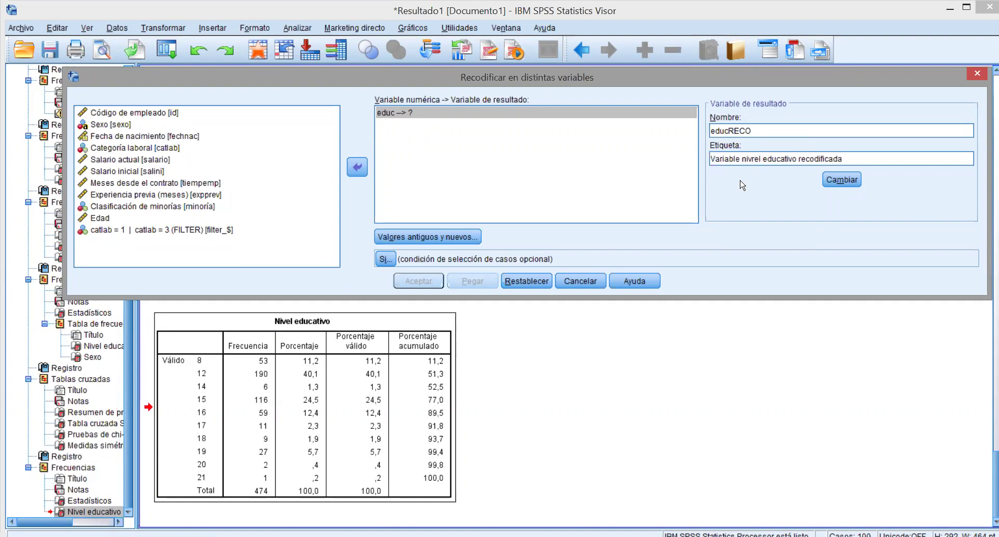
key(Left)
key(Left)
key(BackSpace)
click(841, 182)
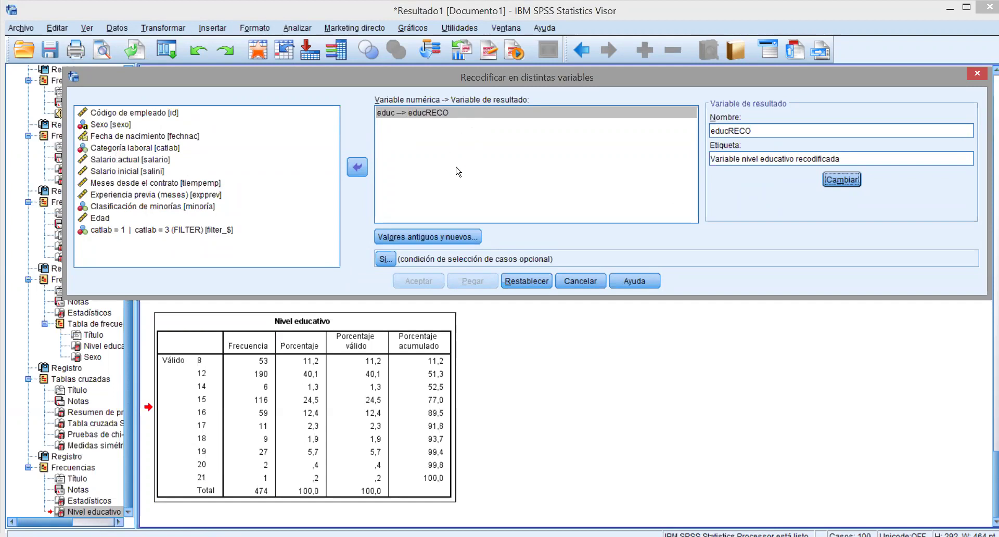
Step: Add a recoding rule in the old and new values that turns old value 8 into new value 1
click(446, 240)
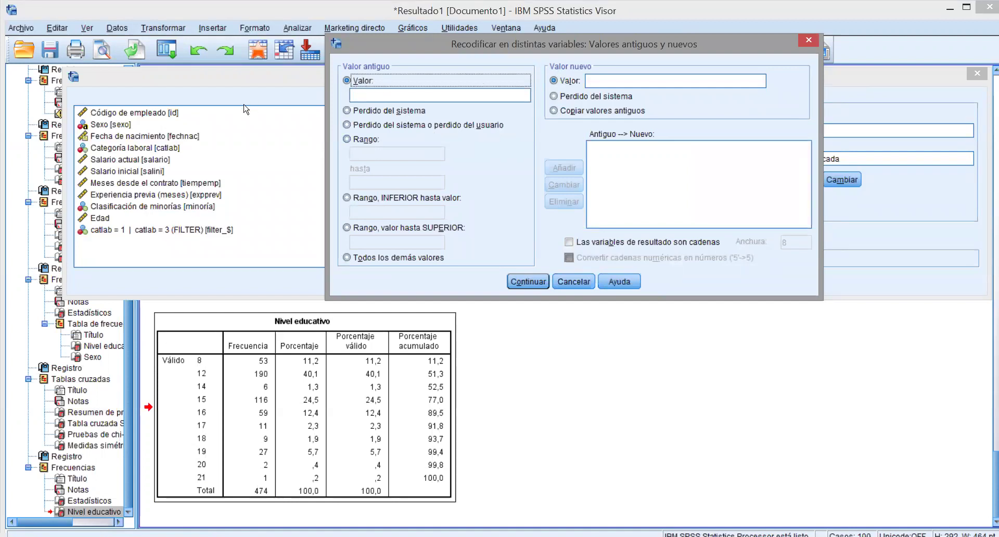
click(376, 96)
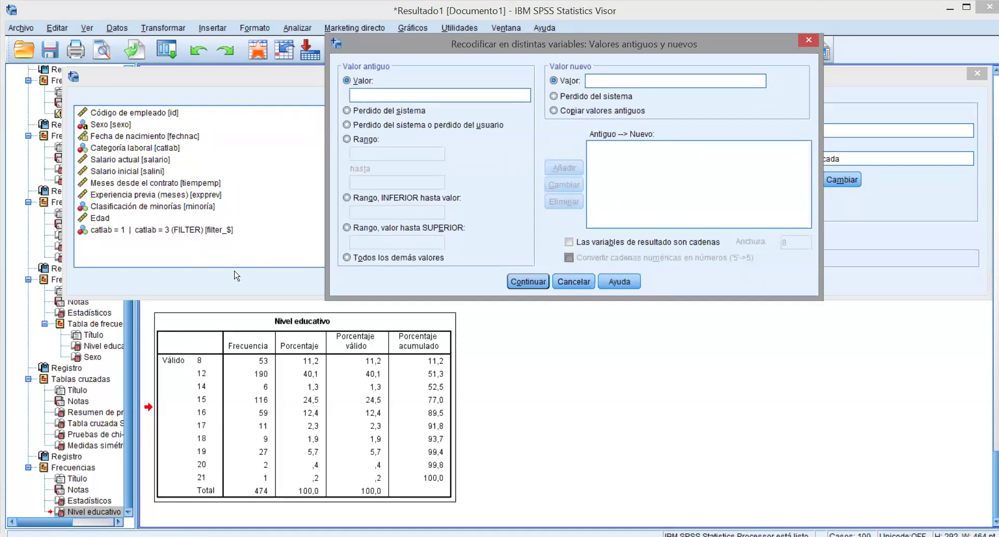
text(8)
click(622, 81)
text(1)
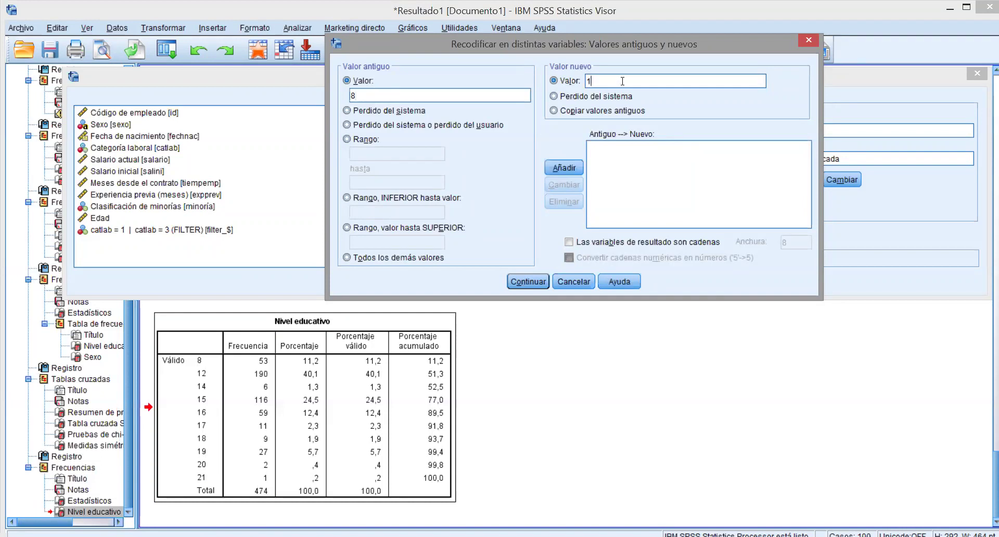
click(564, 168)
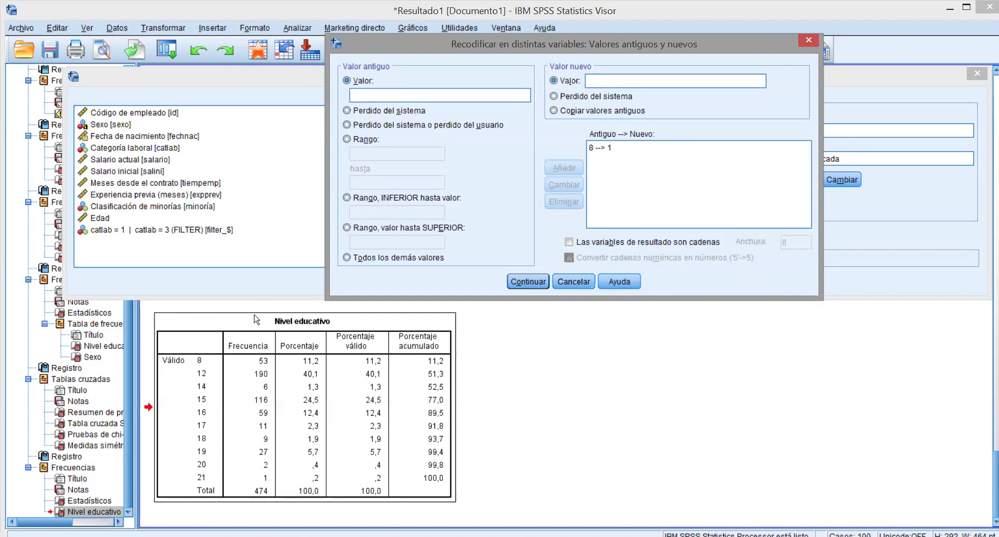
Step: Add a recoding rule that turns old value 12 into new value 2
click(379, 93)
text(12)
click(615, 80)
text(2)
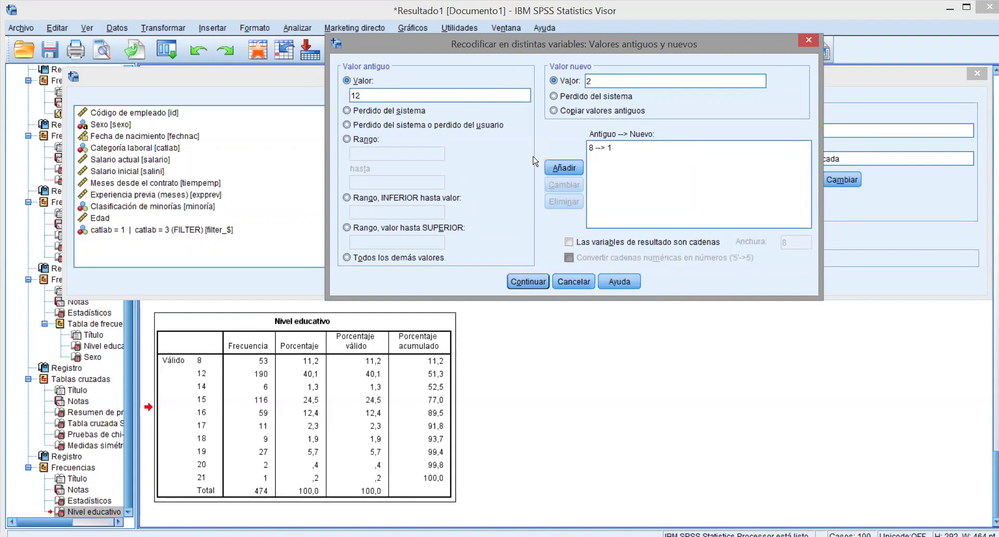
click(553, 168)
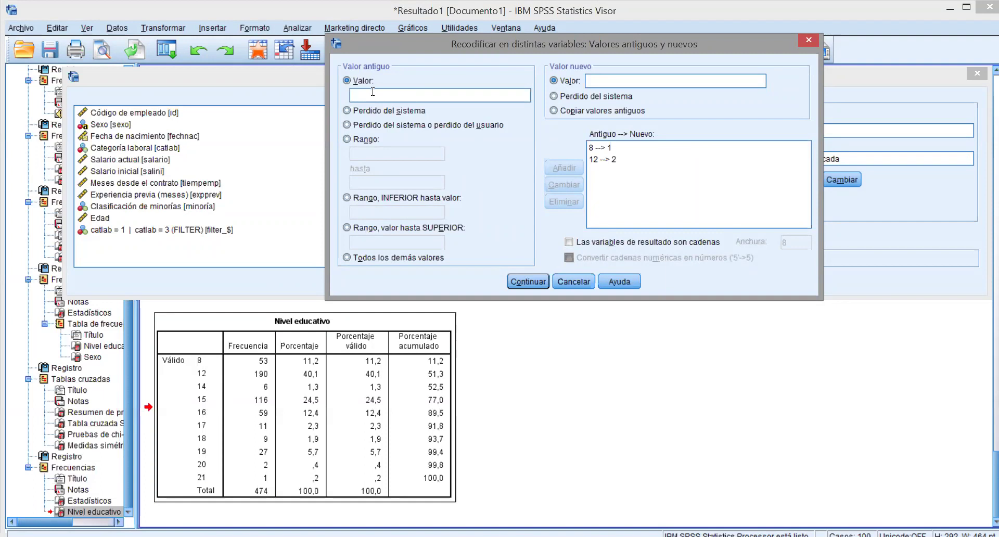
Step: Add recoding rules that turn old values 15, 16 and 14 into new value 3
text(15)
text(3)
click(563, 168)
text(16)
click(610, 82)
text(3)
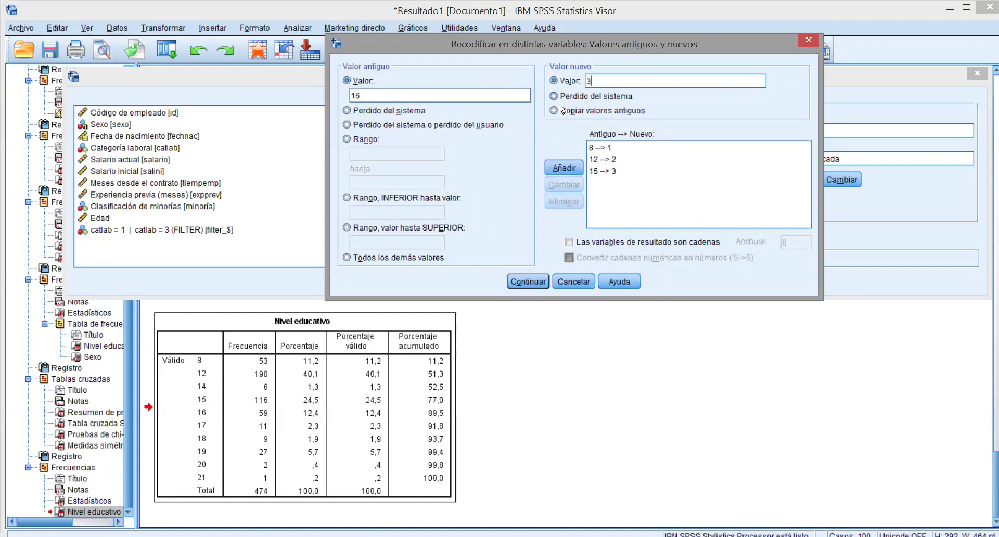
click(565, 168)
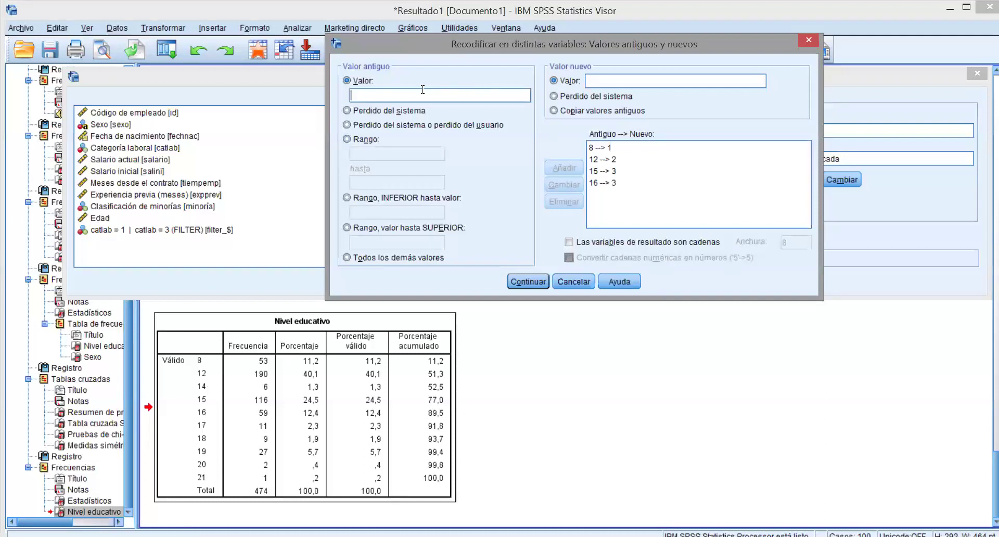
text(14)
click(596, 80)
text(3)
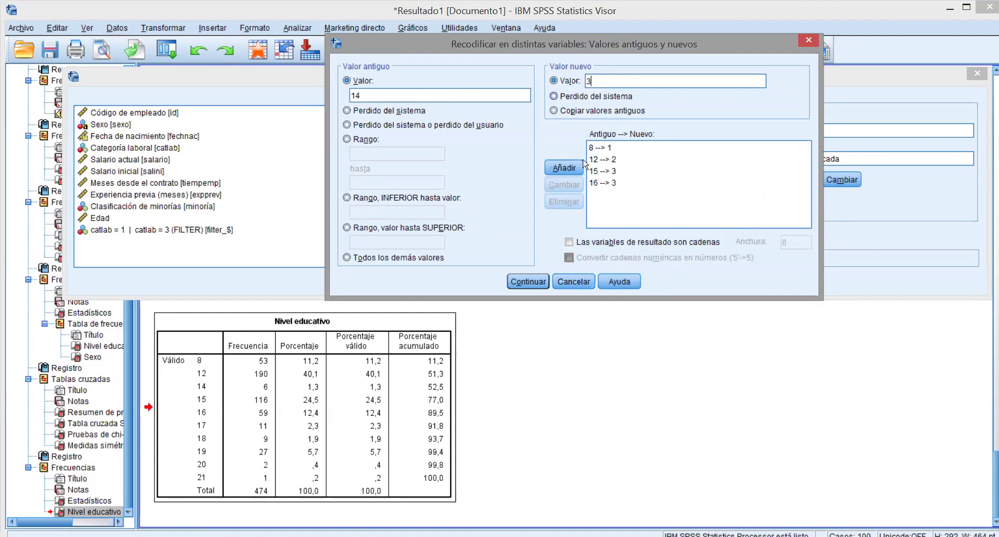
click(564, 167)
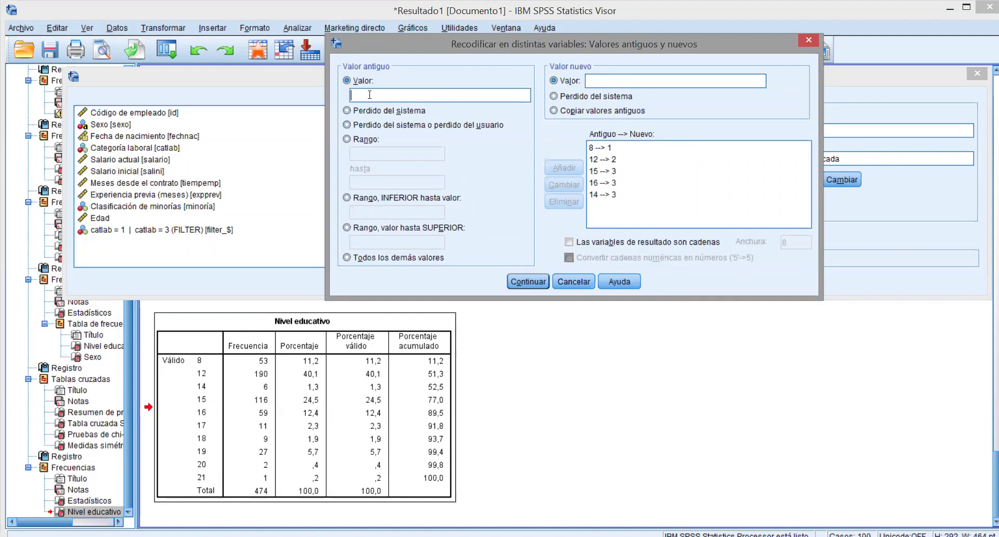
Step: Add recoding rules that turn old values 17 and 18 into new value 4
text(7)
click(573, 166)
text(18)
click(599, 79)
text(4)
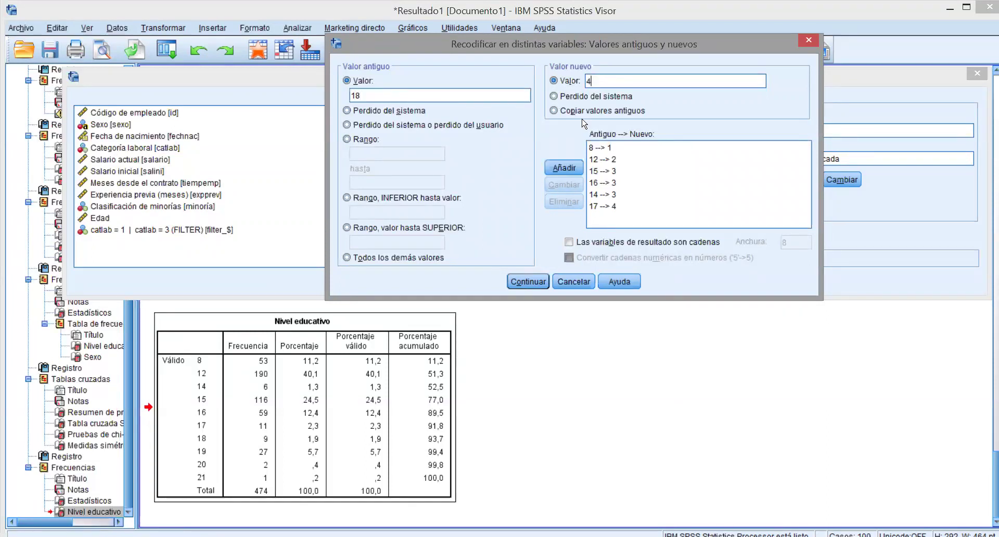
click(564, 167)
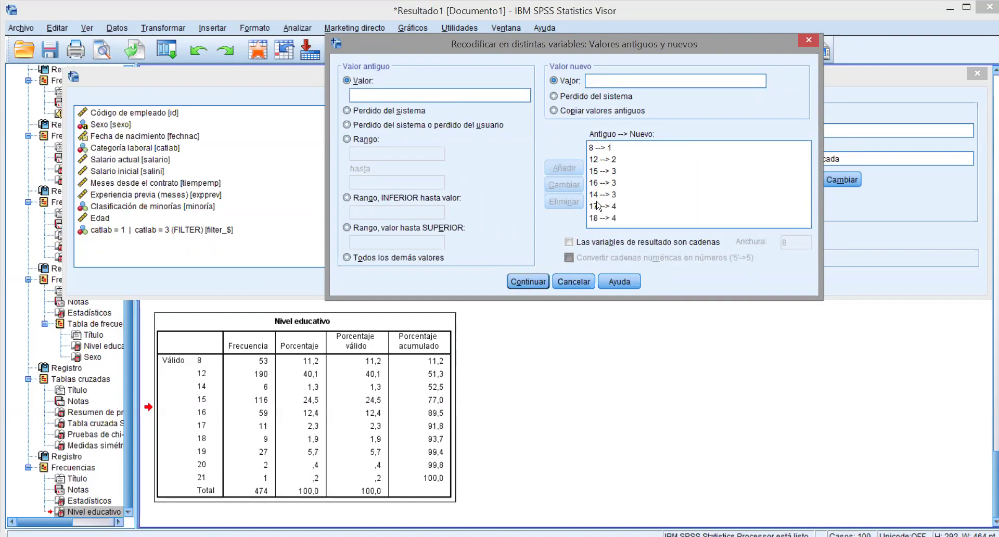
Step: Review each recoding rule in the old-to-new list, from old value 8 through old value 18
click(611, 147)
click(612, 160)
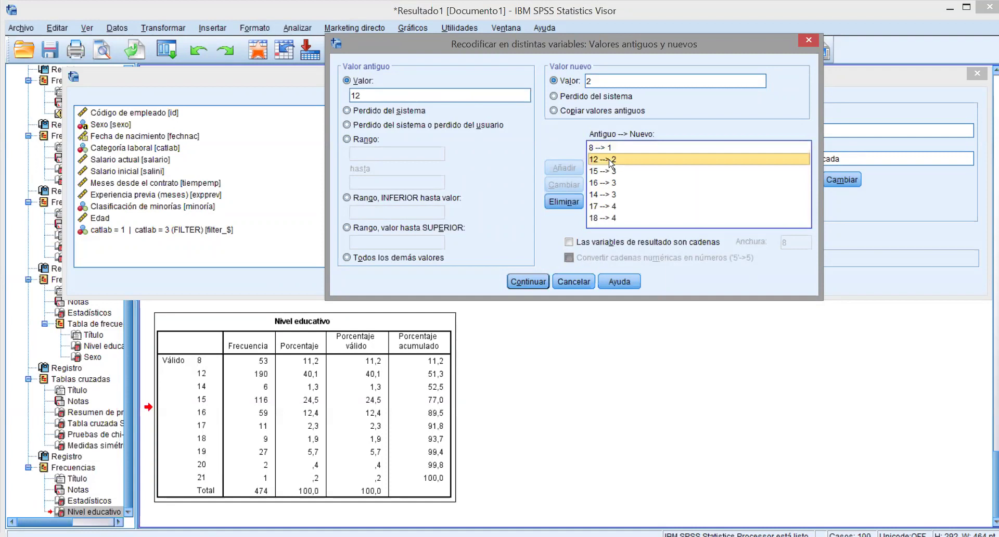
click(611, 172)
click(604, 183)
click(605, 195)
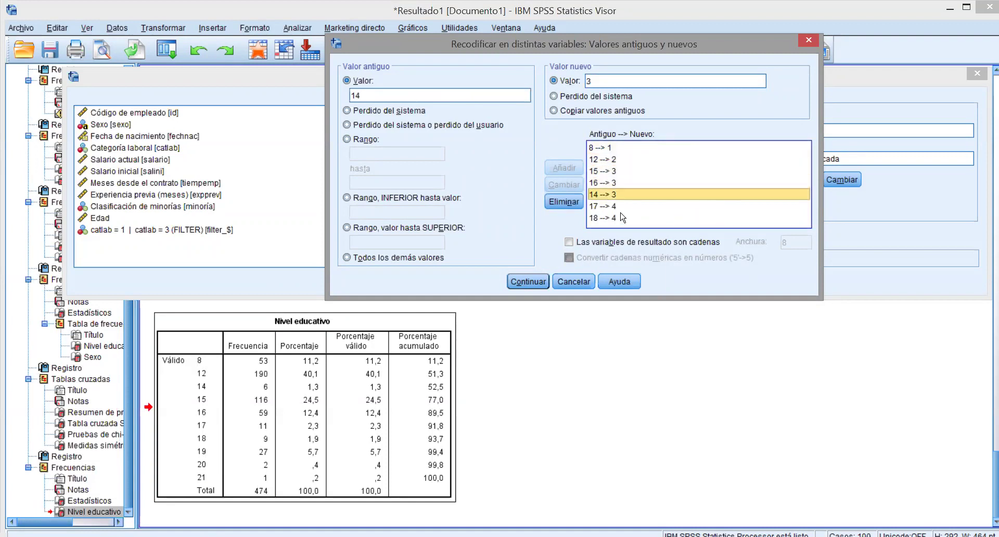
click(607, 207)
click(608, 219)
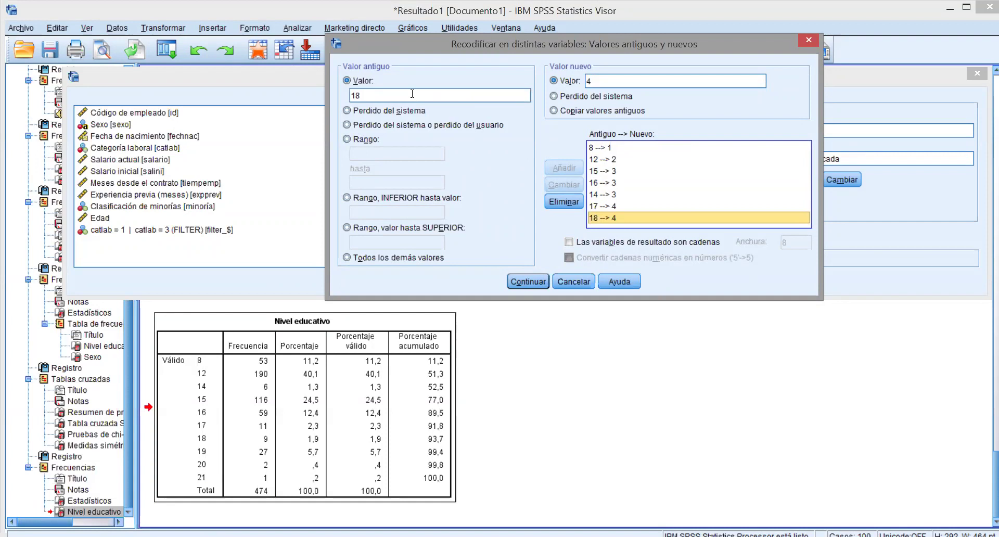
Step: Clear the old and new value entries and add a recoding rule that turns old value 19 into new value 5
click(352, 95)
double_click(354, 95)
key(BackSpace)
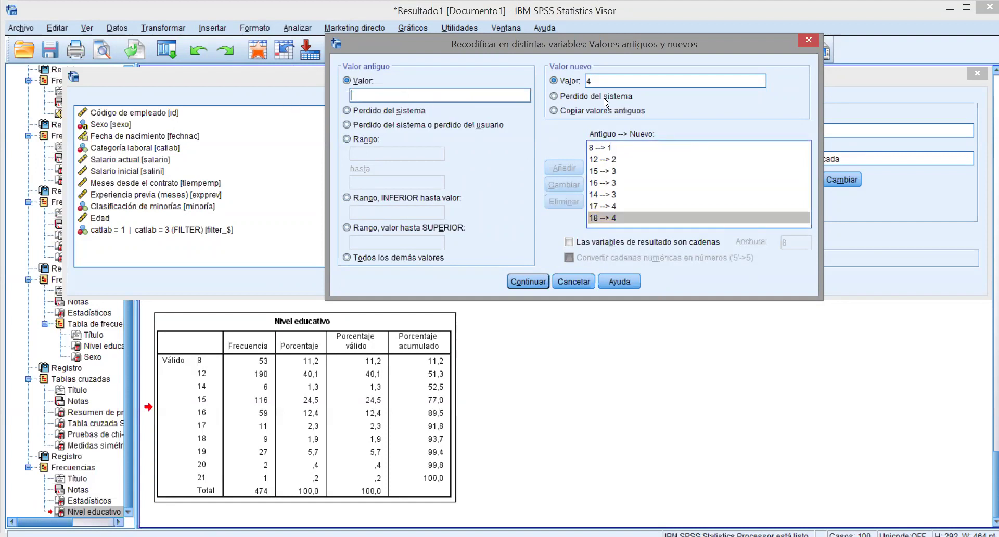
drag(585, 80, 594, 80)
key(BackSpace)
click(414, 92)
text(19)
click(594, 79)
text(4)
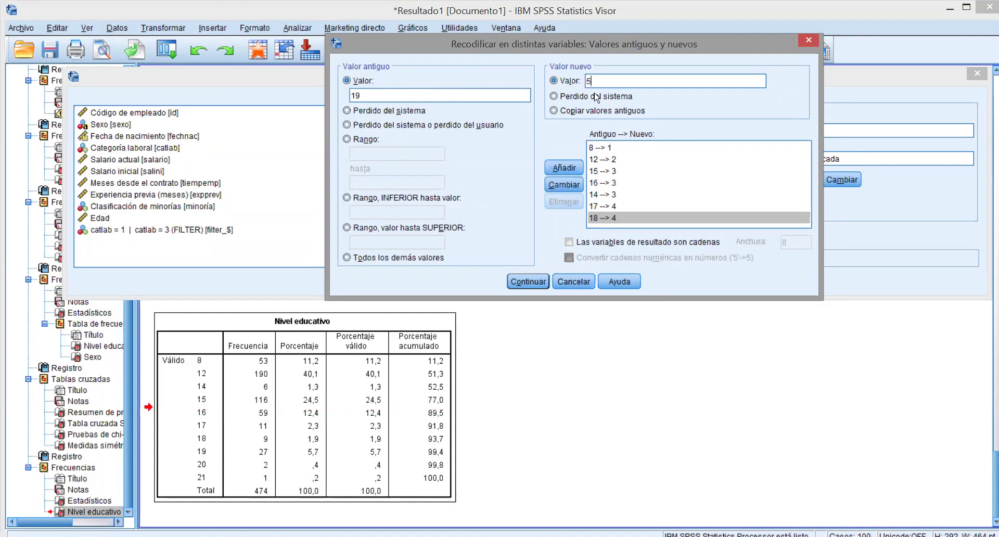
click(564, 169)
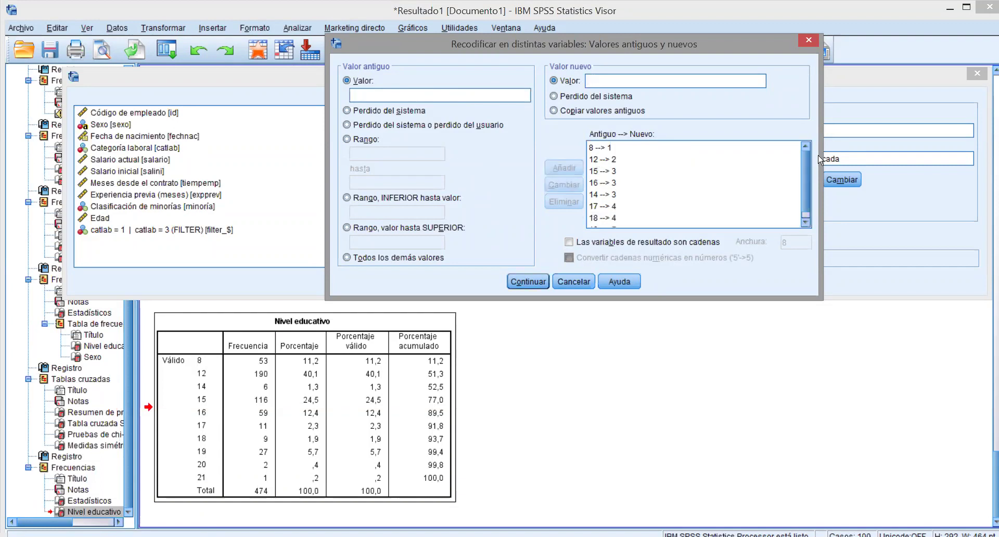
Step: Add recoding rules that turn old values 20 and 21 into new value 5
scroll(806, 171, down, 1)
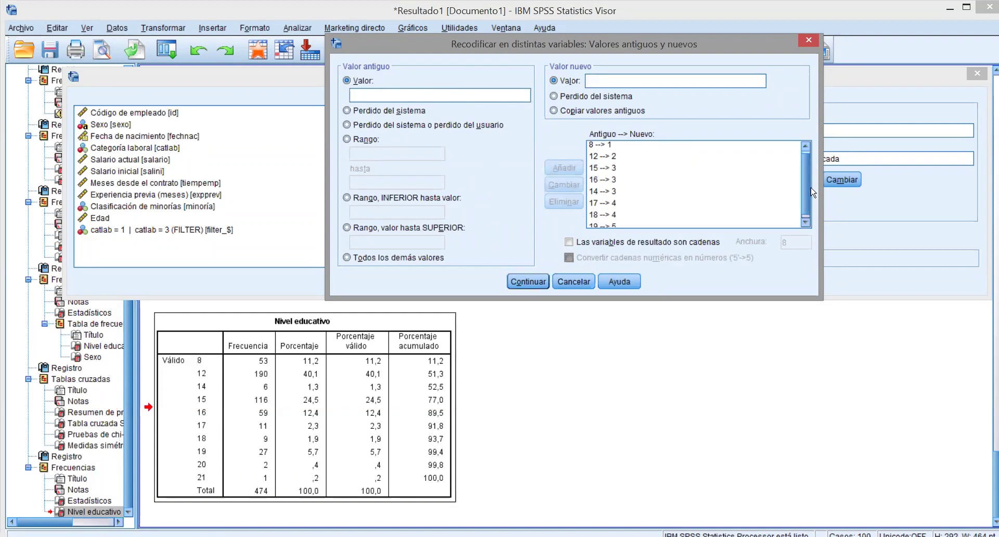
click(410, 95)
text(20)
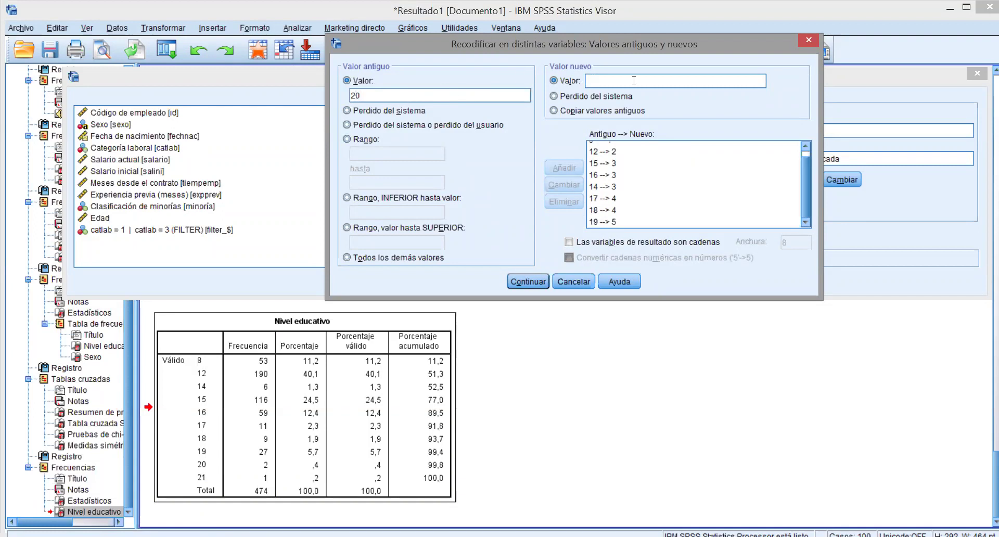
text(5)
click(564, 167)
click(410, 97)
text(215)
click(569, 165)
Step: Add a recoding rule that turns all other old values (Todos los demás valores) into system-missing (Perdido del sistema)
scroll(805, 172, down, 2)
click(347, 257)
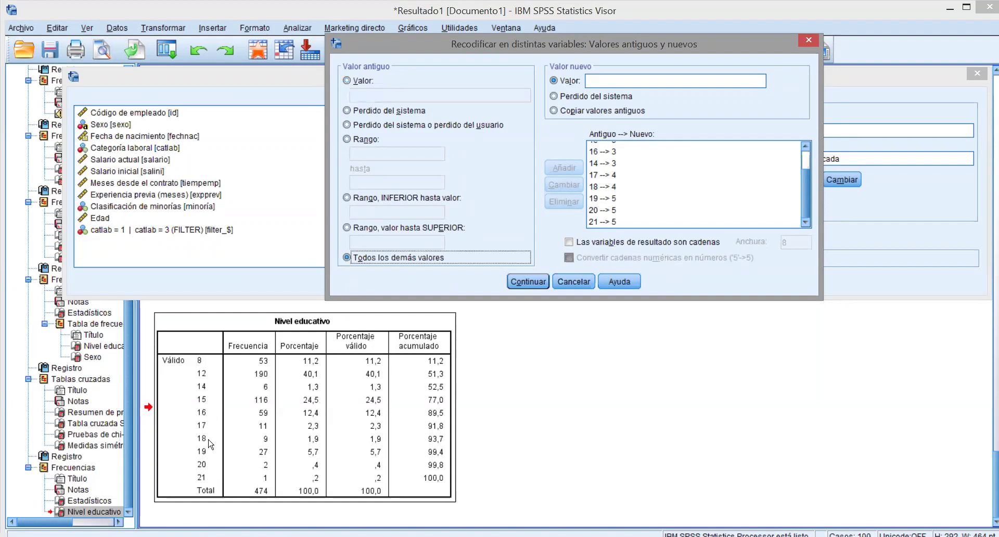
click(614, 97)
click(564, 168)
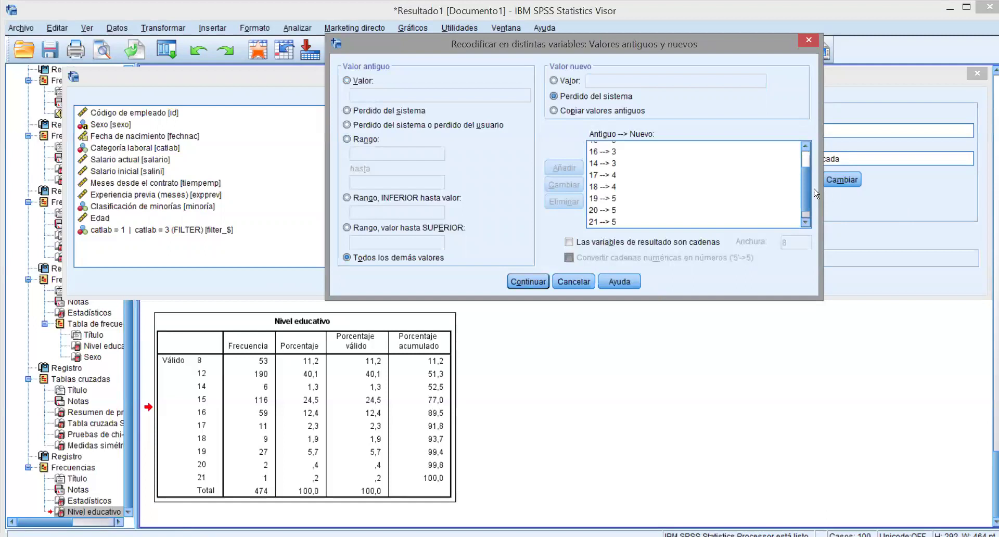
scroll(804, 190, down, 1)
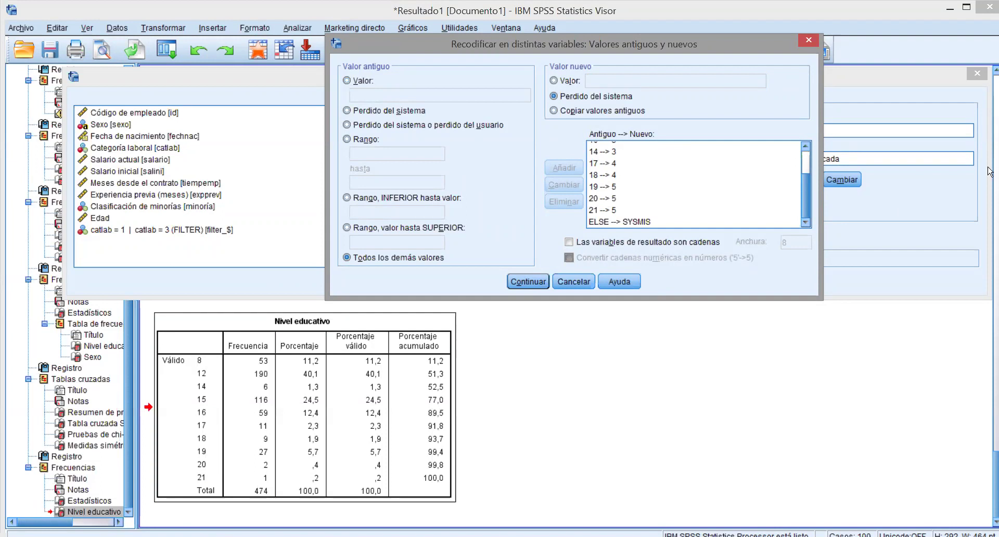
Step: Check the full list of recoding rules and accept the old and new values
scroll(807, 172, up, 3)
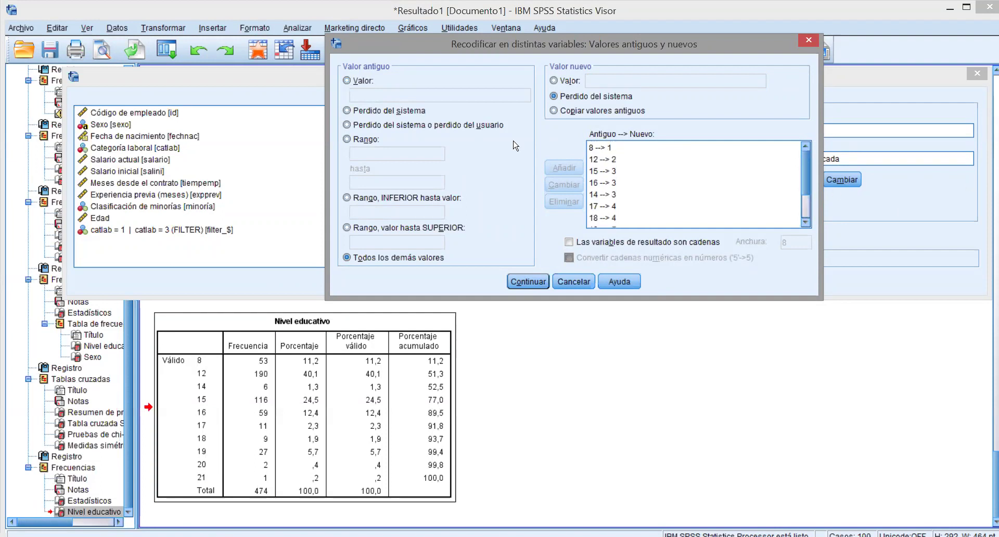
scroll(807, 166, down, 3)
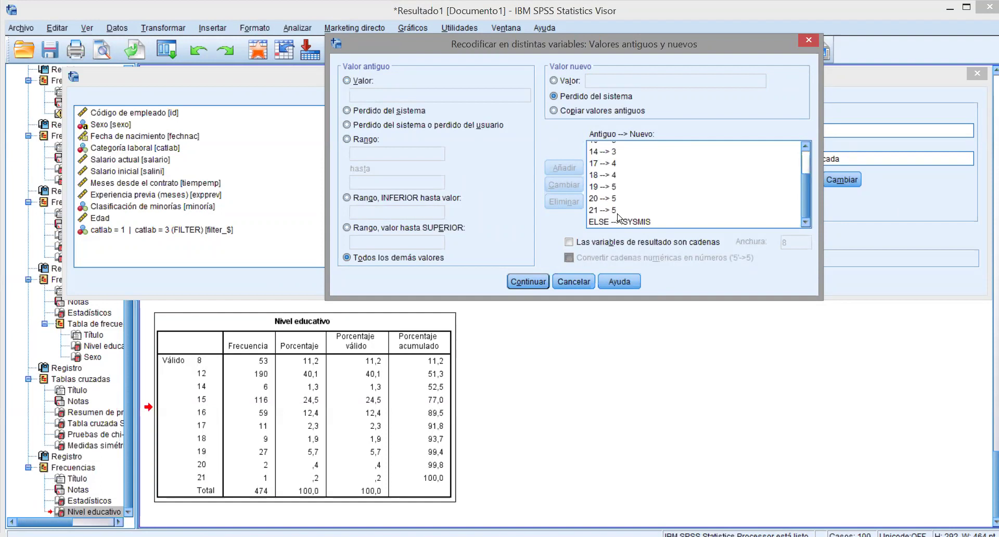
click(618, 212)
click(394, 259)
click(621, 103)
click(545, 284)
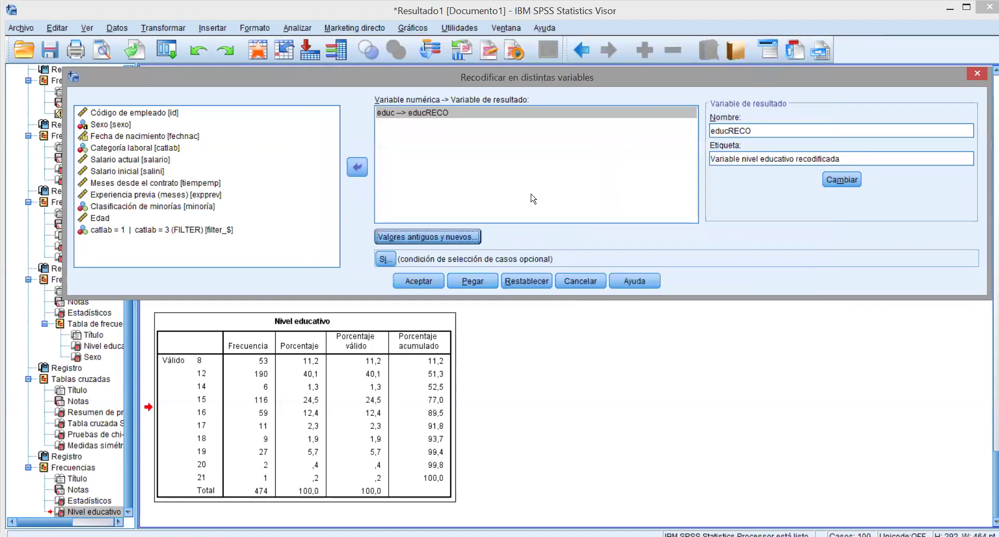
Step: Recheck the value rules of the educ to educRECO recode and run the transformation
click(439, 116)
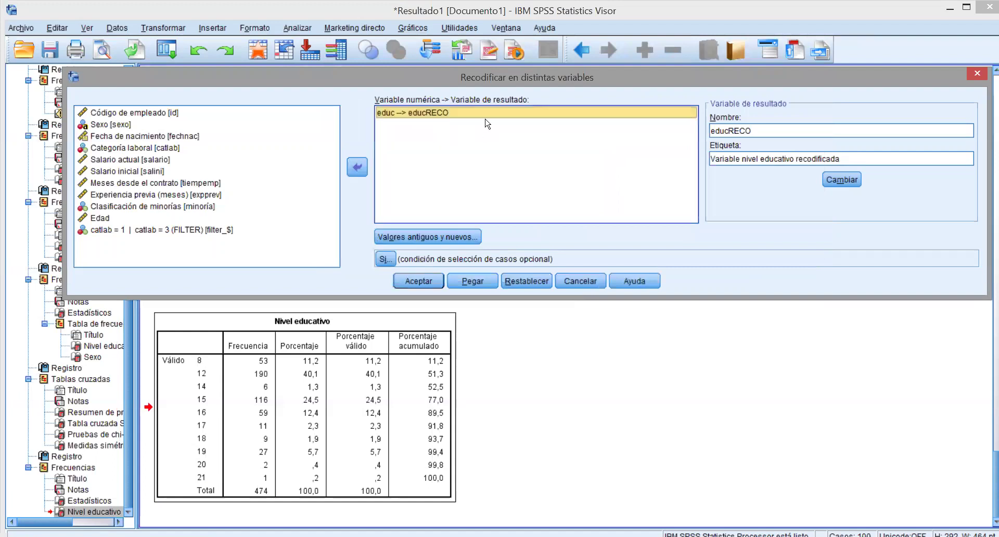
click(412, 235)
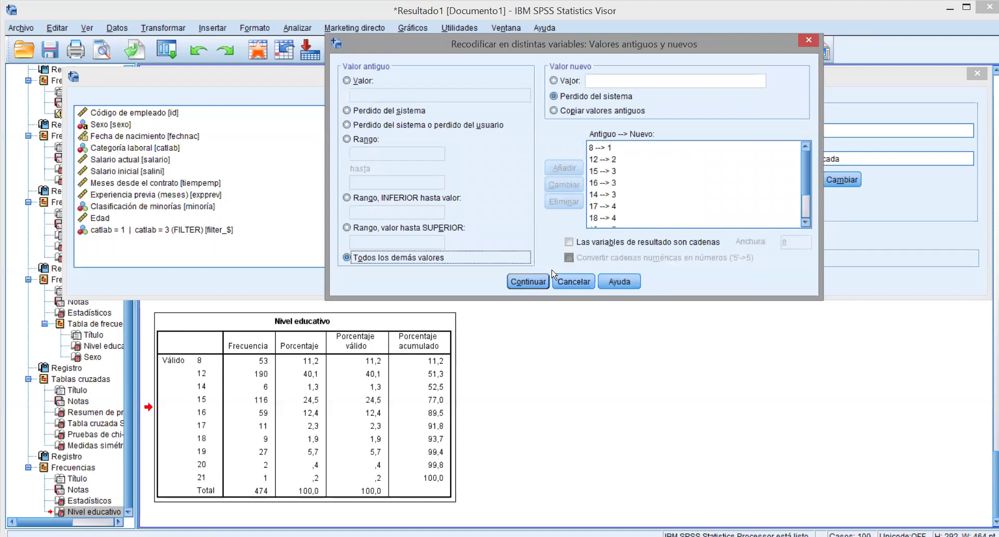
click(528, 283)
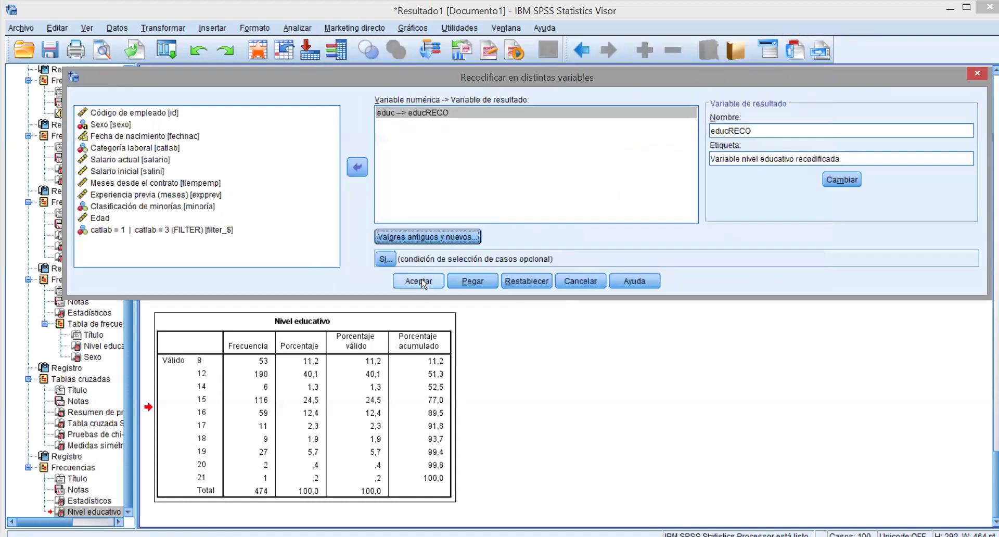
click(424, 282)
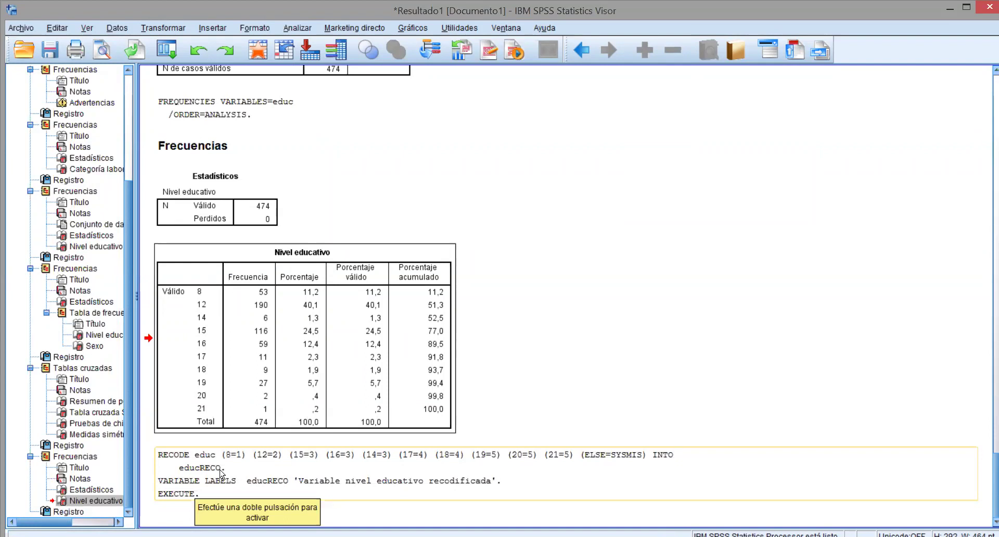
Step: Select the recode log in the output, switch to the data editor, and compare the new educRECO variable's name and label with educ
click(166, 459)
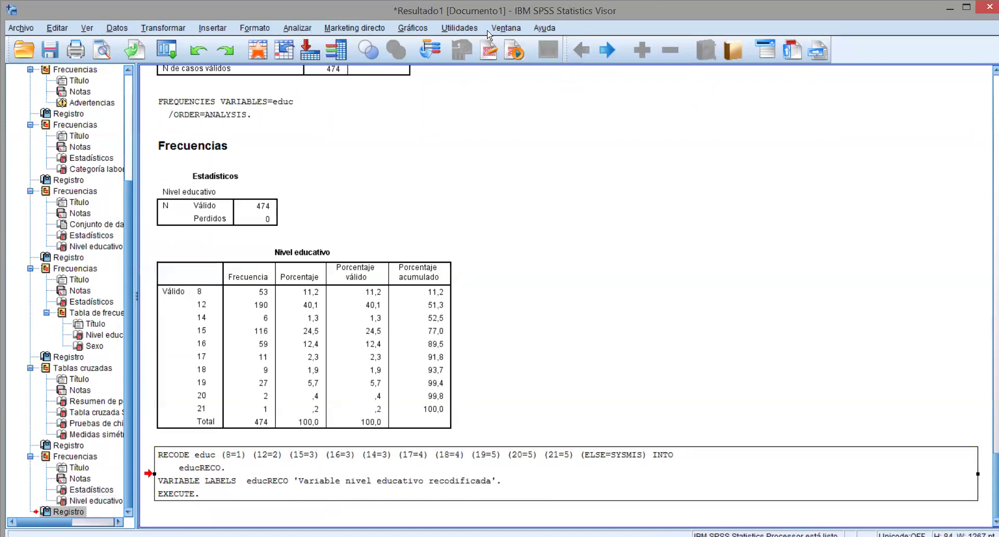
key(alt+Tab)
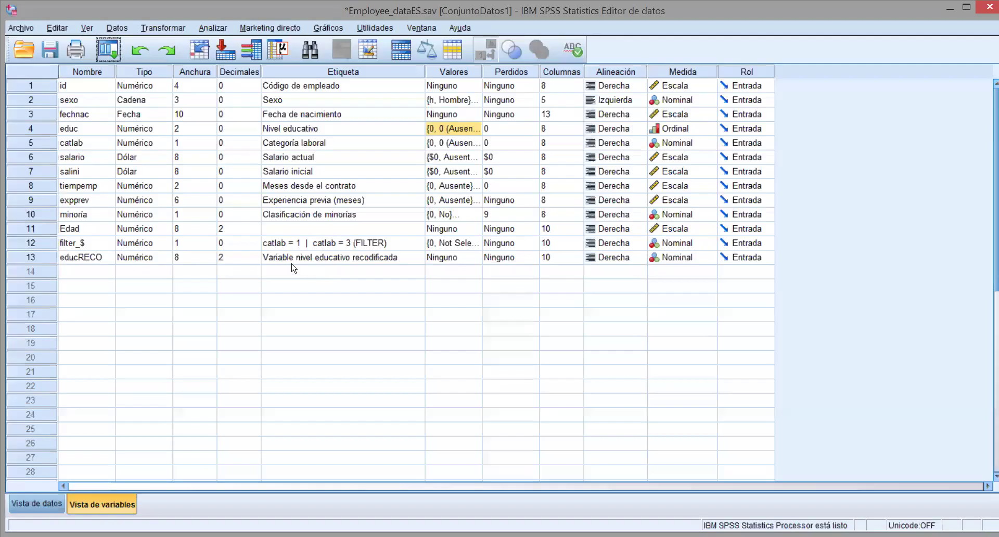
click(109, 259)
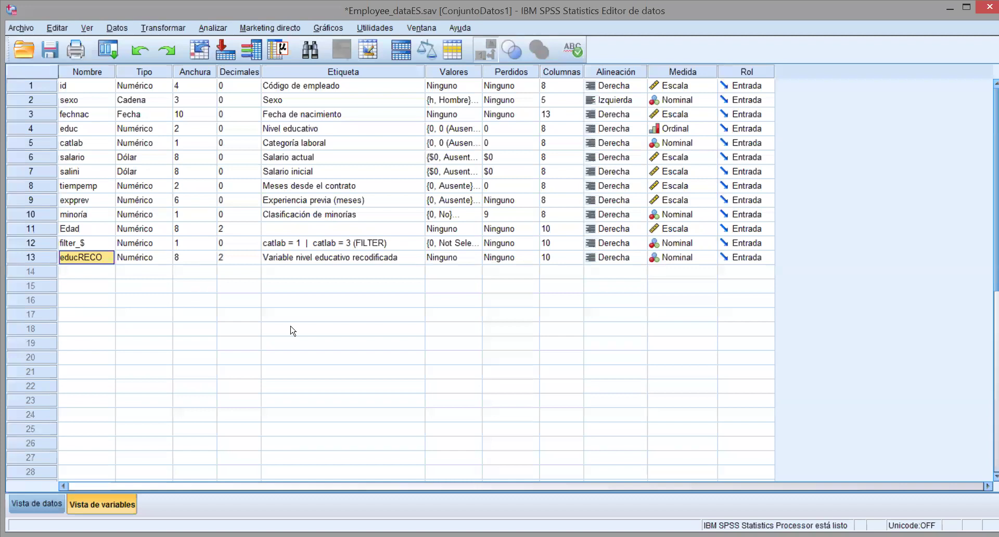
click(353, 258)
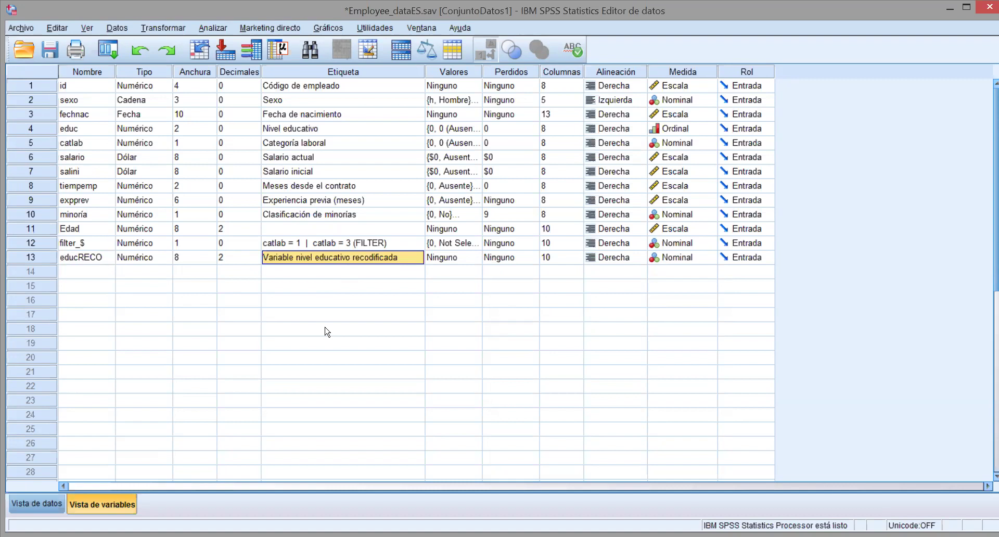
click(81, 260)
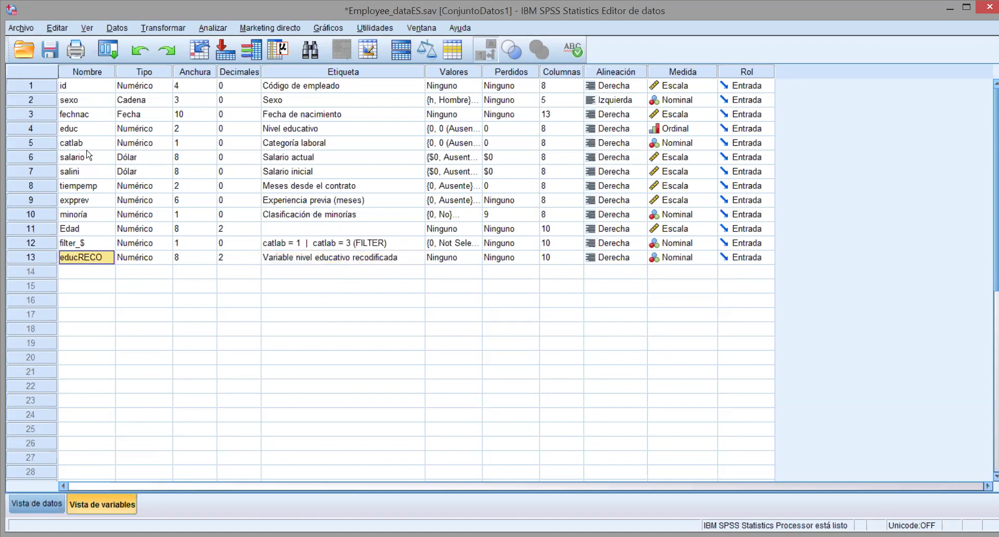
click(85, 131)
click(95, 257)
click(100, 133)
click(106, 256)
click(317, 258)
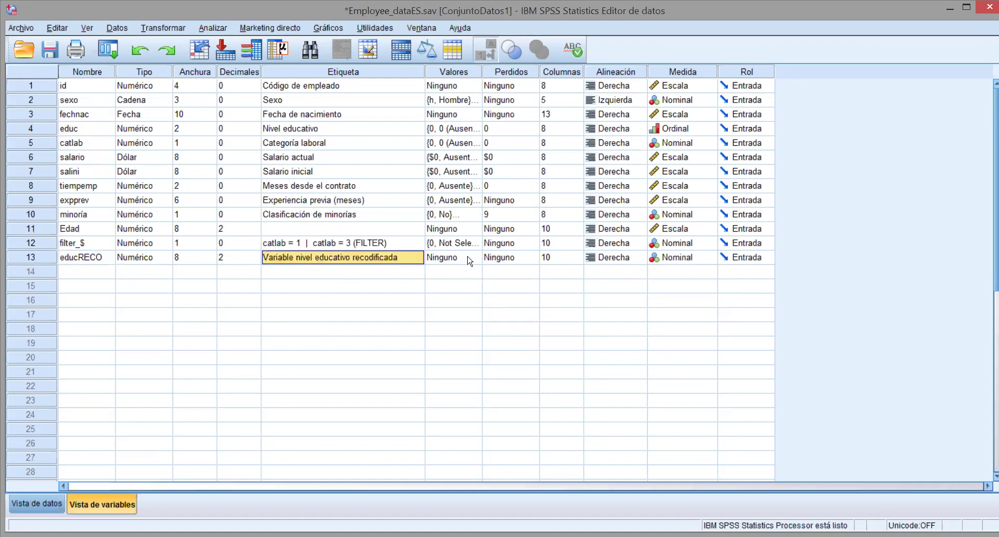
click(95, 259)
click(385, 259)
Step: Open the value labels of educRECO and label value 1 as "Ed básica"
click(471, 259)
text(1)
click(443, 239)
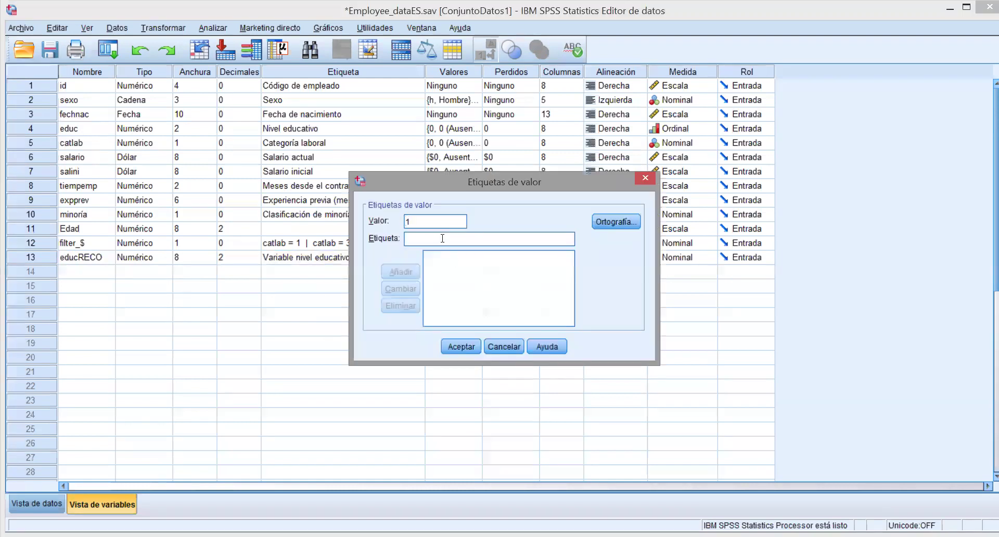
text(E)
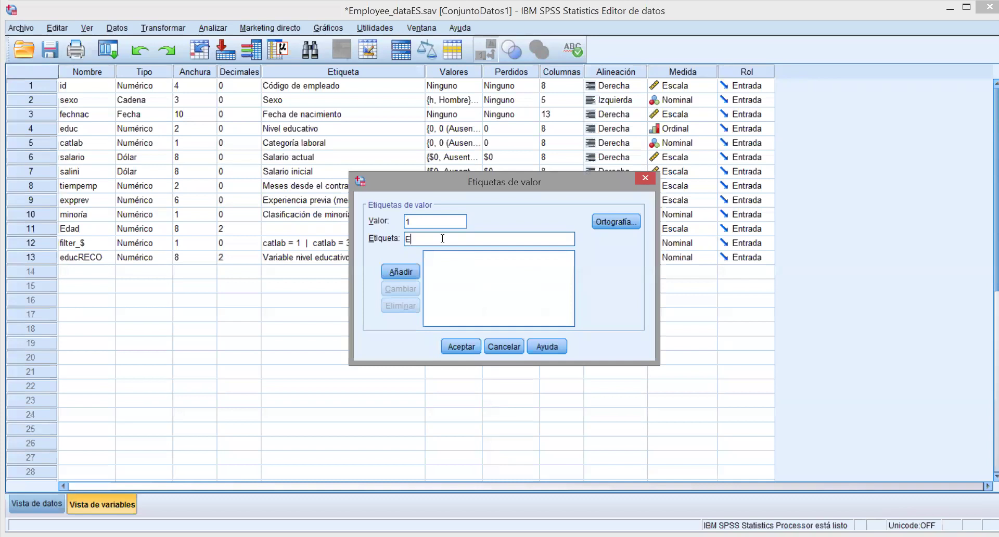
text(d básica)
click(409, 275)
Step: Add the label "Ed Media" for value 2 of educRECO
text(2)
click(421, 236)
text(Ed Media)
click(409, 274)
Step: Add the labels "Univ Incompleta" for value 3 and "Univ completa" for value 4 of educRECO
text(3)
click(409, 239)
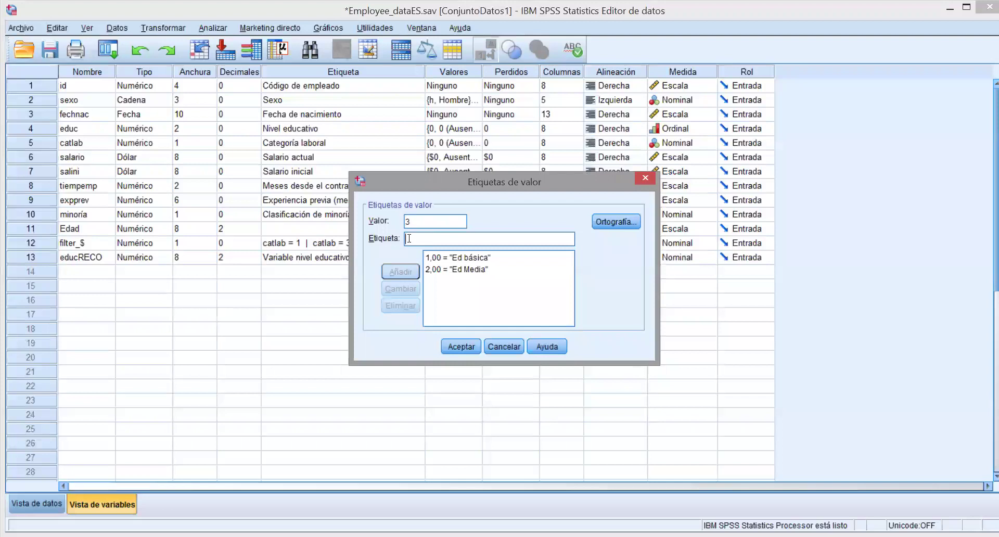
text(Univ Incompleta)
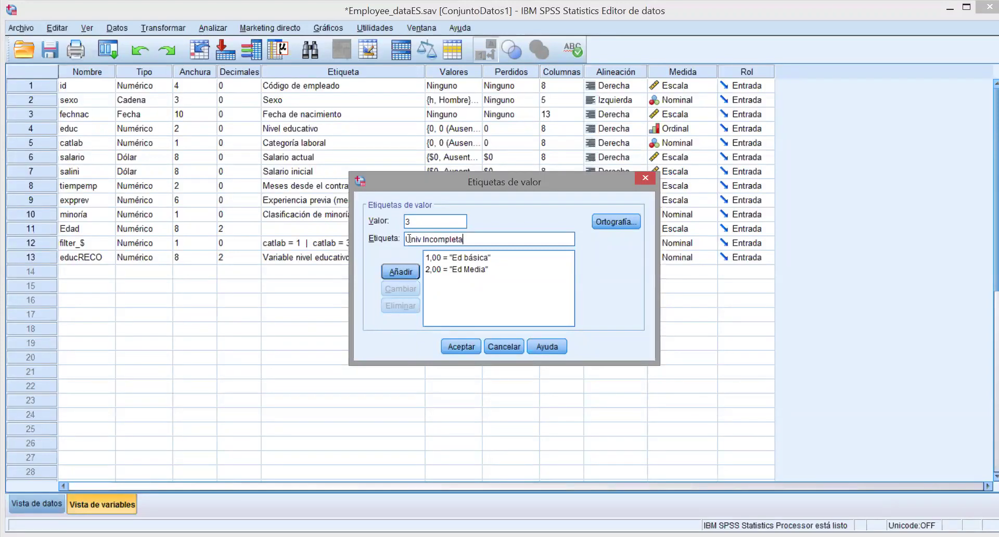
click(397, 271)
text(4)
click(421, 240)
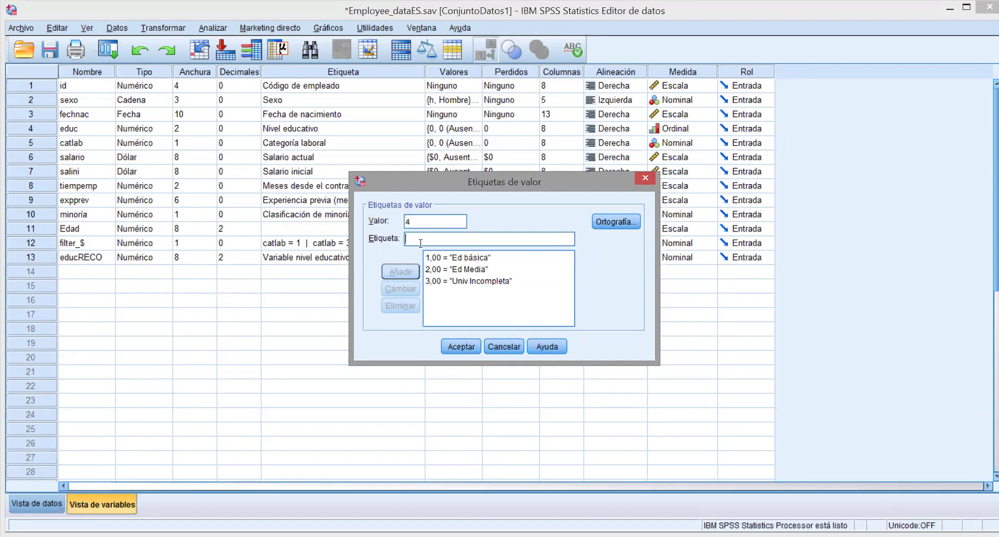
text(Univ completa)
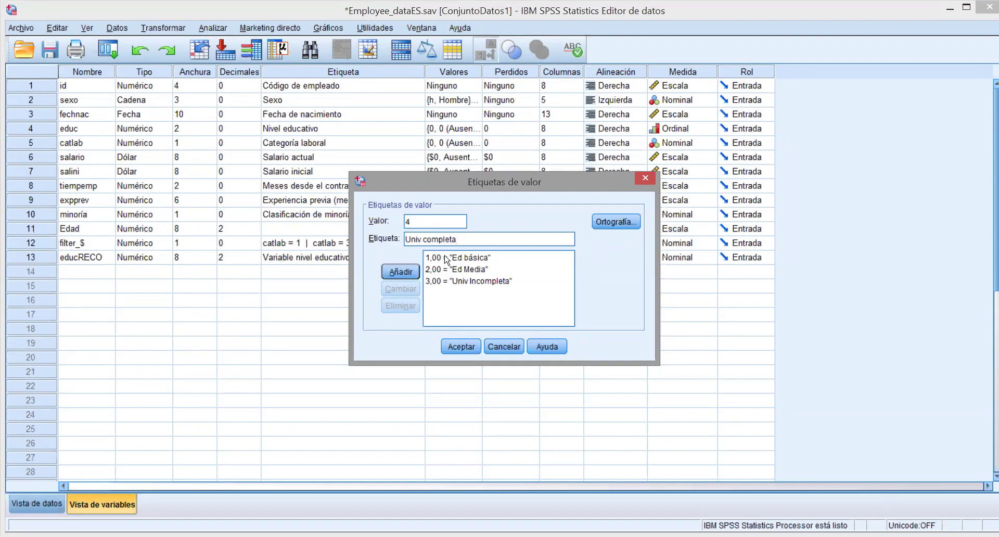
click(401, 271)
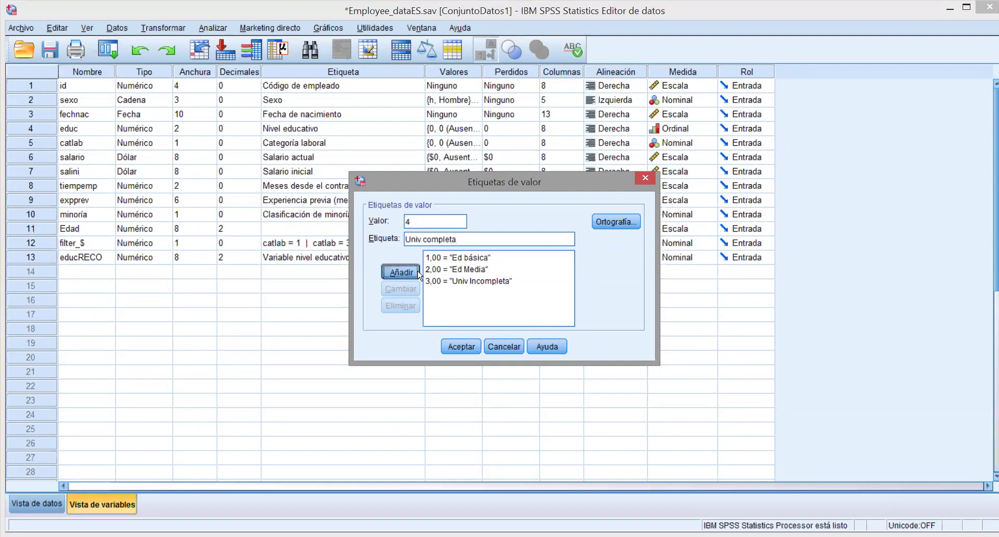
Step: Add the label "Post Universitaria" for value 5 of educRECO and apply the value labels
text(5)
click(413, 235)
text(Po)
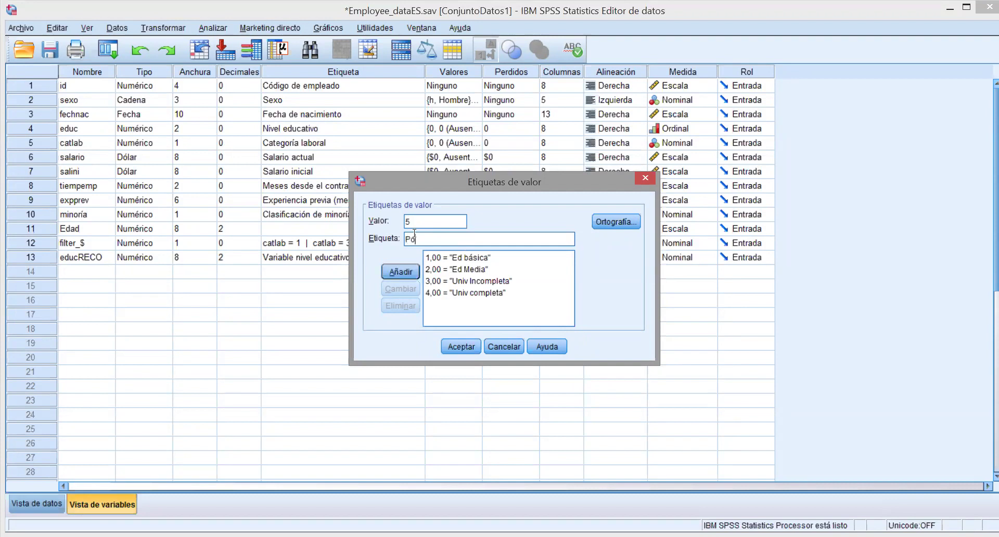
text(st Universitaria)
click(400, 272)
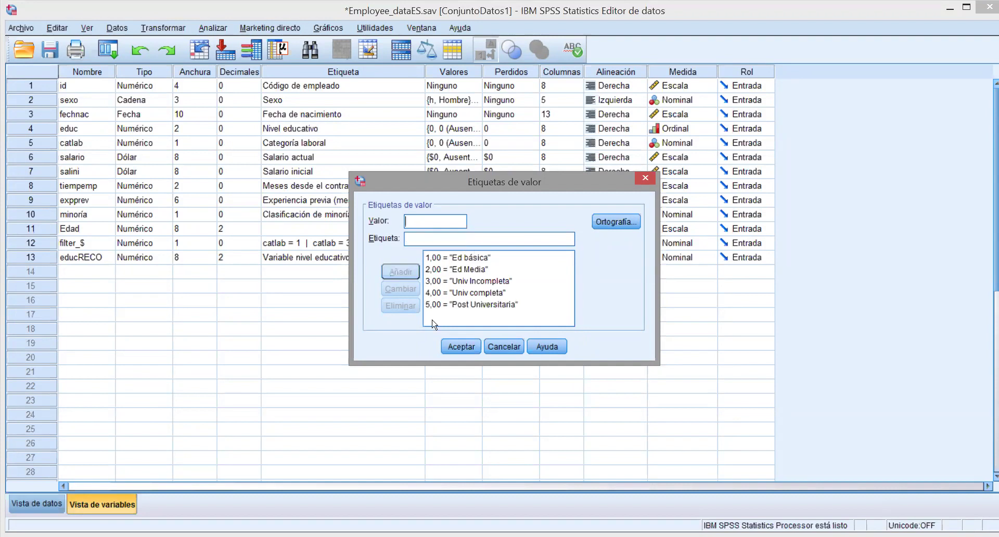
click(453, 347)
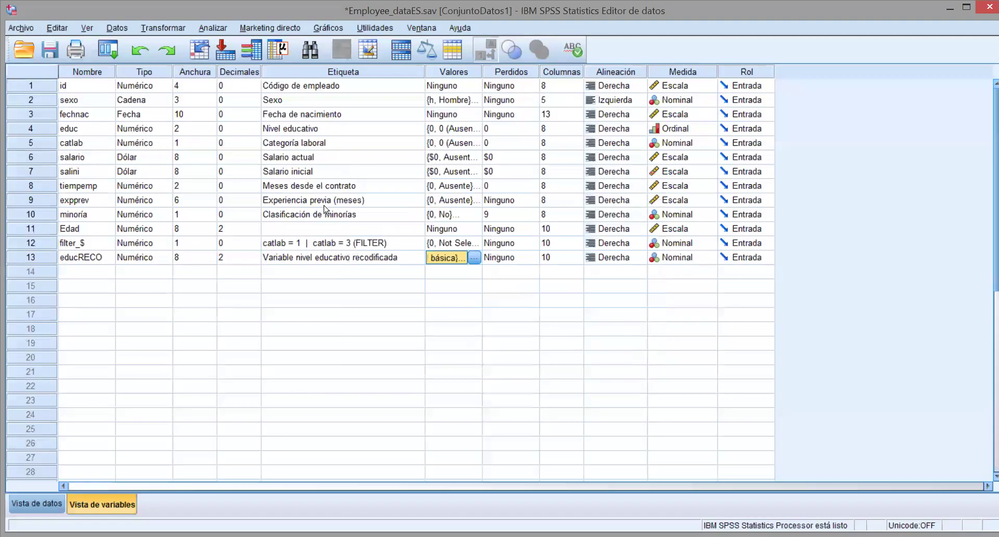
Step: Add educRECO to the Frequencies analysis alongside educ and generate the frequency tables
click(211, 29)
mouse_move(271, 60)
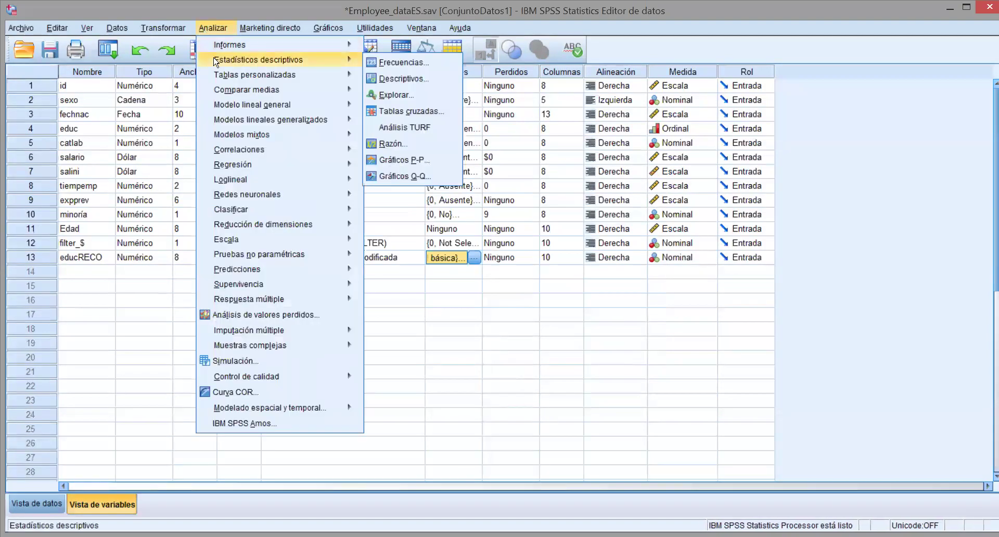
click(377, 63)
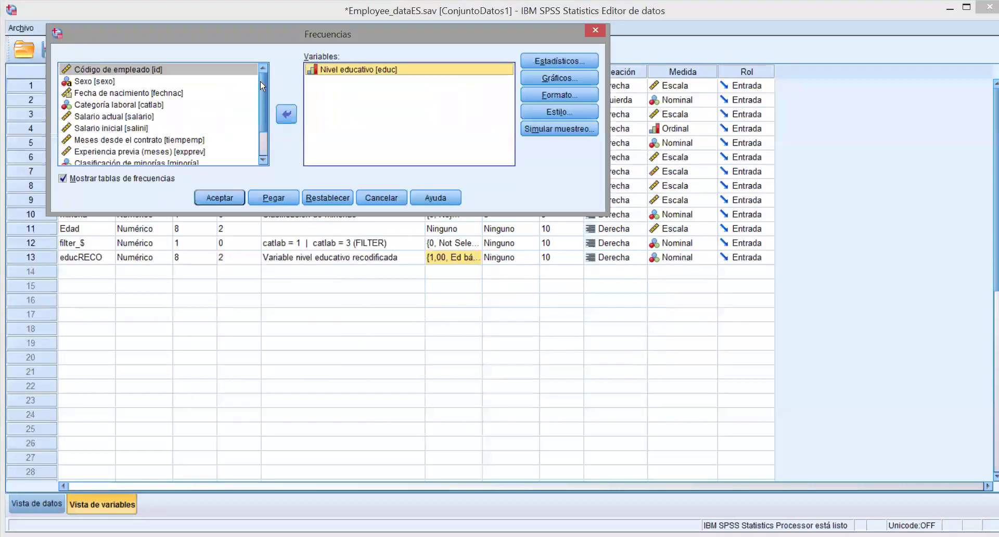
scroll(245, 120, down, 1)
click(207, 160)
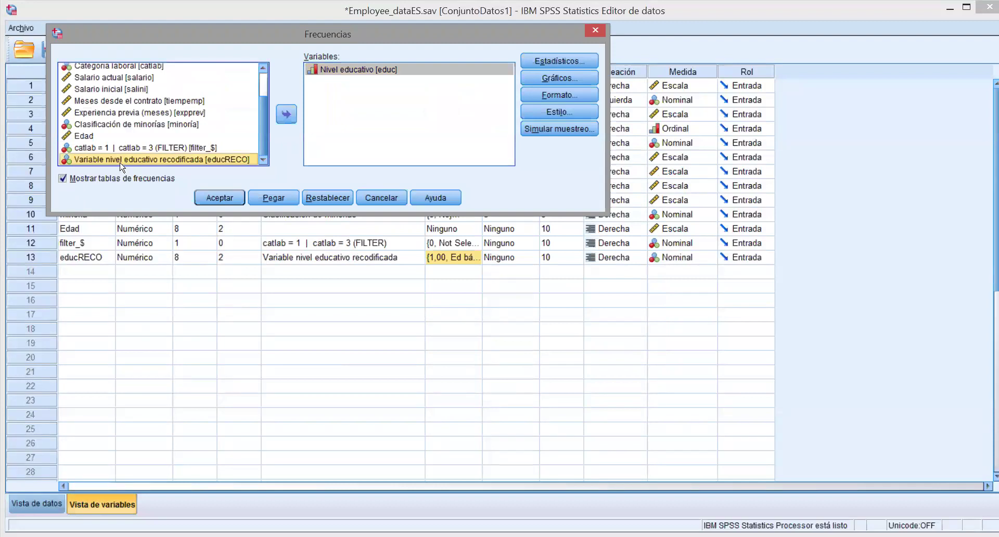
click(286, 115)
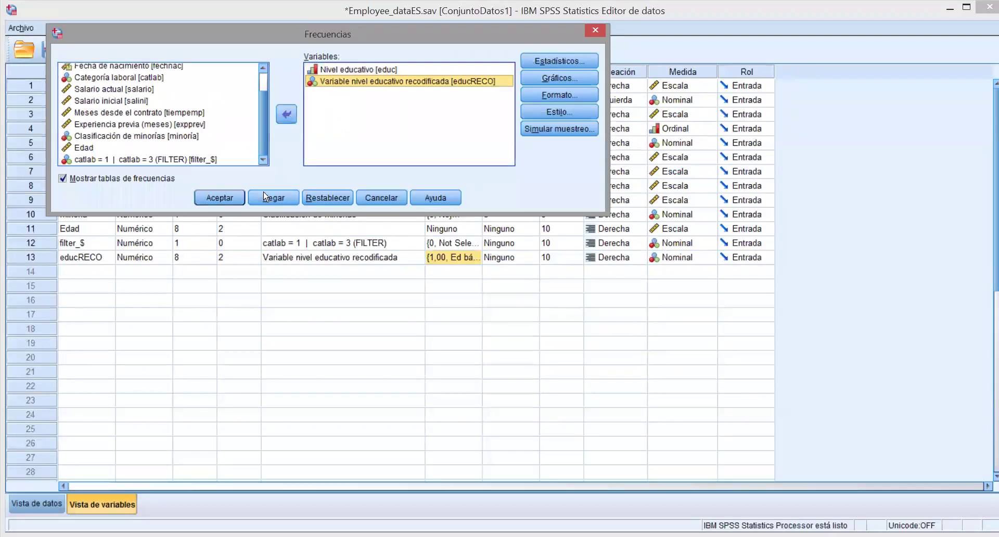
click(227, 200)
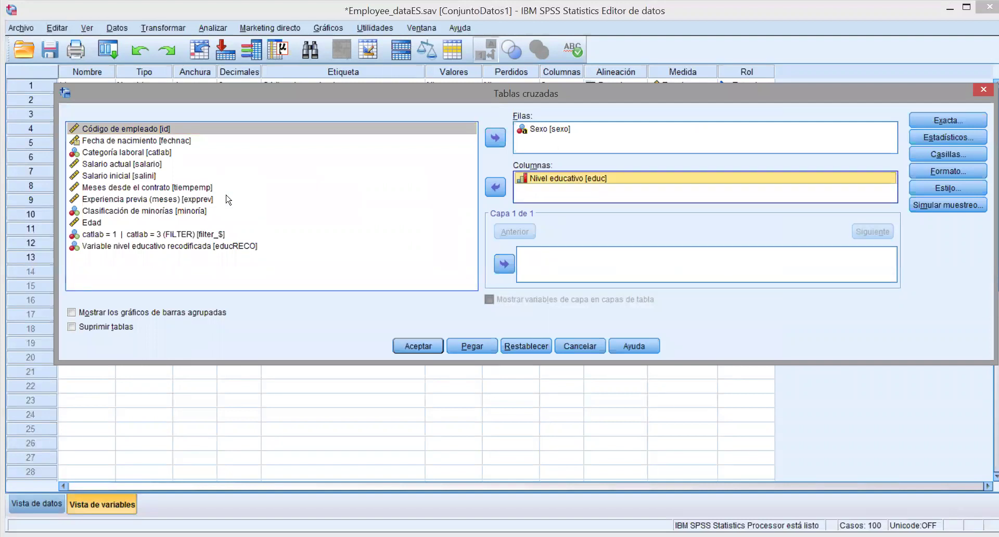
Step: Replace educ with educRECO as the crosstab's column variable, keep sexo in the rows, and run the crosstabulation
click(495, 187)
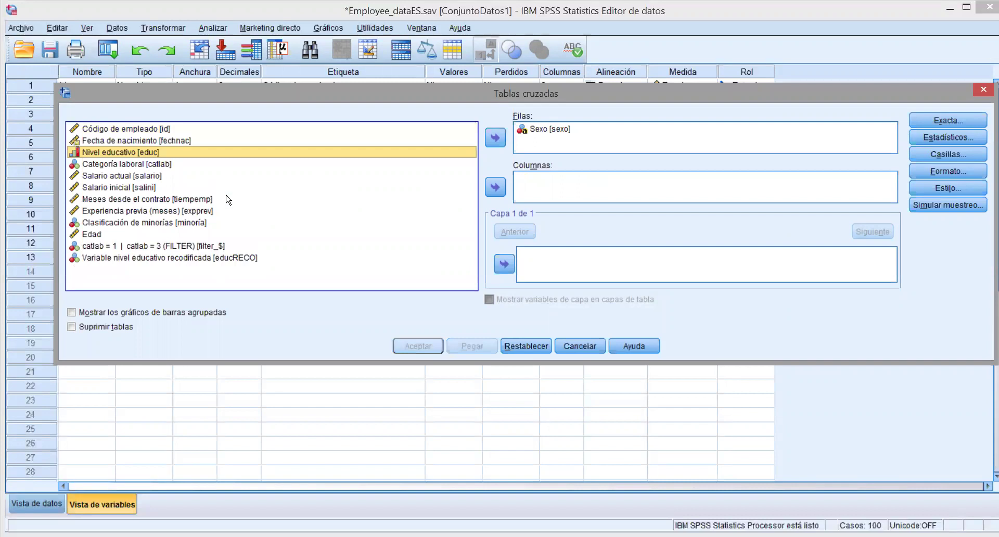
click(170, 258)
click(495, 187)
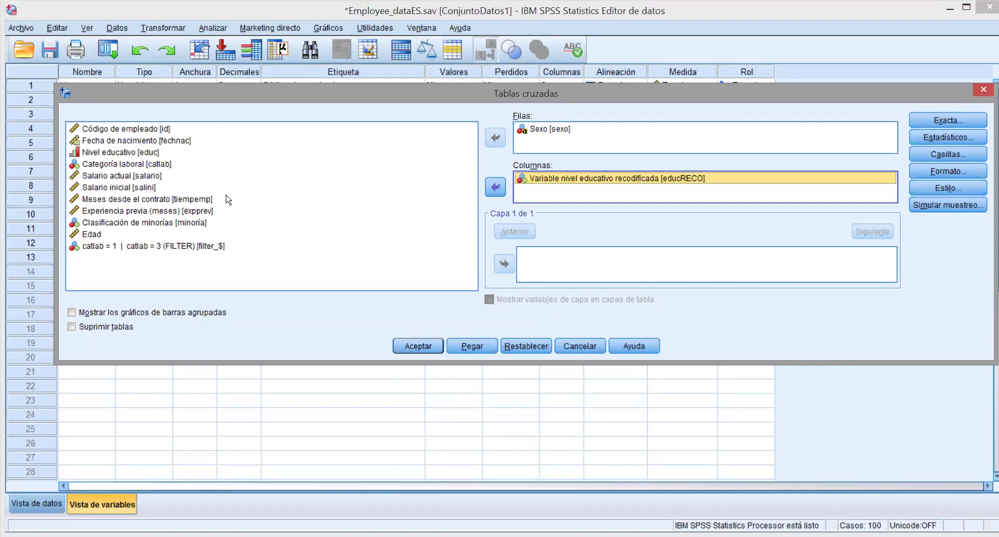
click(550, 129)
click(618, 178)
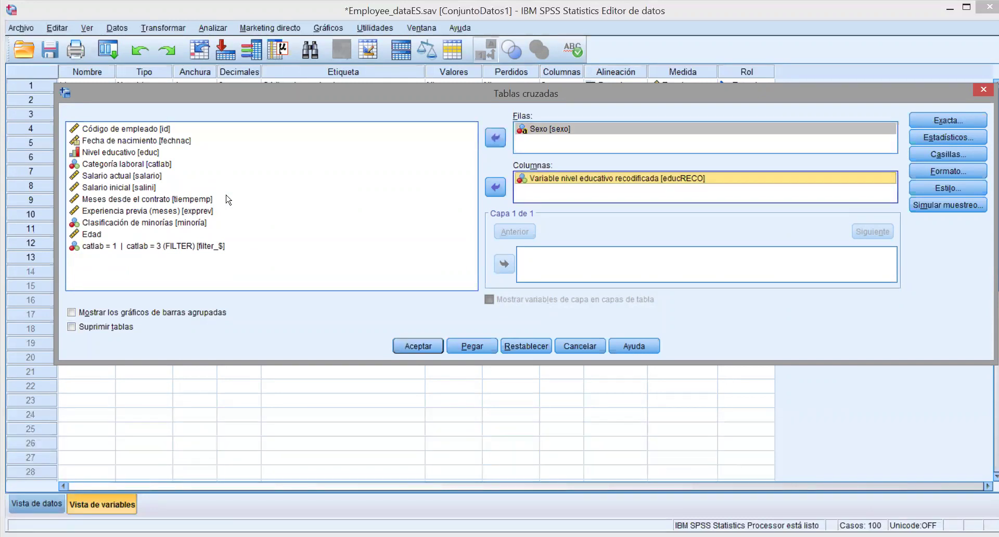
click(418, 347)
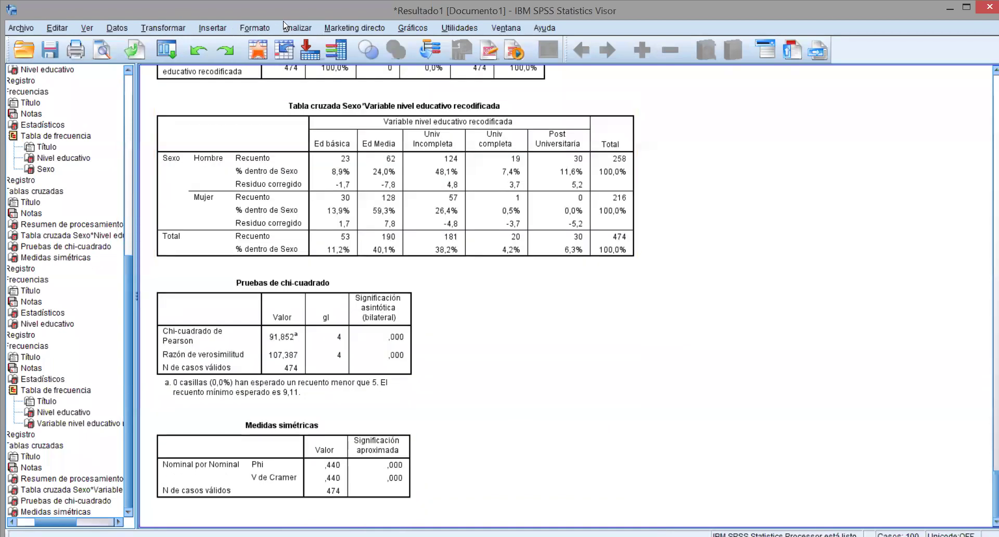
Step: Run the crosstabulation of sexo with the original educ in the columns instead of educRECO, and inspect its crosstab and chi-square tables
click(295, 27)
mouse_move(310, 89)
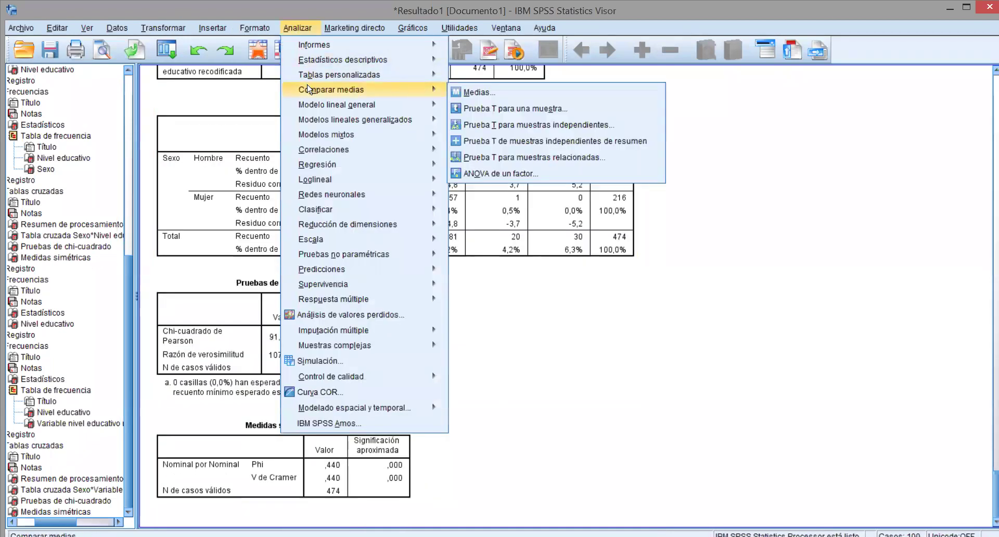
mouse_move(356, 60)
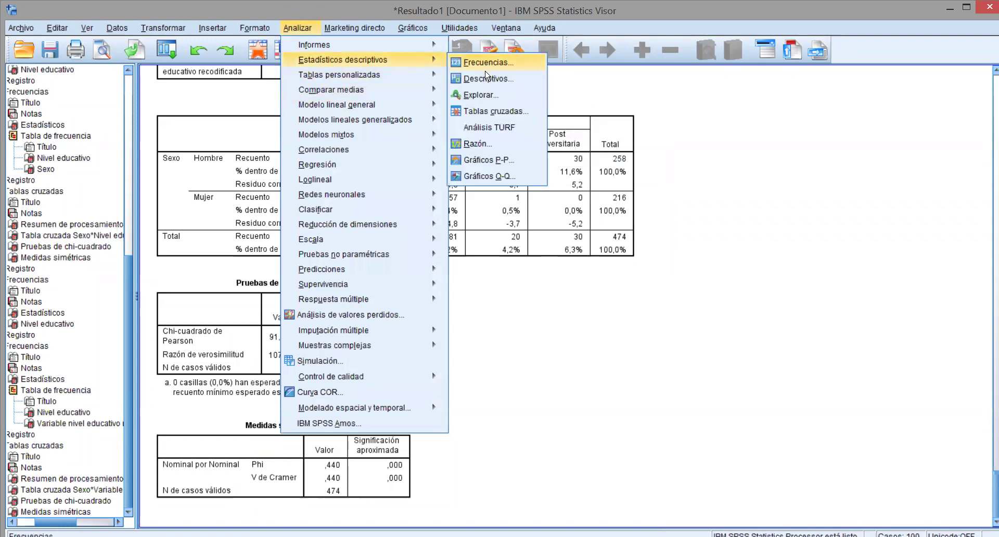
click(481, 113)
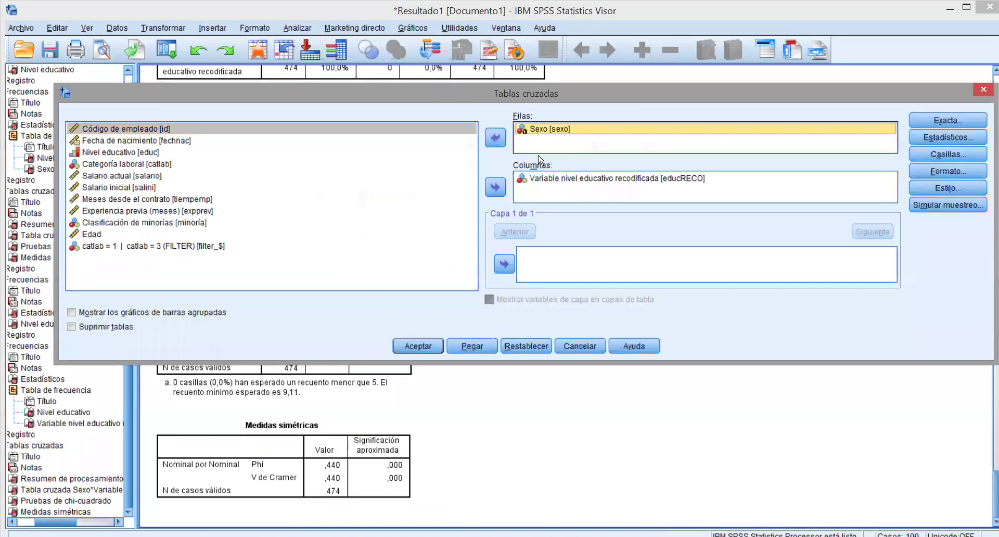
click(496, 186)
click(119, 153)
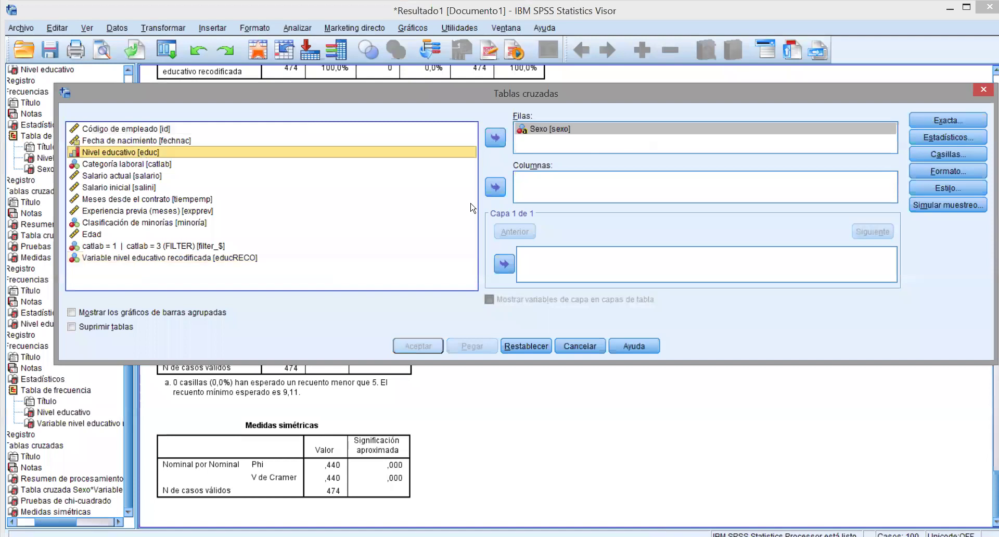
click(496, 192)
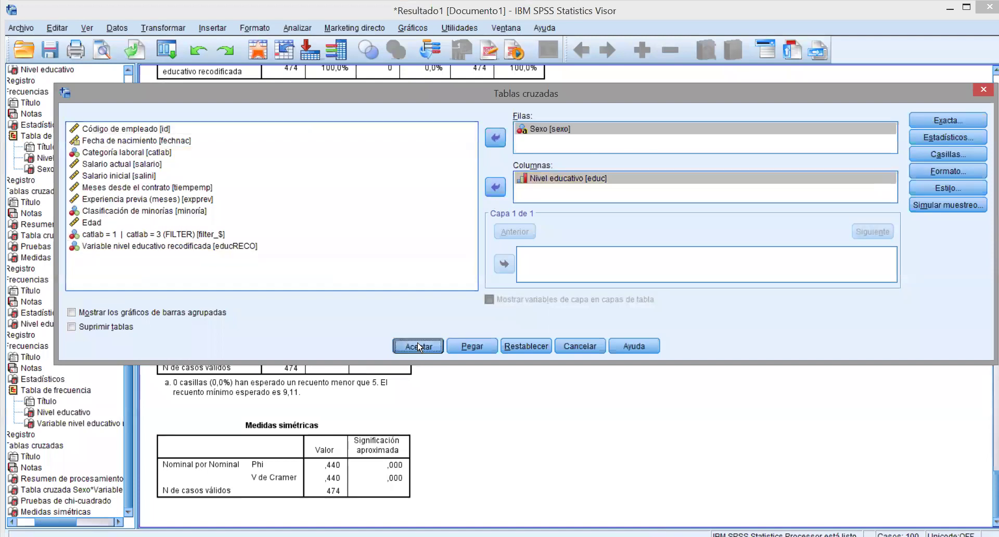
click(418, 345)
click(469, 216)
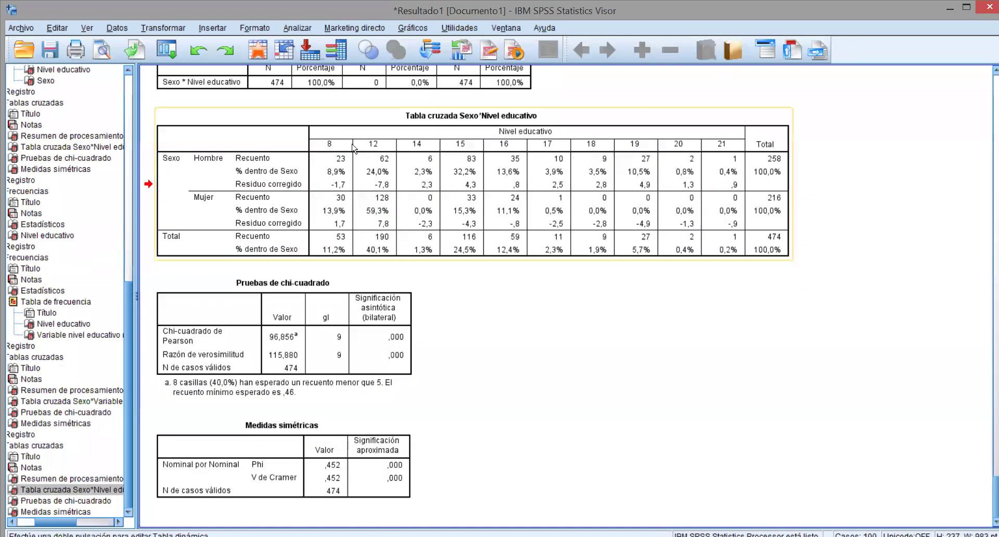
click(238, 388)
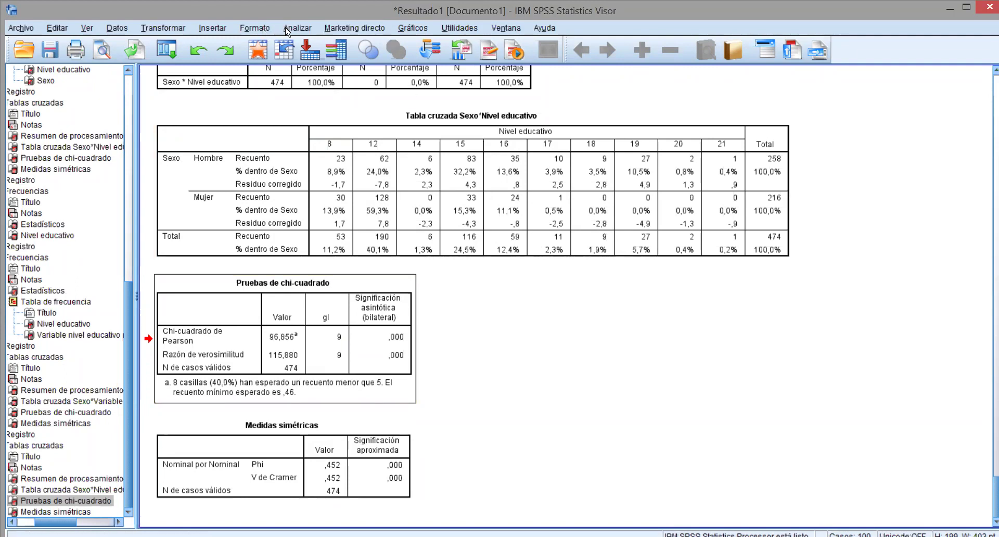
click(707, 158)
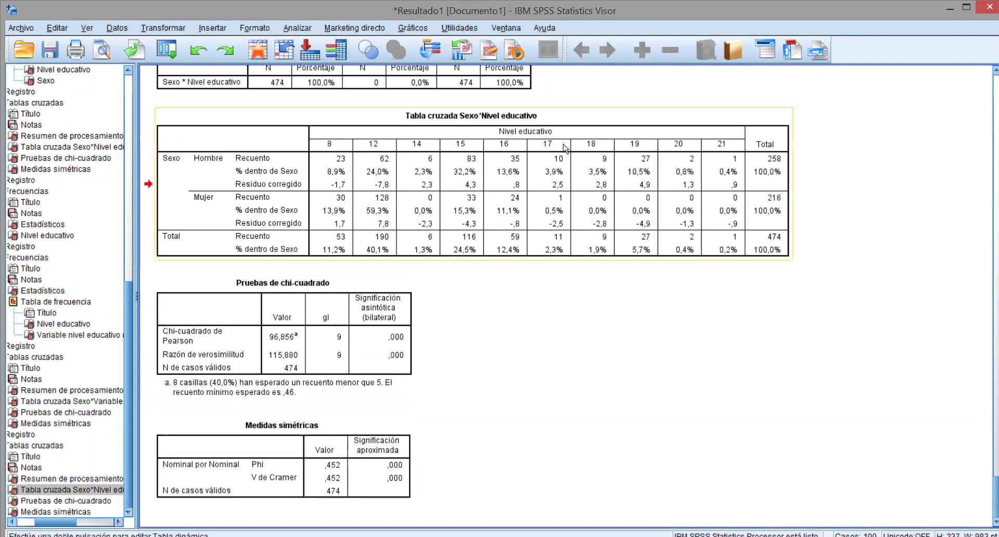
Step: Rerun the Frequencies analysis for educ and educRECO with the existing settings
click(293, 30)
mouse_move(312, 60)
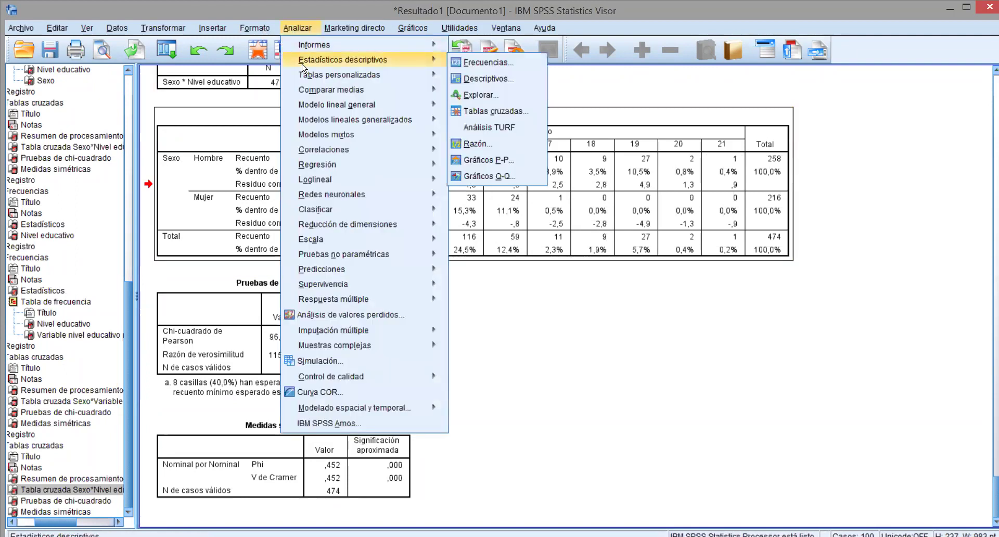
click(465, 60)
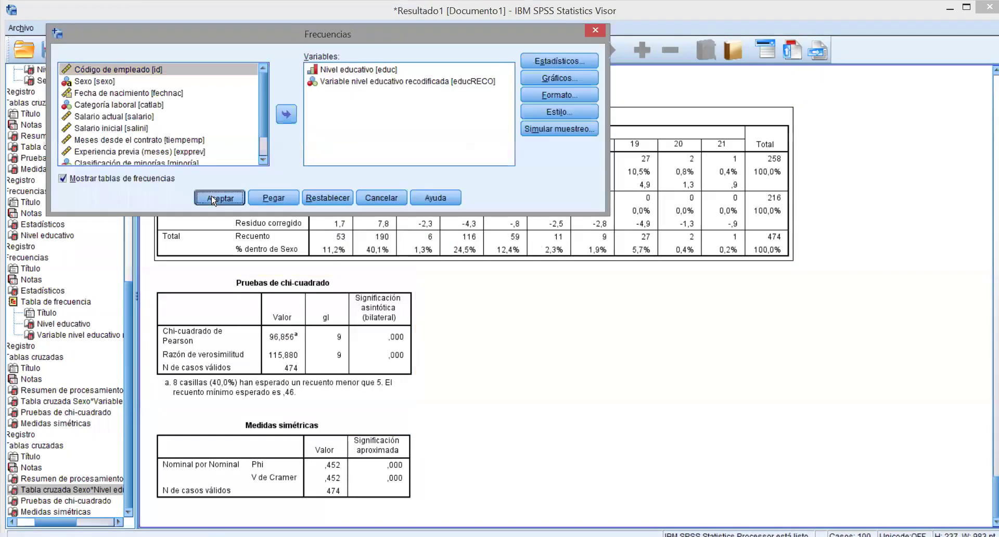
click(211, 196)
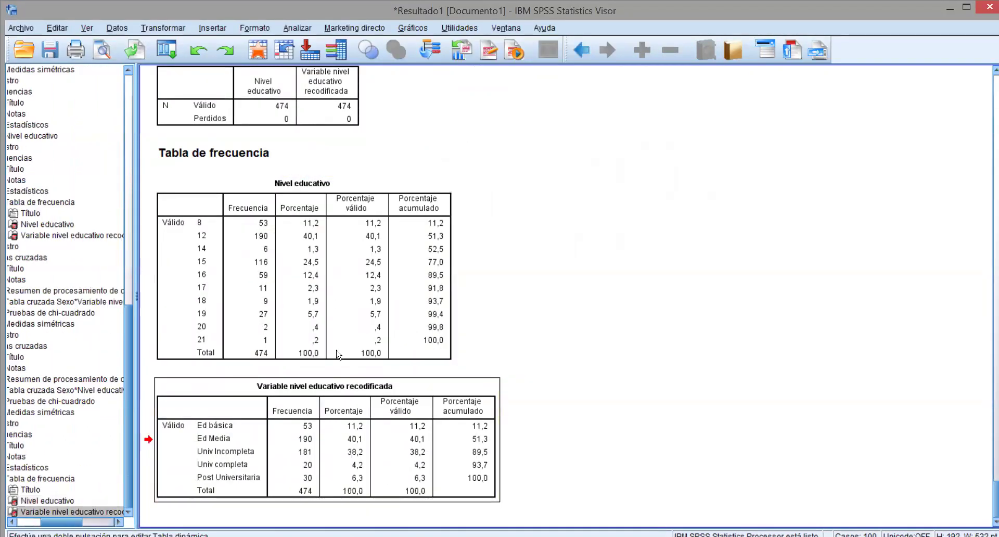
Step: Compare the category frequencies of the original educational level table with those of the recoded variable's table
click(337, 440)
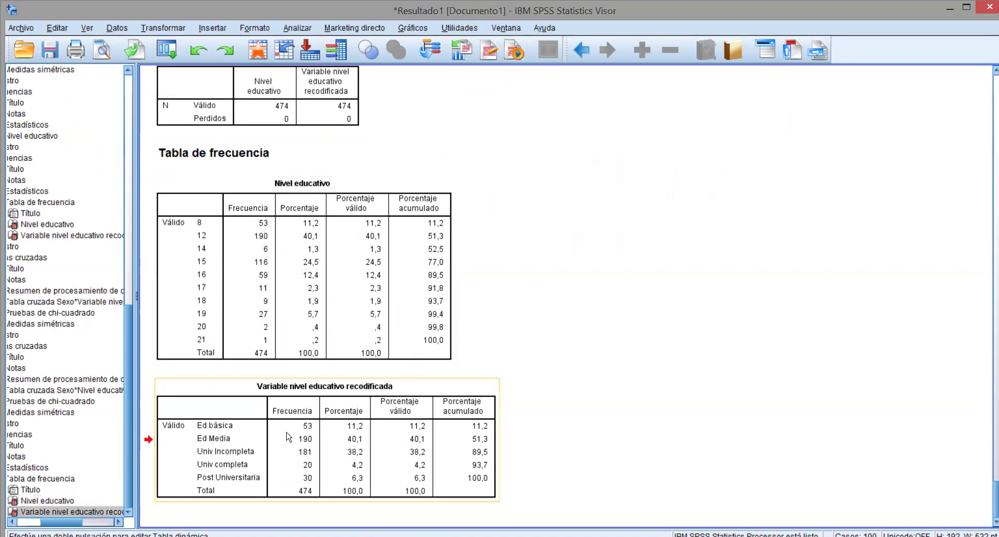
click(329, 277)
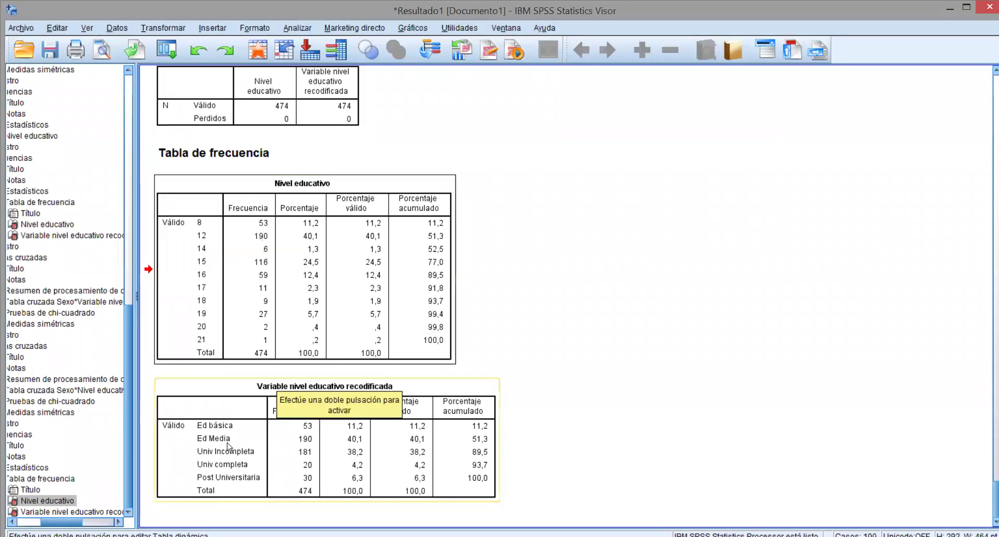
click(307, 442)
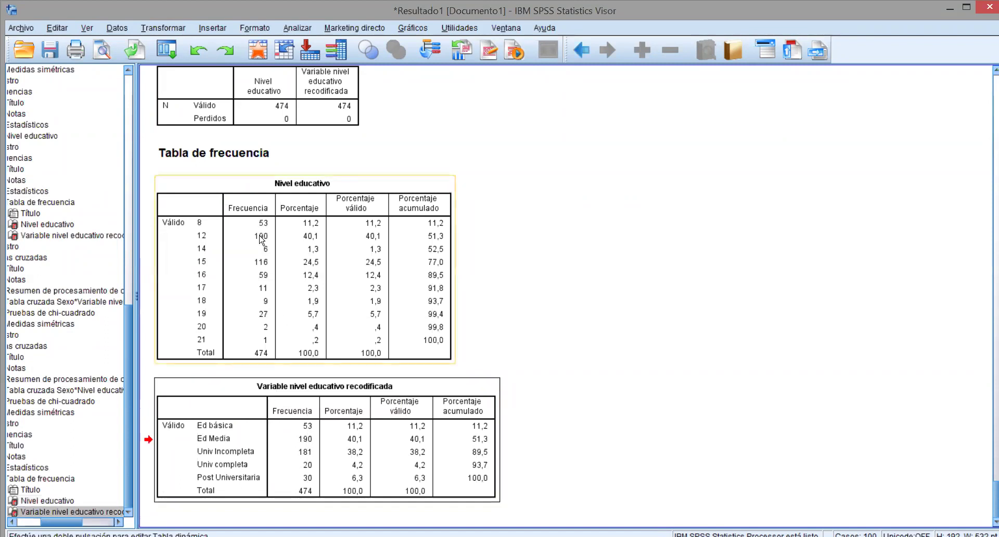
click(261, 239)
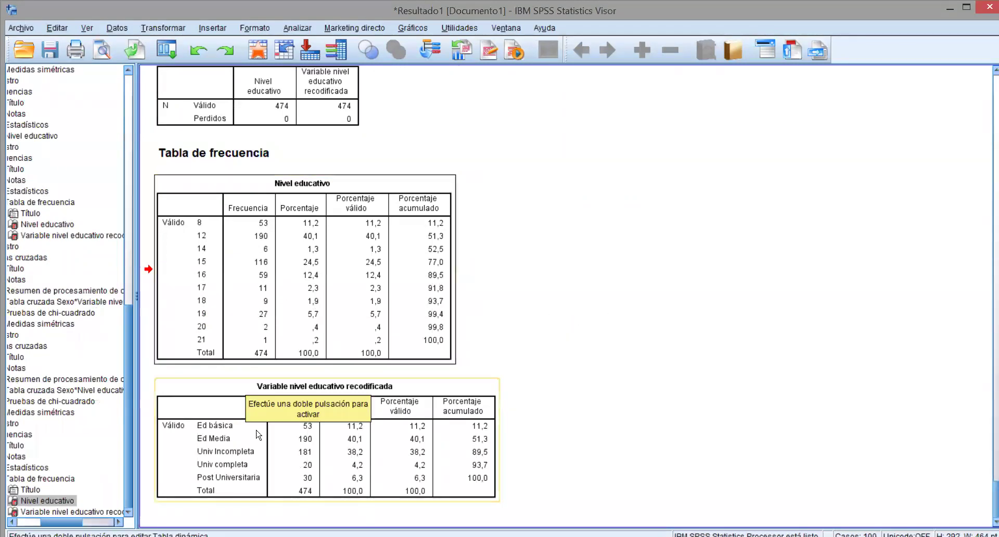
click(305, 468)
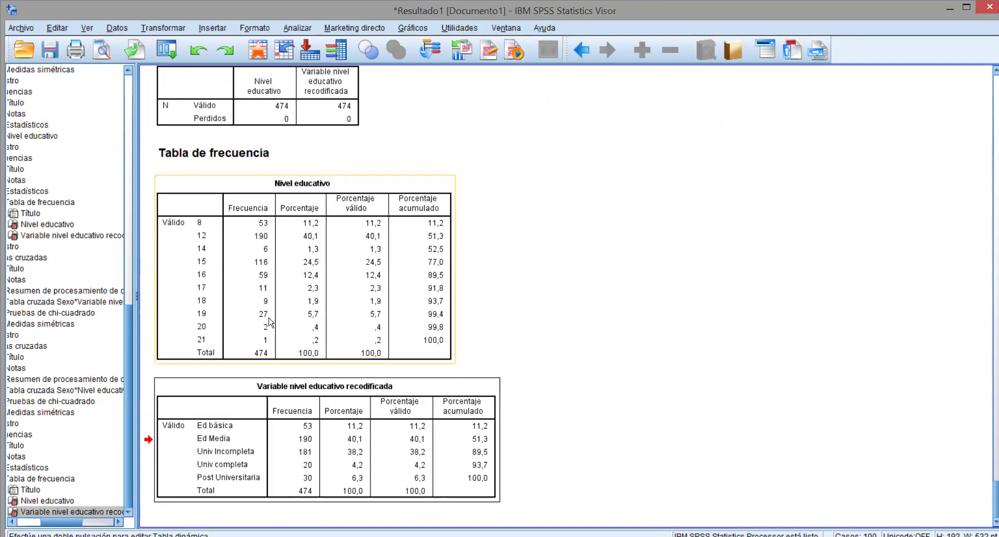
click(223, 475)
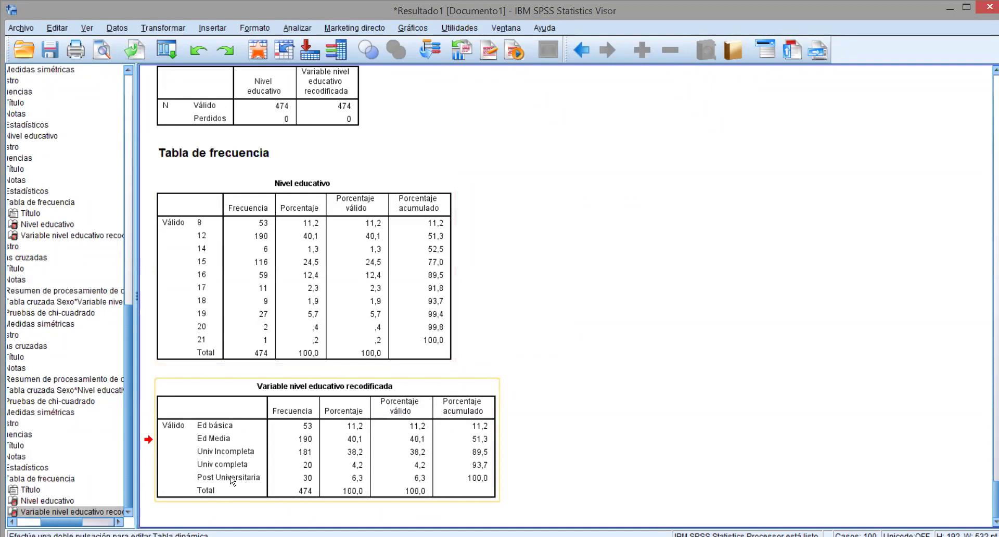
click(259, 328)
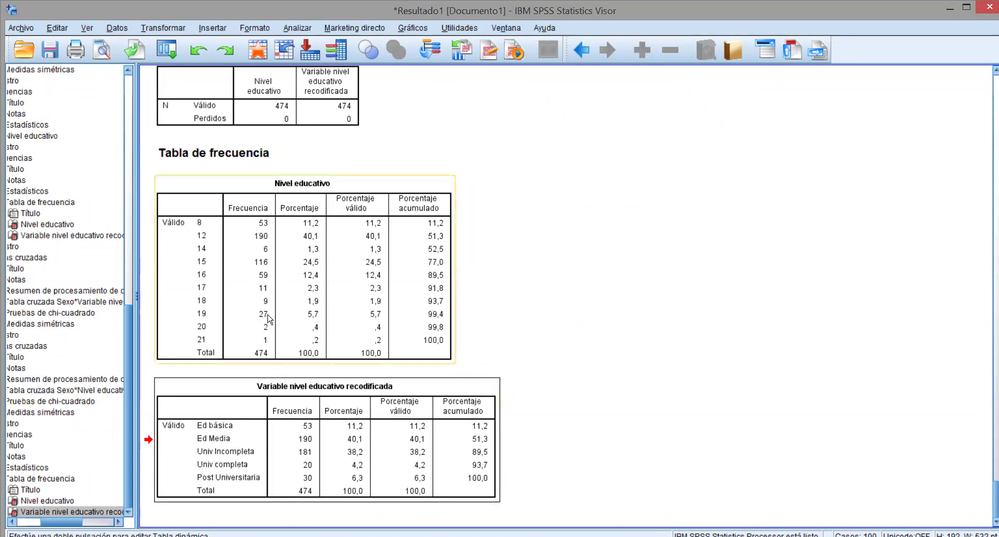
Step: Replace educ with educRECO as the crosstab's column variable and run the crosstabulation against sexo again
drag(333, 500, 267, 359)
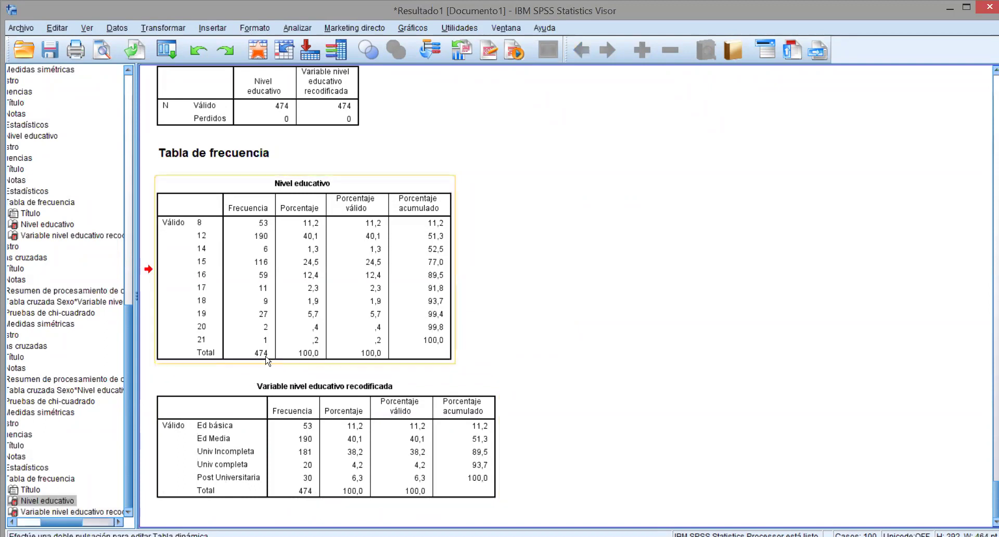
click(326, 443)
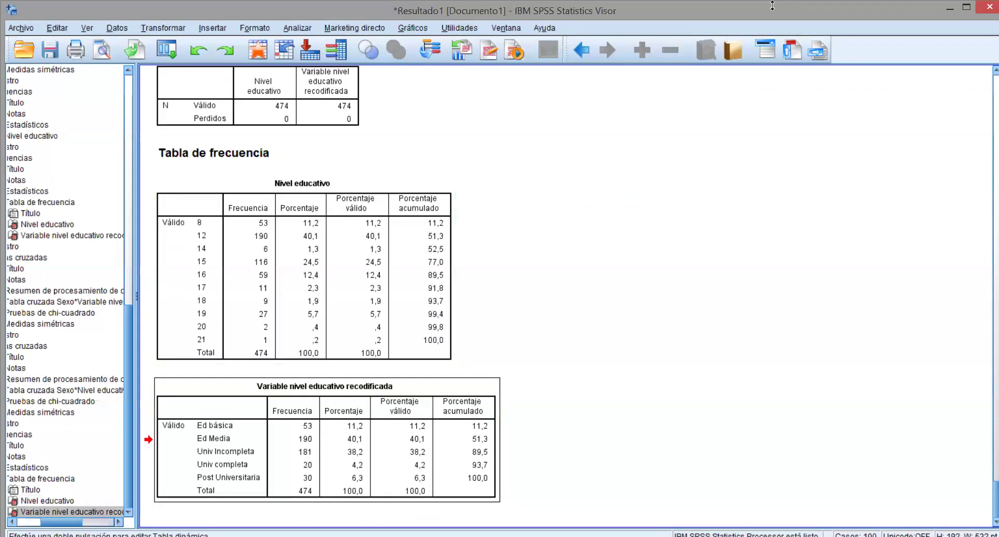
click(297, 28)
mouse_move(365, 60)
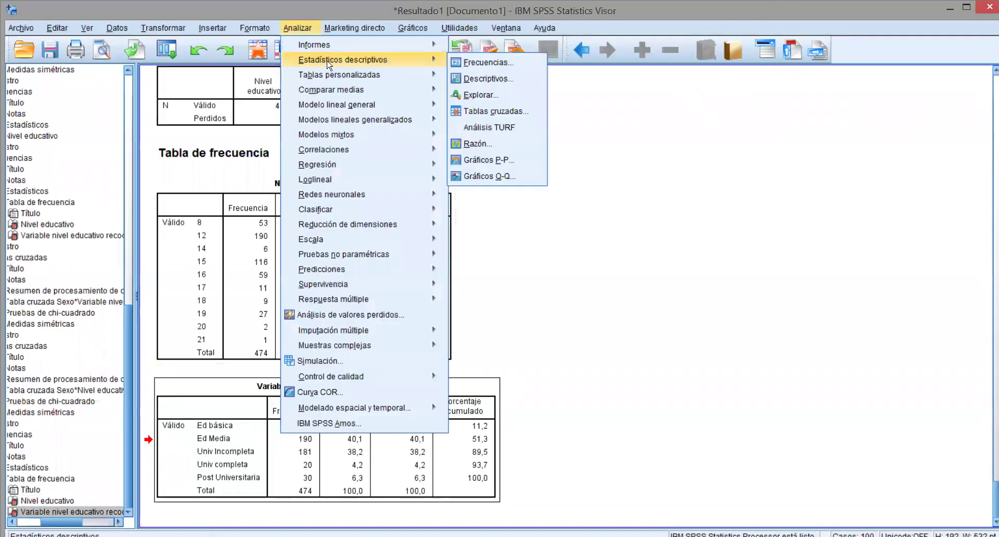
click(491, 111)
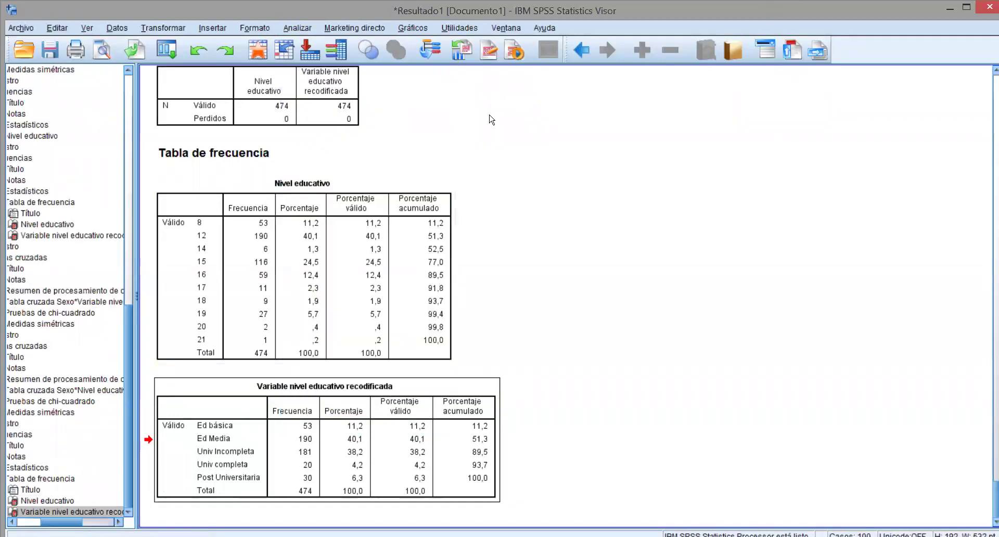
click(550, 180)
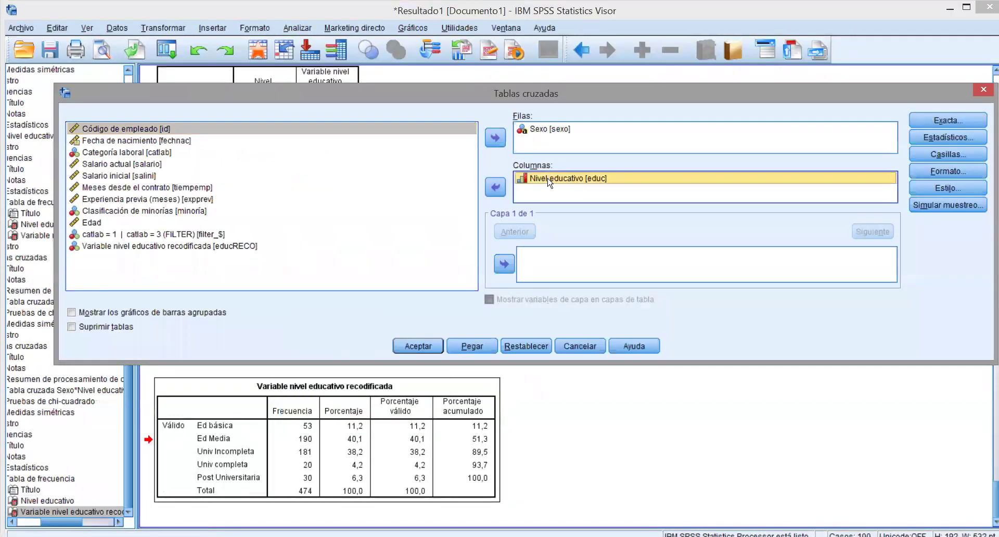
click(496, 187)
click(186, 257)
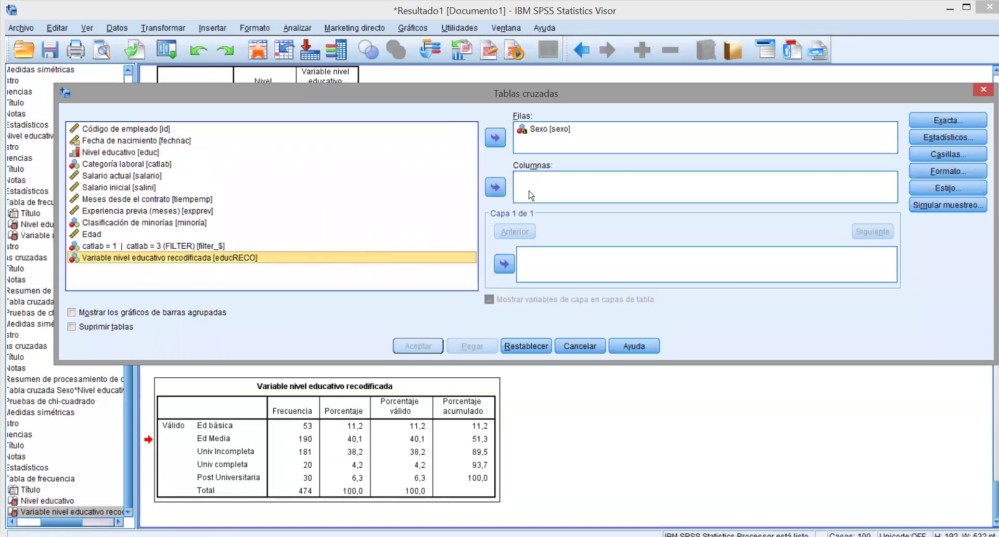
click(495, 187)
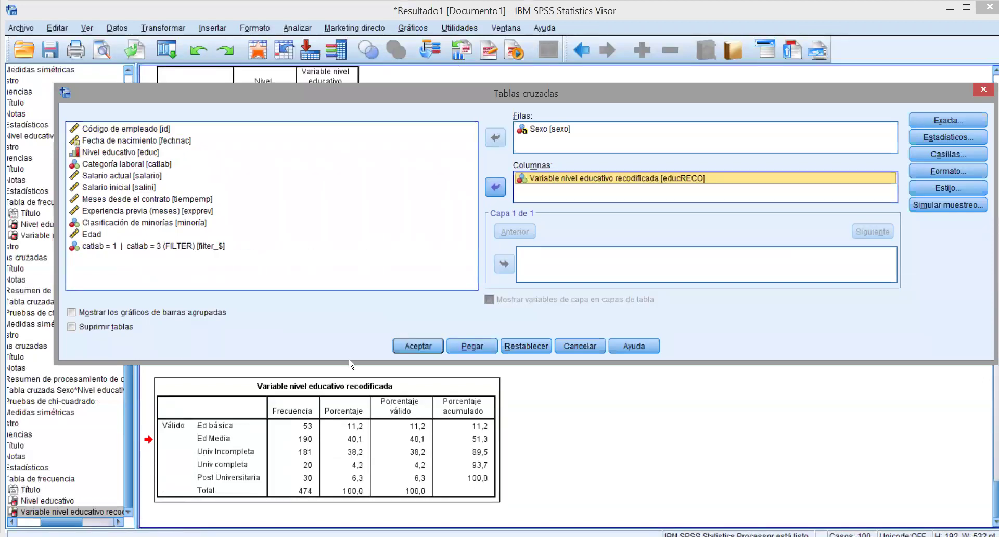
click(417, 349)
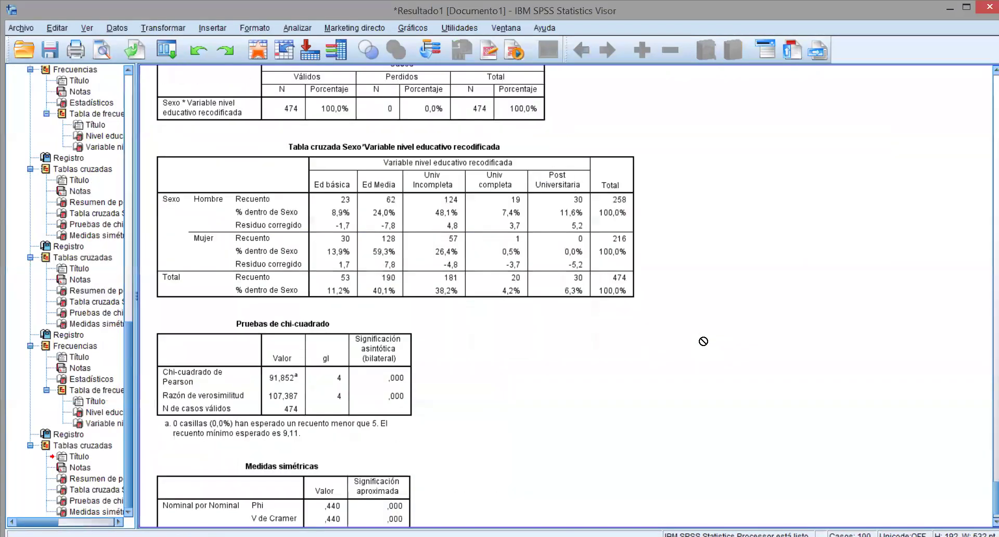
Step: Examine the chi-square tests and the crosstab of sexo by the recoded educational level
click(536, 324)
click(313, 483)
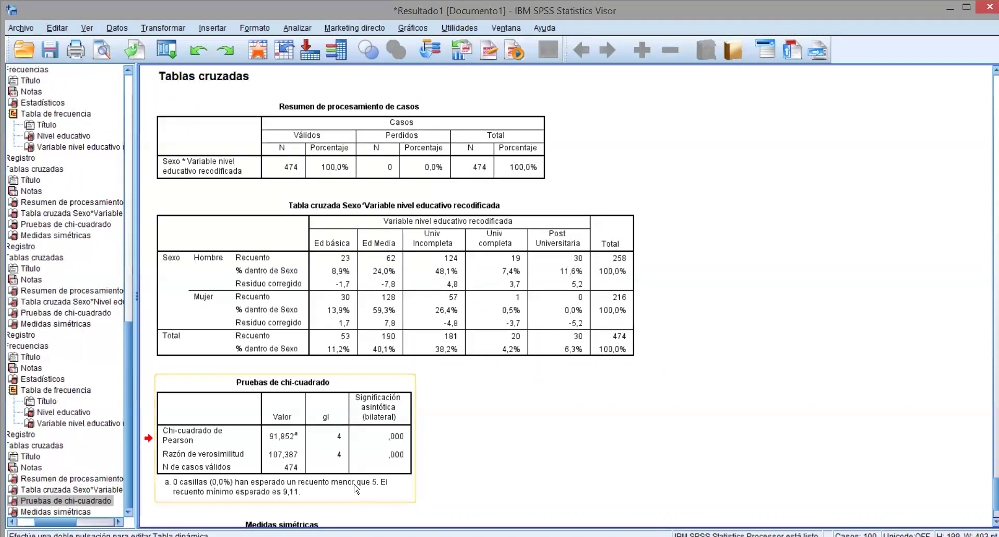
click(346, 343)
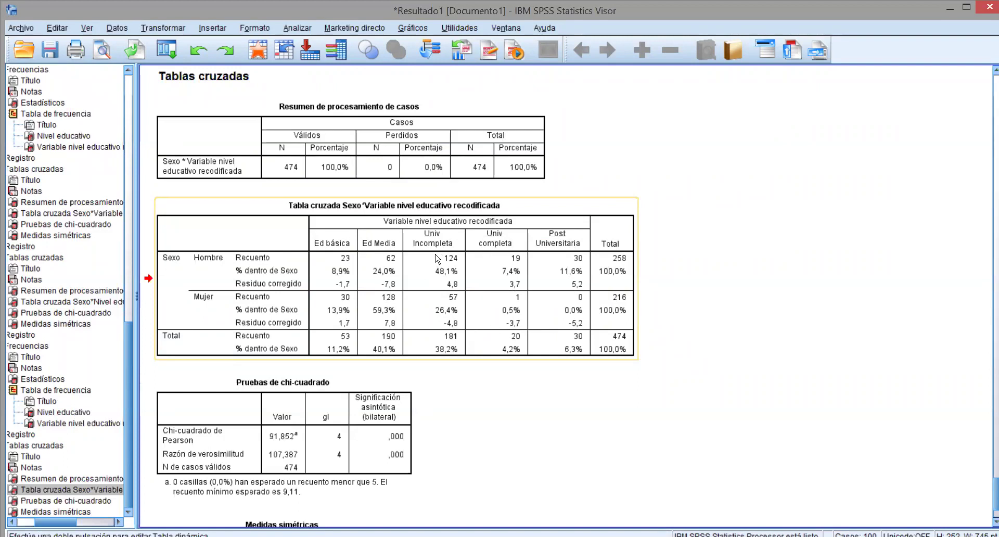
drag(499, 244, 794, 283)
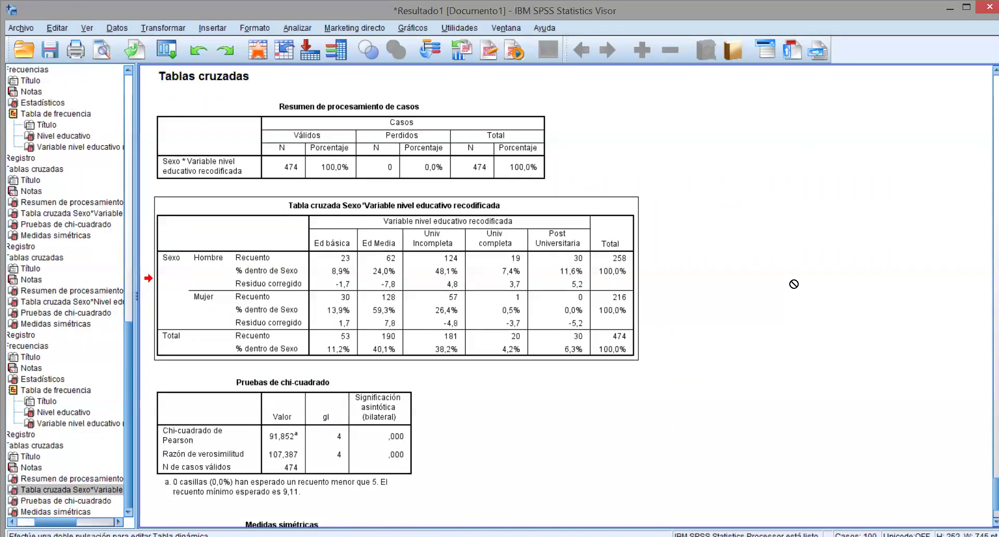
Step: Compare the sexo by original educational level crosstab with the recoded variable's crosstab and chi-square tests
scroll(833, 258, up, 10)
scroll(799, 240, up, 12)
click(660, 175)
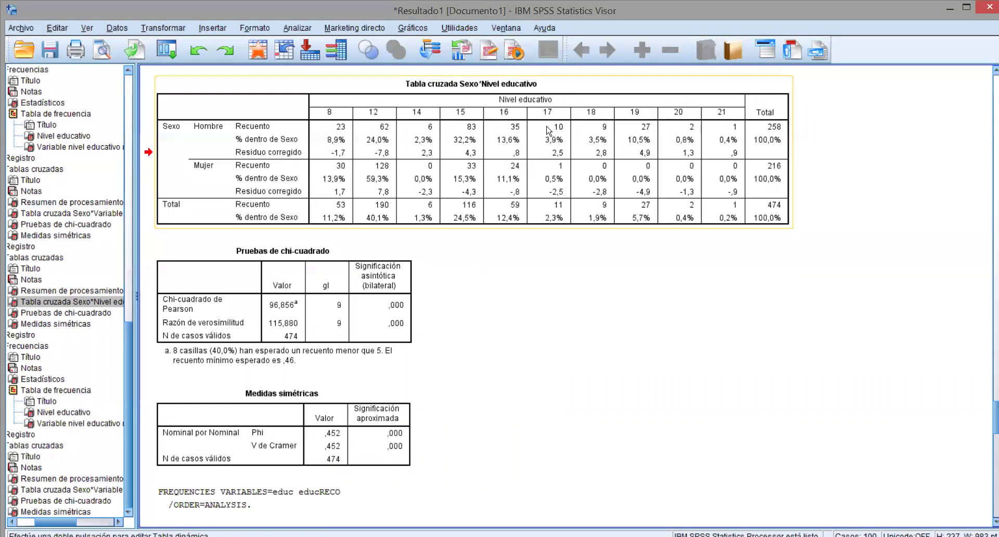
drag(598, 140, 615, 379)
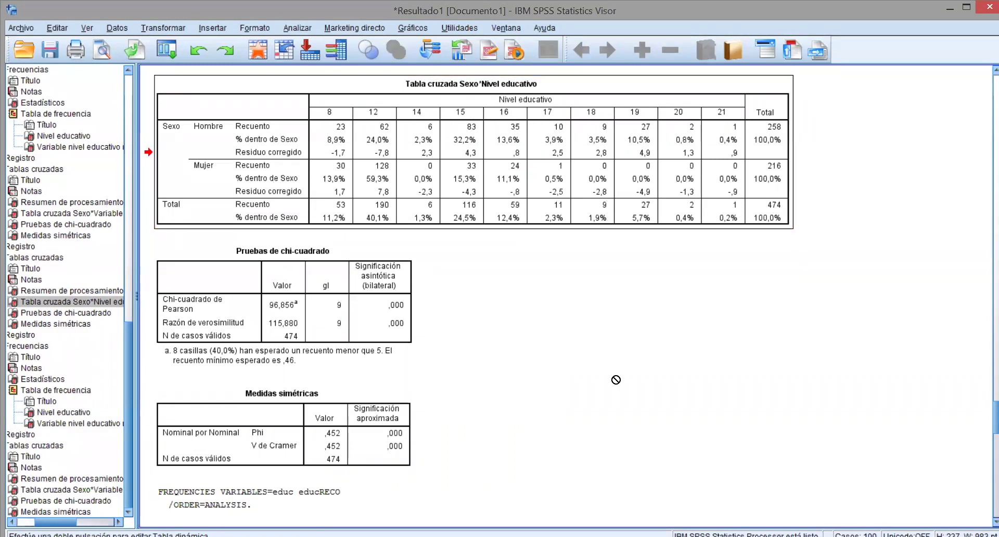
scroll(607, 339, down, 20)
click(544, 281)
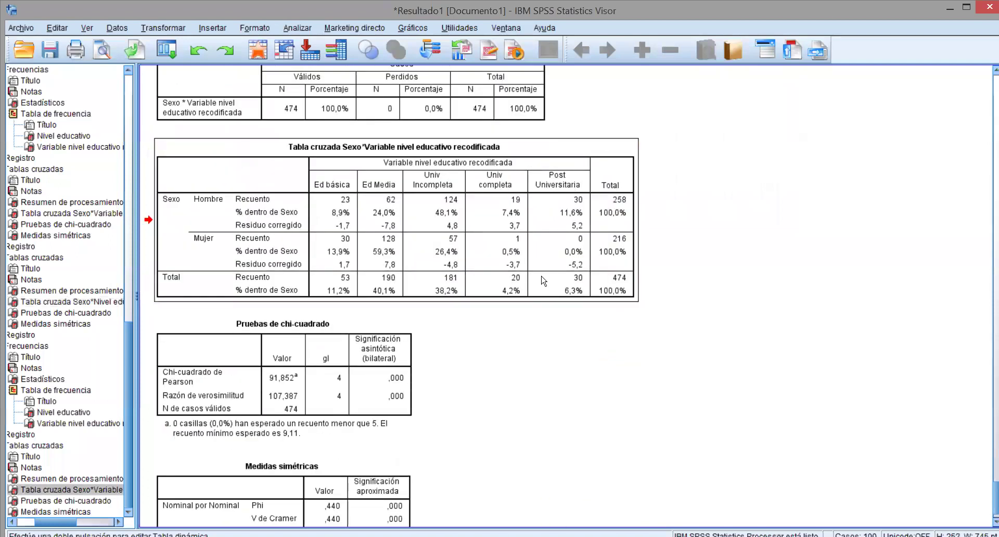
scroll(544, 281, down, 1)
click(305, 365)
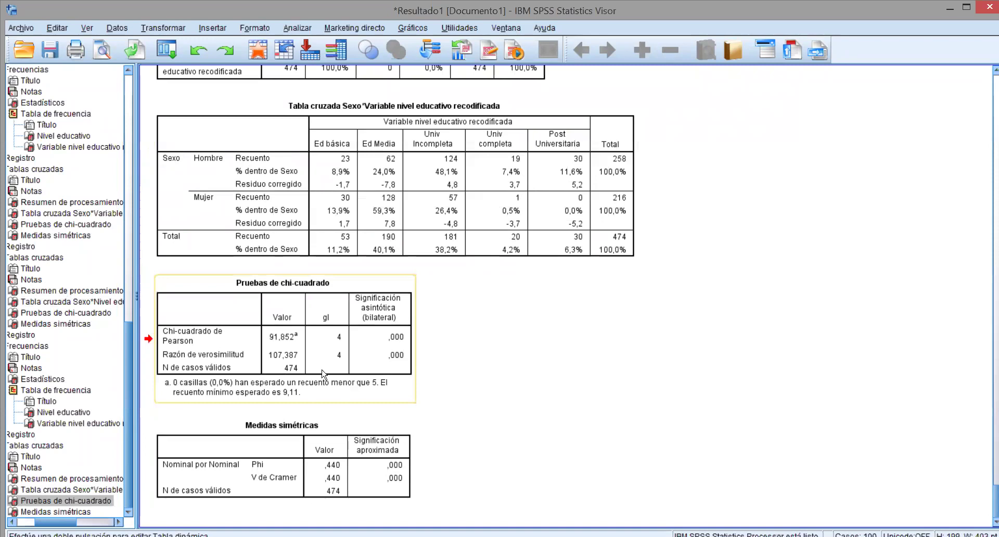
drag(299, 383, 505, 366)
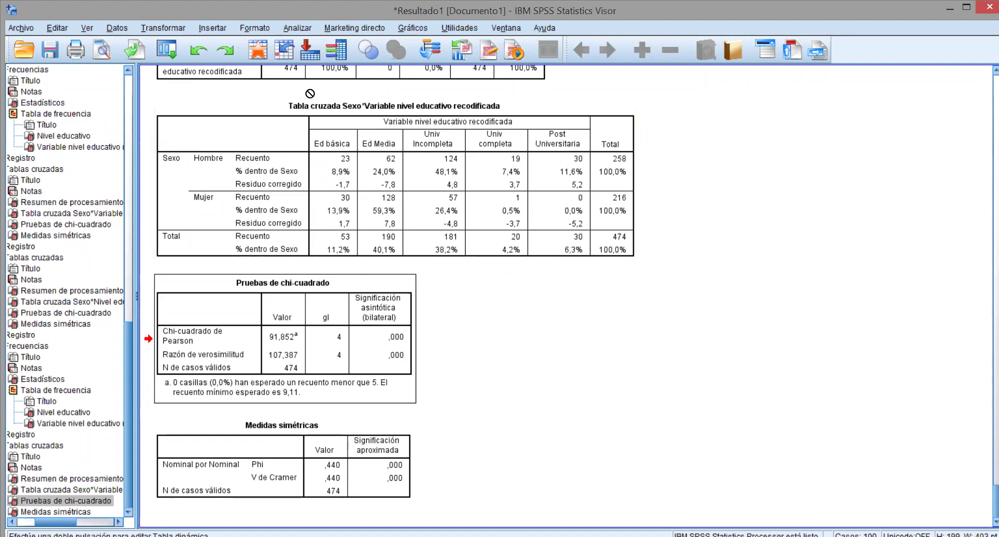
Step: Set up a new crosstabulation by taking educRECO out of the columns and adding it back, with sexo in the rows
click(297, 29)
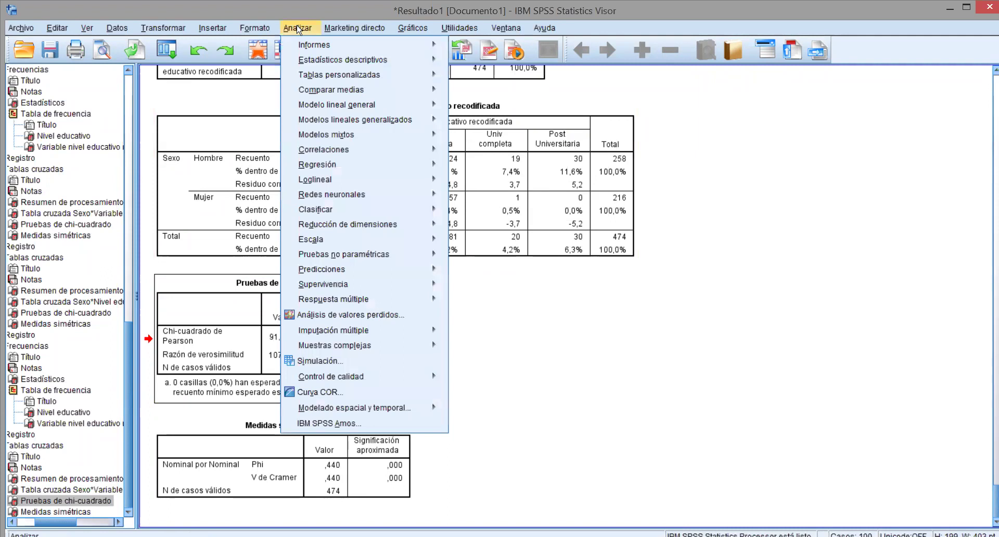
click(636, 378)
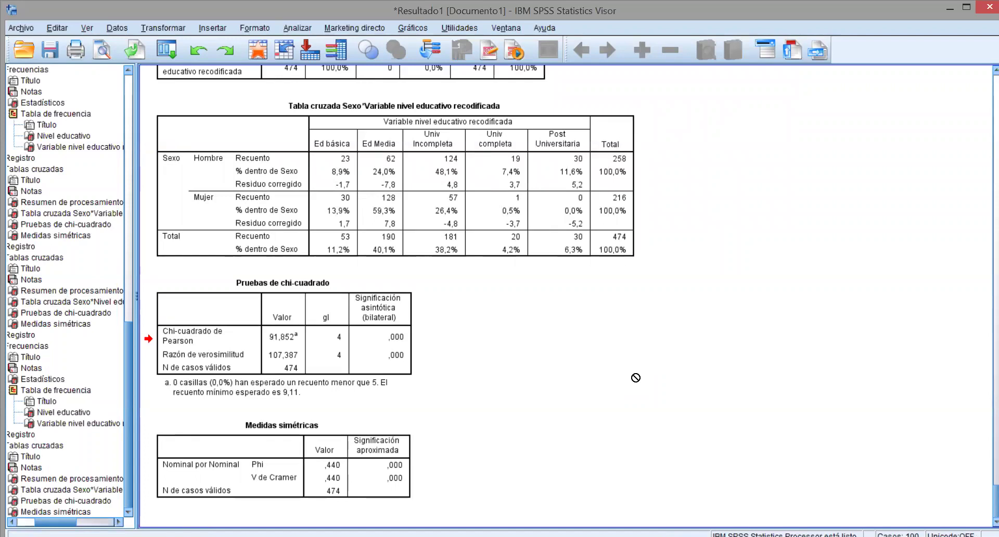
click(306, 30)
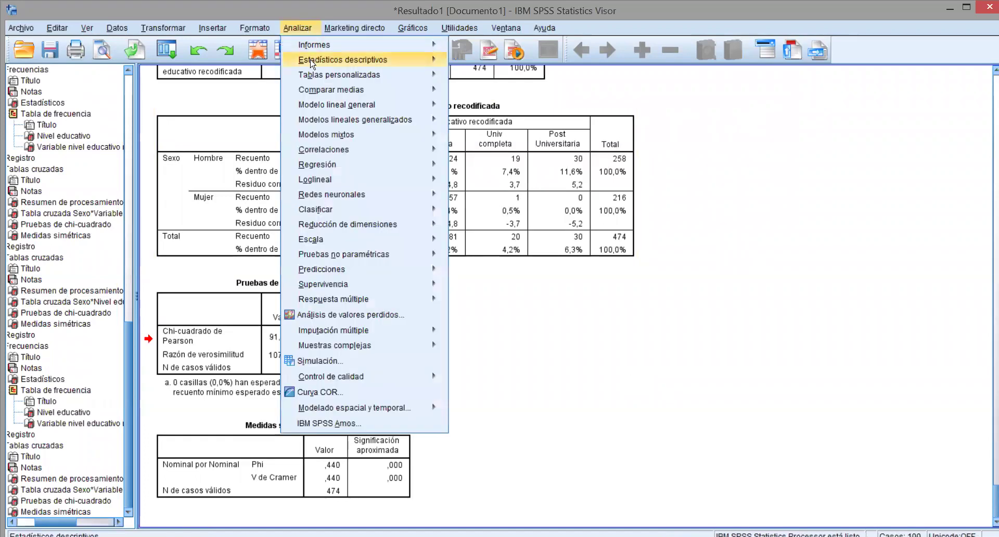
mouse_move(315, 63)
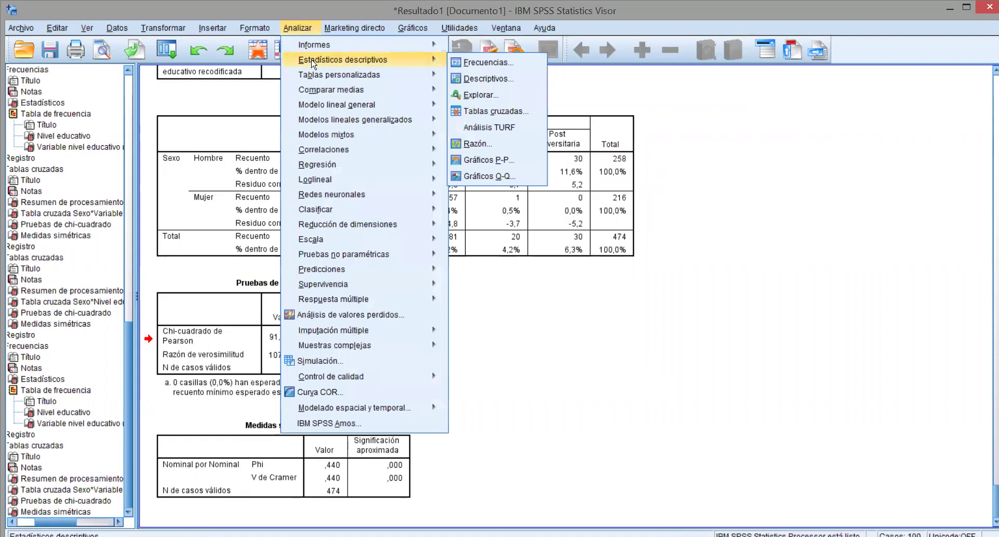
click(494, 114)
click(531, 178)
click(495, 187)
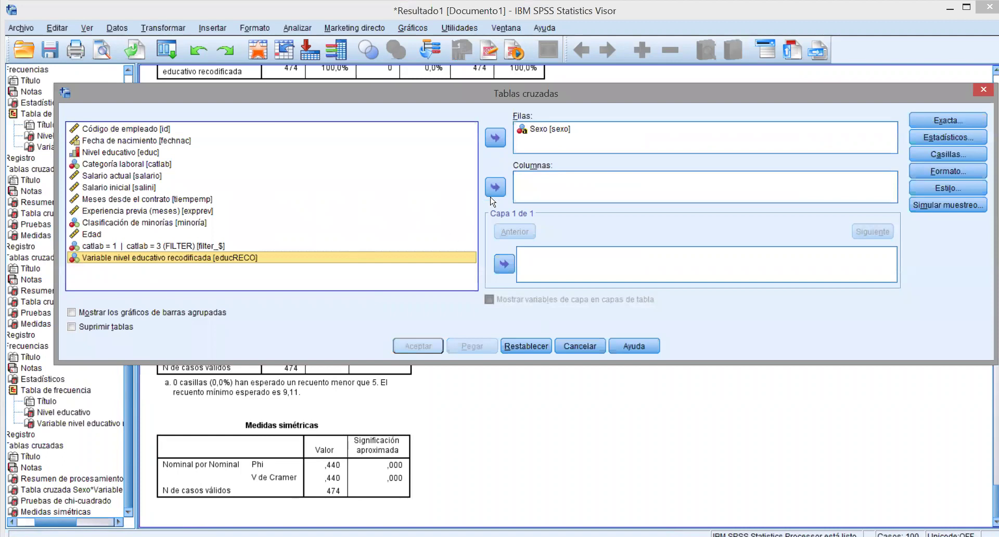
click(496, 187)
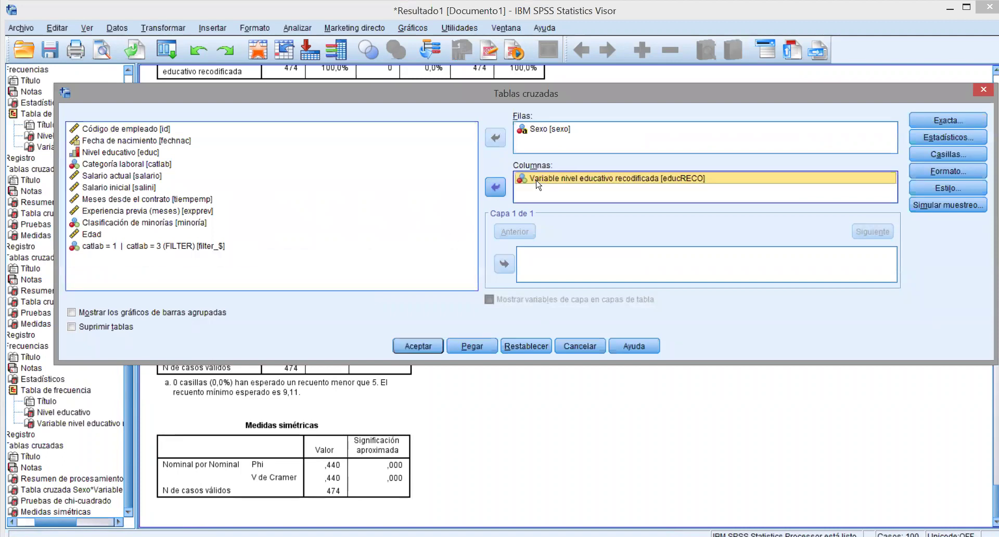
Step: Keep chi-square, Phi and Cramer's V, observed counts, row percentages and adjusted standardized residuals, and run the crosstabulation
click(947, 141)
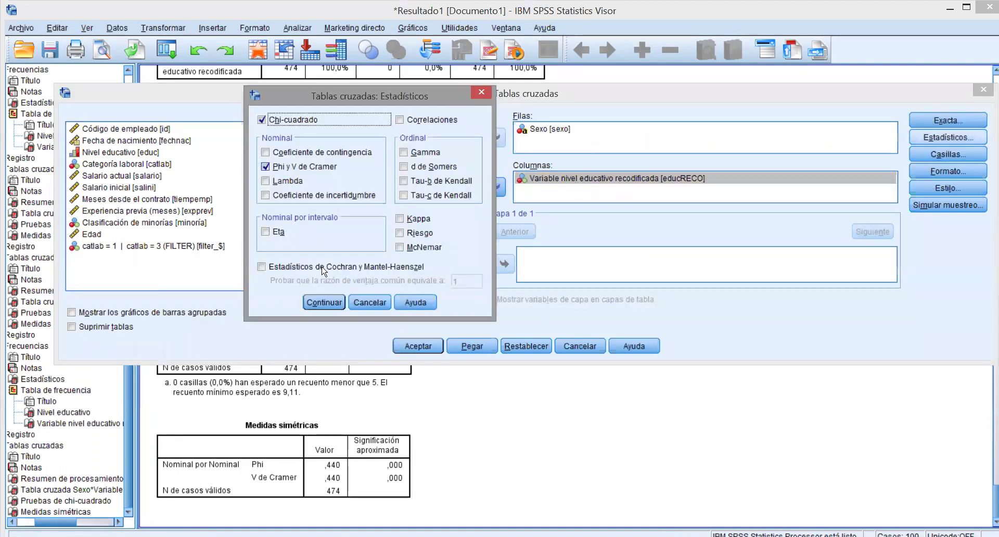
click(323, 300)
click(948, 155)
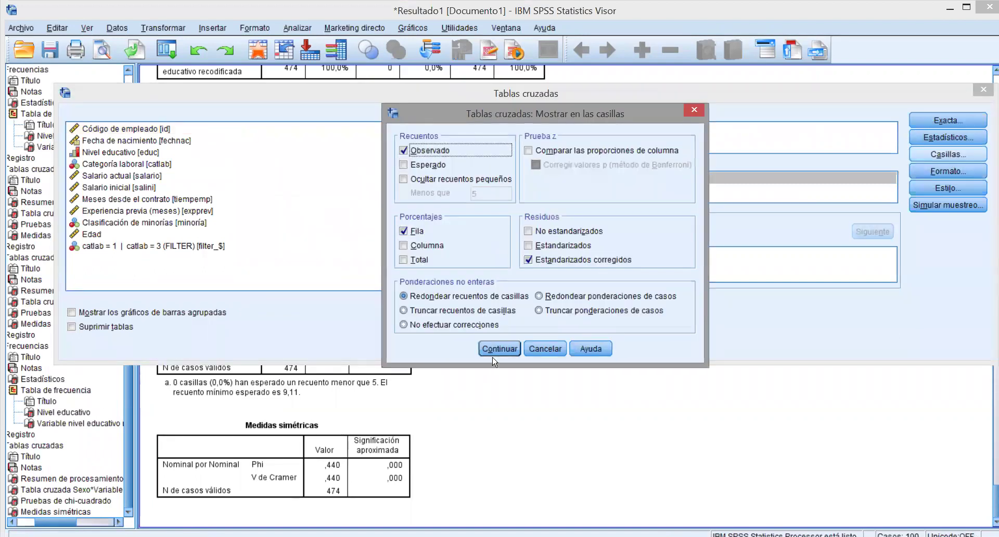
click(497, 350)
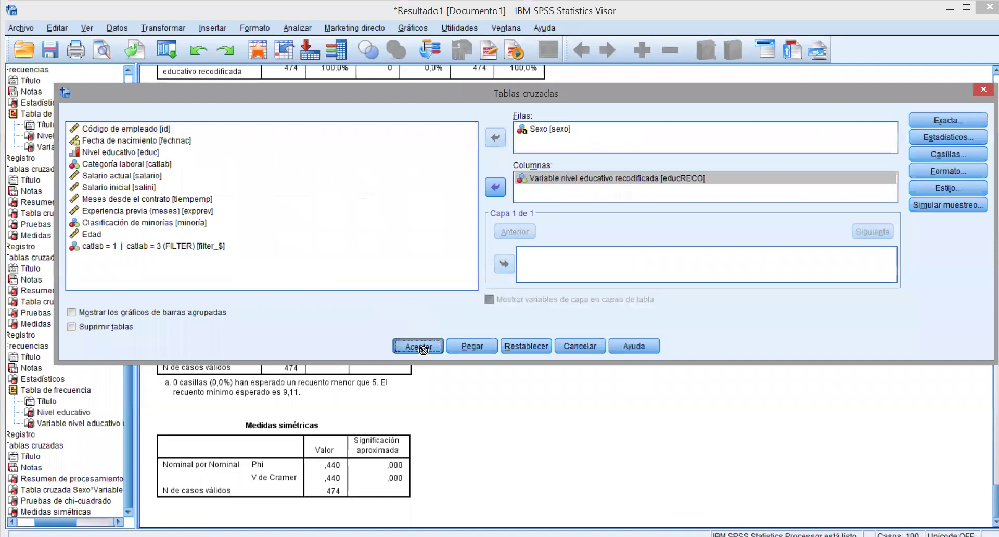
click(419, 346)
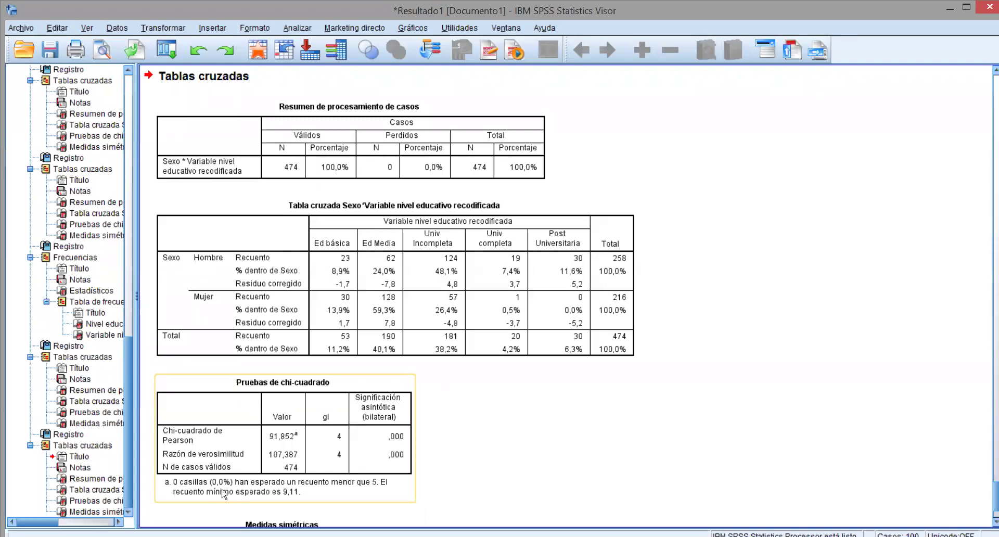
Step: Review the statistics options selected for the sexo by educRECO crosstab, and close the setup without running it
click(302, 32)
mouse_move(316, 60)
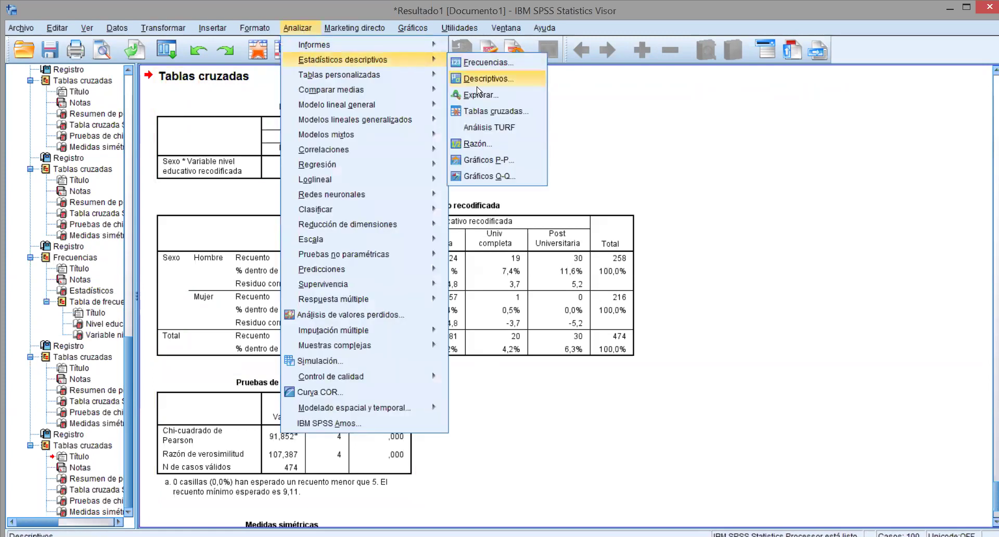
click(482, 111)
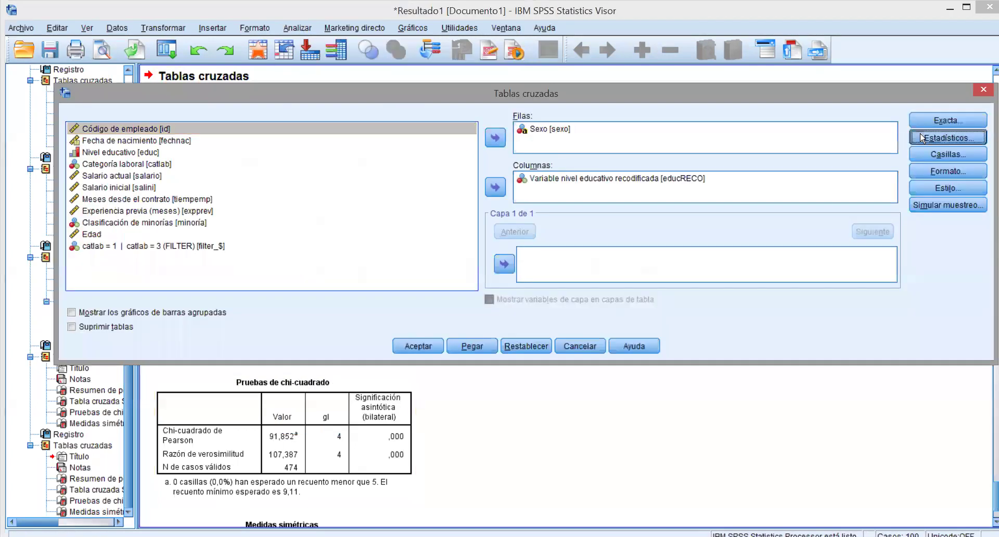
click(946, 138)
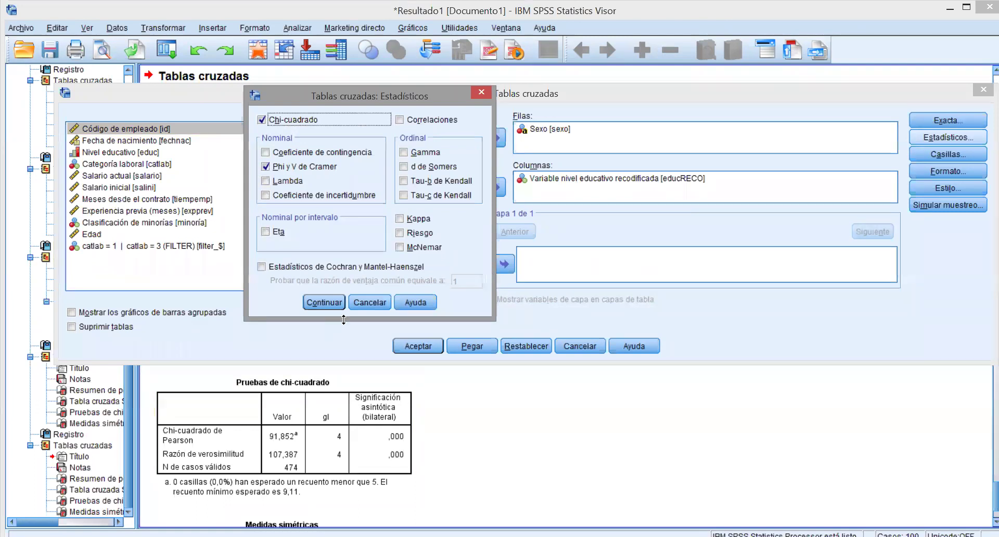
click(367, 305)
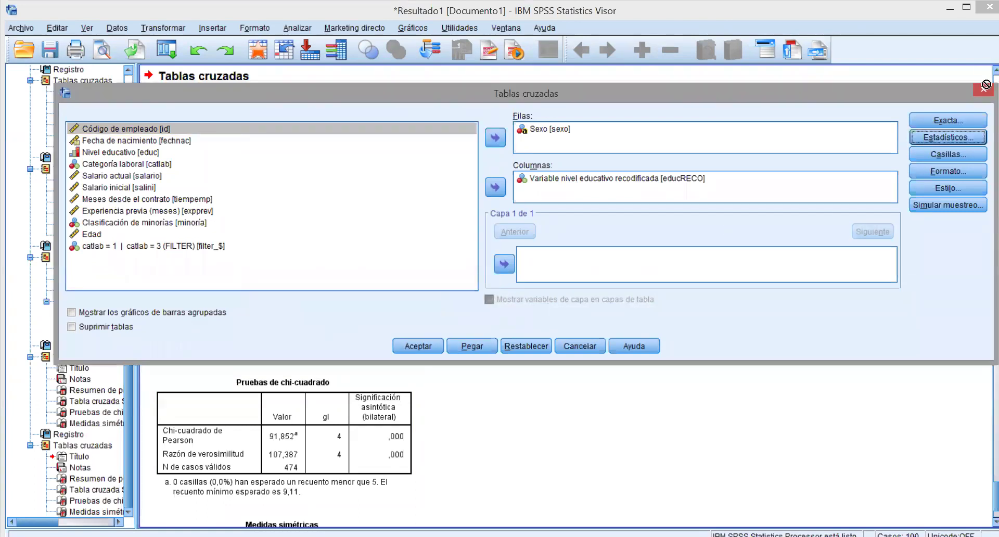
click(985, 92)
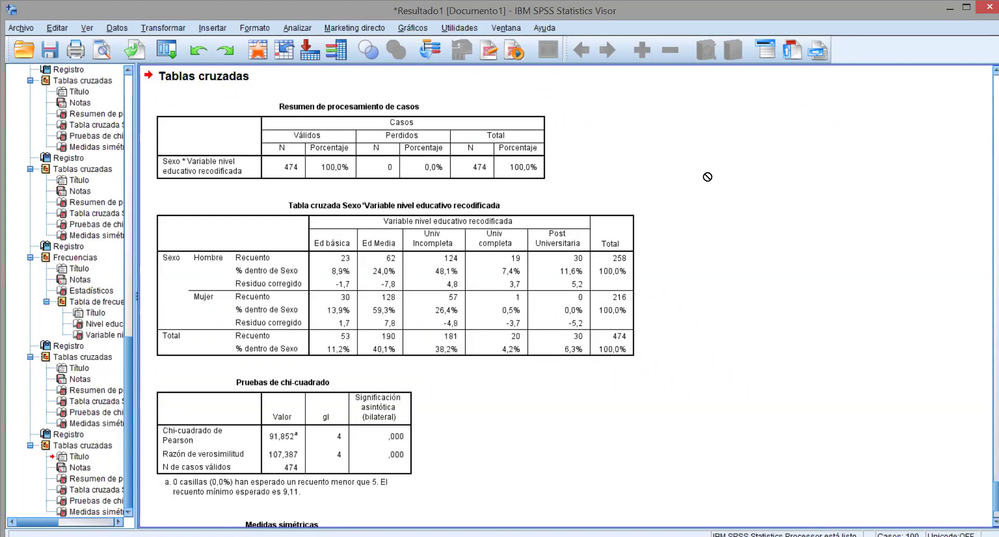
Step: Review the cell display options selected for the sexo by educRECO crosstab, and close the setup without running it
click(292, 28)
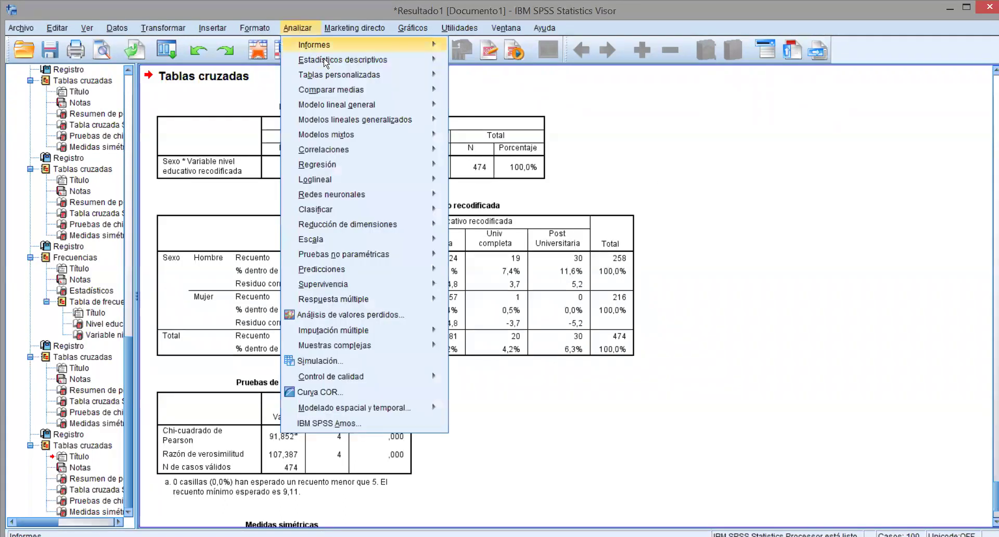
mouse_move(328, 61)
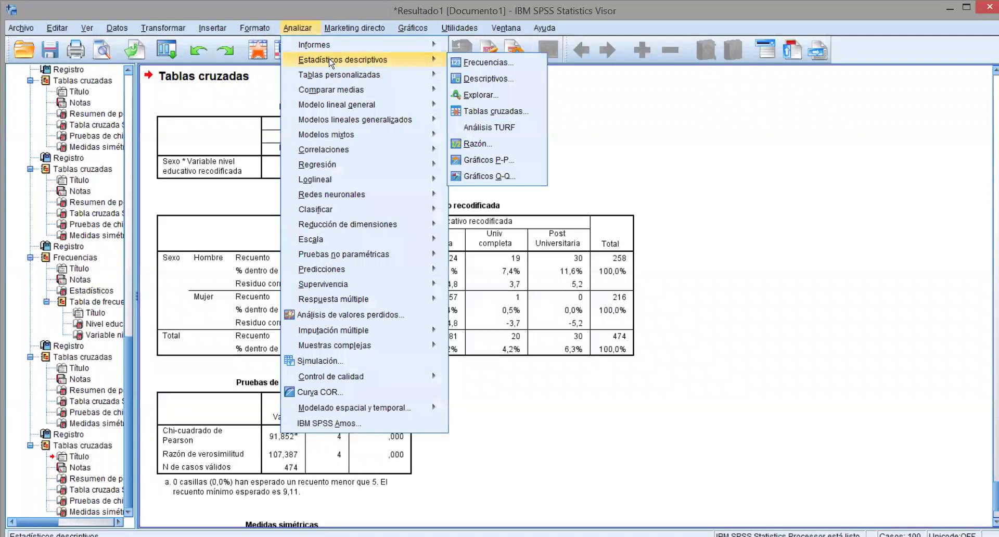
click(473, 113)
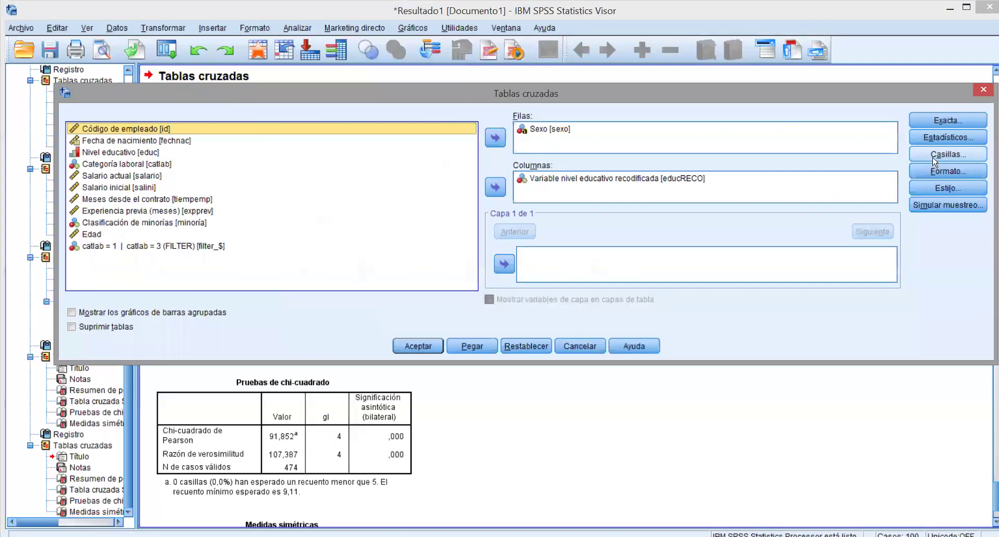
click(935, 155)
click(551, 261)
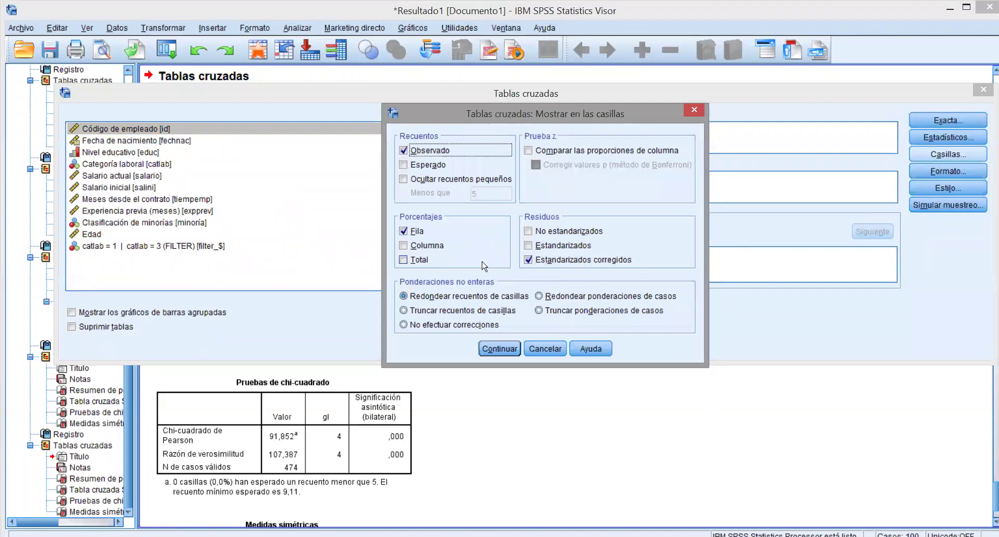
click(698, 110)
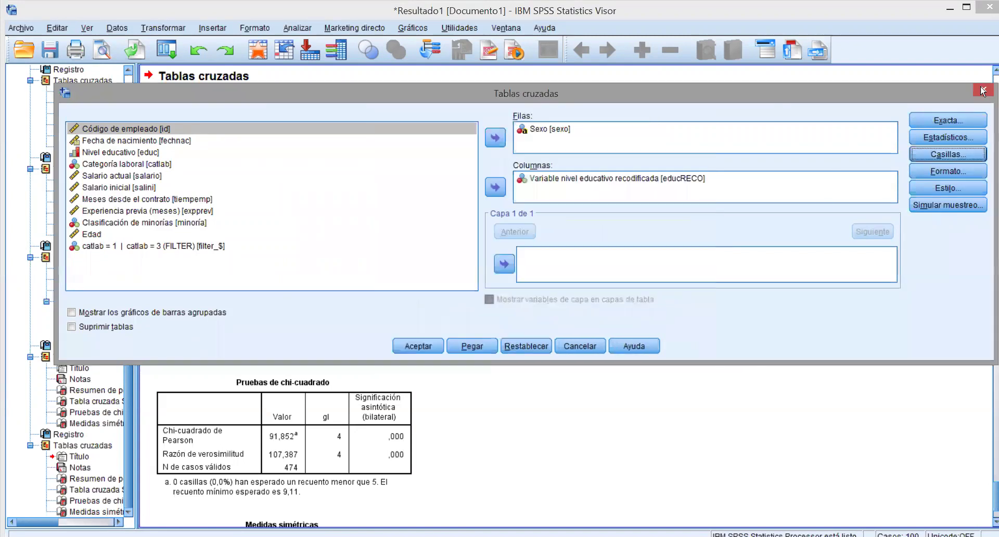
click(984, 89)
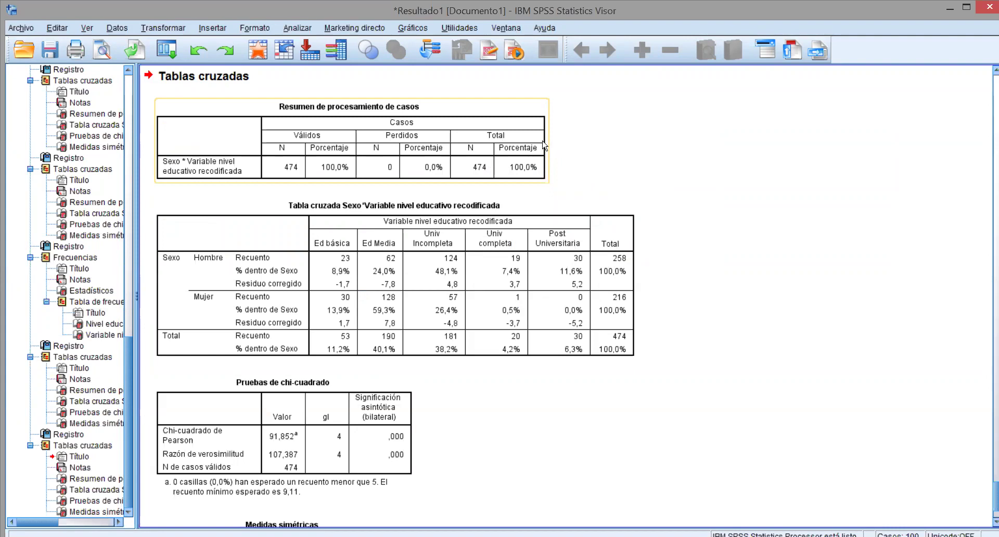
Step: Review the old and new value pairs defined for recoding educ into educRECO, and close the recode setup without running it
click(462, 92)
click(127, 28)
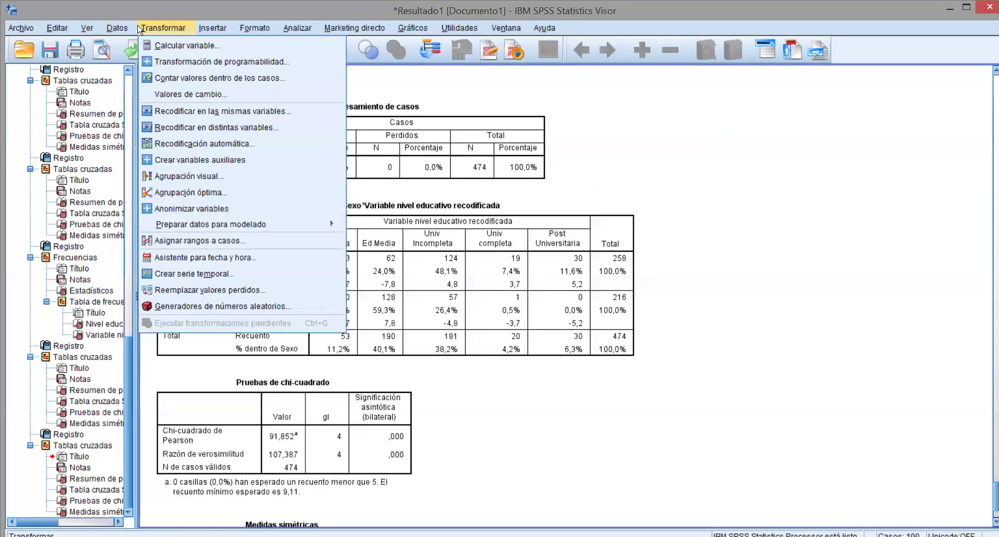
mouse_move(146, 33)
click(177, 134)
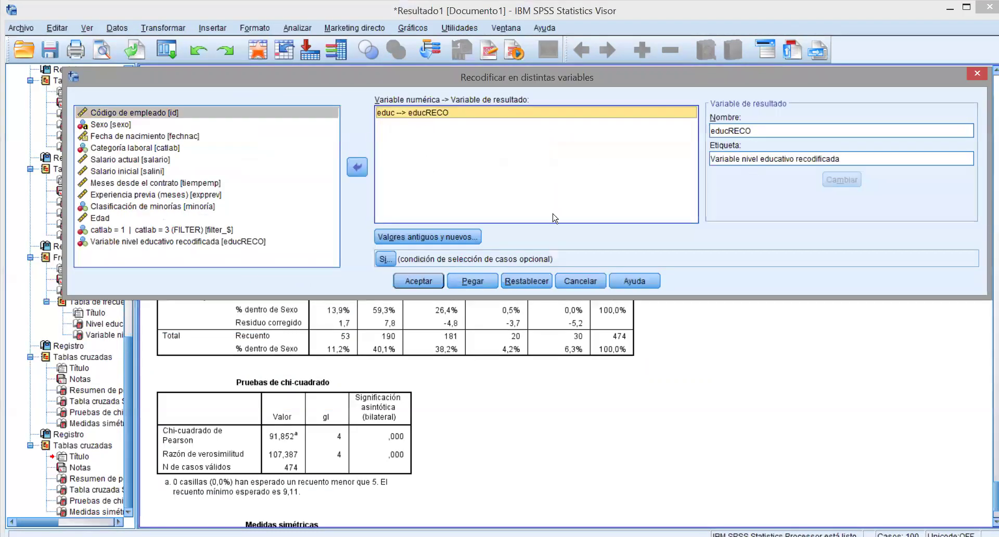
click(443, 239)
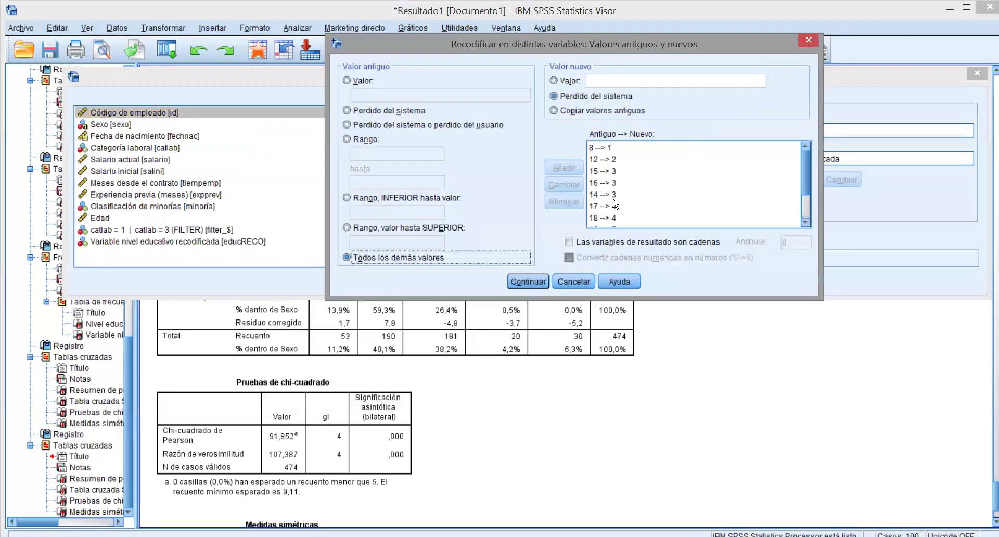
click(810, 41)
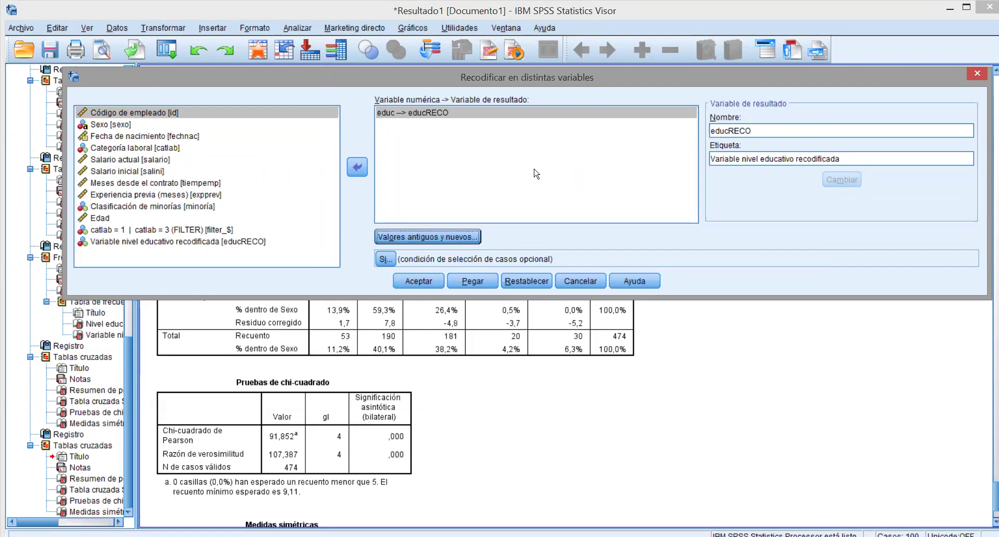
click(970, 72)
Step: Open the recode into different variables setup again and remove the educ to educRECO recoding from it
click(442, 236)
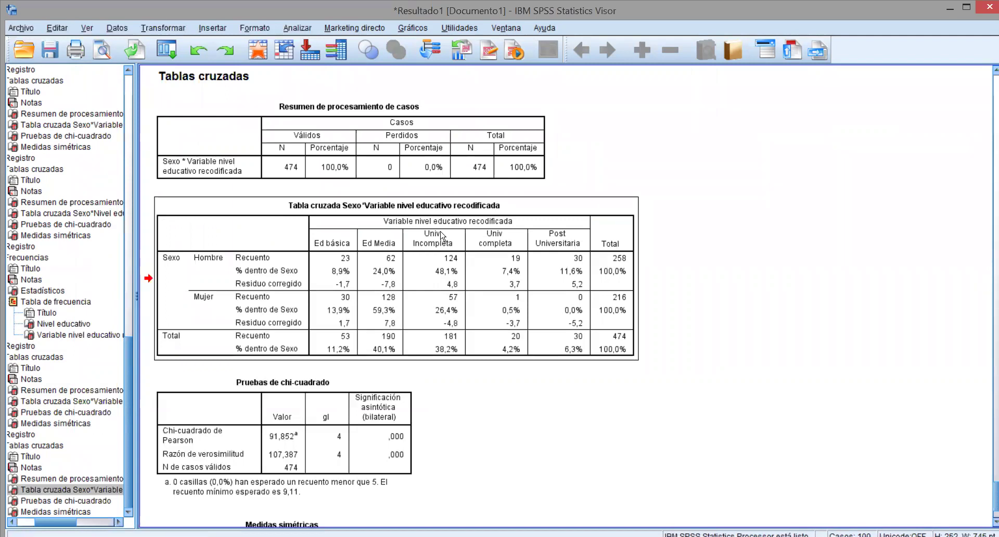
drag(441, 236, 615, 141)
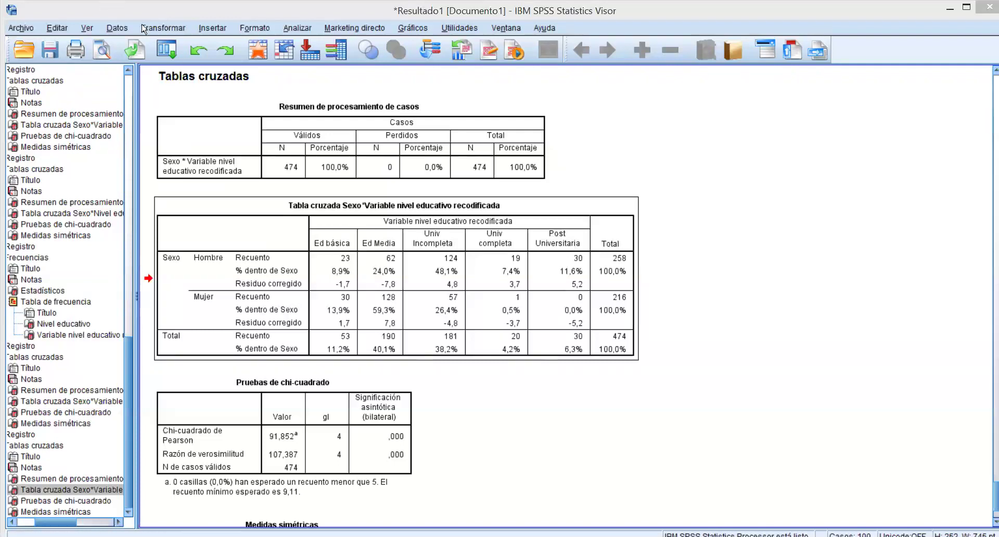
click(255, 28)
click(157, 28)
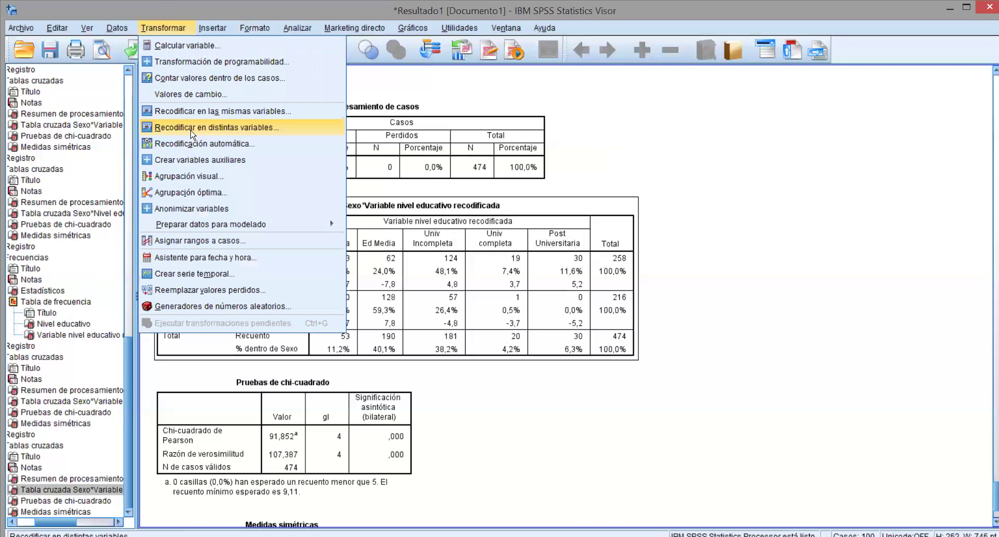
click(192, 131)
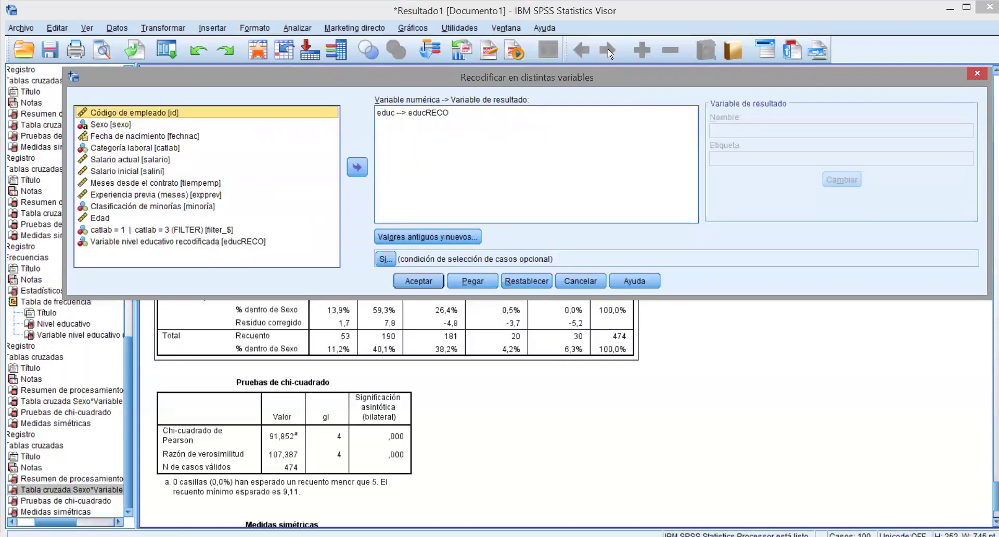
click(597, 117)
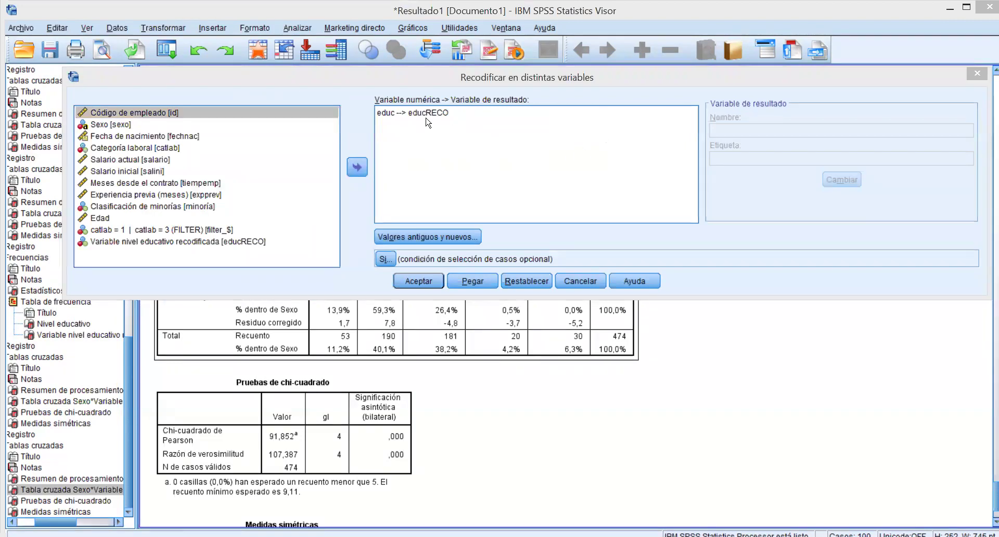
click(426, 115)
click(357, 167)
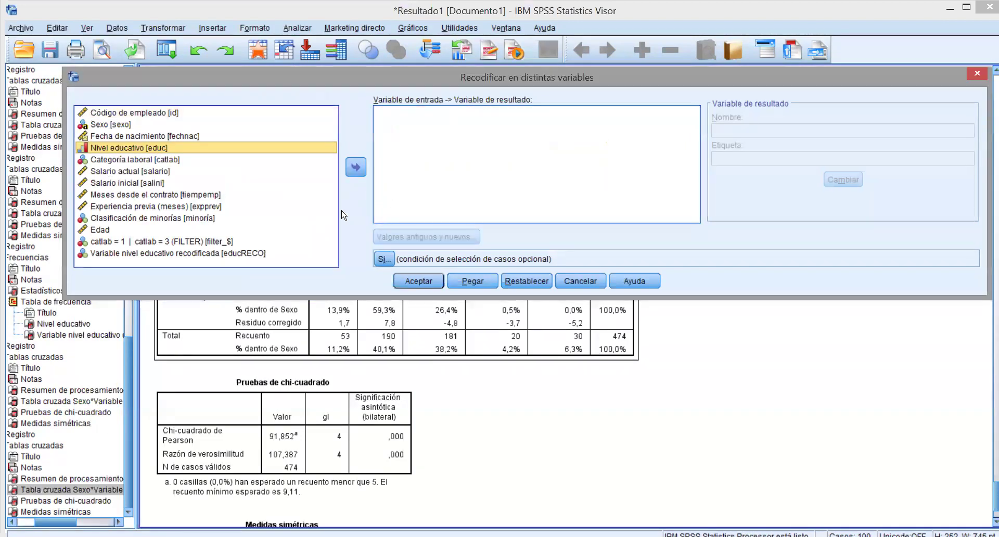
click(303, 207)
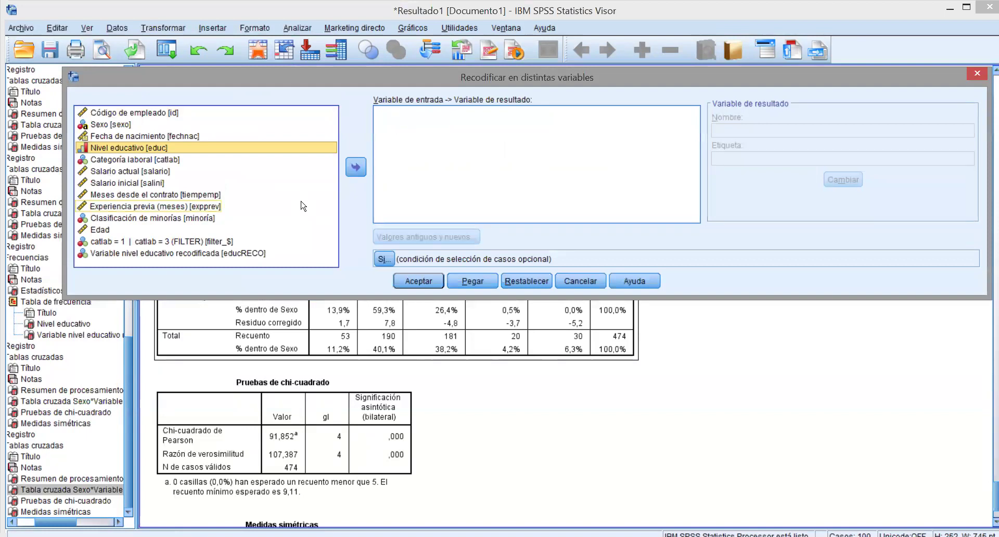
Step: Examine the value labels of Categoría laboral [catlab] in its variable information, and close the information
click(147, 160)
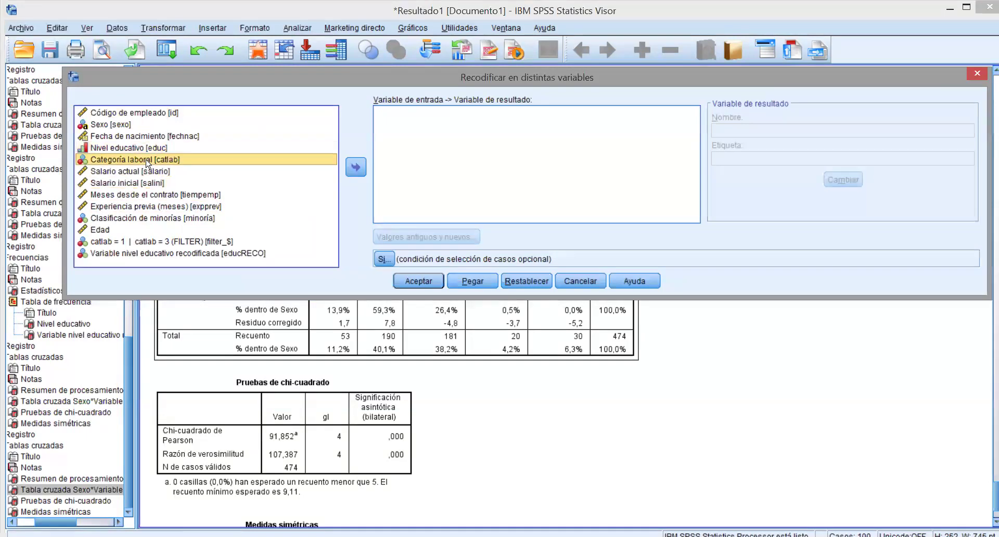
right_click(152, 163)
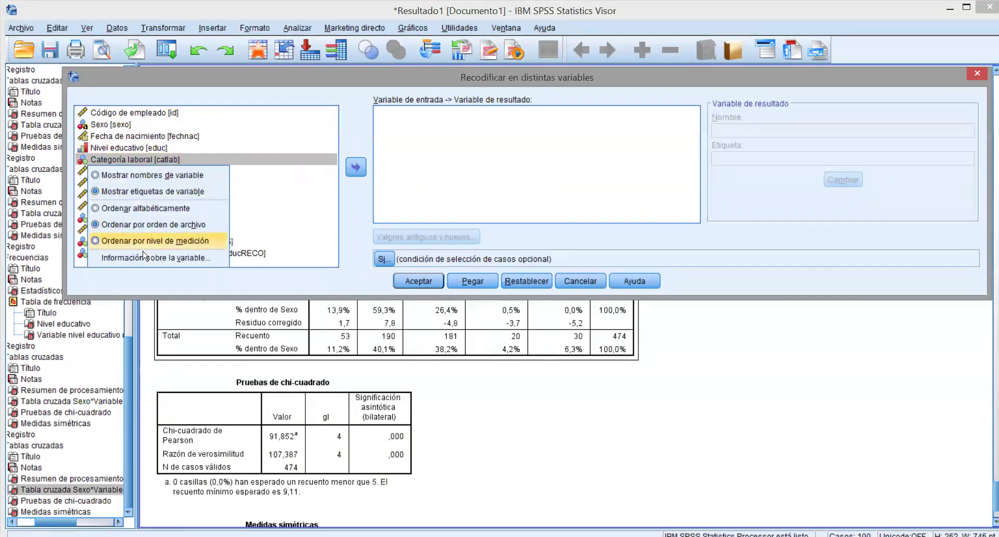
click(148, 257)
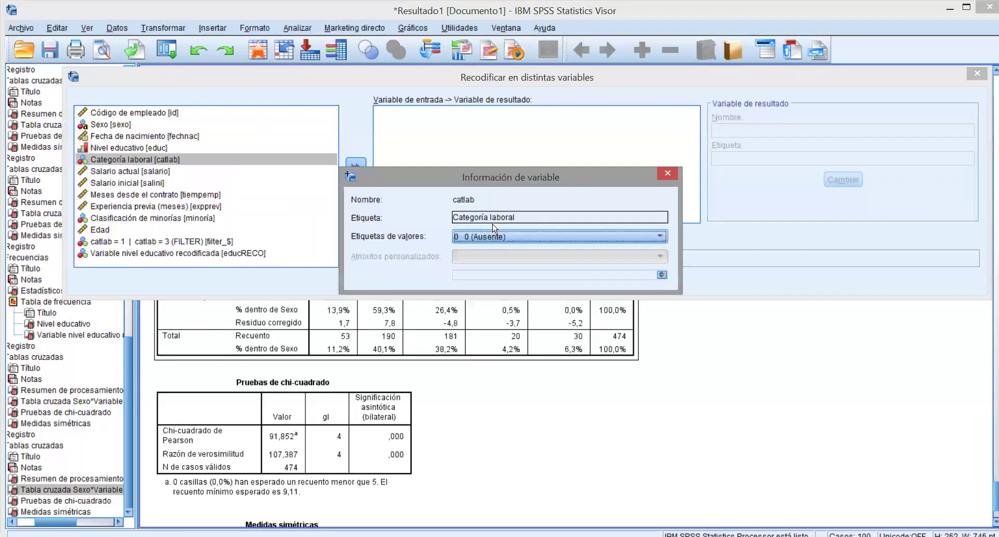
click(497, 234)
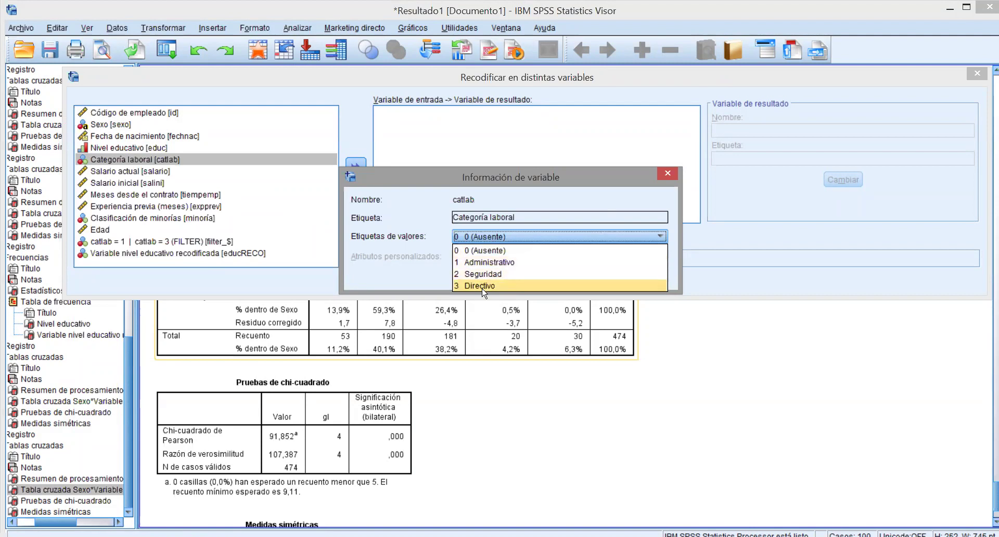
click(666, 179)
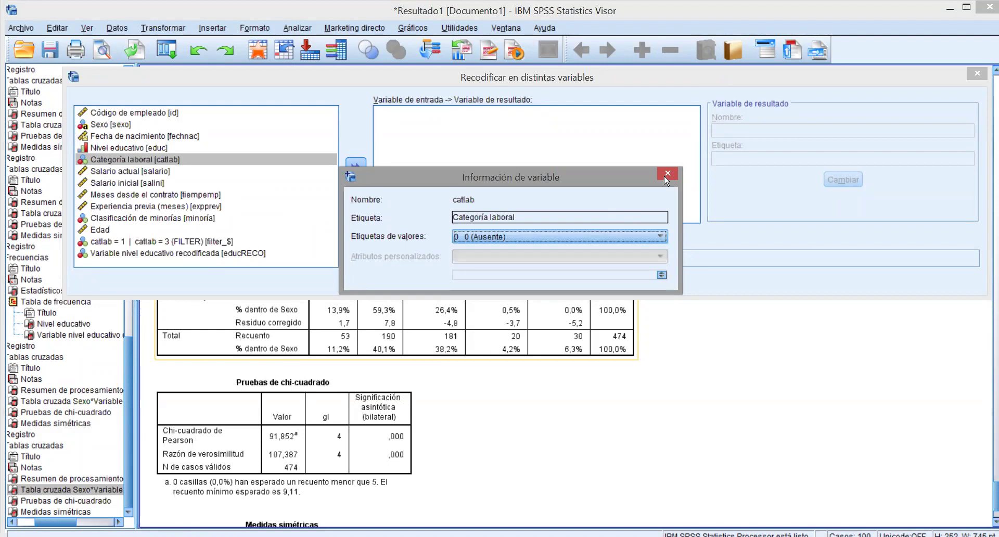
click(666, 177)
Step: Add catlab as the variable to recode, with output variable catlabRECO labelled "Categoría laboral recodificada"
click(357, 167)
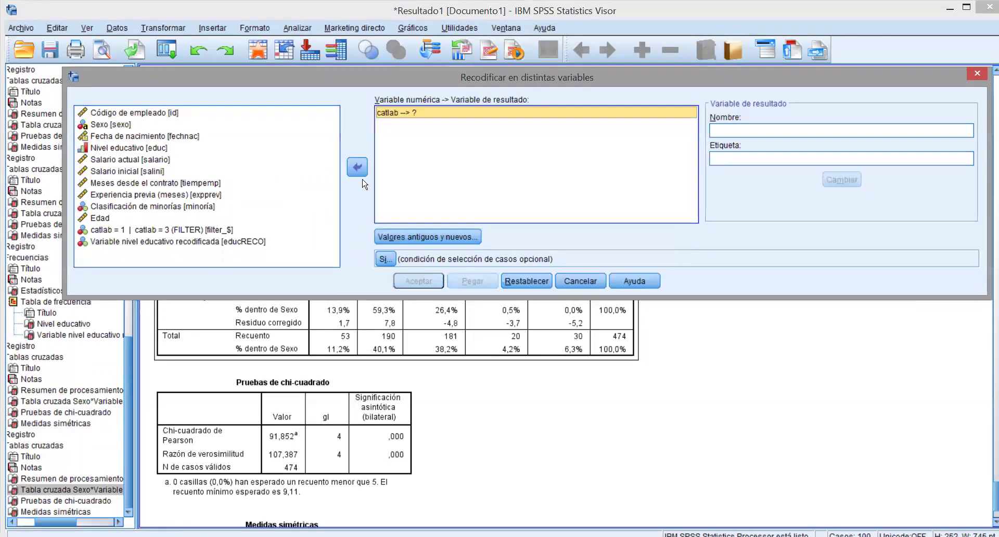
click(731, 131)
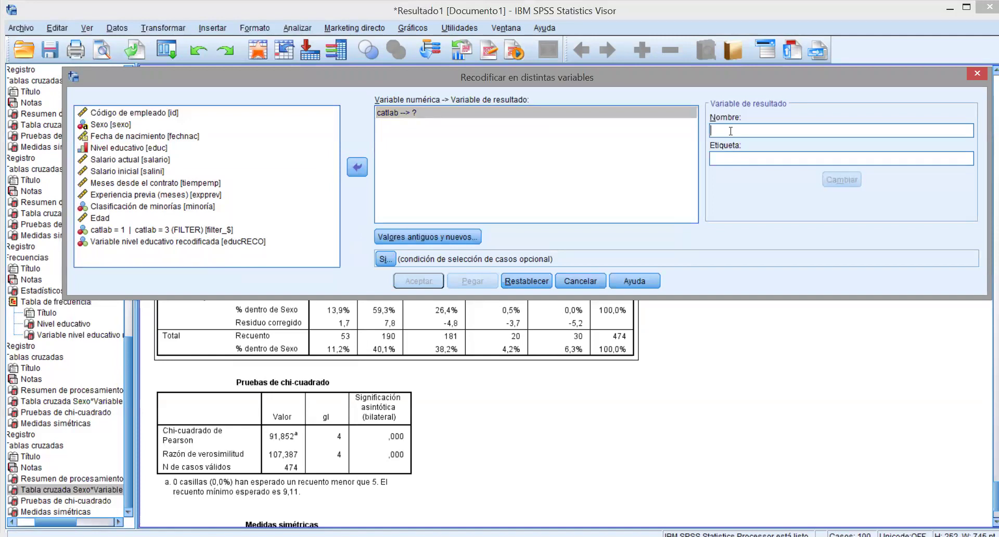
text(catlabRECO)
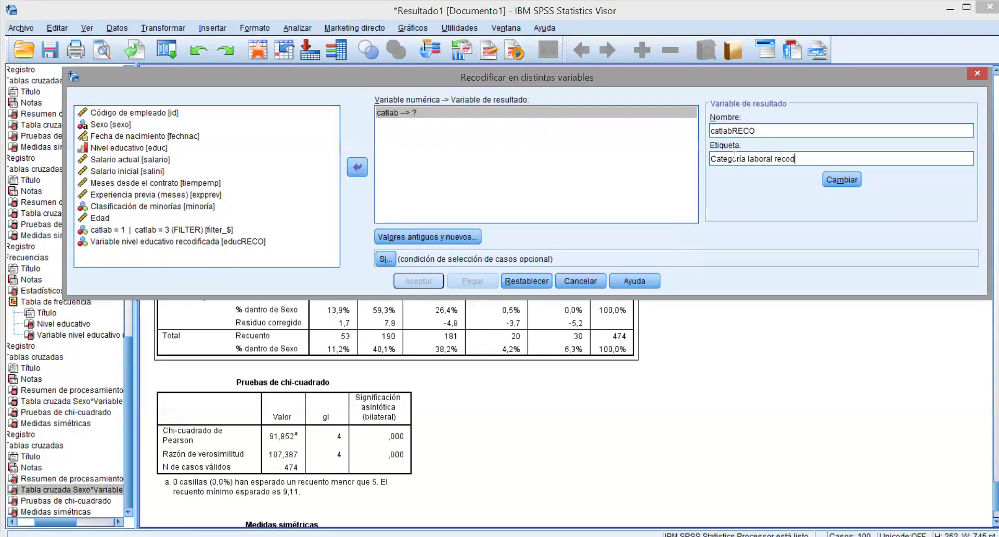
text(ada)
click(419, 117)
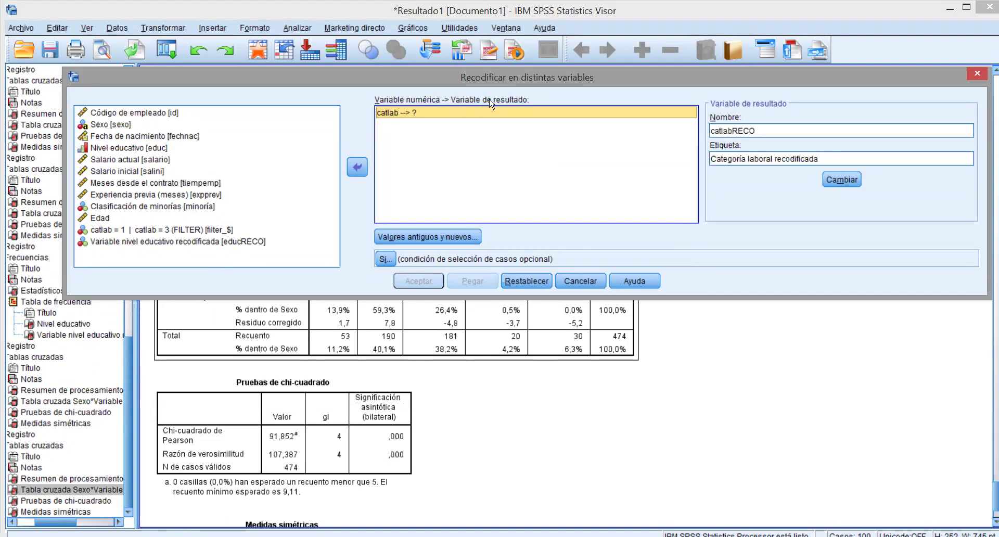
click(840, 180)
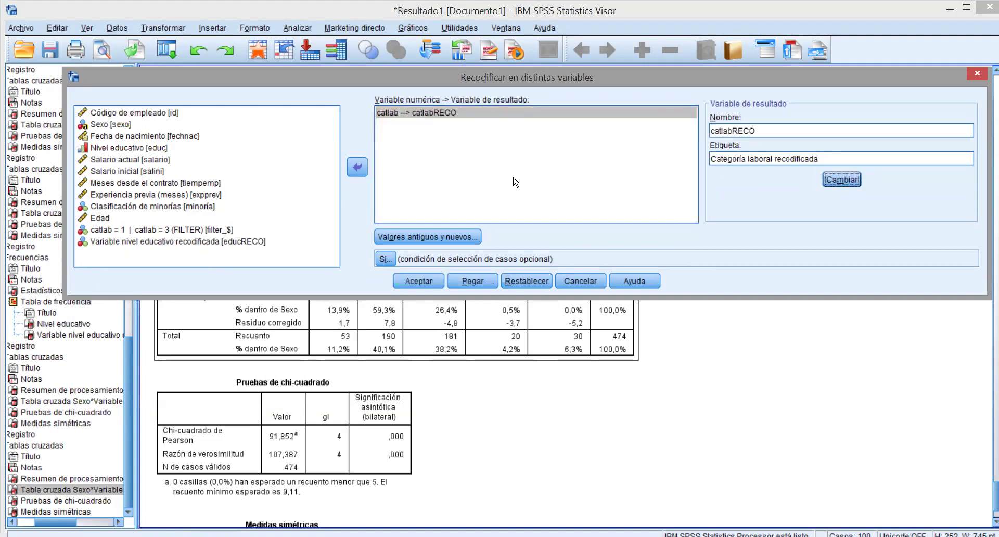
Step: Delete all the old and new value pairs left over from the educational level recoding, including the ELSE rule
click(458, 237)
click(599, 148)
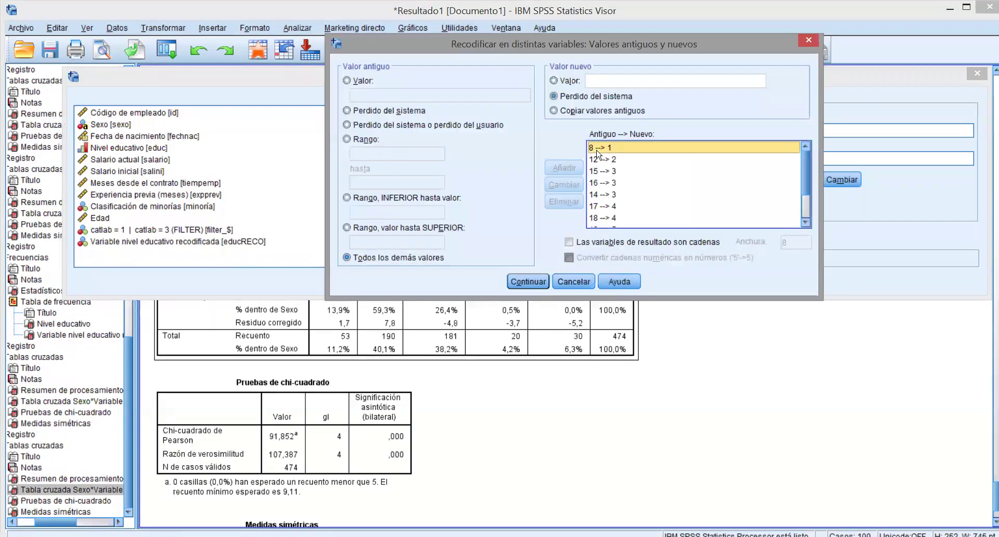
click(564, 201)
click(564, 202)
click(605, 151)
click(564, 202)
click(604, 148)
click(569, 204)
click(608, 149)
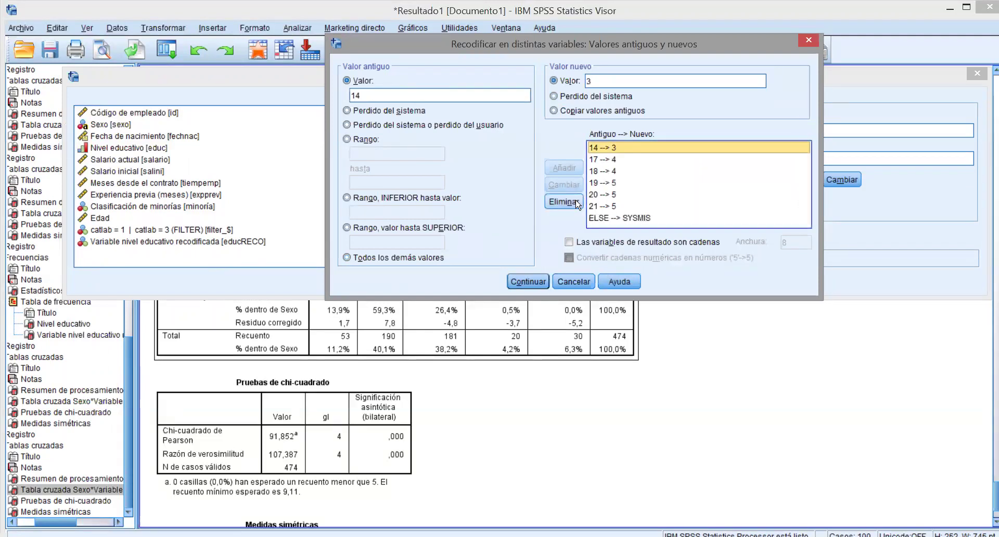
click(564, 201)
click(606, 150)
click(568, 202)
click(604, 150)
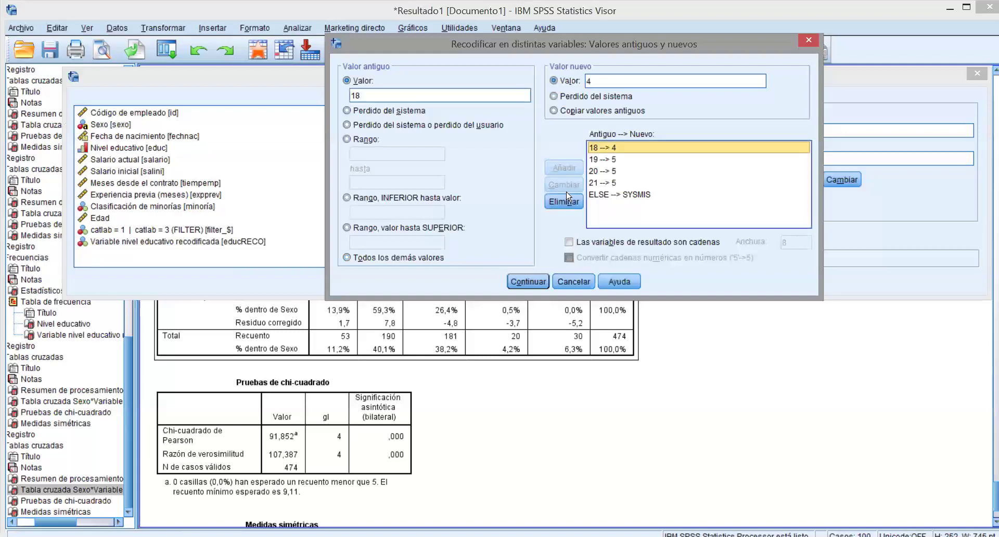
click(569, 202)
click(604, 149)
click(569, 202)
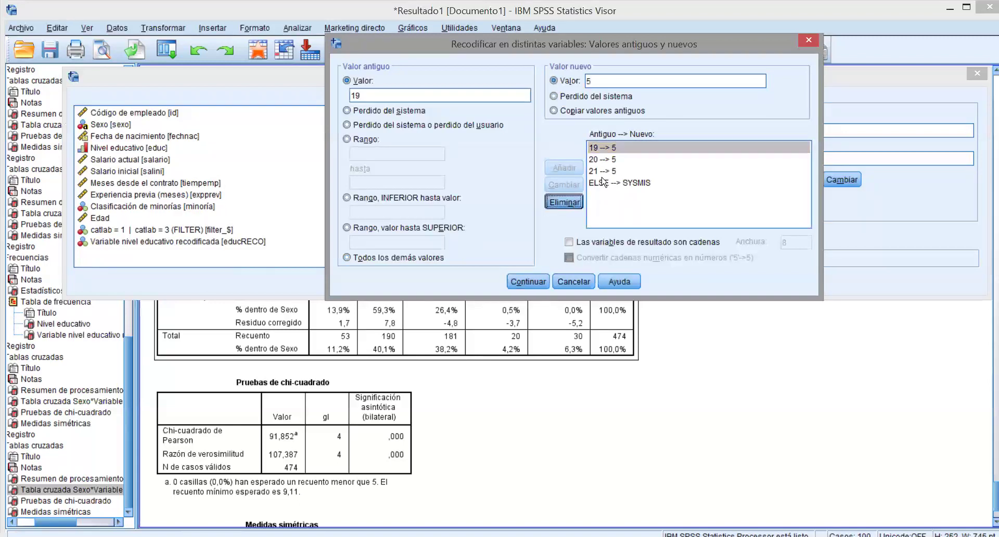
click(607, 149)
click(572, 201)
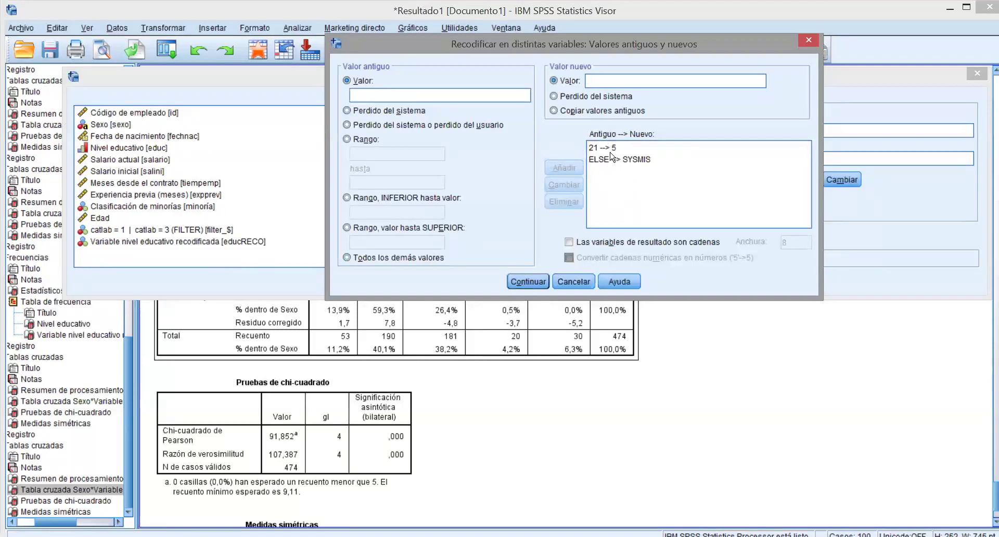
click(608, 149)
click(569, 202)
click(617, 149)
click(572, 201)
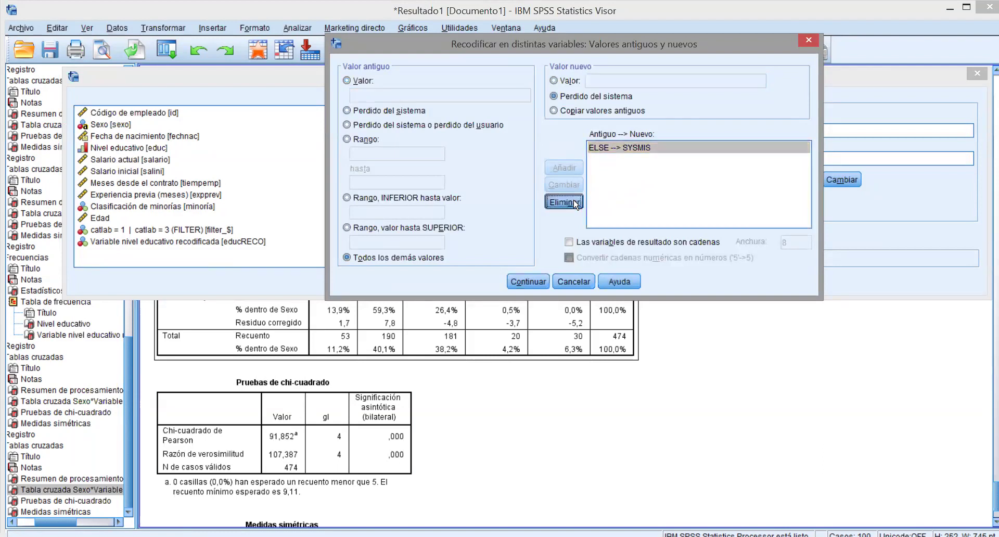
Step: Leave the old and new values setup without adding pairs and examine the value labels of catlab in its variable information
click(356, 82)
click(383, 91)
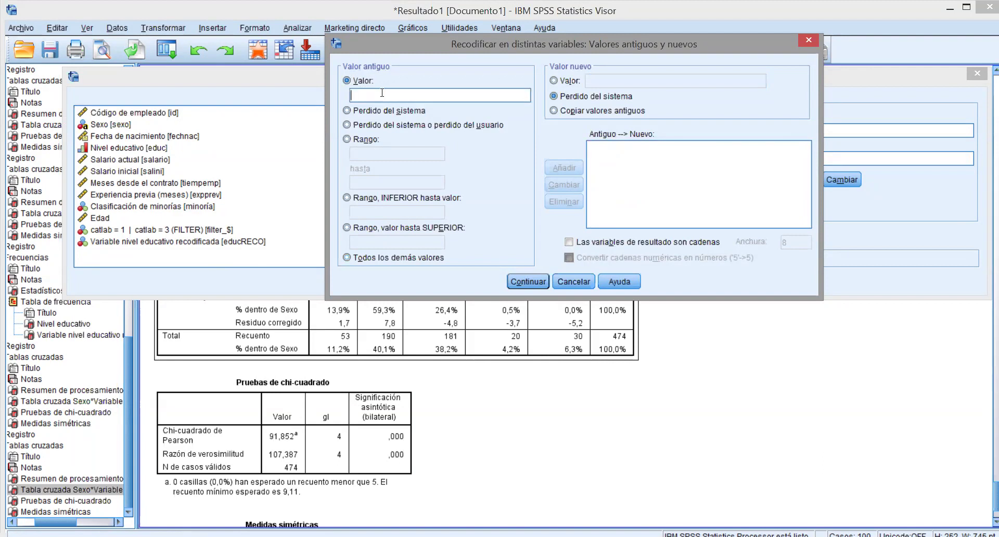
click(809, 41)
right_click(396, 114)
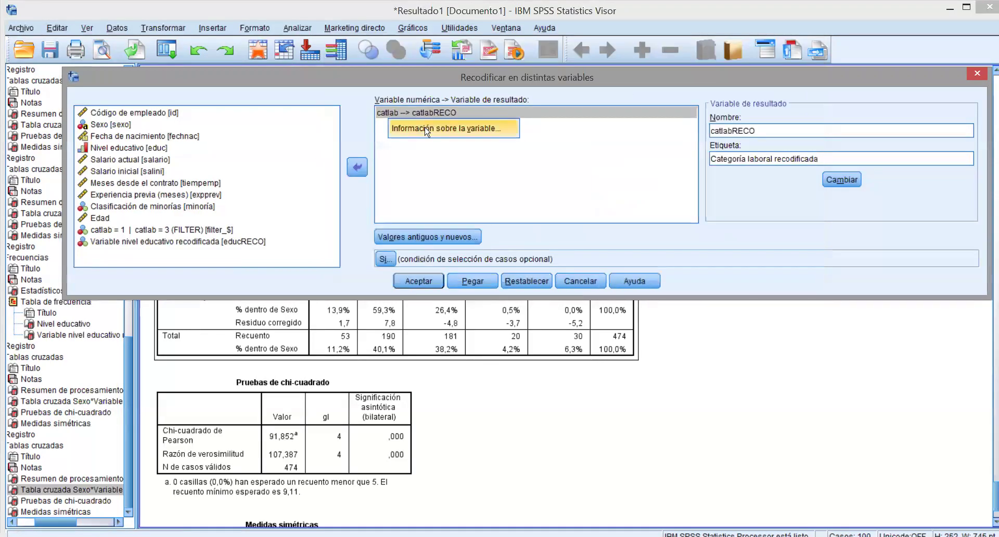
click(426, 129)
click(839, 190)
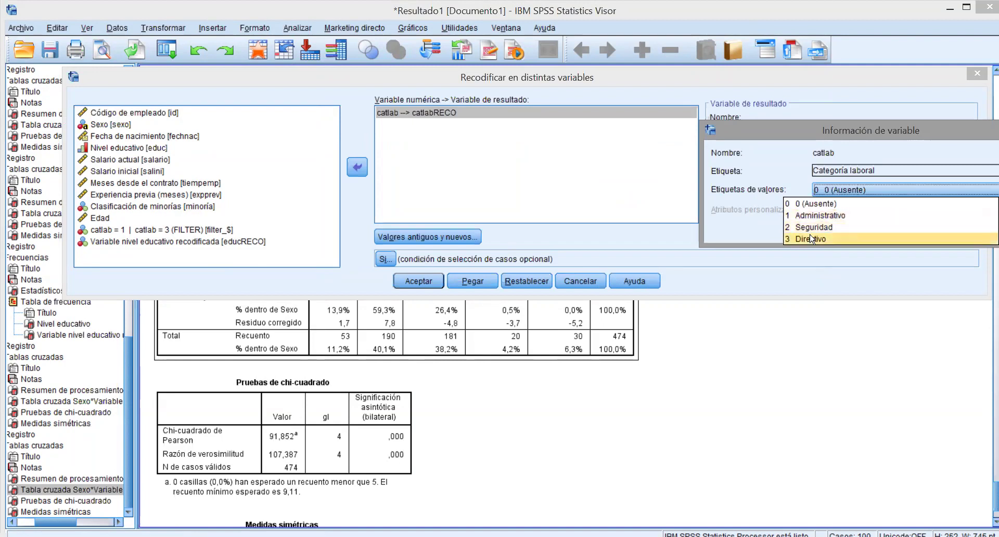
click(855, 136)
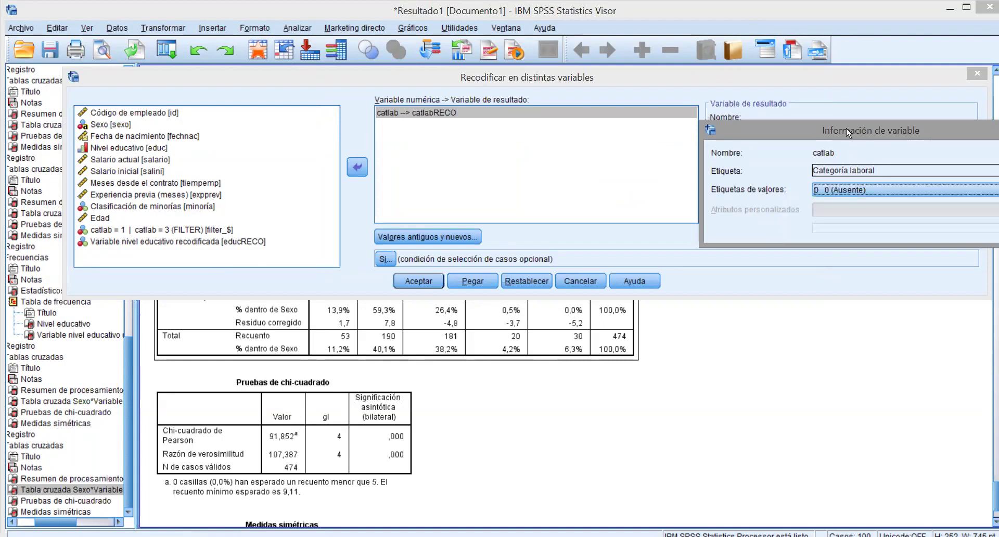
drag(855, 137, 729, 152)
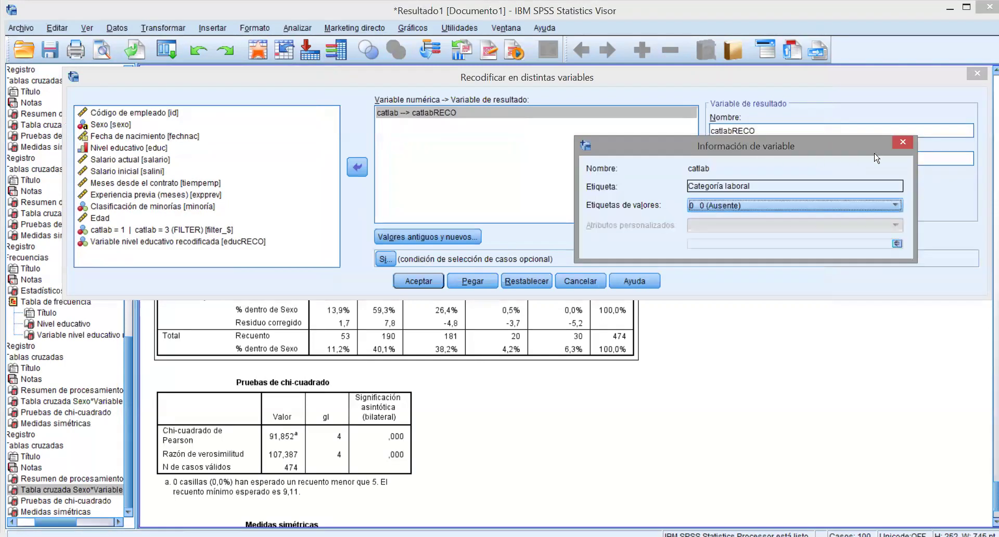
click(903, 142)
Step: Reopen the old and new values and delete every leftover pair from 8 --> 1 through 21 --> 5, plus ELSE --> SYSMIS
click(470, 237)
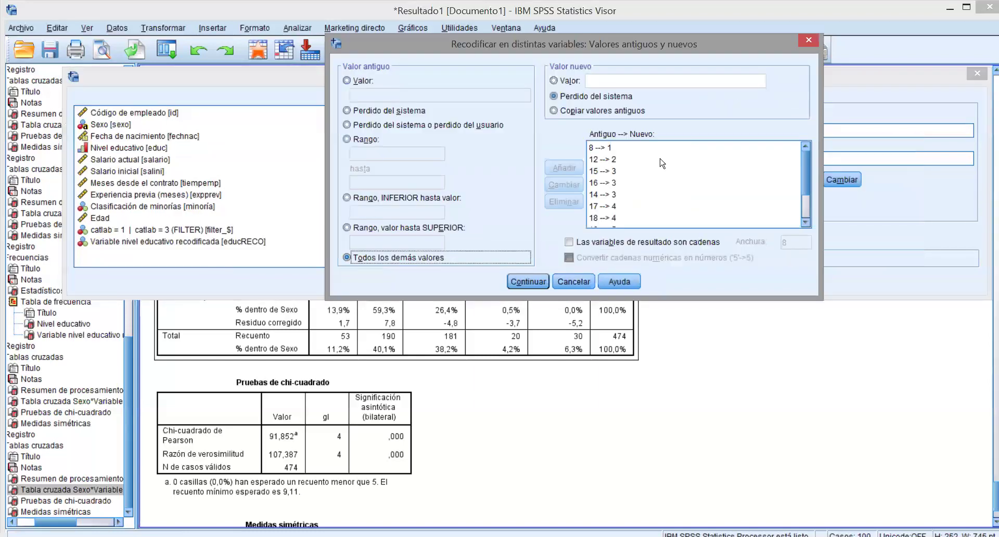
click(602, 149)
key(Delete)
click(602, 148)
key(Delete)
click(600, 148)
click(563, 201)
click(603, 148)
click(564, 201)
click(564, 202)
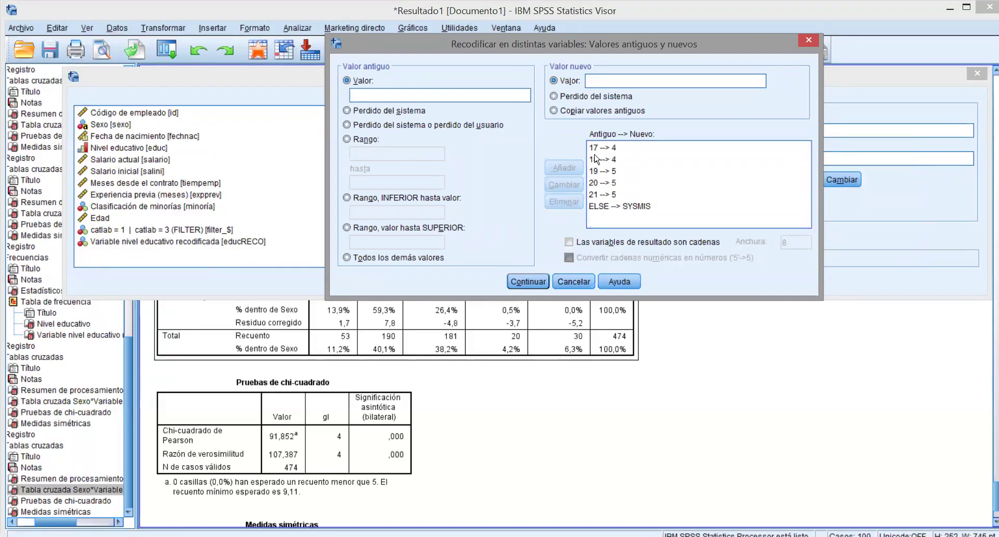
click(563, 202)
click(602, 148)
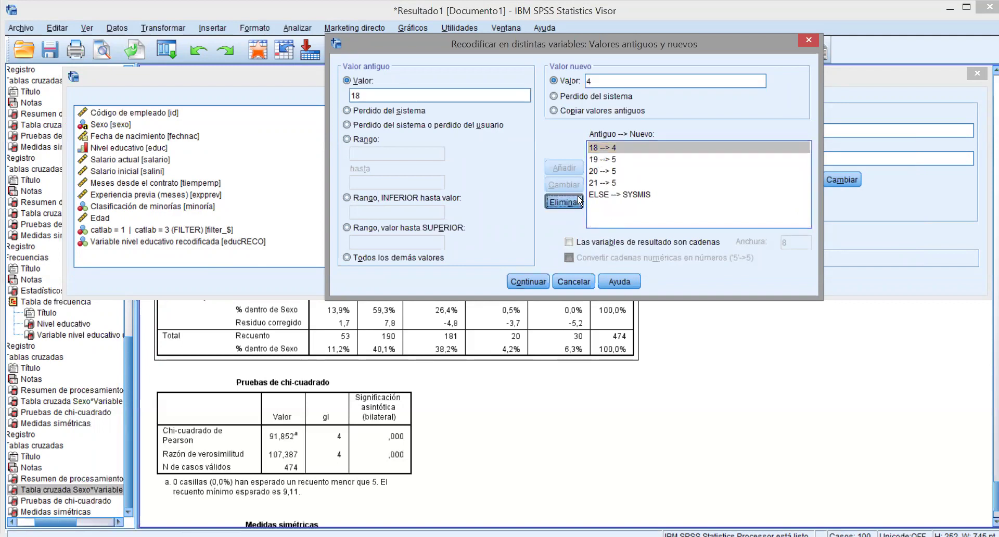
click(564, 202)
click(606, 149)
click(564, 201)
click(605, 148)
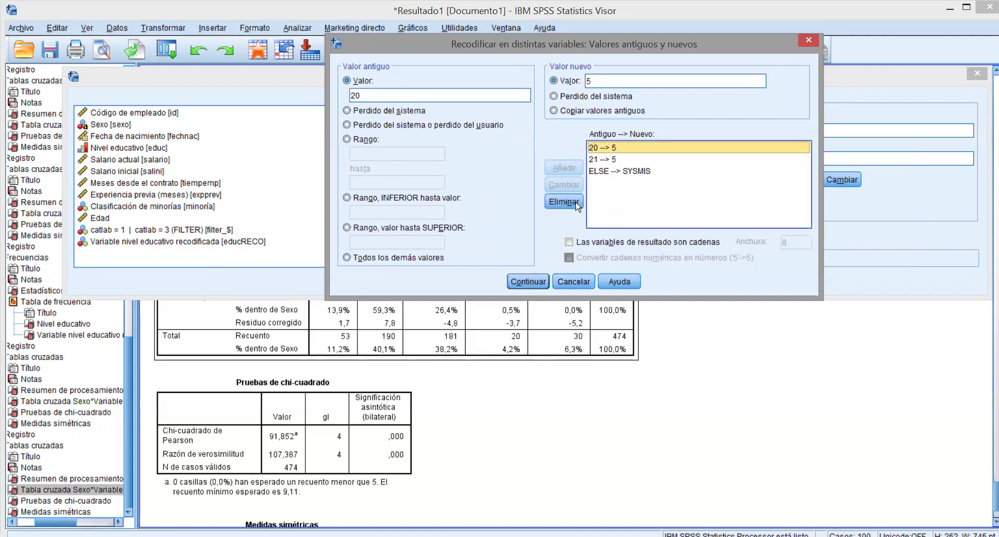
click(564, 201)
click(604, 149)
click(564, 202)
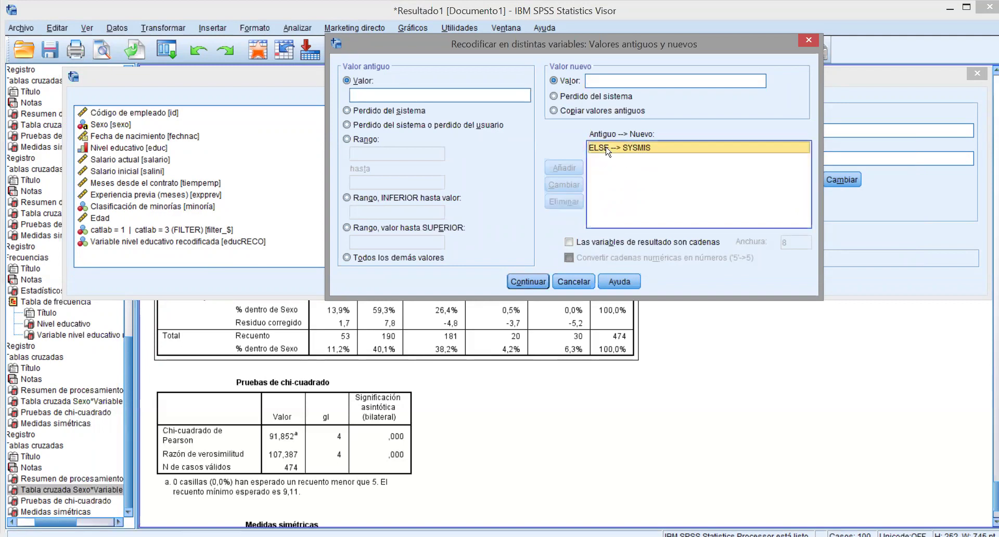
click(564, 202)
Step: Add the catlab recoding pairs: old values 1 and 2 to new value 1, and old value 3 to new value 2
click(364, 92)
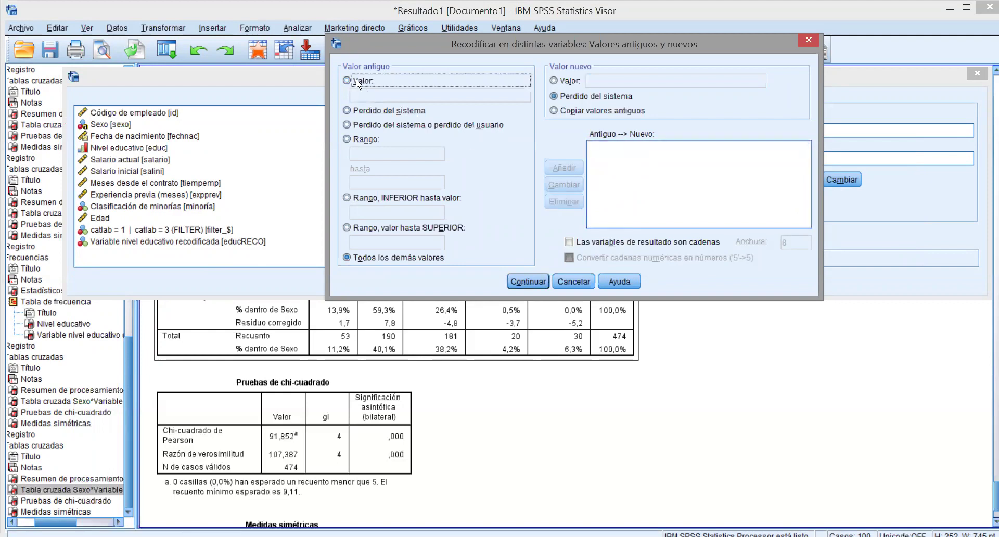
text(1)
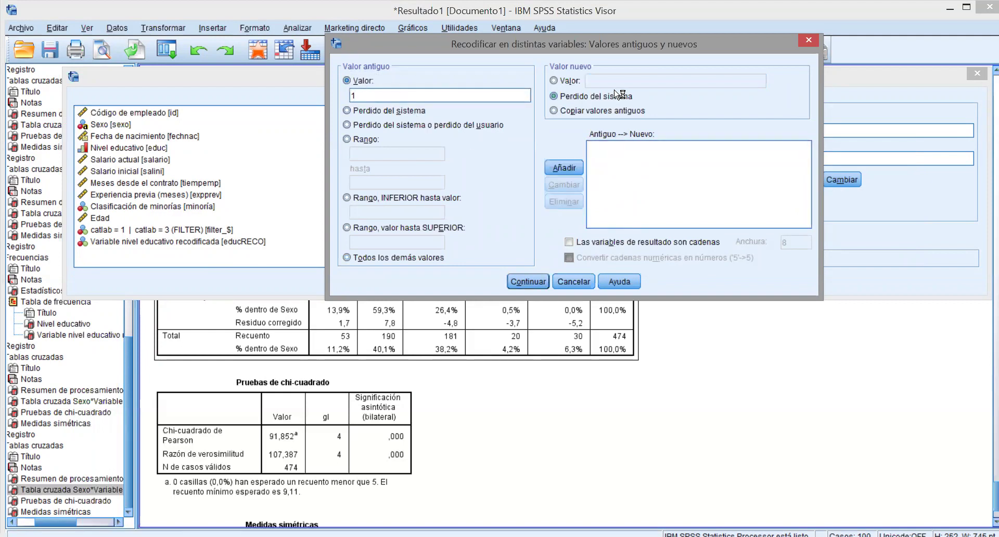
click(554, 81)
text(1)
click(565, 167)
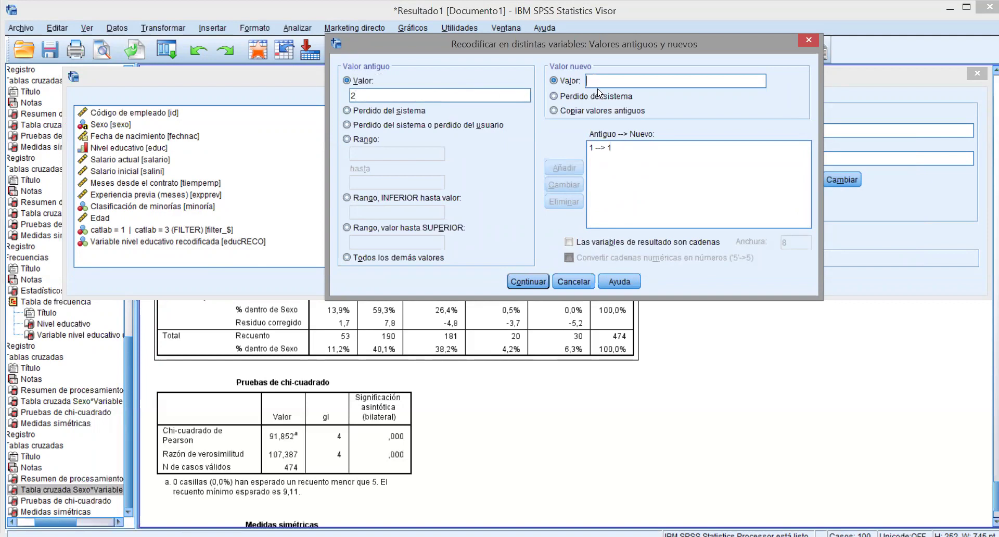
text(1)
click(564, 167)
text(2)
click(569, 166)
click(603, 173)
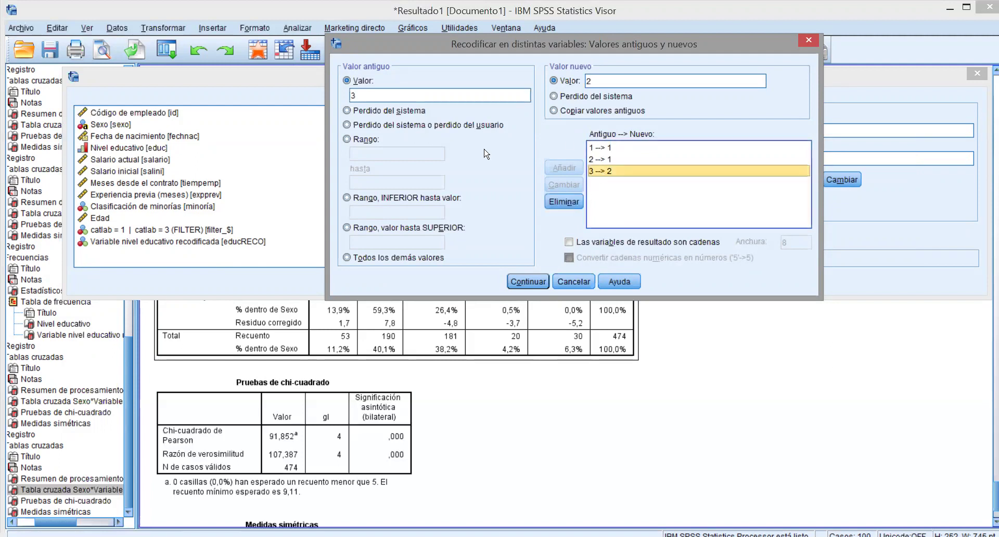
Step: Recode all other values to system-missing and run the recoding of catlab into catlabRECO
click(393, 260)
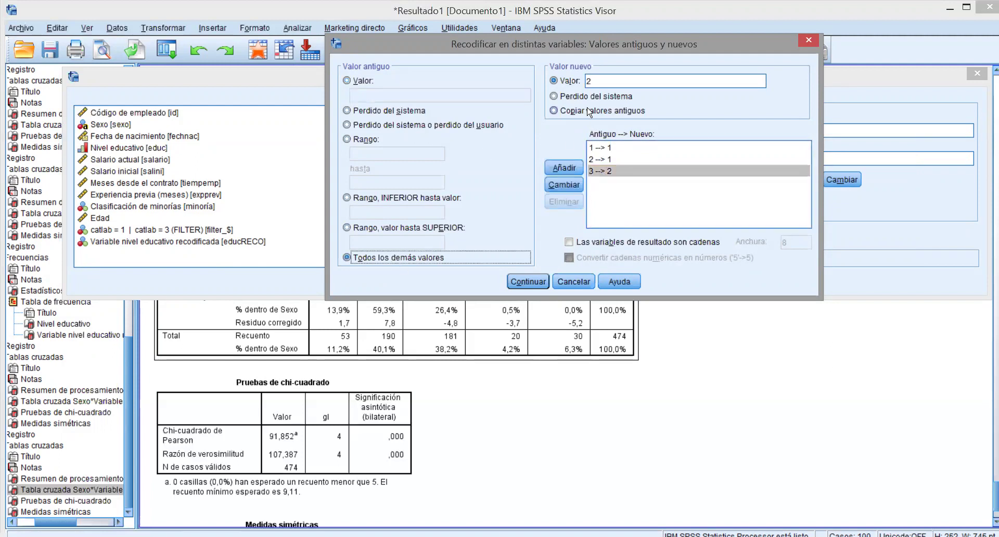
click(588, 100)
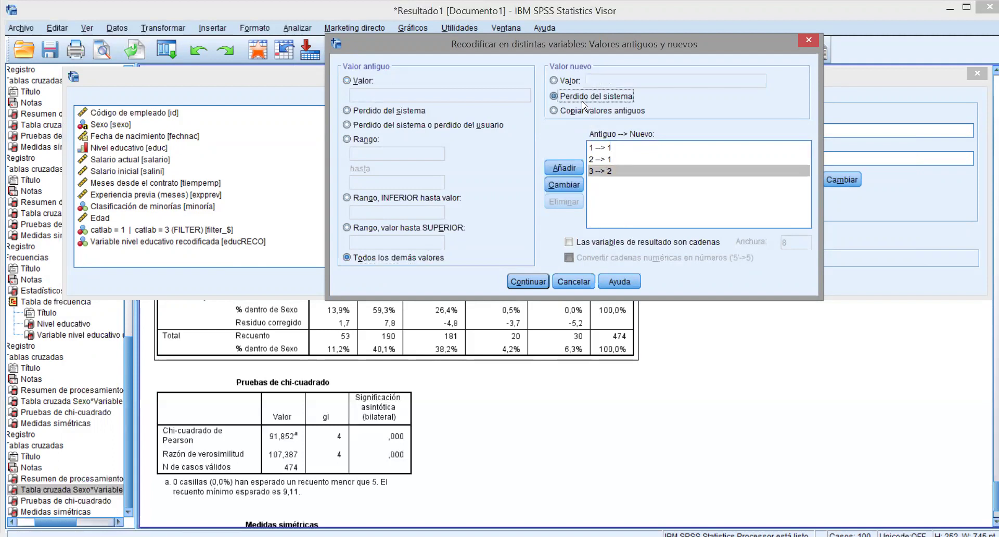
click(564, 168)
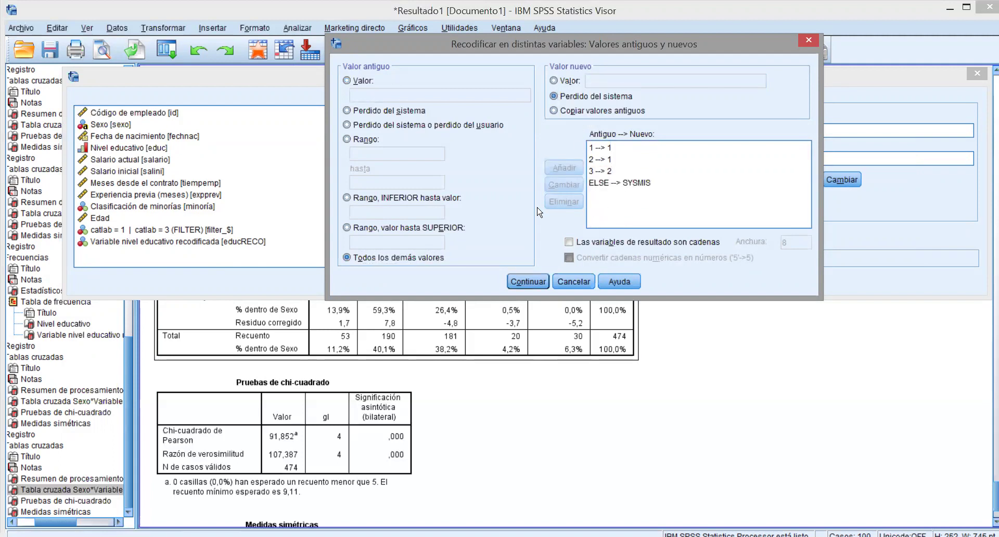
click(527, 281)
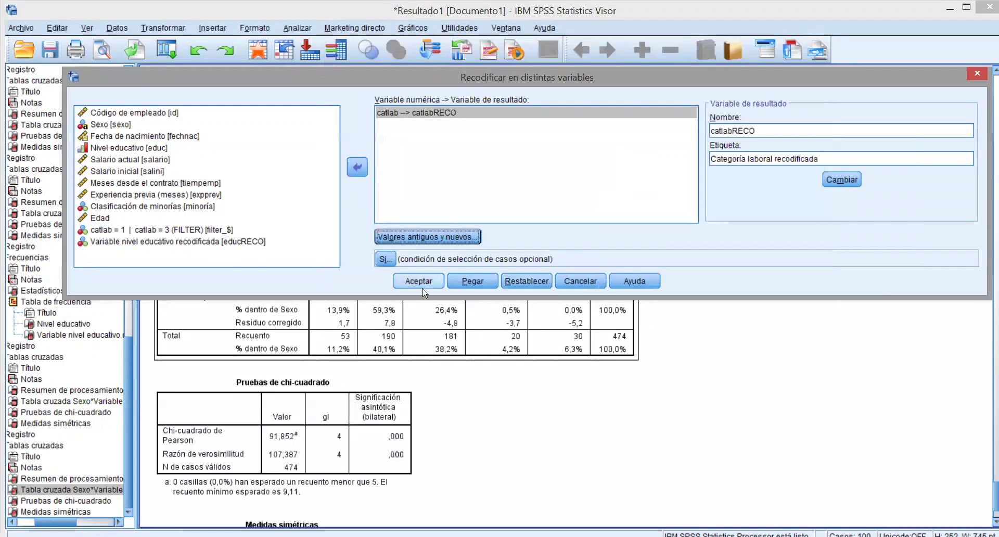
click(419, 282)
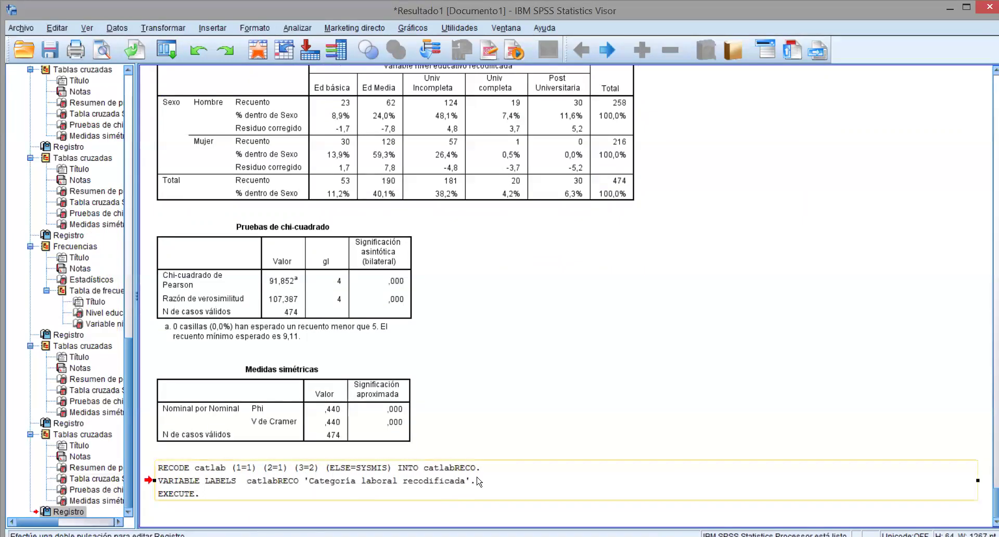
Step: In the Data Editor's variable view, define the value labels of catlabRECO as 1 = Operativos and 2 = Gerenciales
drag(442, 475, 566, 75)
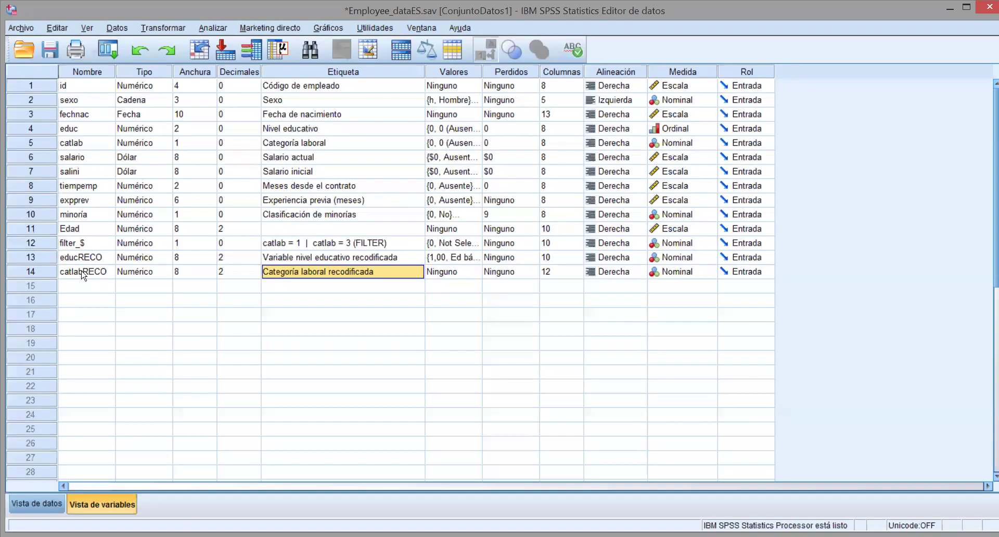
key(Home)
click(401, 277)
click(436, 276)
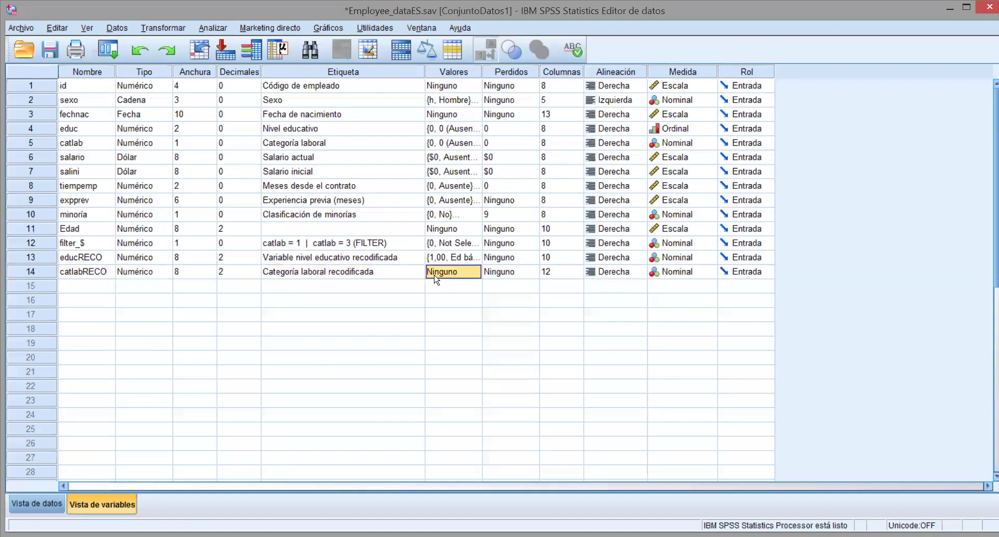
click(333, 276)
click(105, 277)
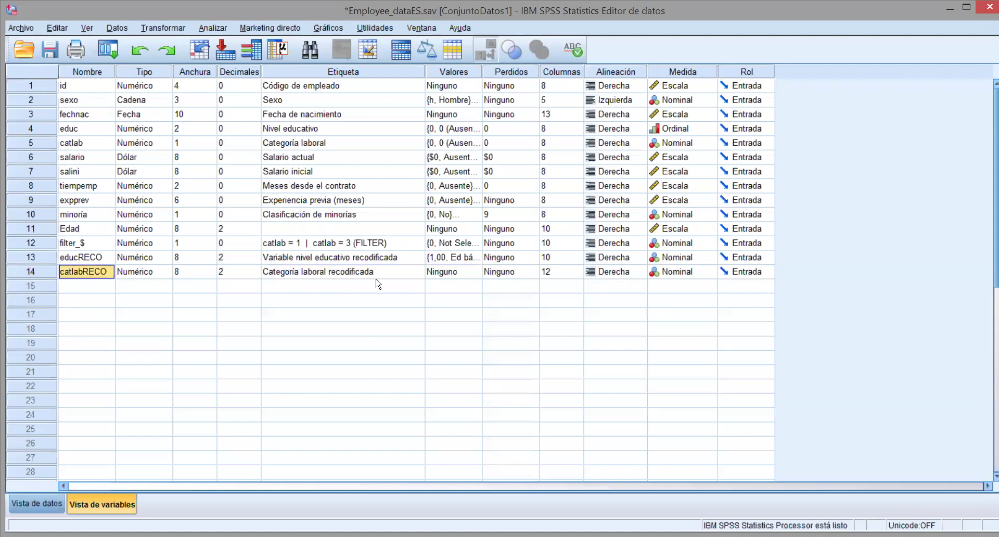
click(409, 275)
click(477, 275)
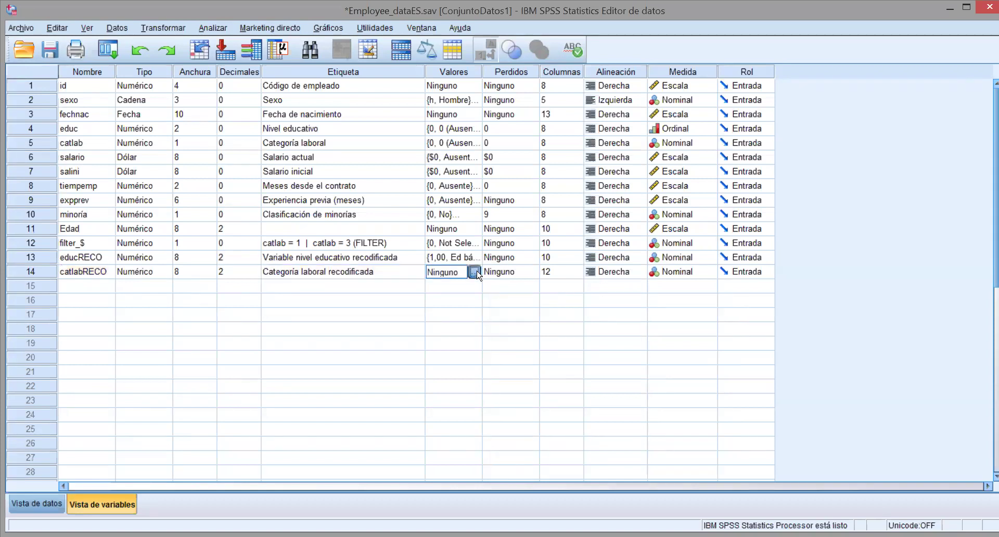
click(474, 272)
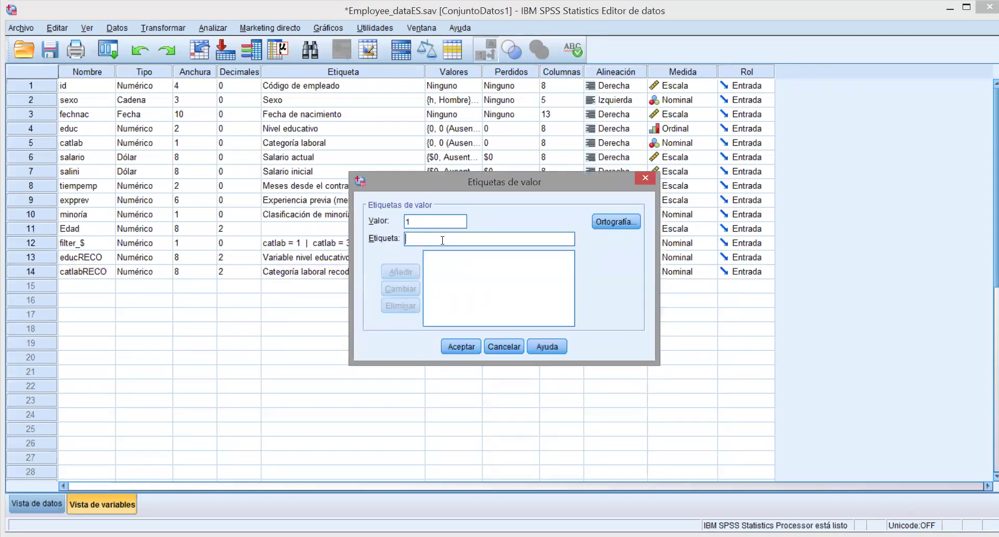
text(Operativosd)
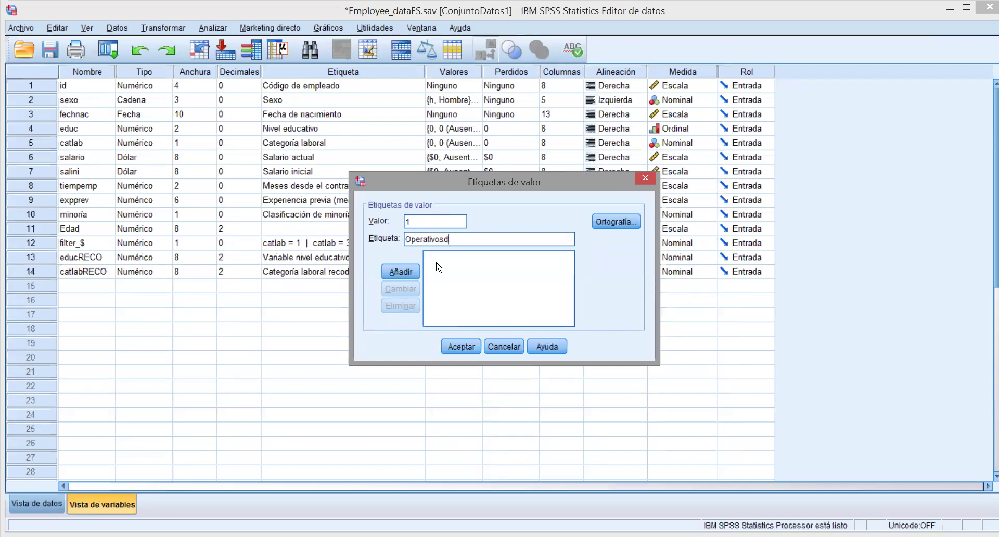
click(401, 271)
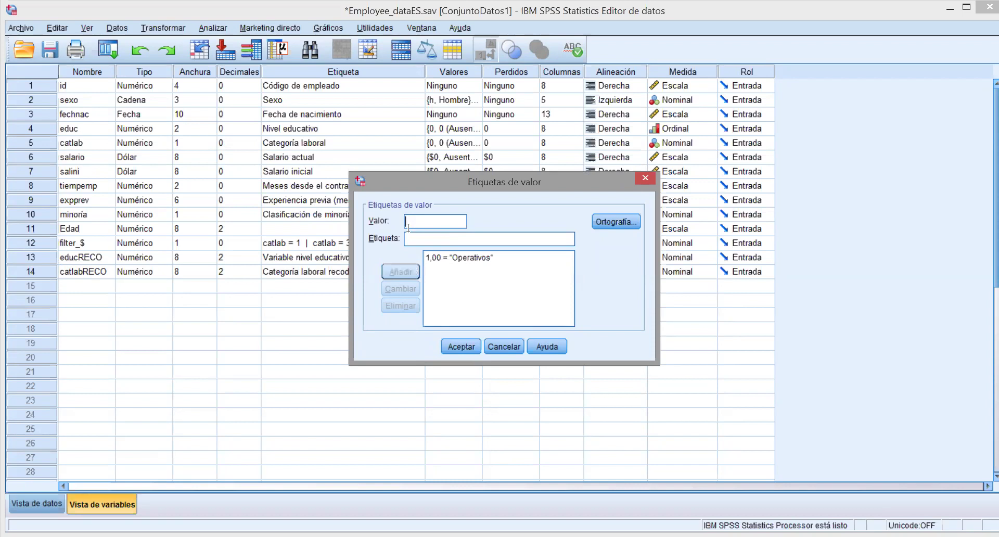
text(Gerent)
click(400, 271)
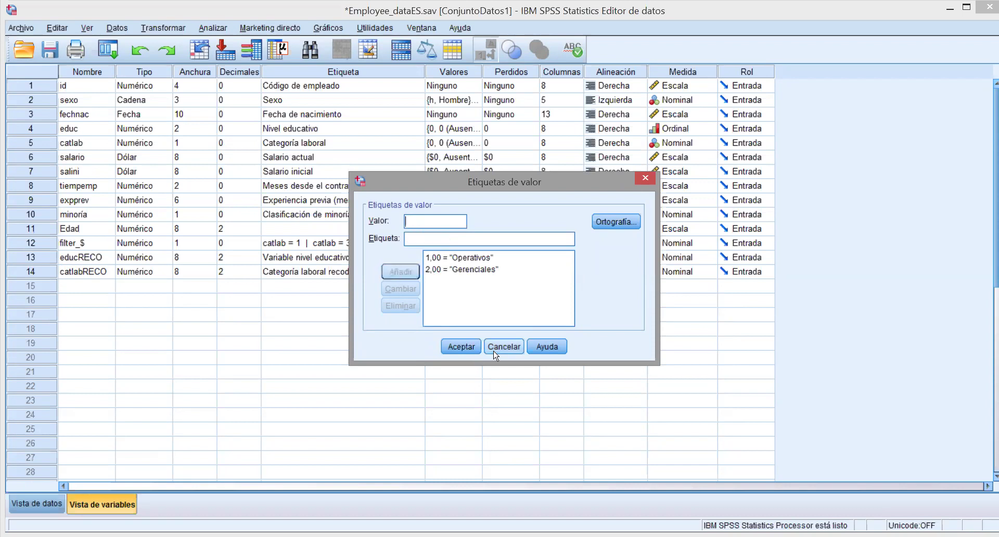
click(461, 347)
Step: Open the Frequencies analysis and remove educRECO and Nivel educativo [educ] from its analysed variables
click(213, 28)
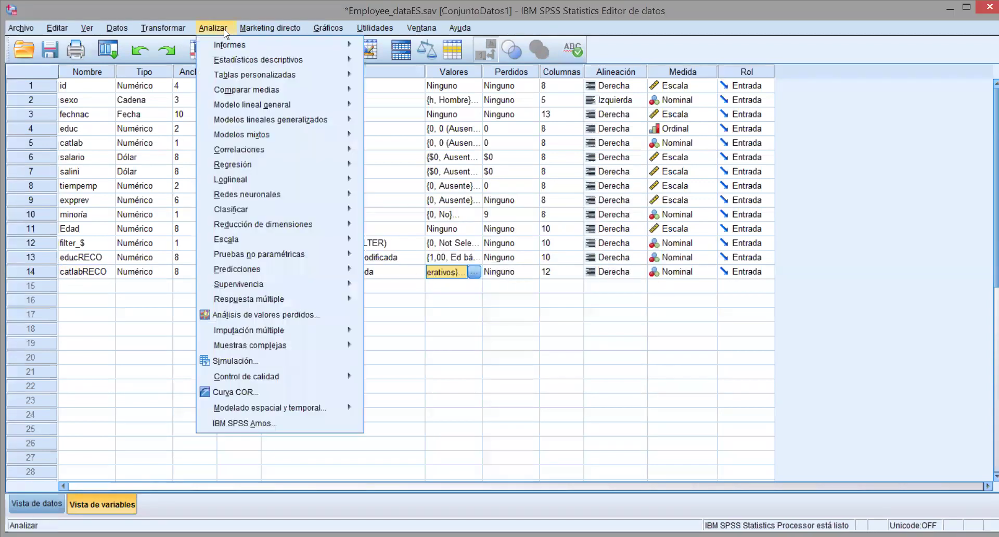
mouse_move(240, 61)
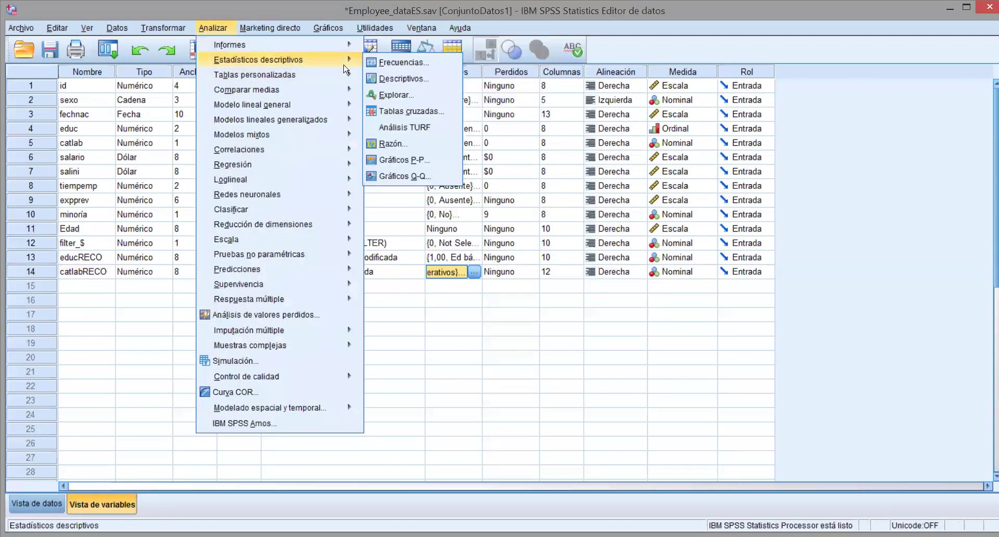
click(382, 66)
click(365, 79)
click(286, 112)
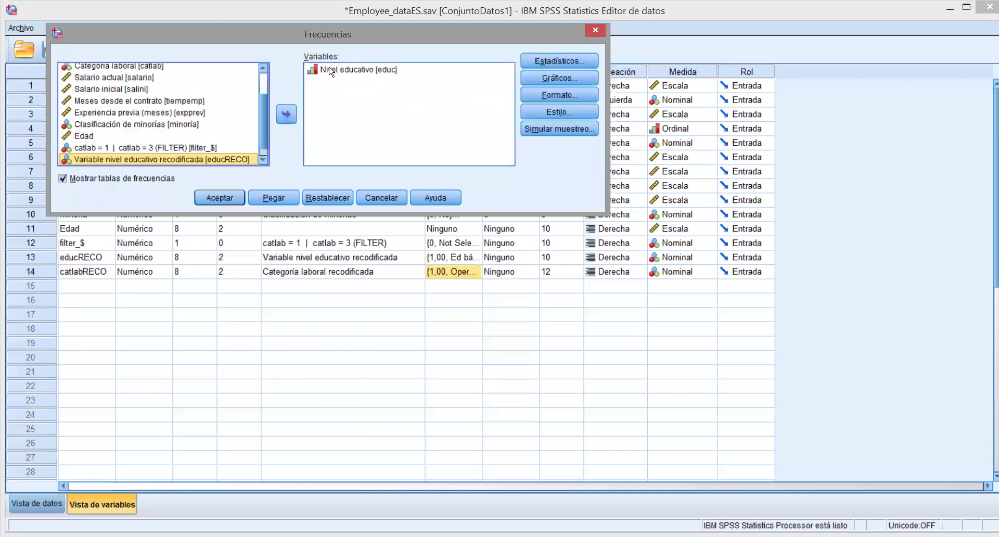
click(285, 113)
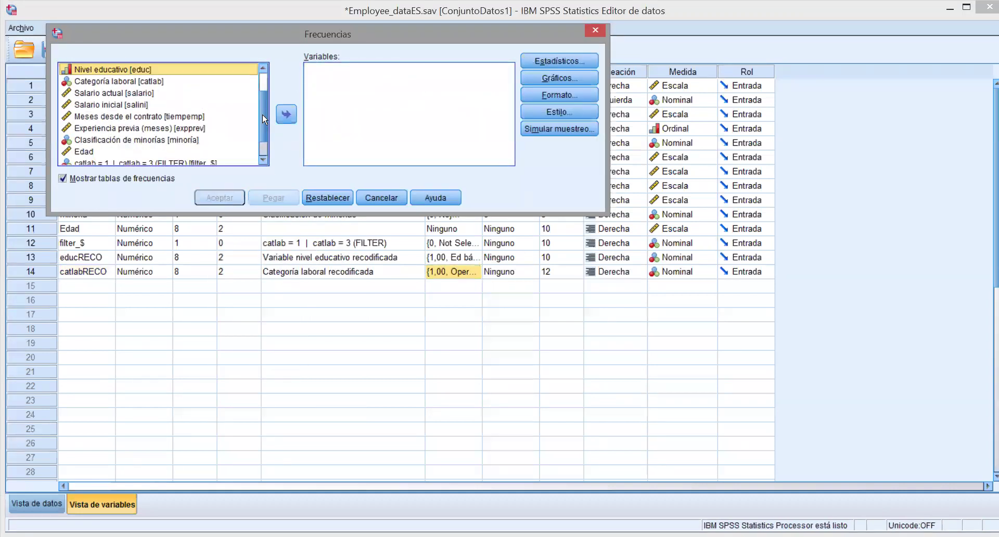
Step: Add Categoría laboral [catlab] and Categoría laboral recodificada [catlabRECO] to the frequency analysis and run it
scroll(261, 121, down, 1)
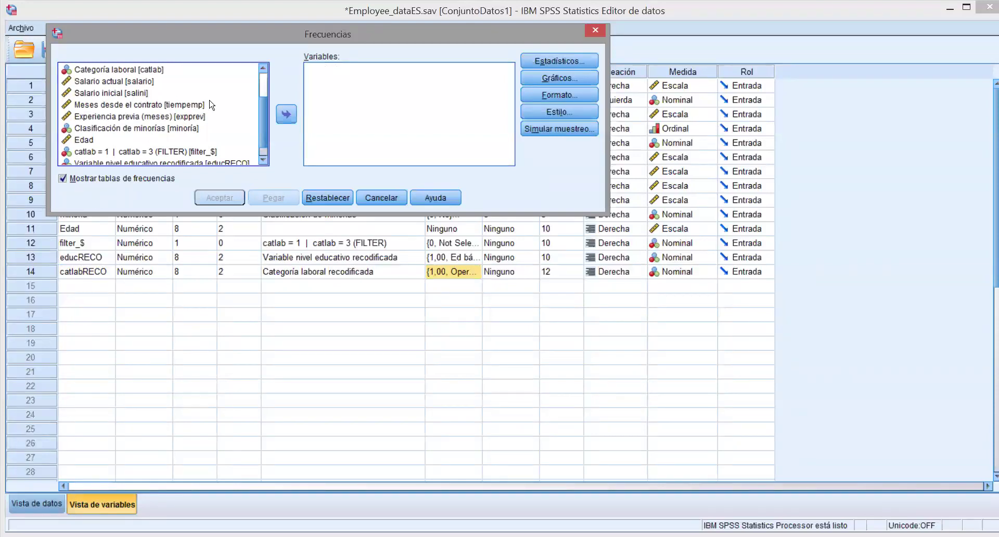
click(163, 71)
click(279, 121)
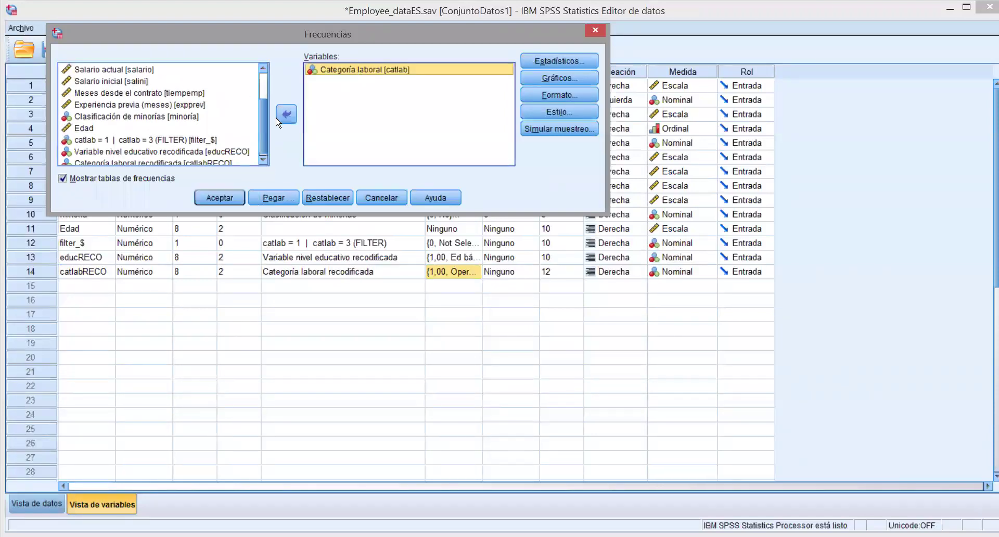
scroll(269, 141, down, 1)
click(192, 160)
click(290, 117)
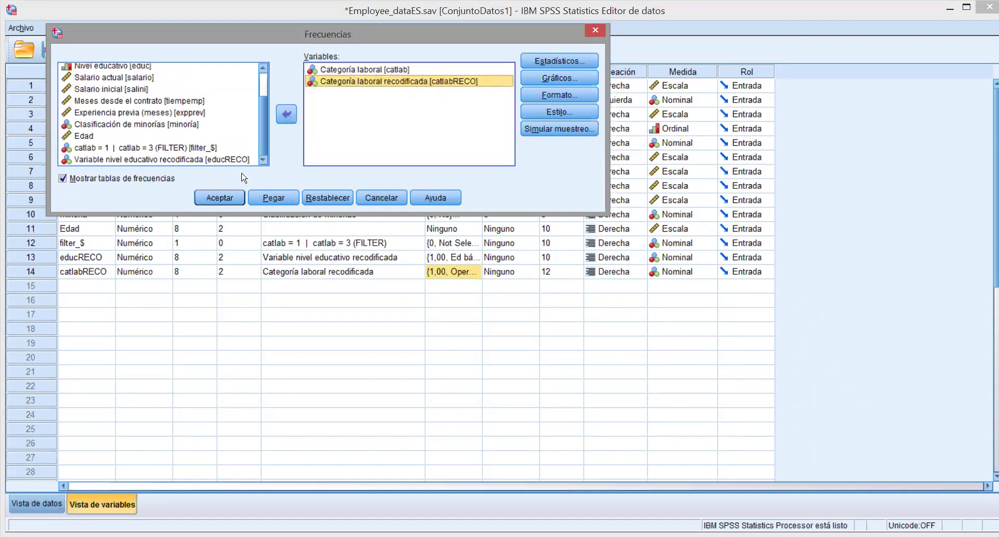
click(220, 198)
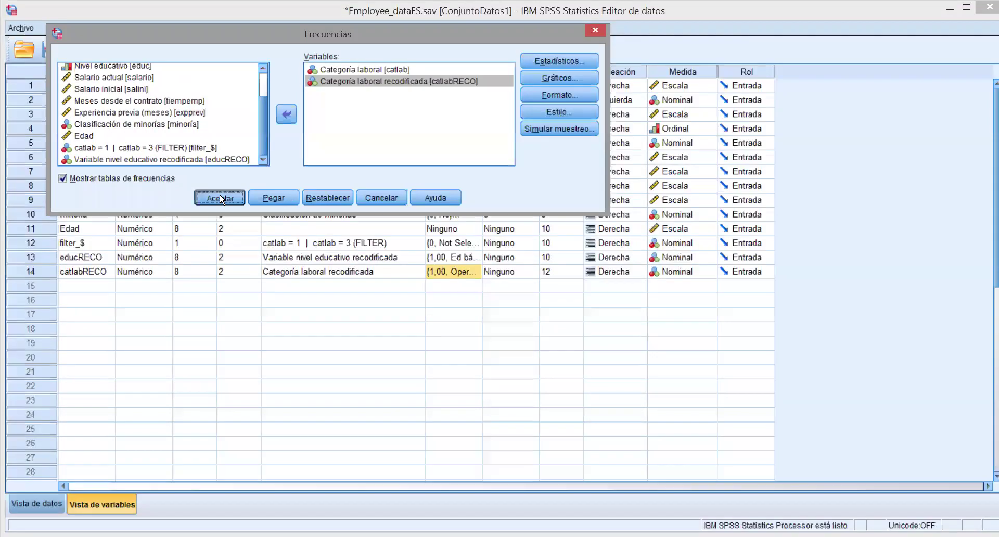
Step: Generate the frequency output and compare the Categoría laboral table with the Categoría laboral recodificada table
click(221, 199)
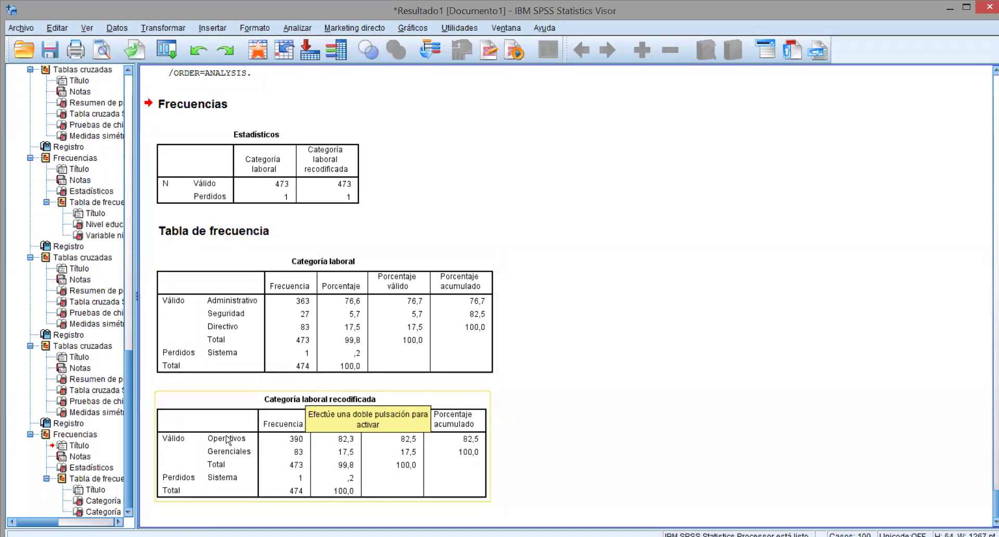
click(287, 407)
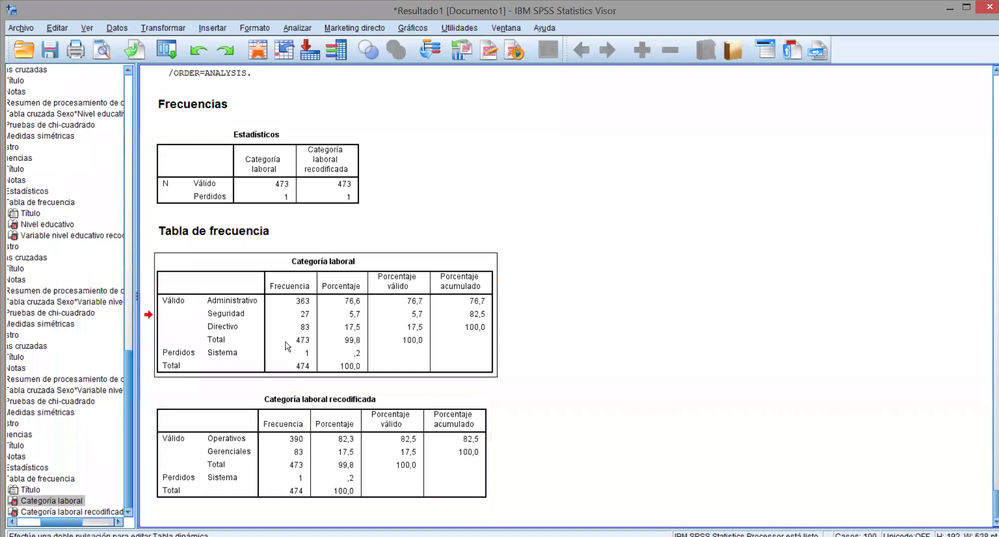
drag(292, 428, 670, 422)
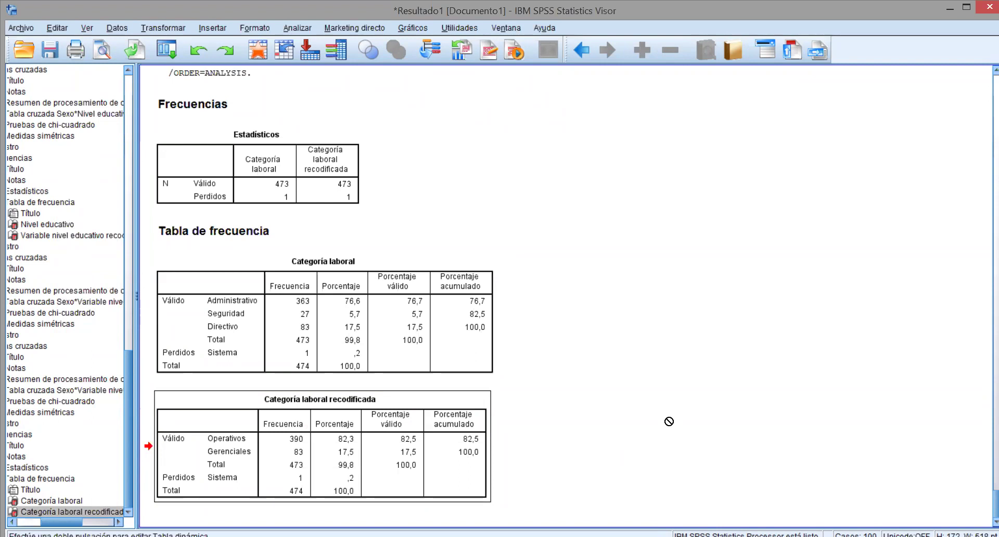
click(358, 260)
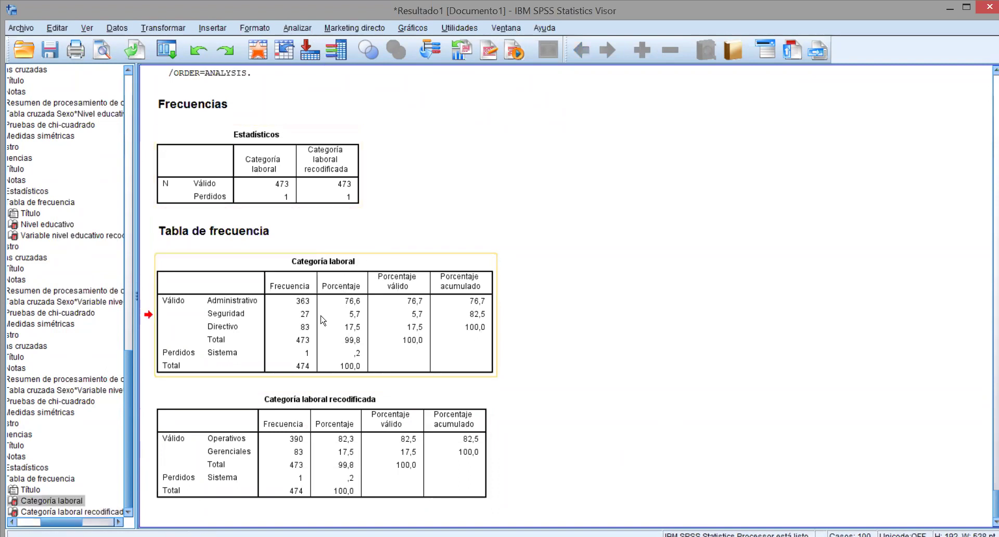
Step: Run a crosstab of Sexo by Categoría laboral [catlab], replacing educRECO as the column variable, and review its chi-square tests
click(297, 28)
mouse_move(422, 65)
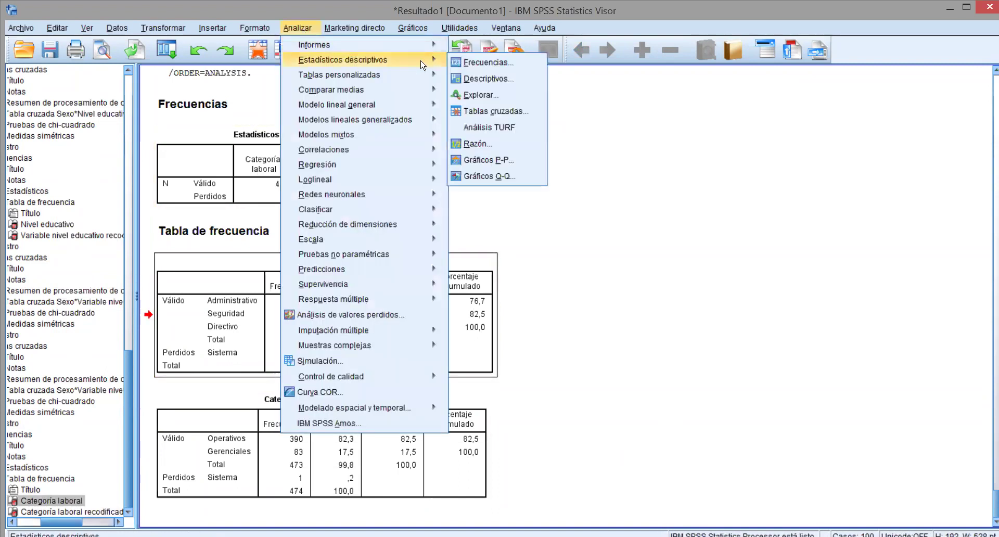
click(479, 114)
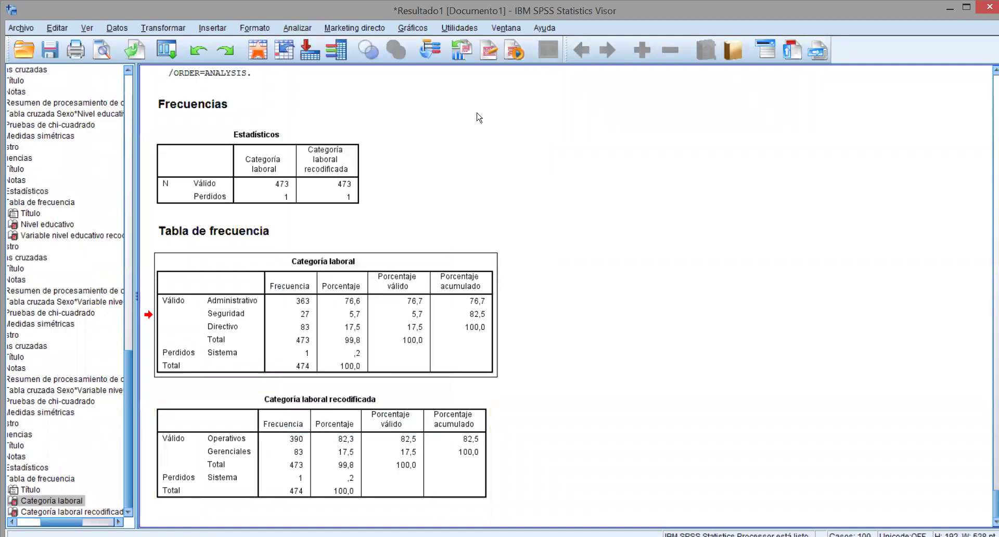
click(541, 177)
drag(541, 177, 207, 257)
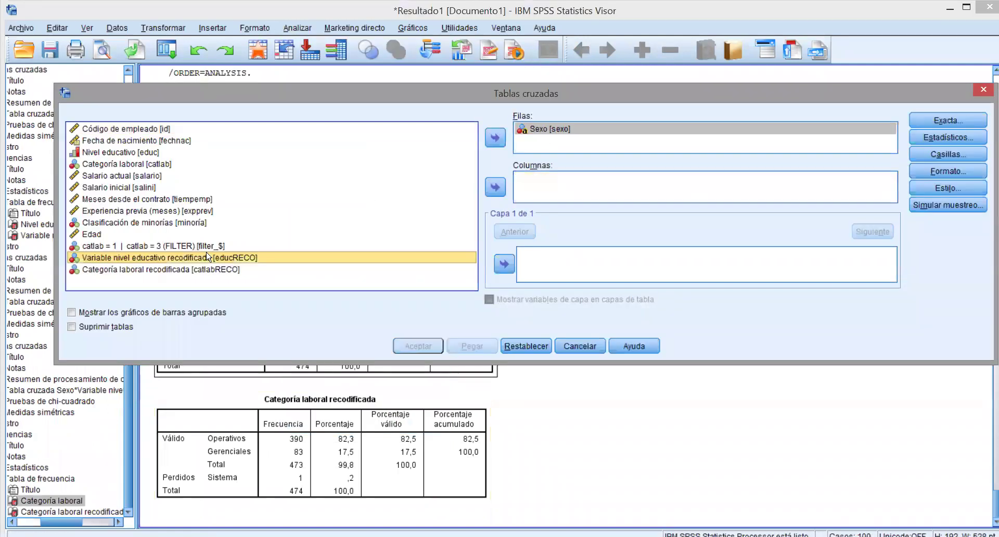
click(138, 164)
click(495, 187)
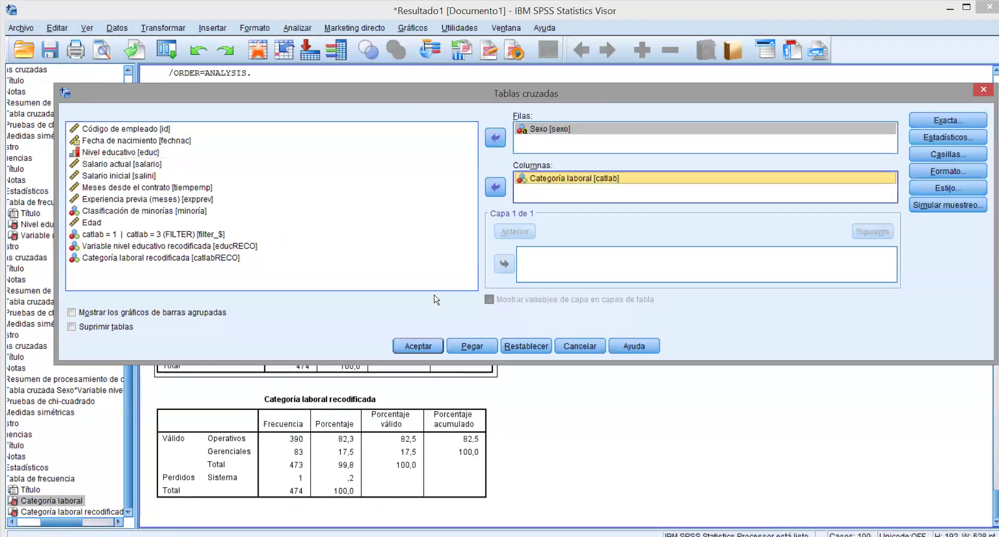
click(417, 348)
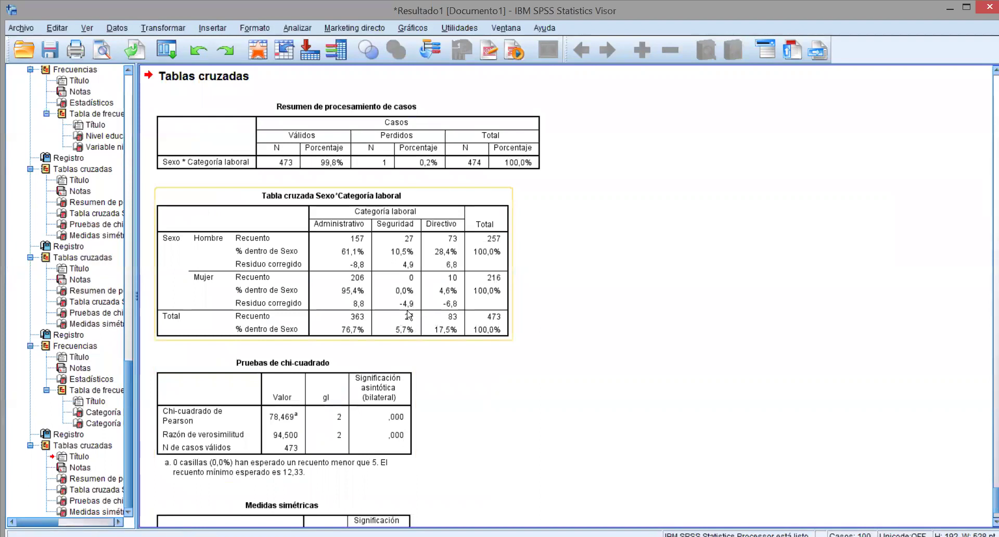
click(234, 474)
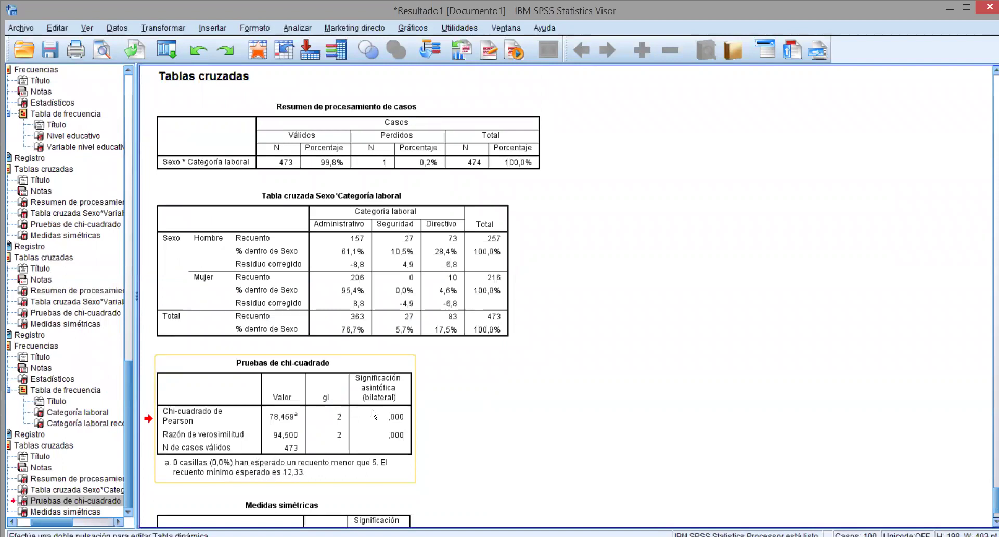
click(432, 310)
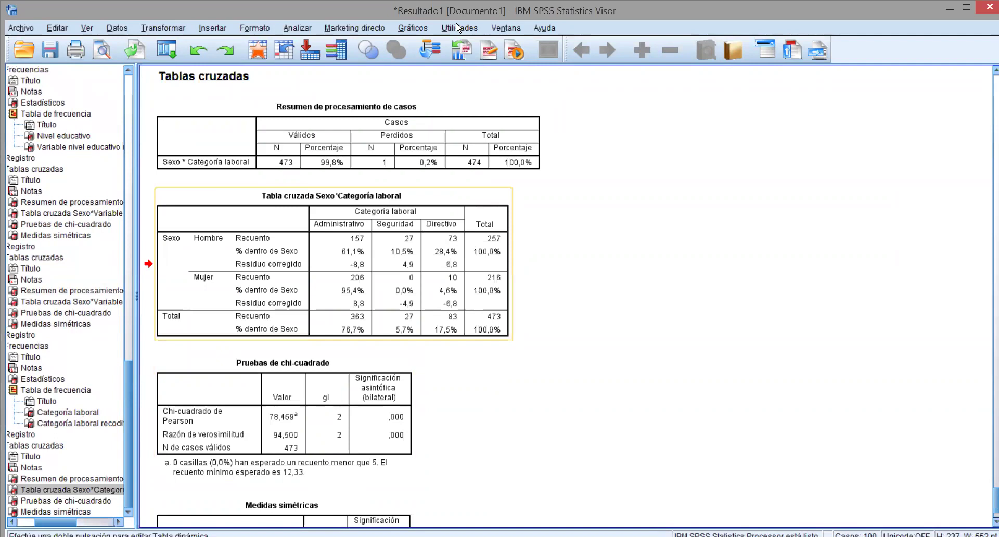
Step: Run the Sexo crosstab with Categoría laboral recodificada [catlabRECO] as the column variable instead of catlab, and review its tables
click(298, 29)
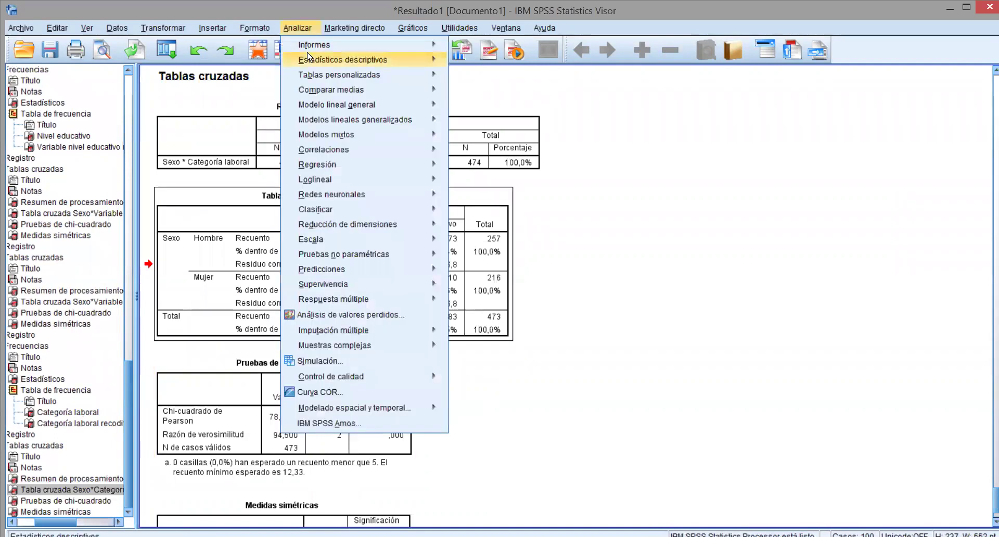
mouse_move(310, 58)
click(476, 111)
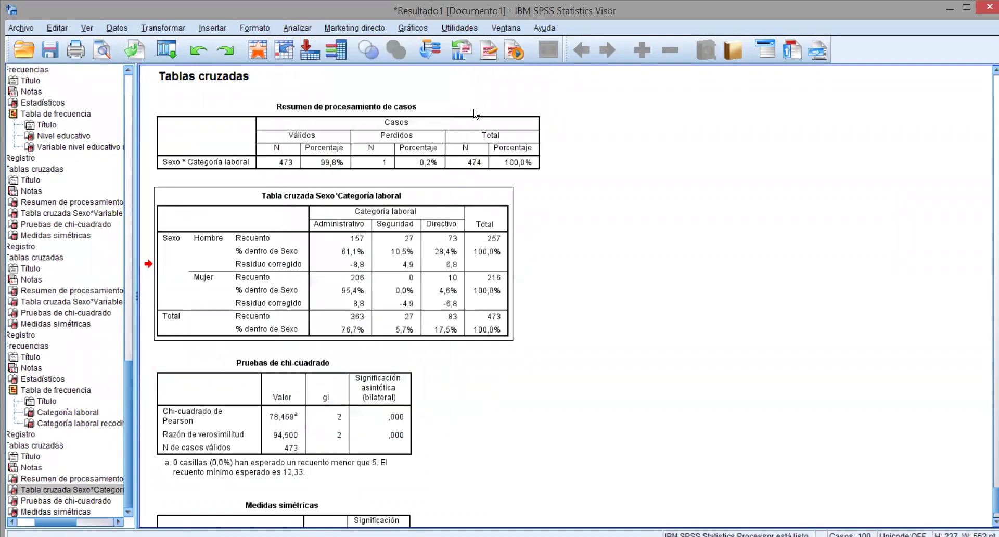
click(497, 188)
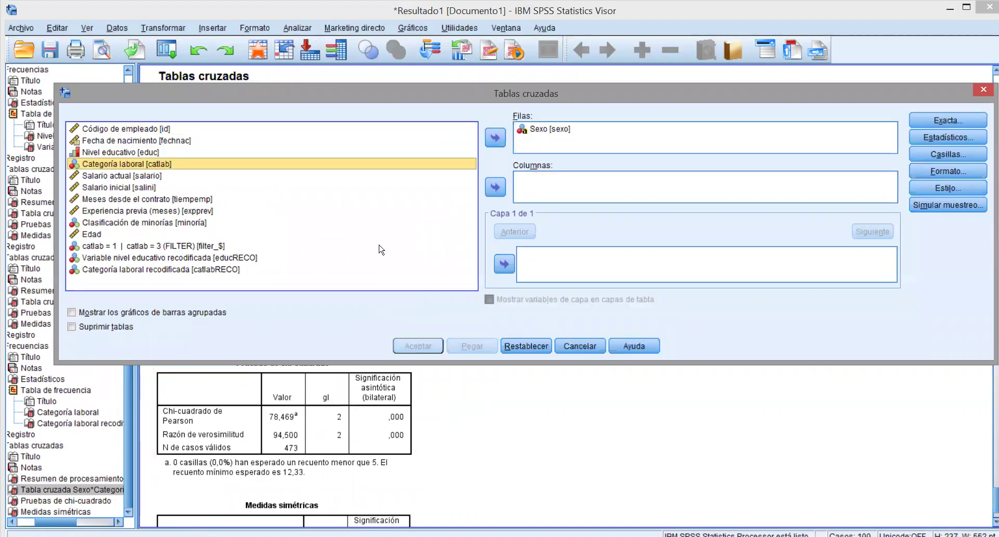
click(125, 270)
click(495, 187)
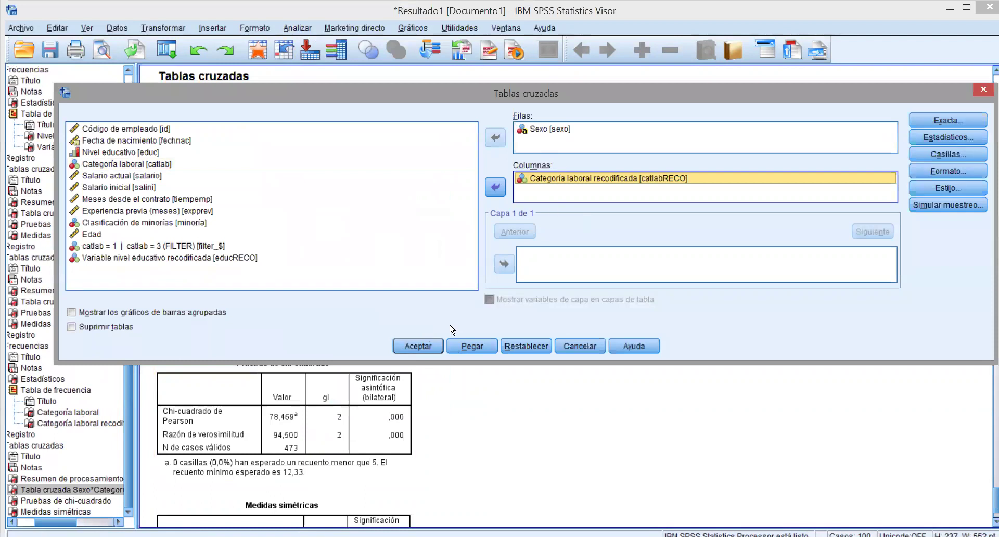
click(426, 348)
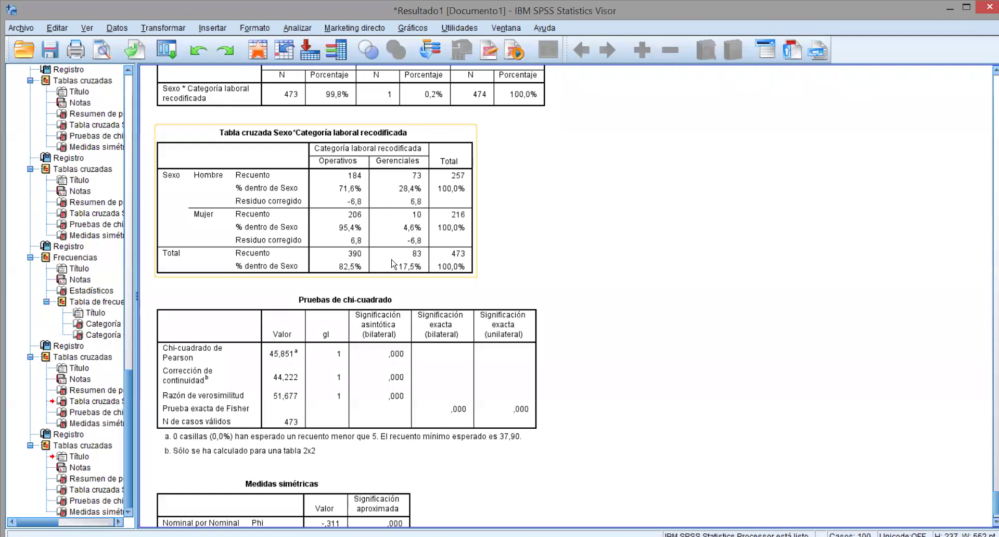
click(277, 372)
click(356, 266)
drag(387, 223, 623, 254)
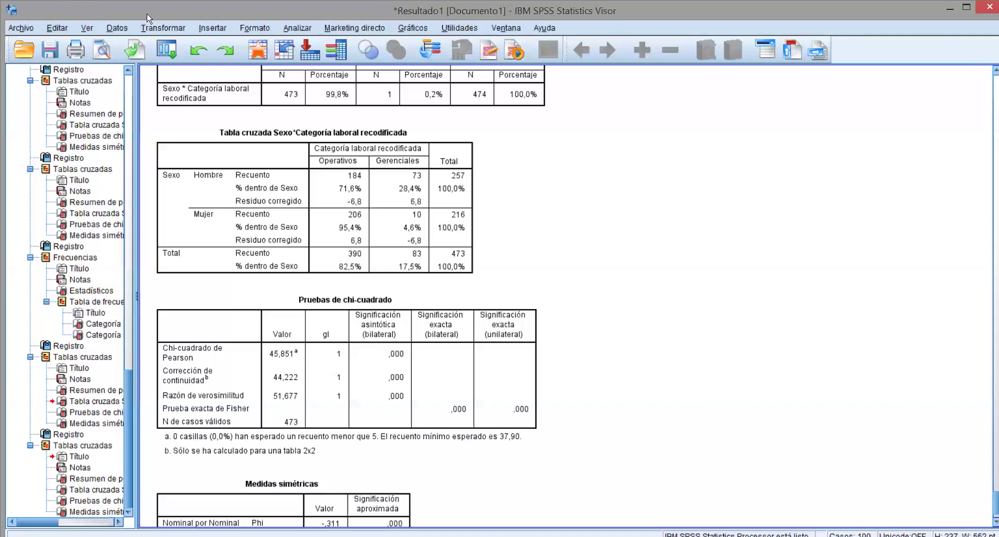
click(121, 30)
click(120, 30)
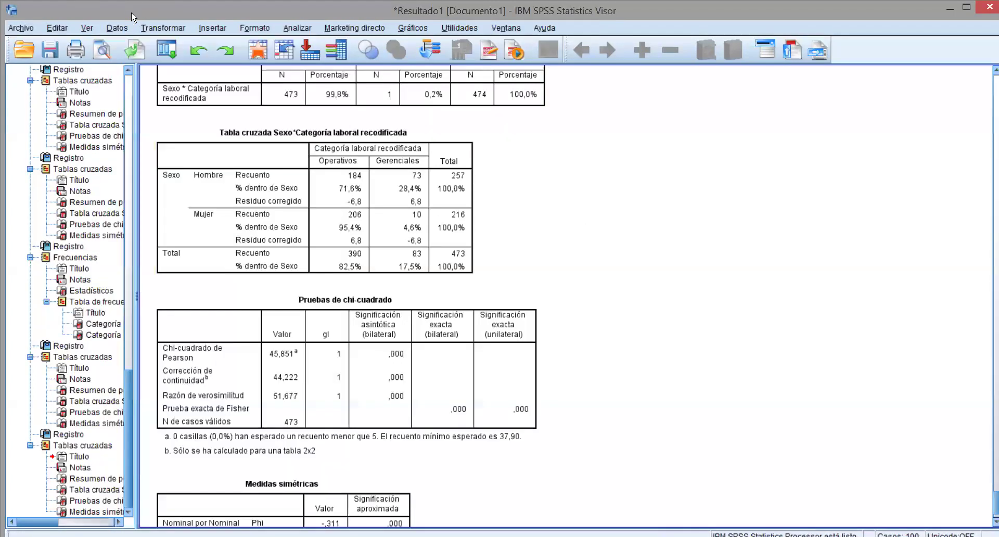
click(120, 31)
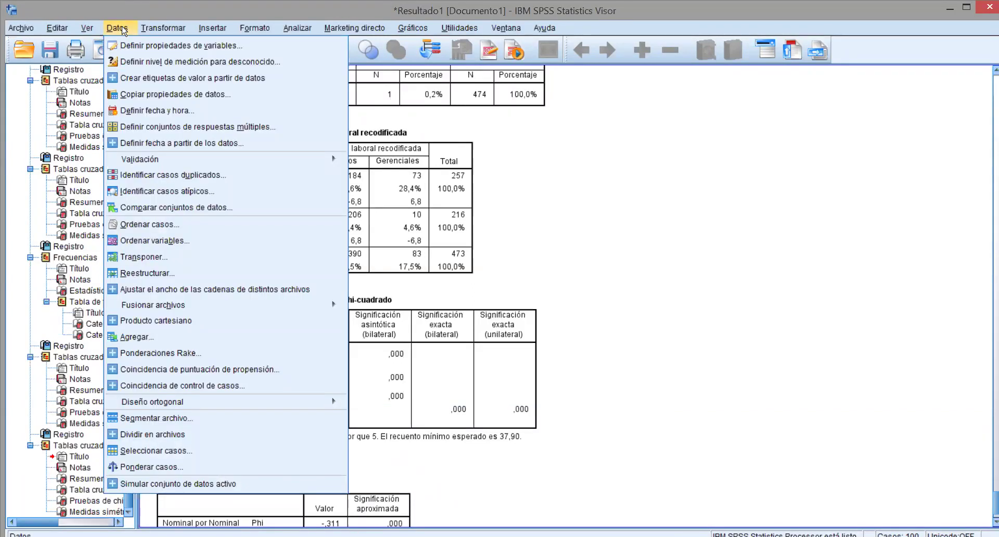
Step: Open the Frequencies analysis and remove Categoría laboral [catlab] and Categoría laboral recodificada [catlabRECO] from its analysed variables
click(299, 29)
mouse_move(411, 61)
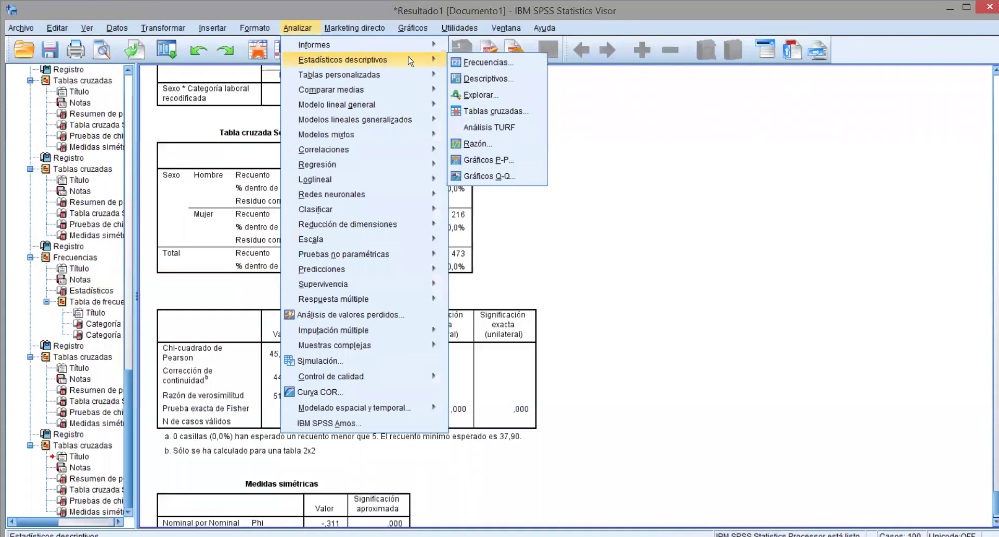
click(465, 63)
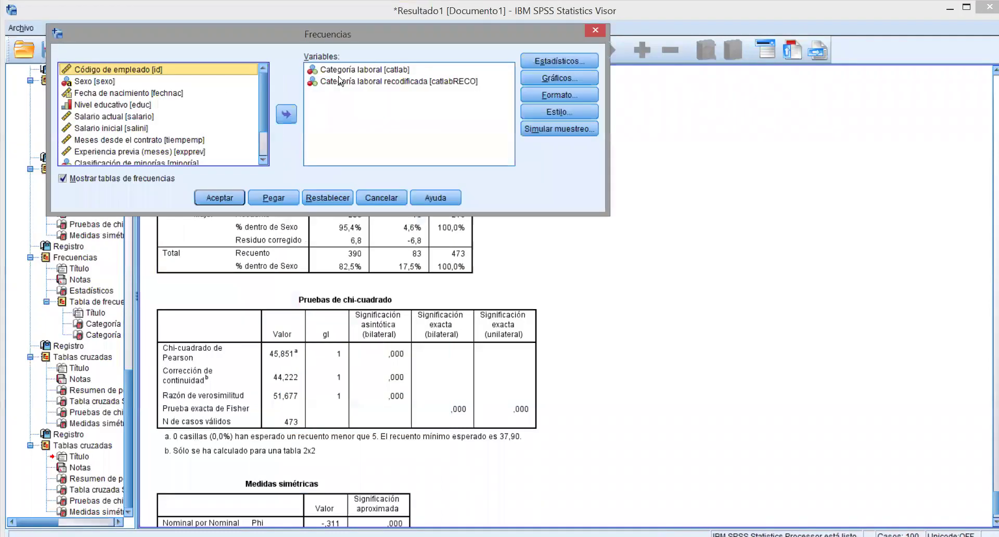
click(286, 115)
click(364, 69)
click(286, 114)
scroll(267, 135, down, 2)
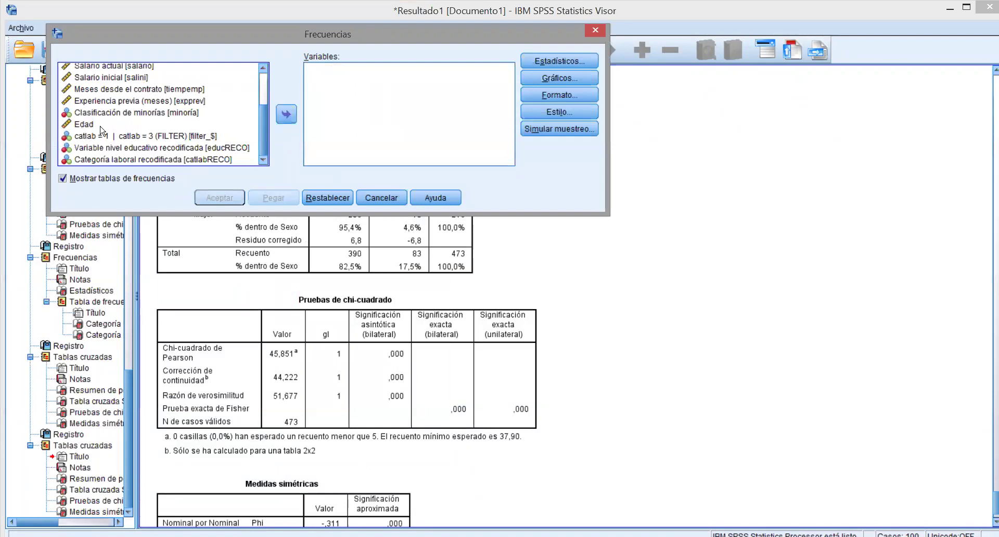
Step: Add Sexo [sexo] to the frequency analysis, run it and review the Sexo frequency table
drag(265, 122, 261, 75)
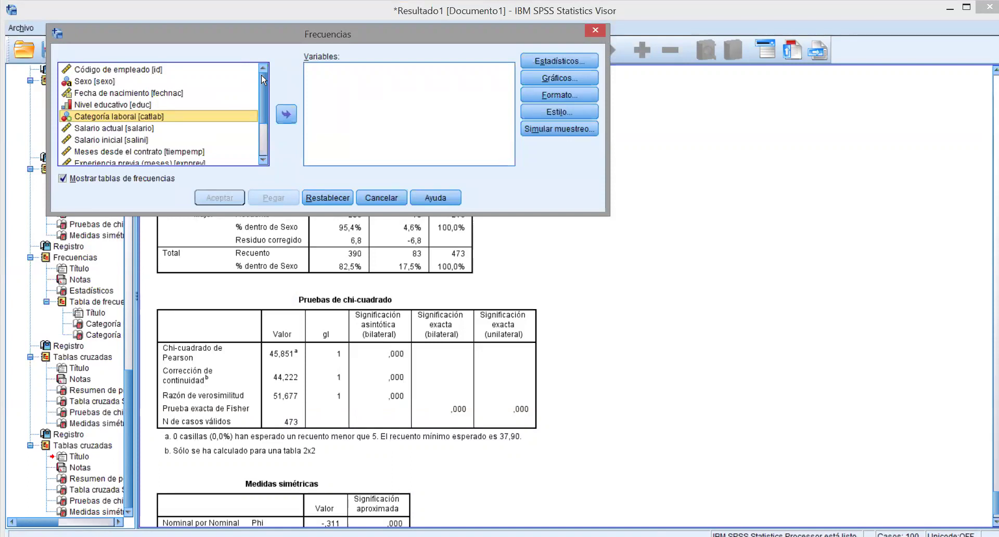
click(81, 82)
click(285, 114)
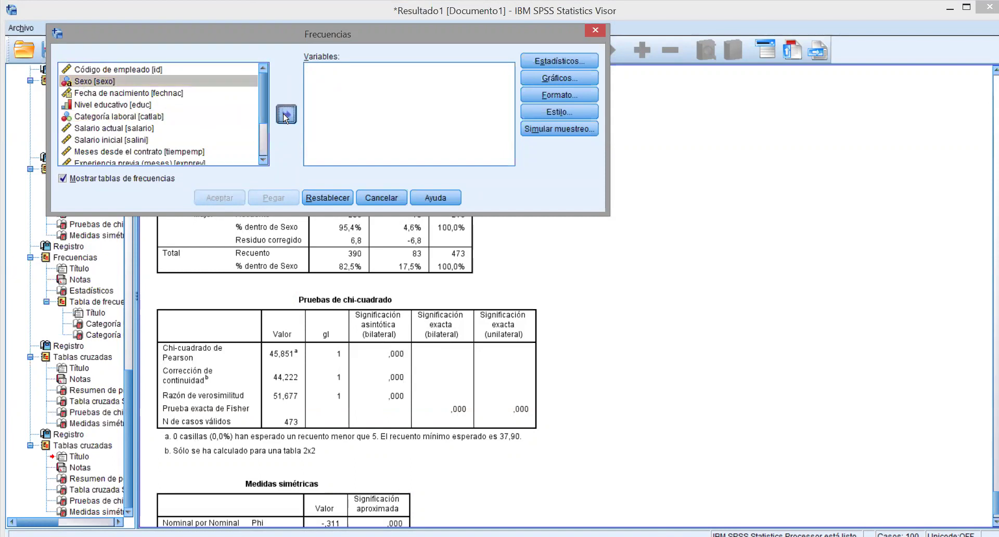
click(235, 198)
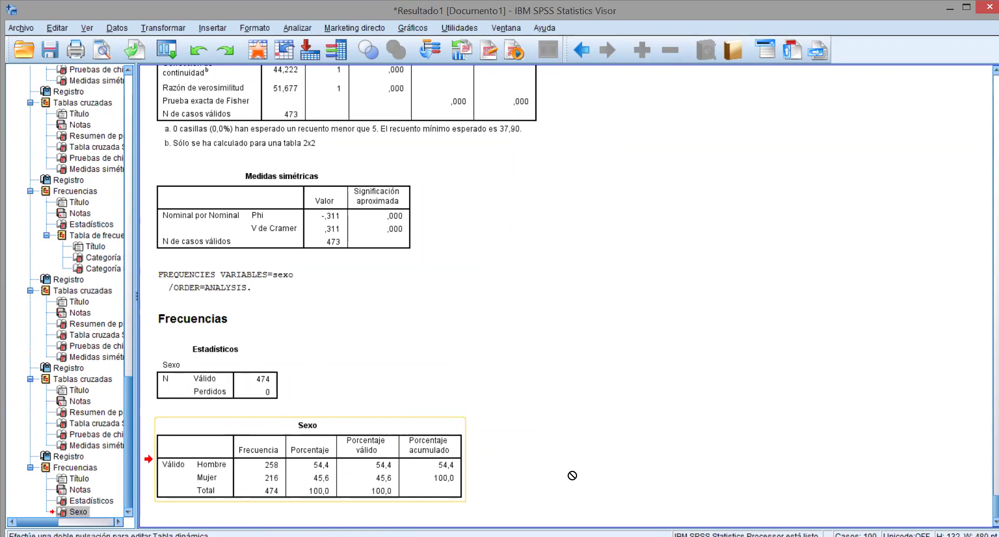
click(566, 442)
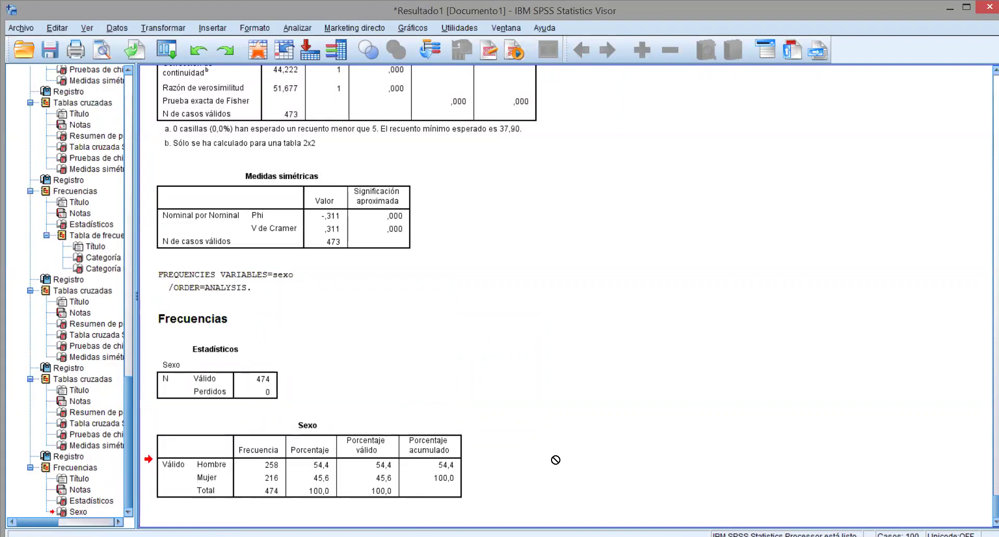
click(211, 477)
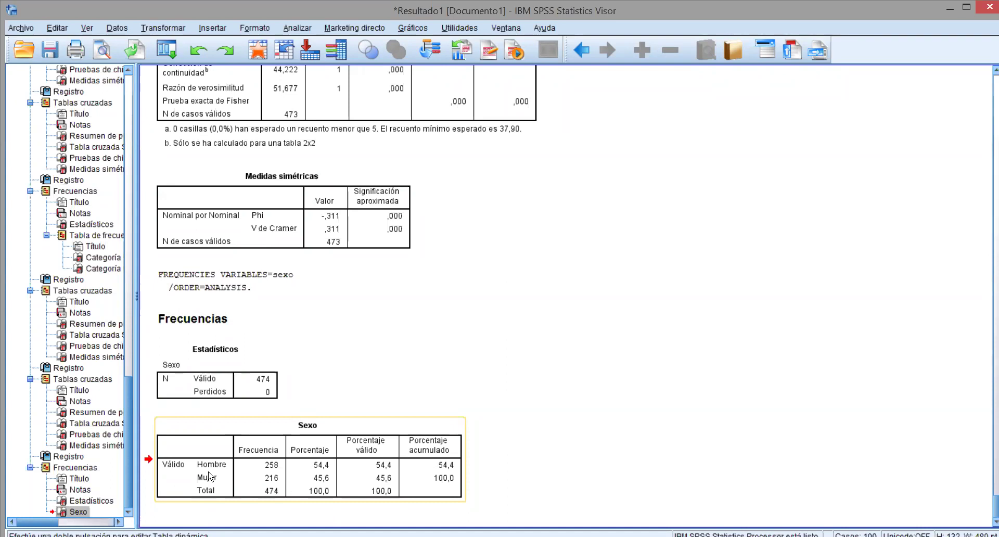
click(274, 304)
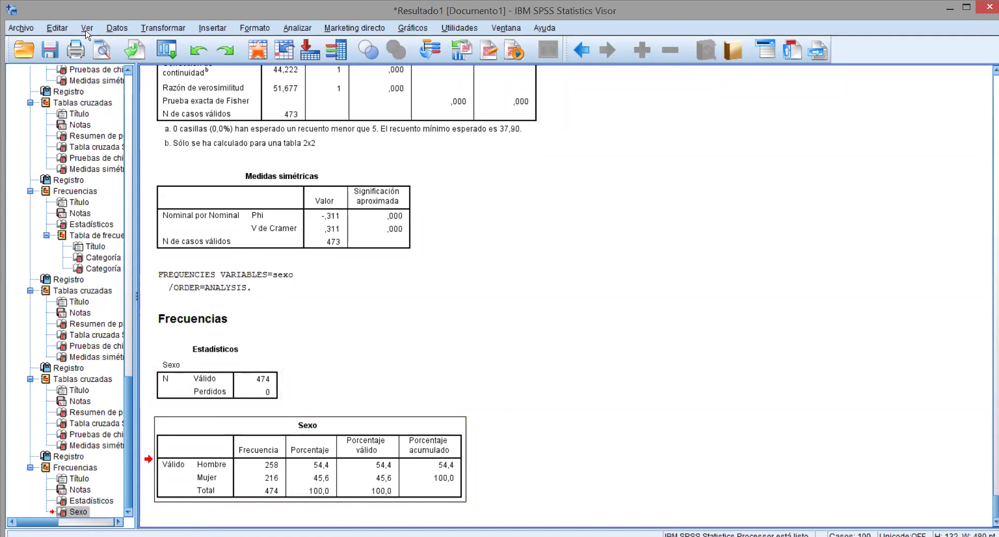
Step: Open Select Cases for the employee dataset and compare the options for all cases and for cases satisfying a condition
click(526, 211)
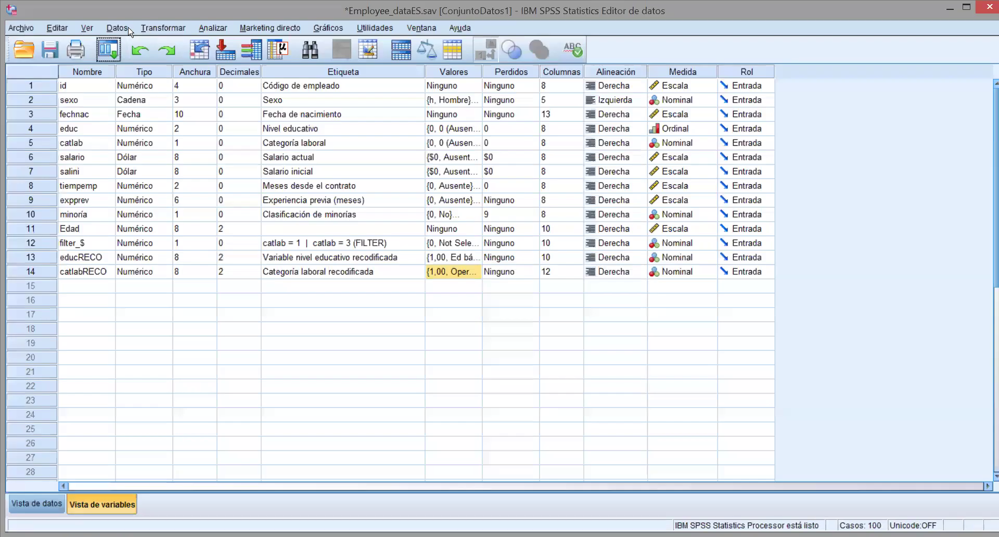
click(129, 31)
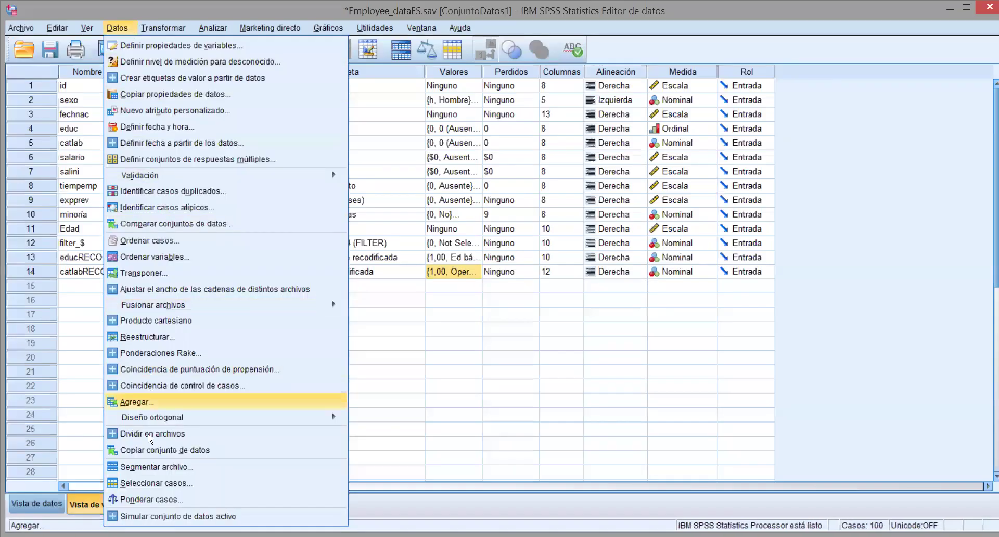
click(157, 484)
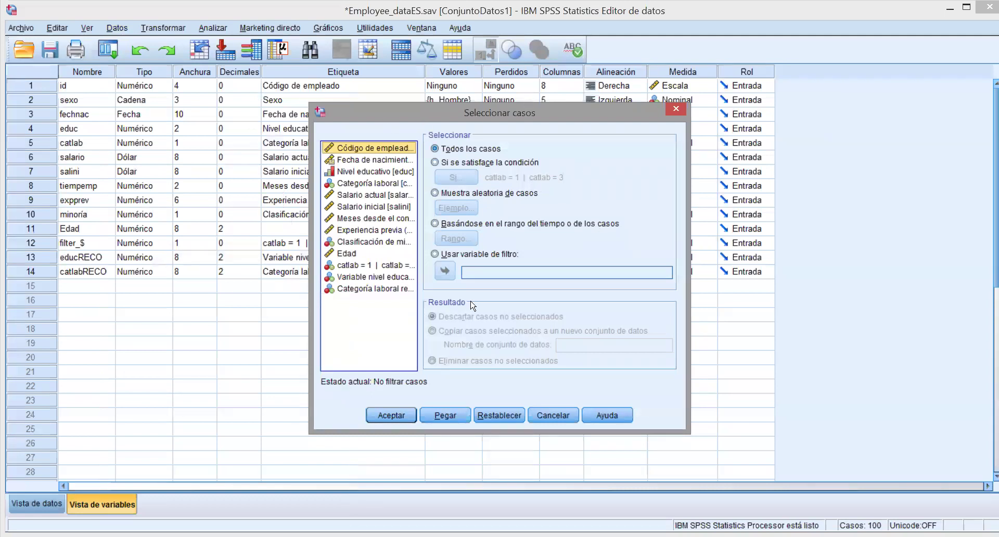
click(484, 162)
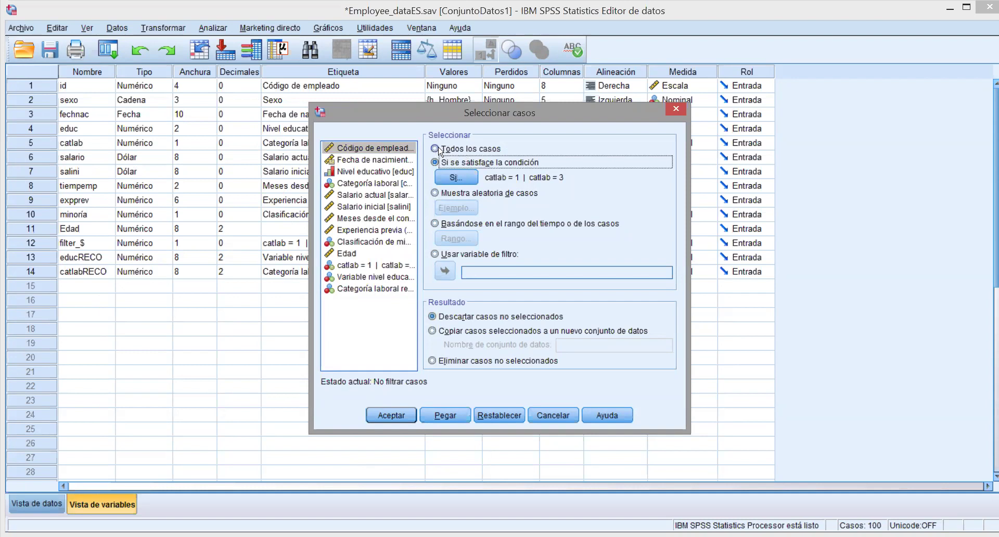
click(449, 151)
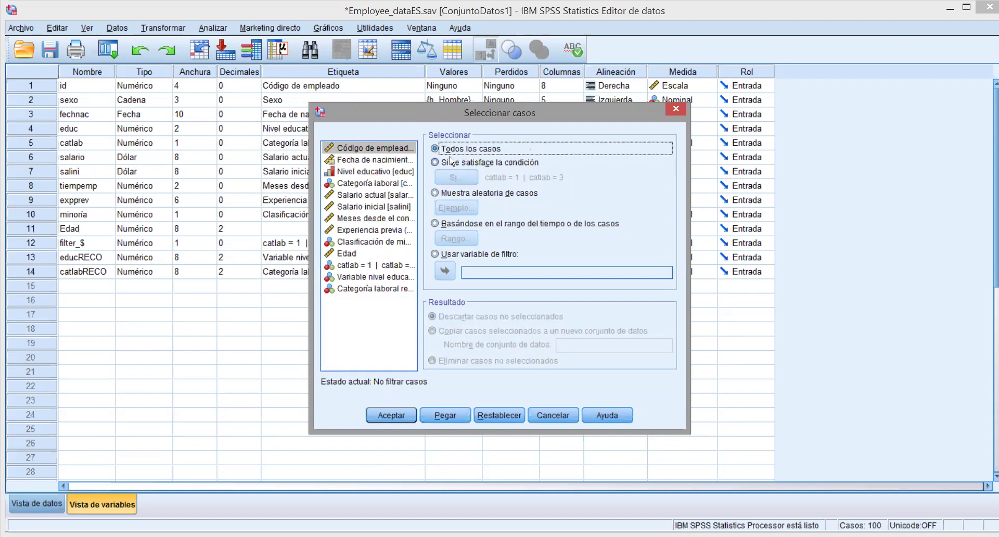
click(461, 163)
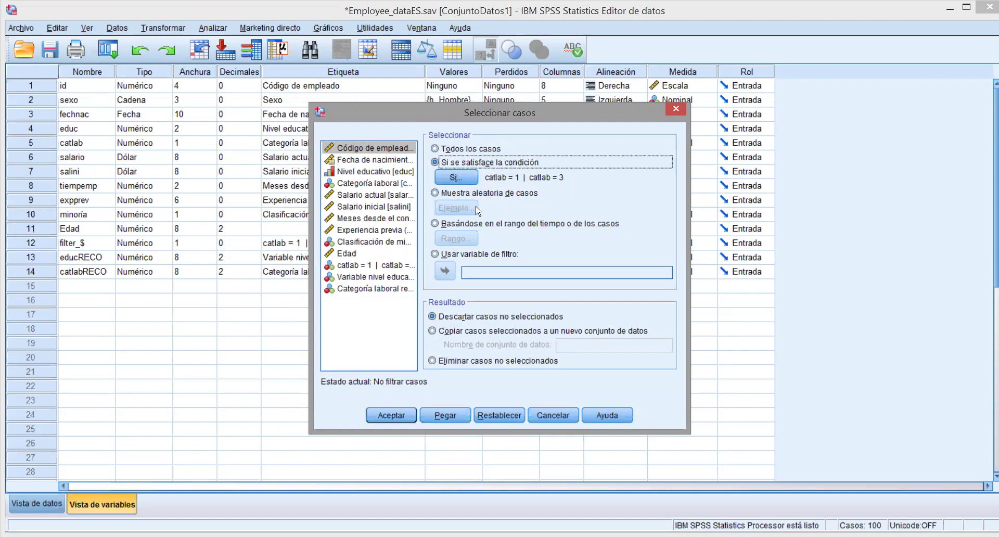
Step: Explore the random sample and case range options in Select Cases, and try Código de empleado [id] as the filter variable
click(503, 194)
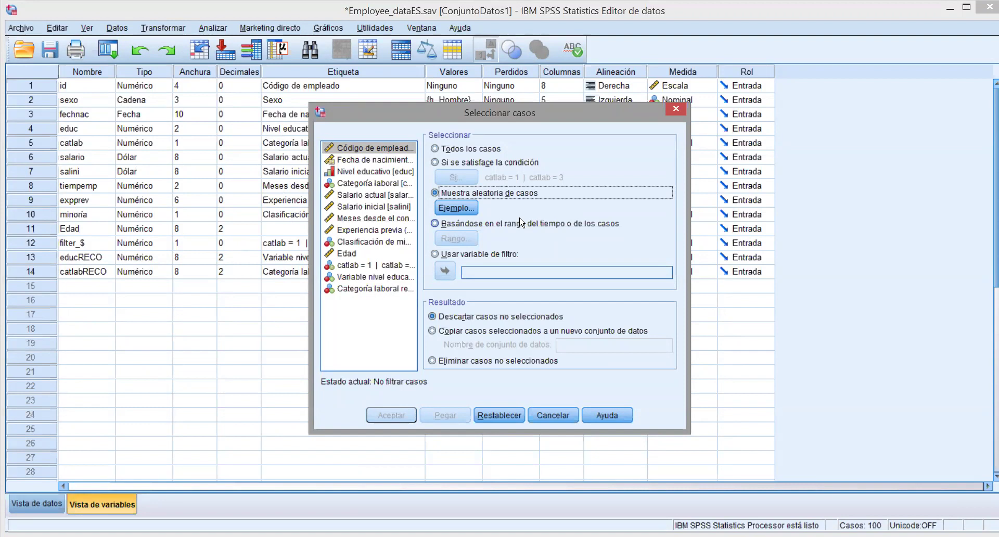
click(507, 223)
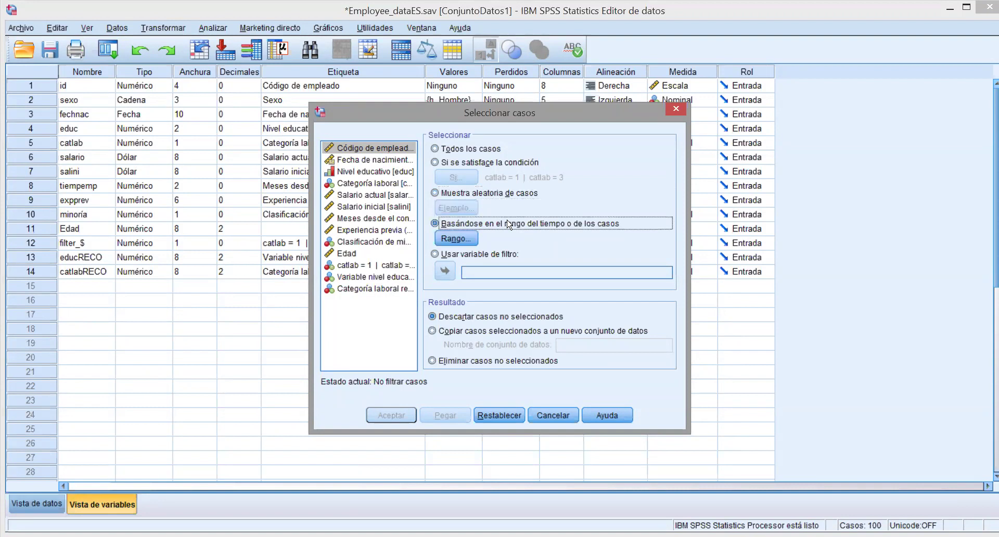
click(470, 241)
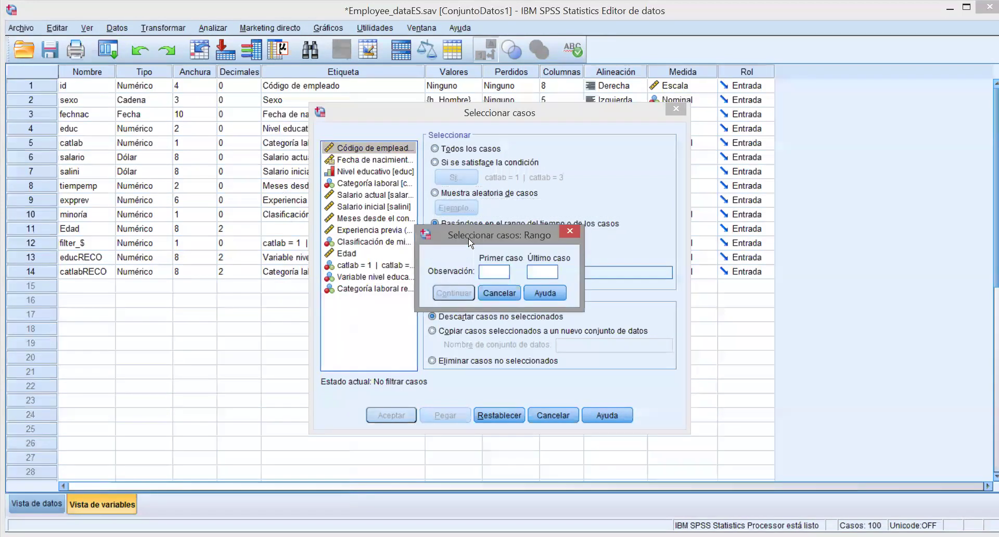
click(569, 233)
click(575, 229)
click(480, 255)
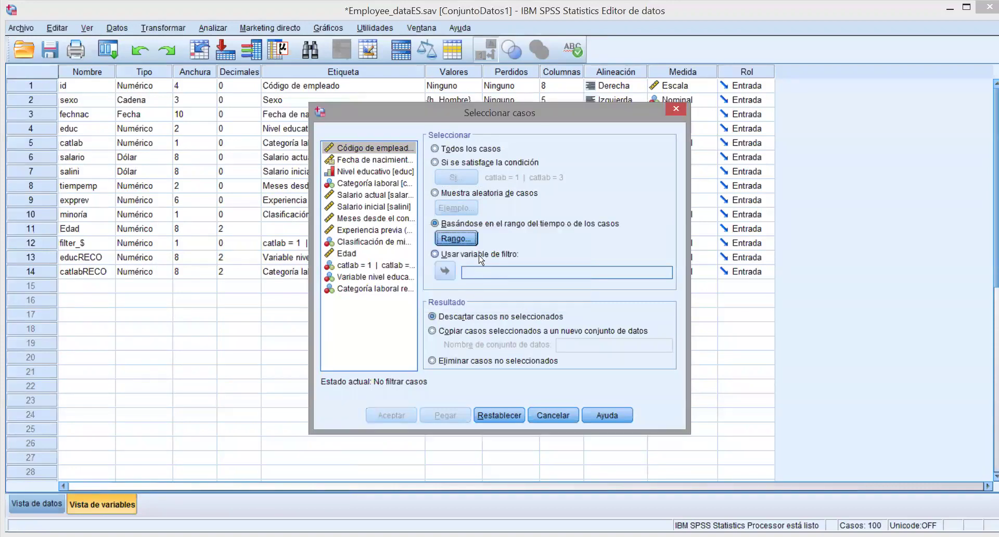
click(451, 272)
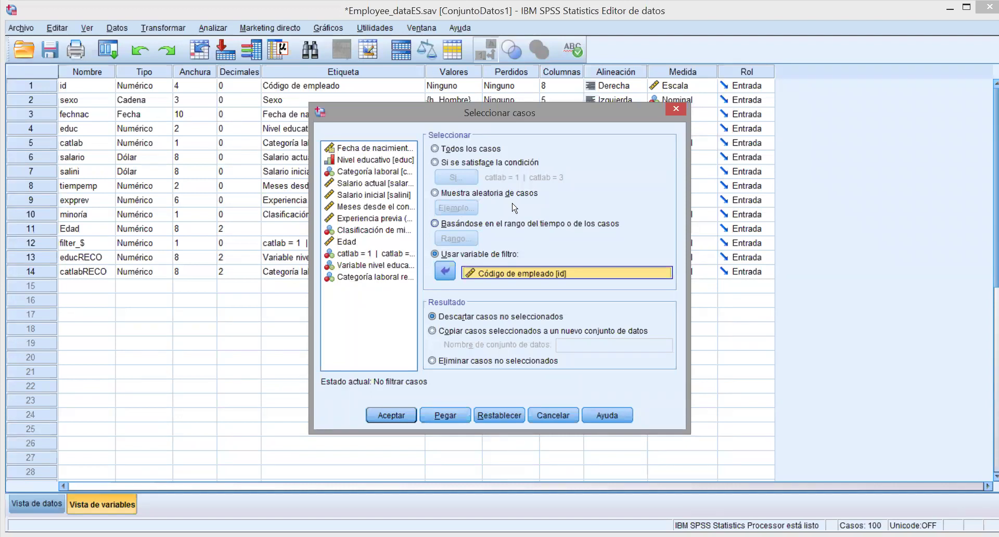
Step: Switch back to condition-based selection, clear the condition expression, and cancel the case selection without applying it
click(436, 163)
click(451, 178)
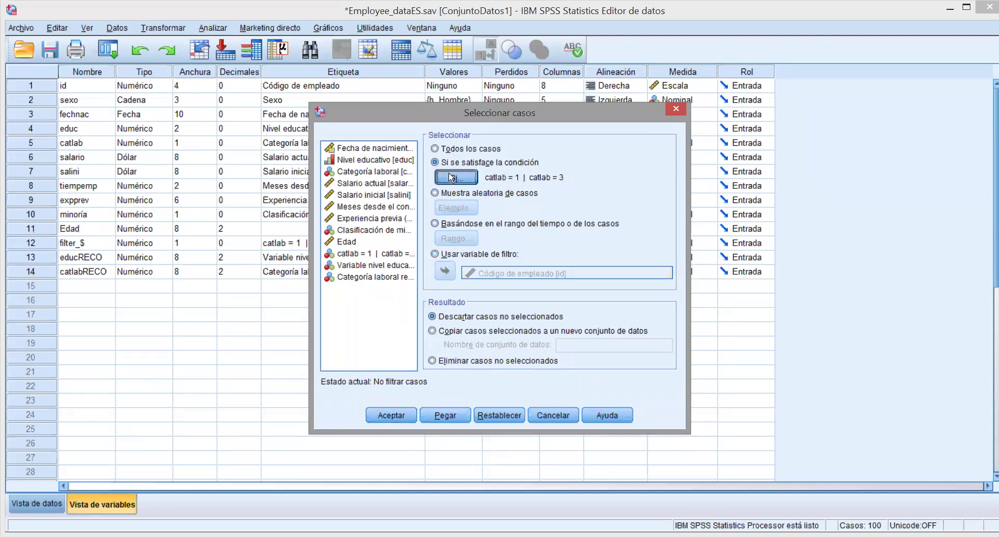
key(ctrl+a)
key(Delete)
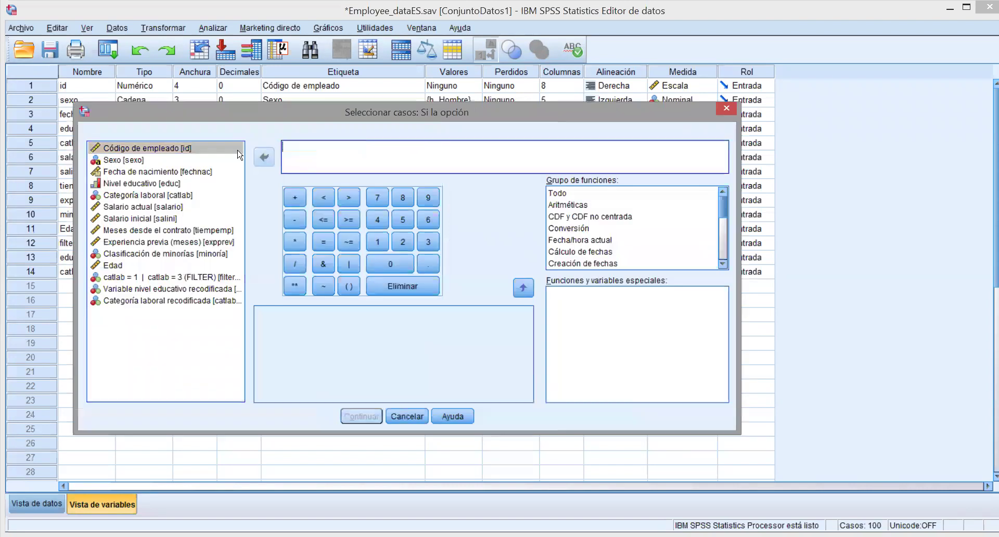
click(727, 108)
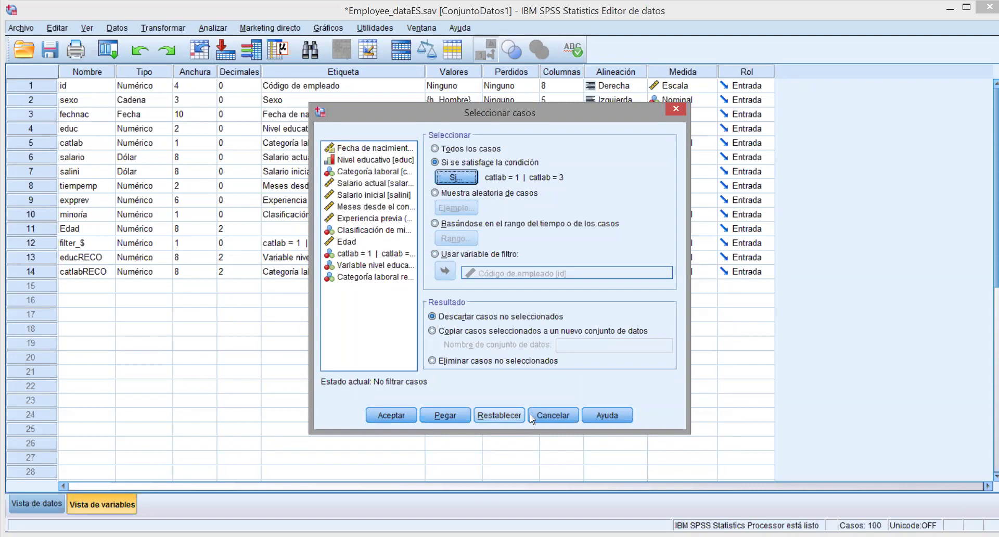
click(546, 415)
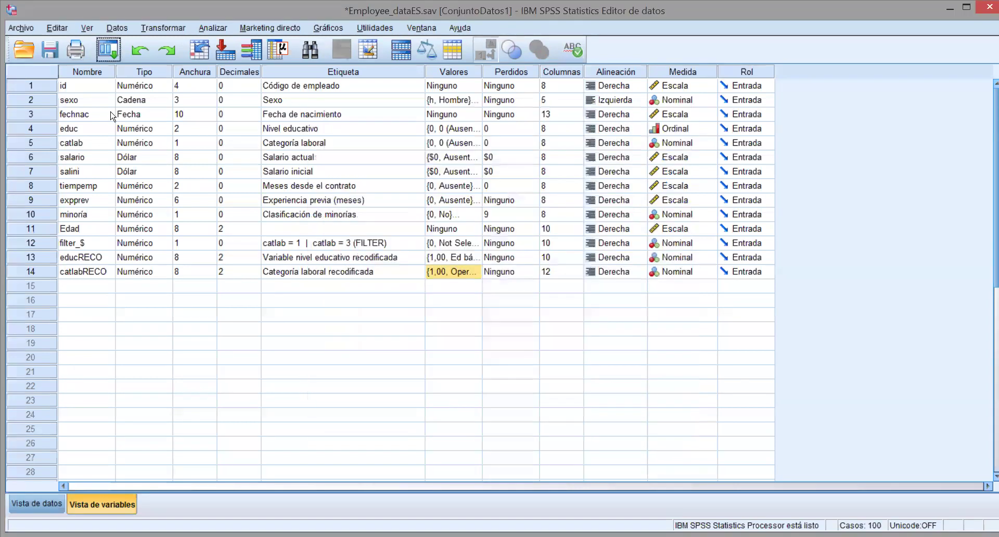
Step: Select the variable type setting of sexo in the variable definitions
click(122, 103)
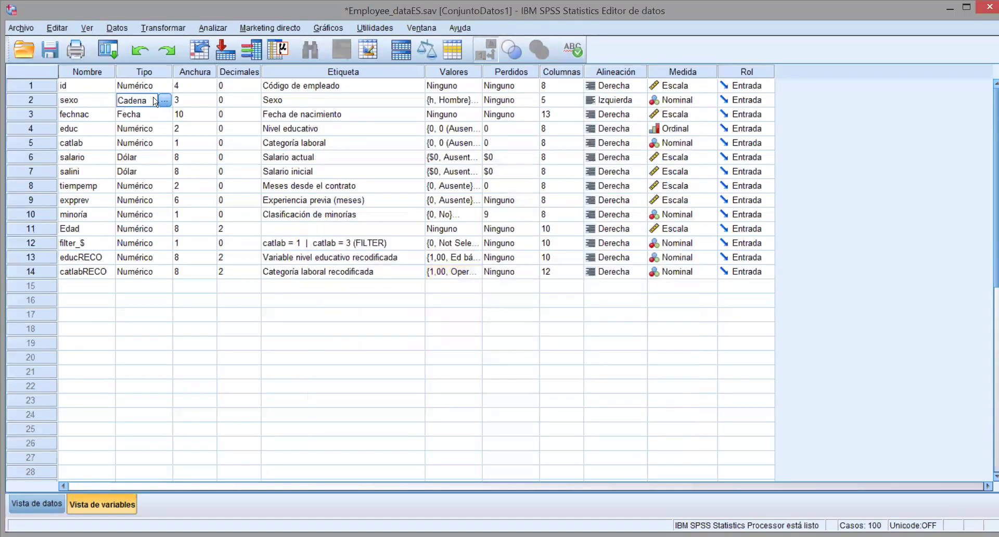
Step: Examine the value labels of the sexo variable and the string codes assigned to Hombre and Mujer
click(475, 103)
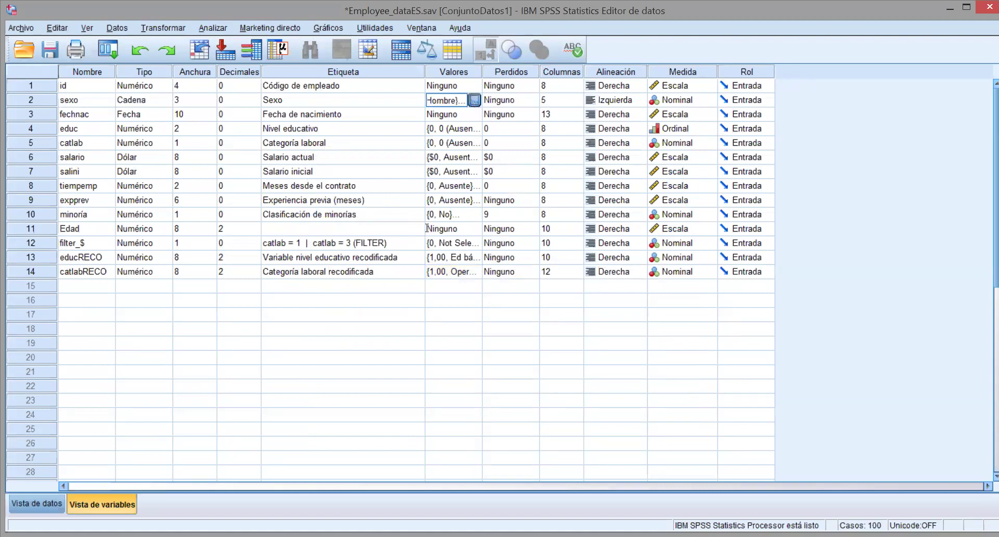
click(440, 258)
click(443, 269)
click(442, 257)
click(445, 269)
click(446, 257)
click(446, 269)
click(446, 257)
click(445, 269)
click(446, 258)
click(446, 269)
click(447, 257)
click(450, 269)
click(447, 257)
click(446, 270)
click(446, 258)
click(446, 269)
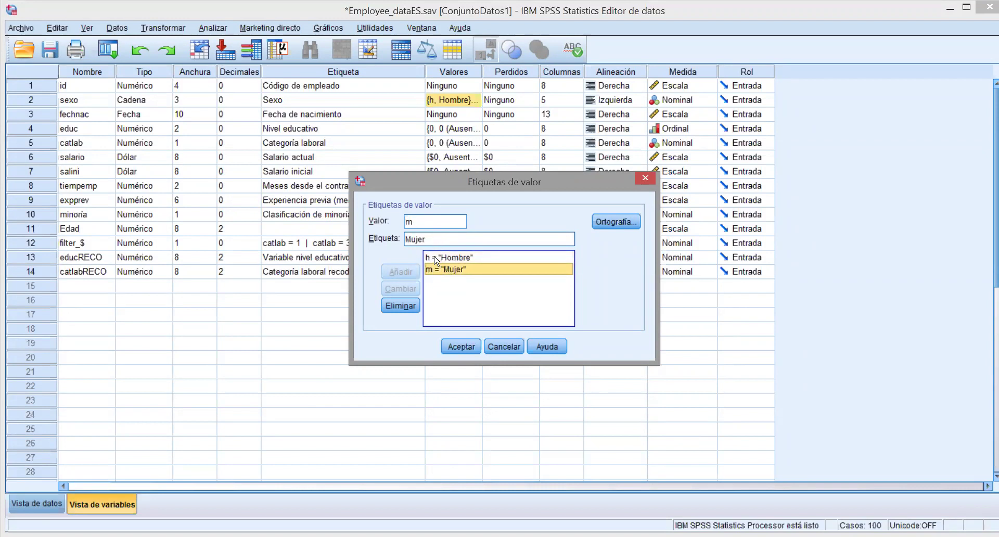
click(642, 181)
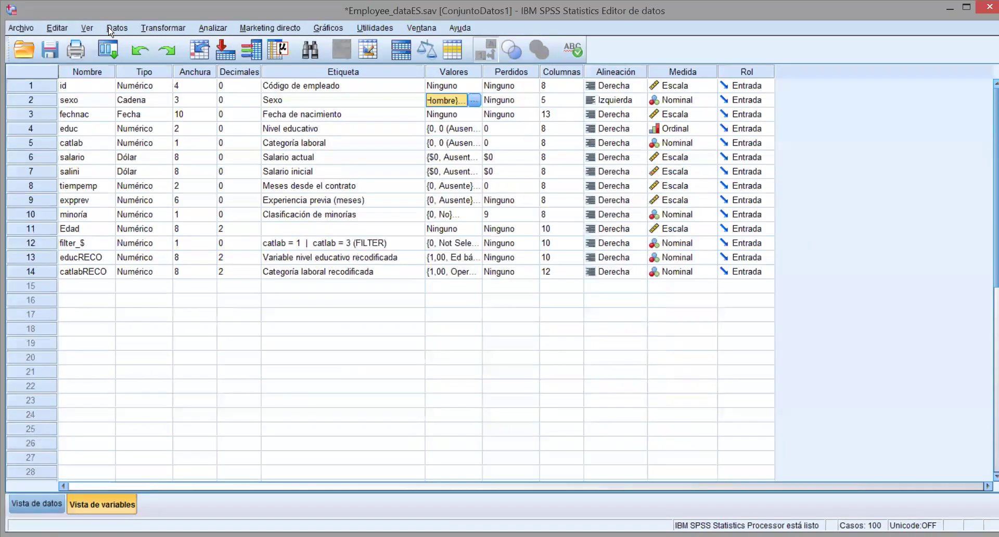
click(117, 28)
click(169, 473)
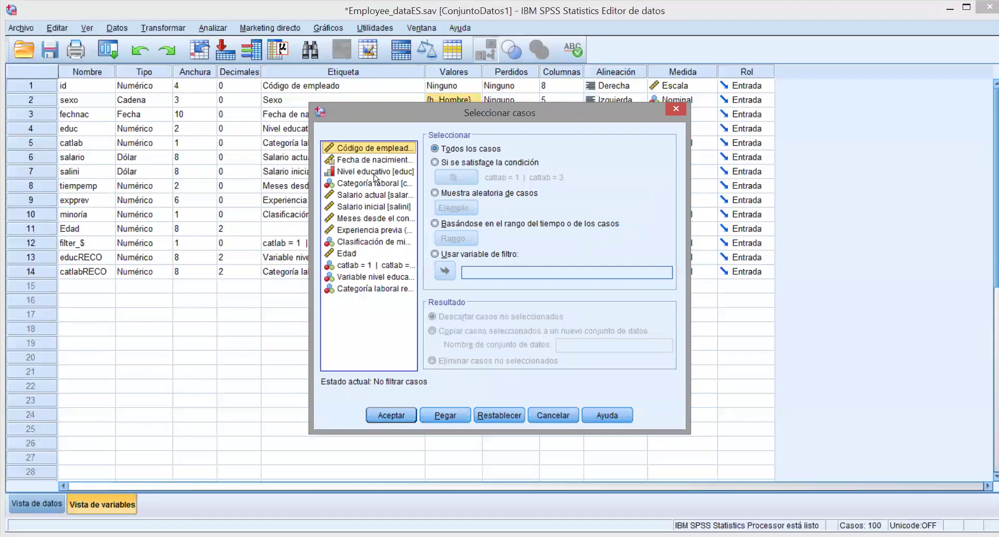
click(450, 162)
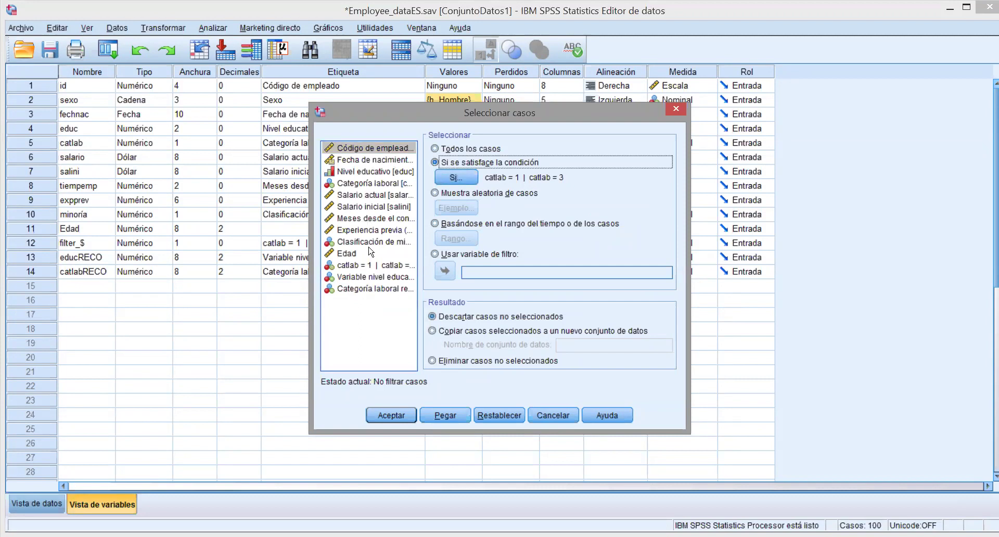
click(675, 110)
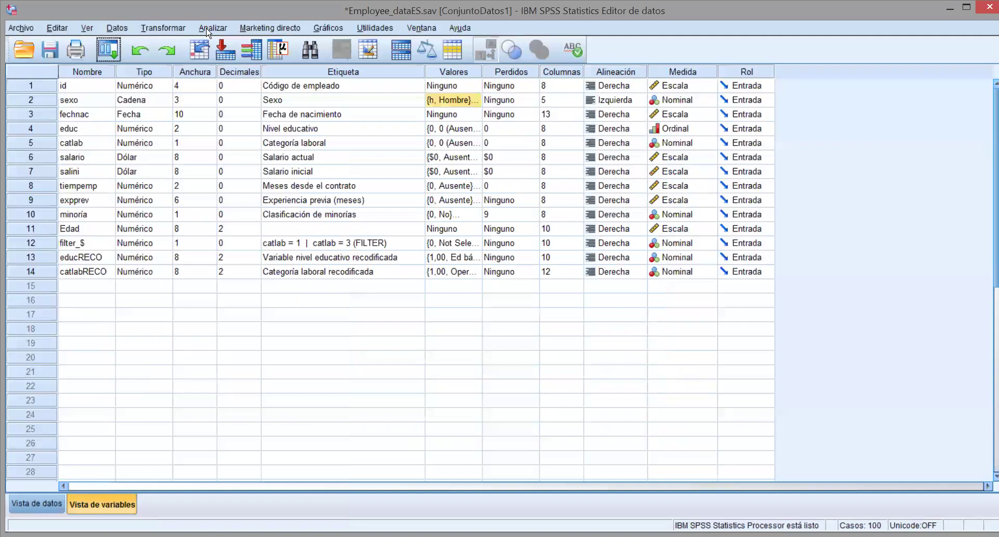
Step: Start a recode into different variables, replacing catlab with sexo as the input variable
click(167, 29)
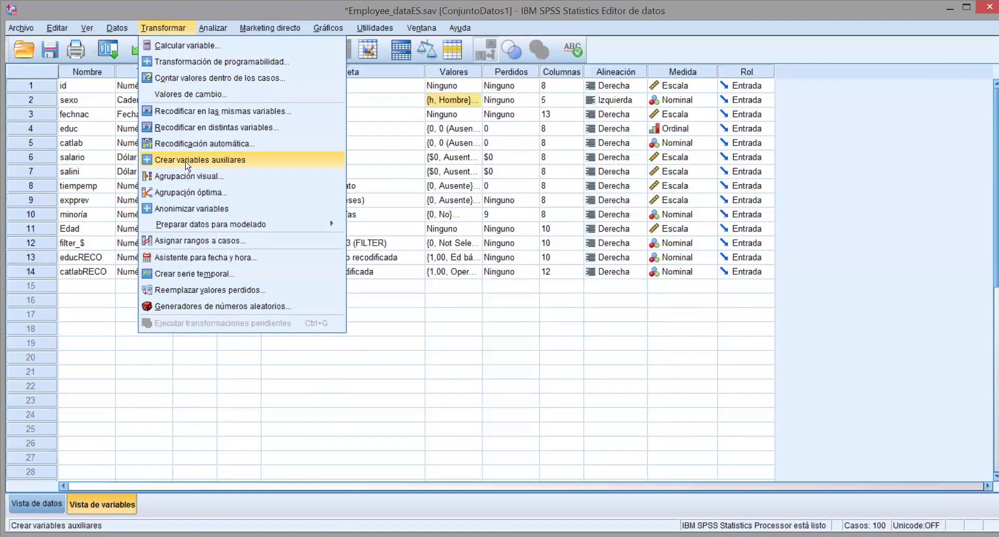
click(201, 129)
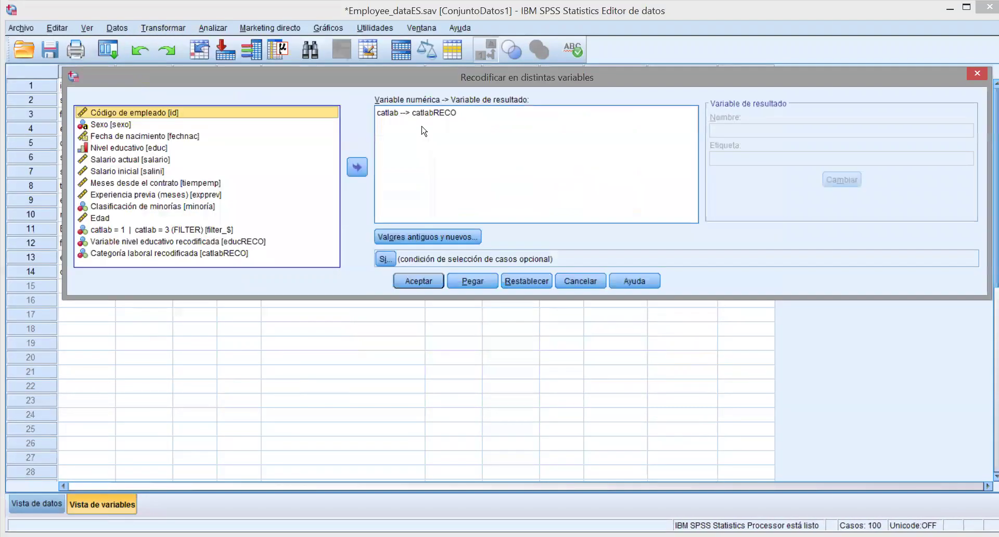
click(412, 116)
click(356, 166)
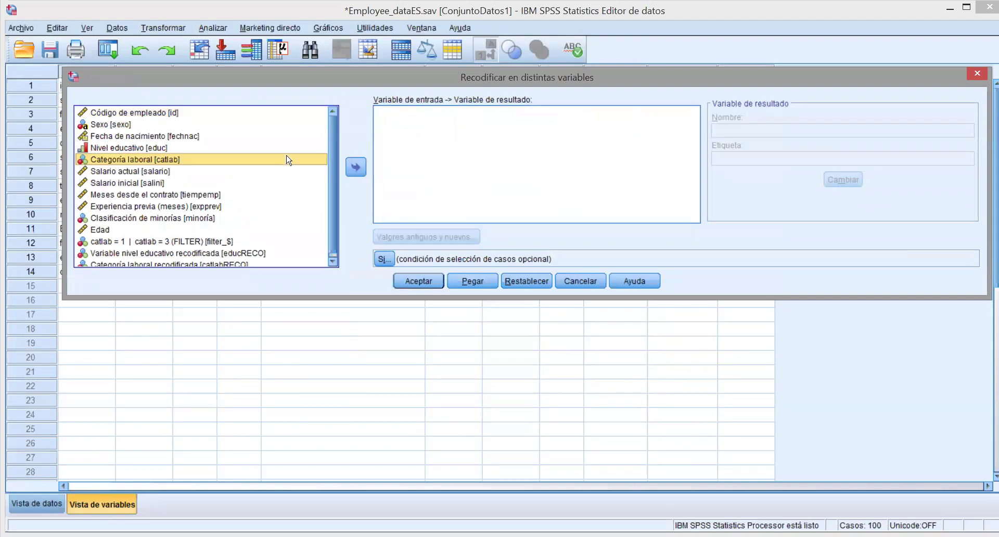
click(129, 126)
click(357, 171)
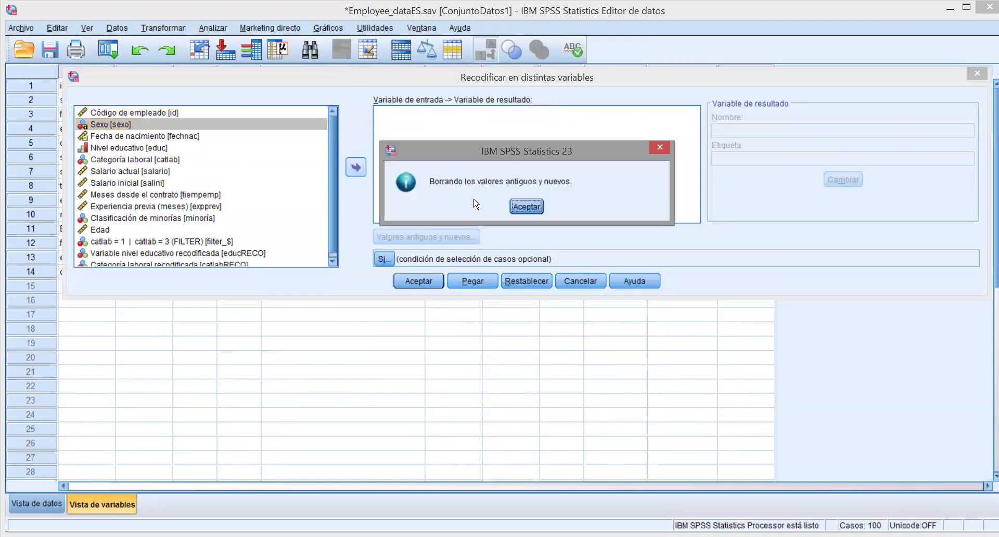
click(526, 207)
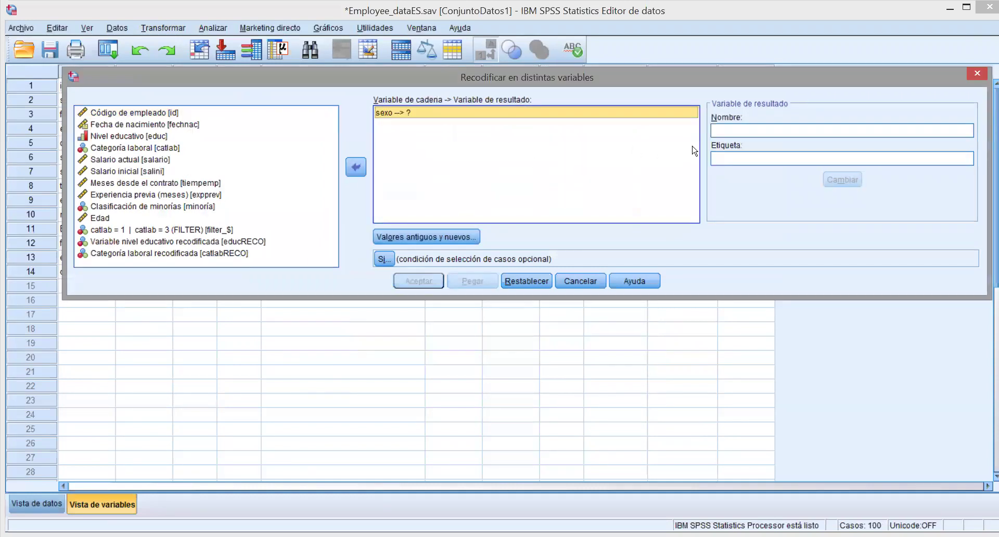
Step: Name the output variable sexoReco with the label SexoRECO and assign it to sexo
click(731, 131)
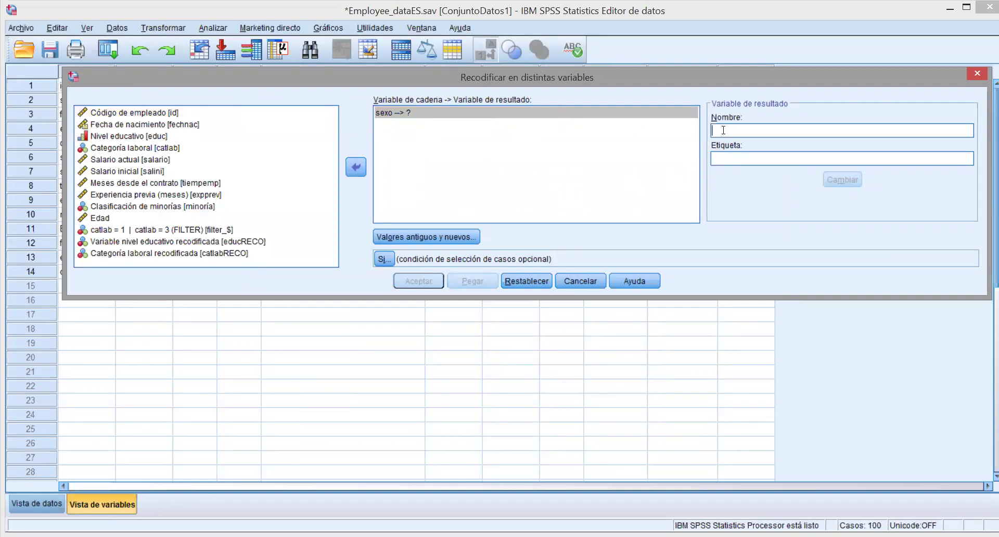
text(sexoReco)
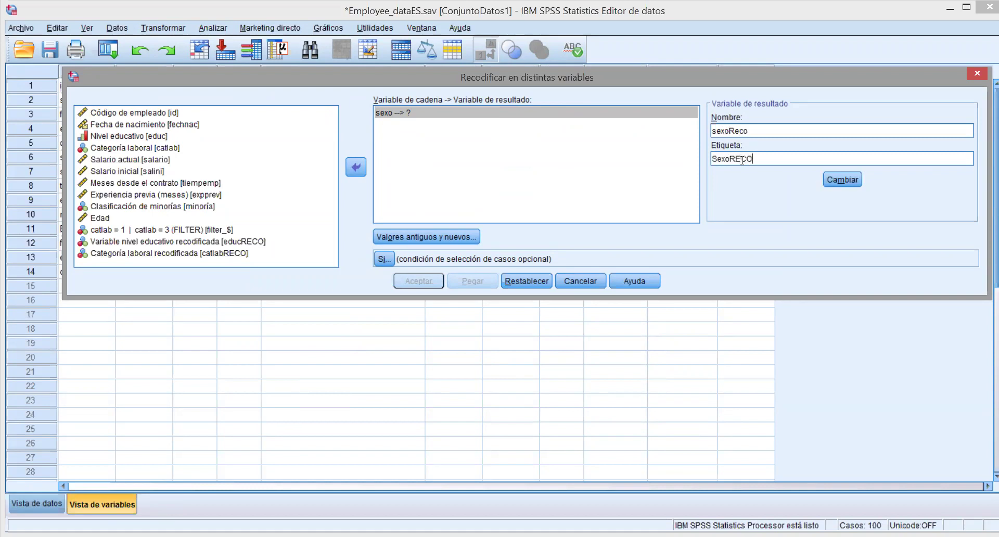
click(843, 180)
Step: Define the old and new values for the recode, mapping h to 1 and m to 2
click(436, 238)
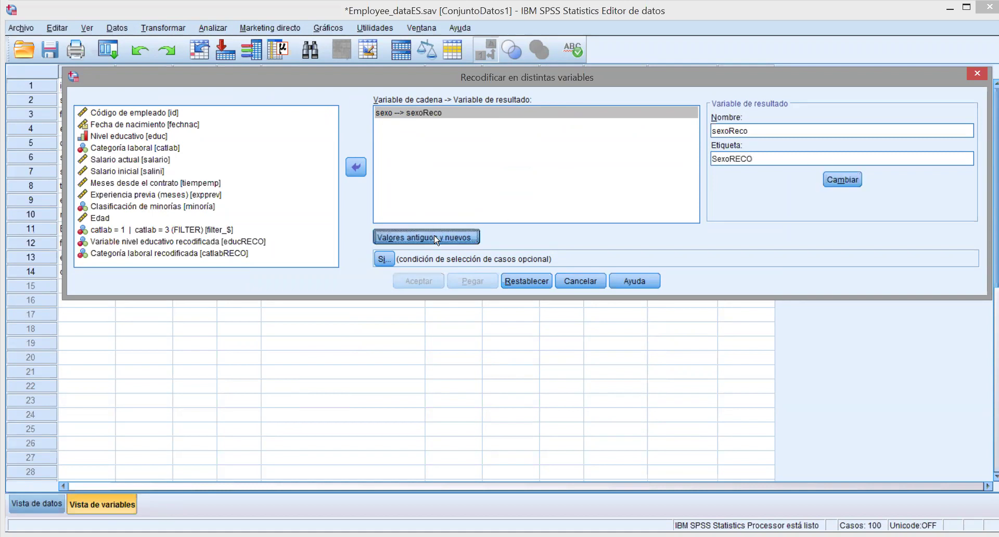
click(362, 95)
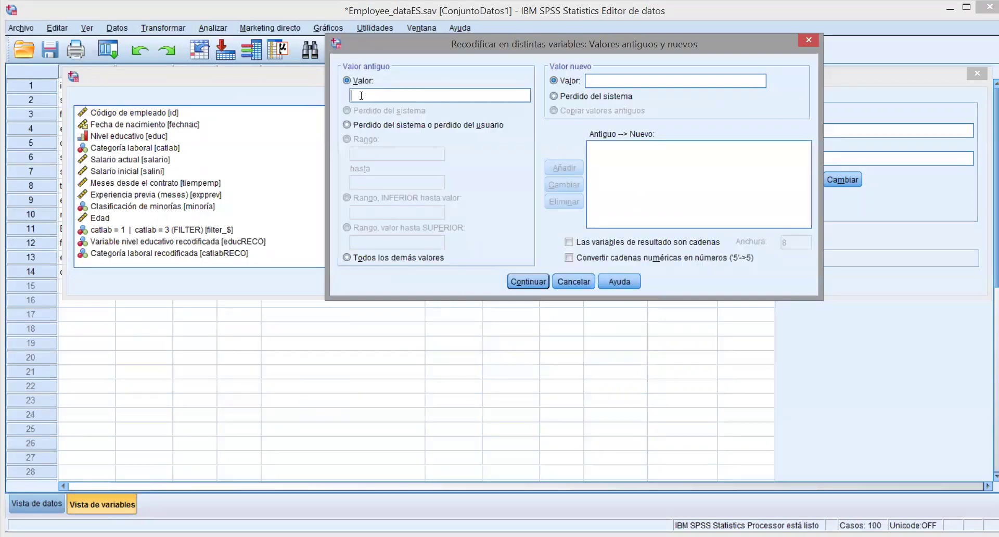
text(h)
text(1)
click(564, 168)
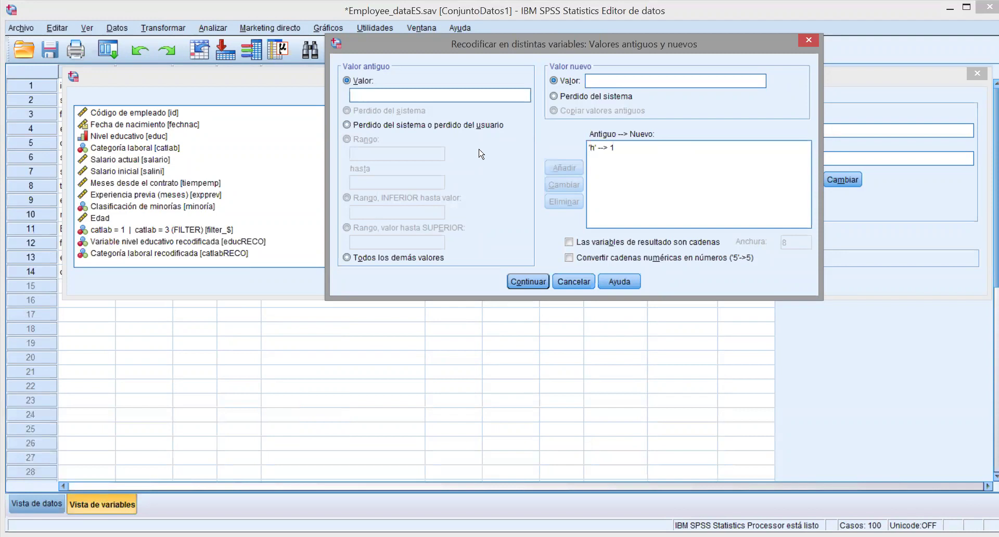
click(412, 95)
text(m)
click(600, 84)
text(2)
click(563, 169)
Step: Map all other values to system-missing and run the recode of sexo
click(409, 259)
click(580, 96)
click(572, 174)
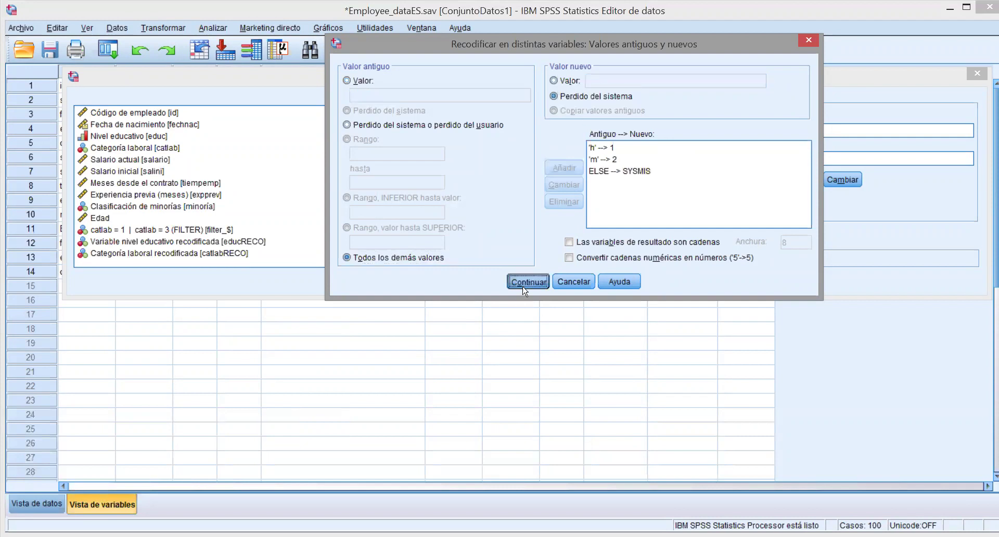
click(524, 286)
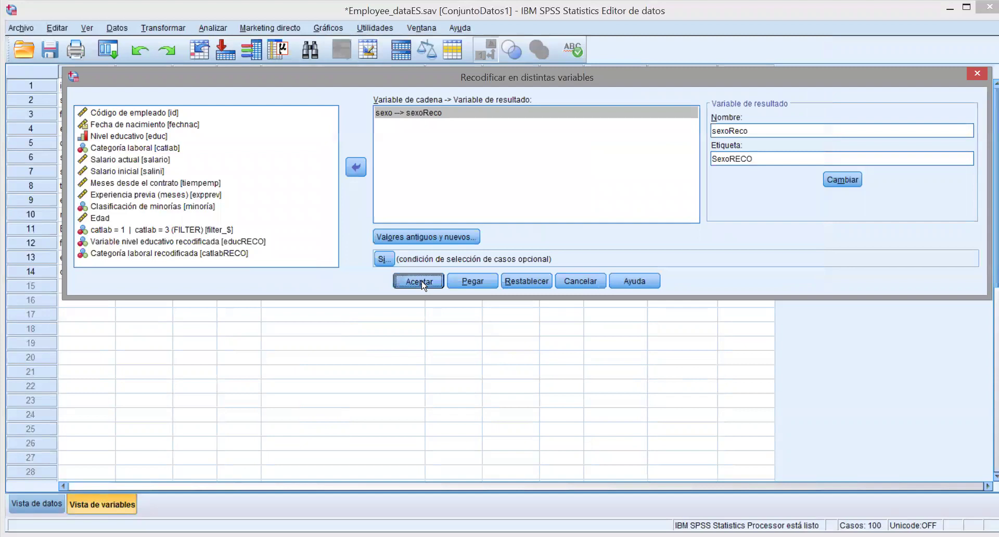
click(420, 282)
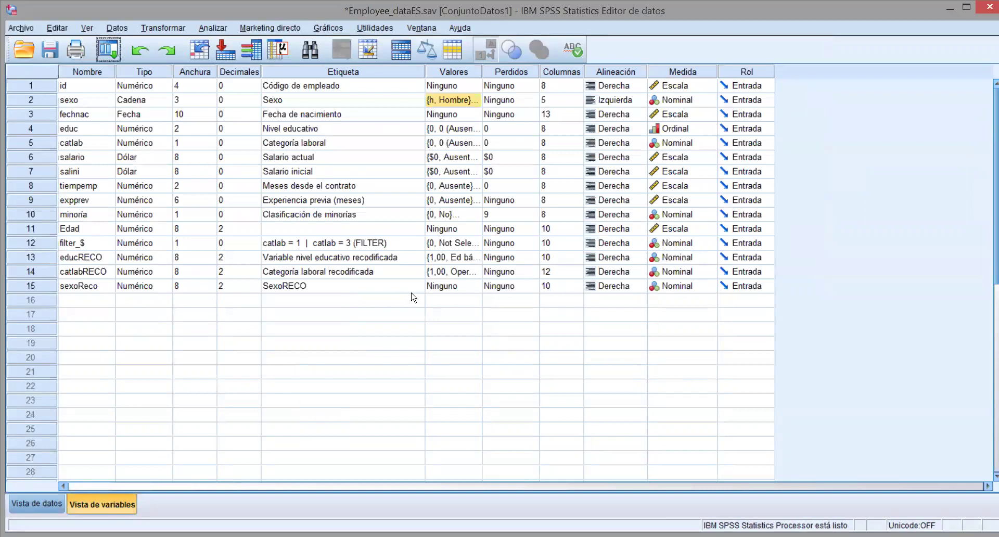
Step: Add the value label Hombre for value 1 of the sexoReco variable
click(474, 290)
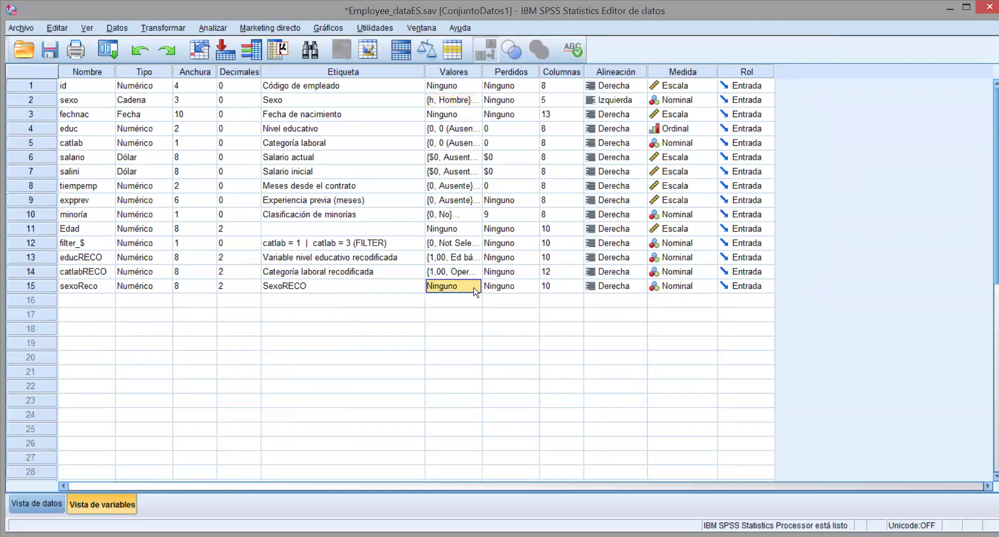
click(477, 287)
text(1)
key(Tab)
text(h)
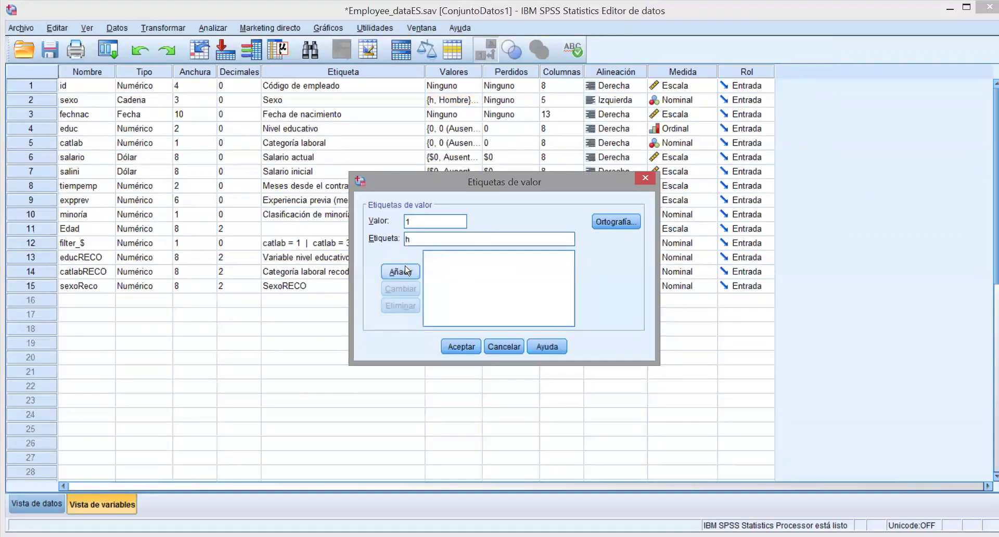
drag(416, 241, 383, 248)
text(Hombre)
click(400, 271)
Step: Add the value label Muejer for value 2 of sexoReco and apply the labels
text(2)
click(418, 240)
text(Muejre)
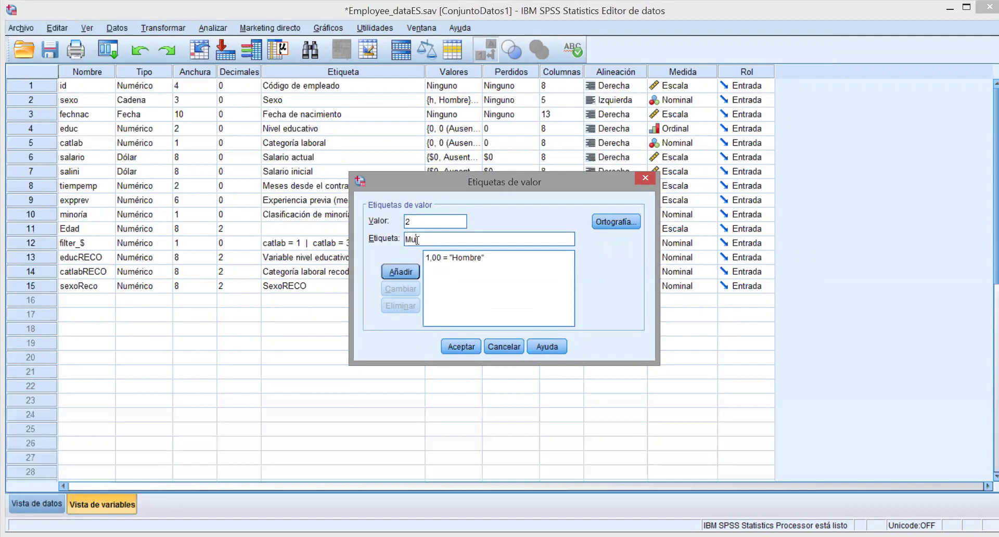
key(BackSpace)
key(BackSpace)
text(er)
click(401, 272)
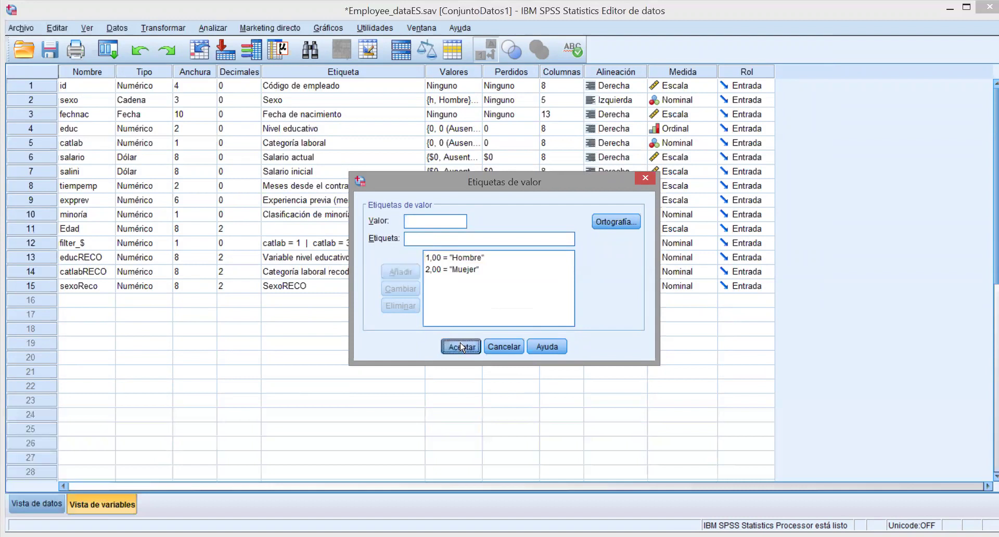
click(460, 346)
Step: Run a frequencies analysis with SexoRECO added to the variables alongside Sexo
click(224, 28)
mouse_move(294, 59)
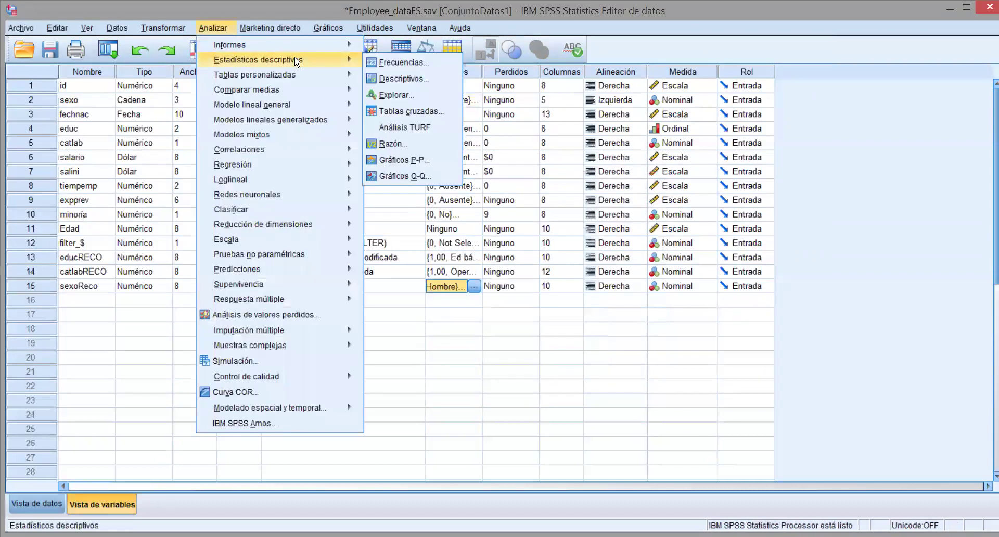
click(395, 63)
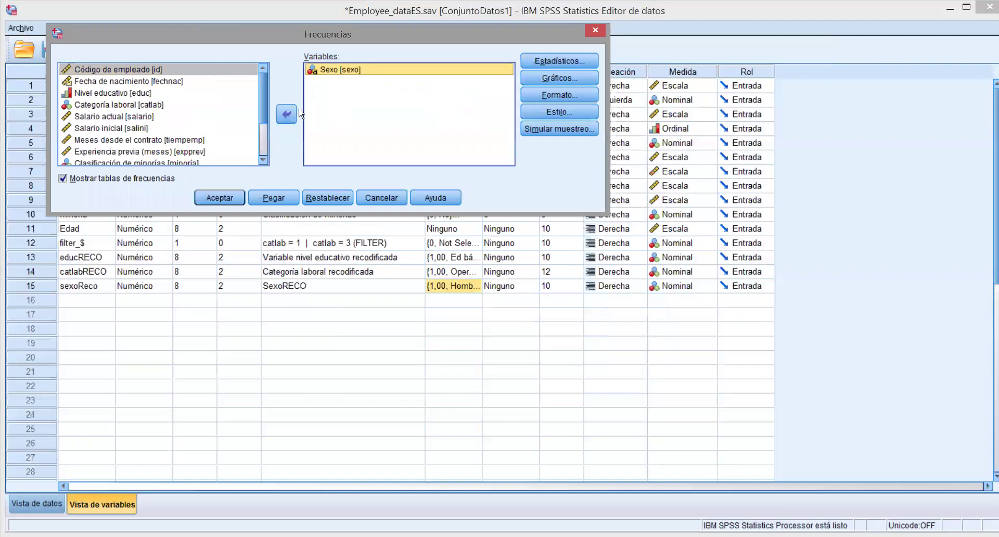
scroll(264, 106, down, 2)
click(201, 157)
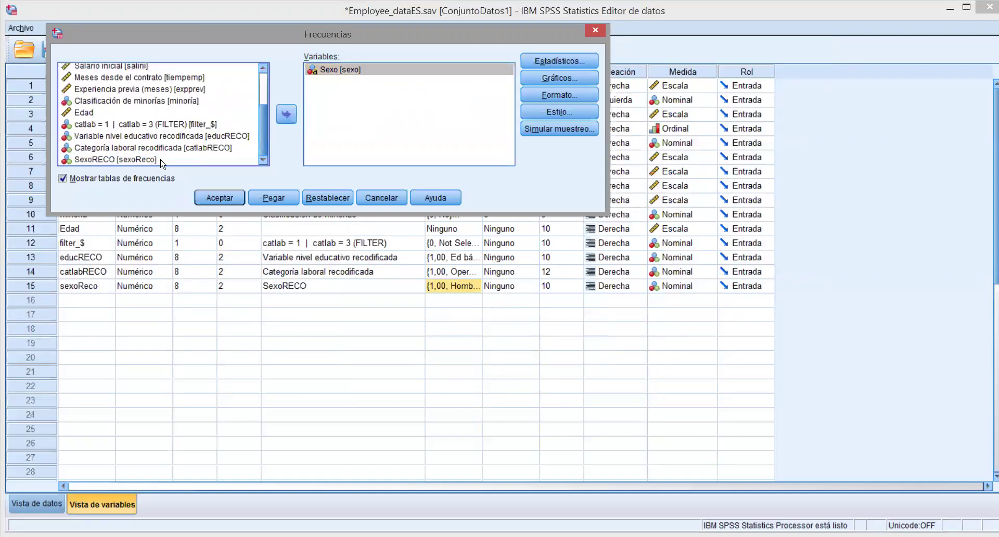
click(286, 114)
click(230, 198)
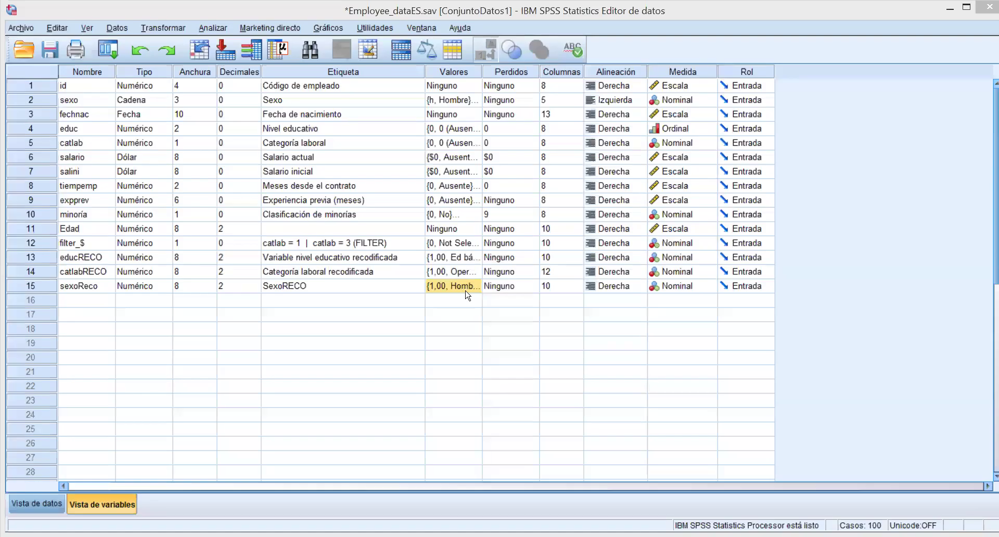
Step: Compare the value labels of sexoReco with those of the original sexo variable
click(476, 290)
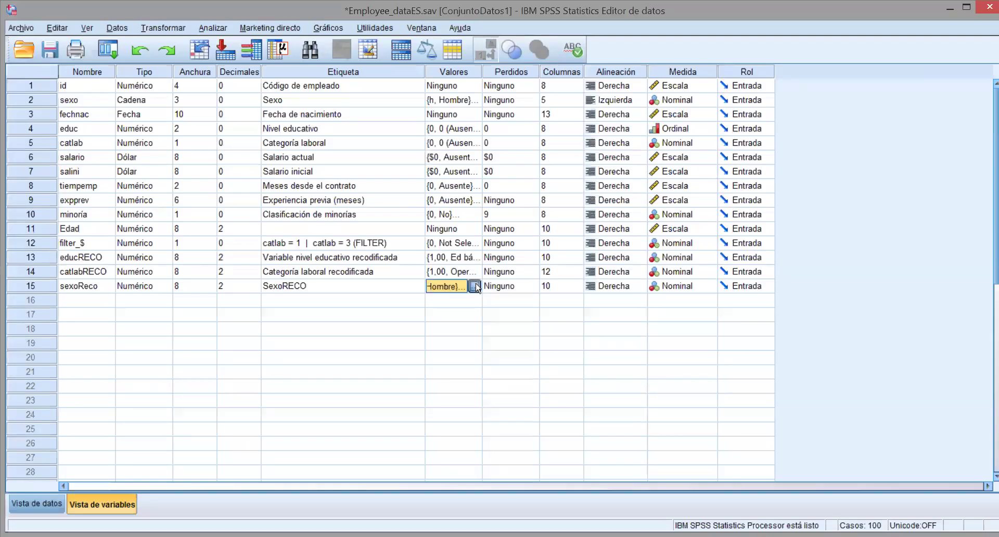
click(474, 286)
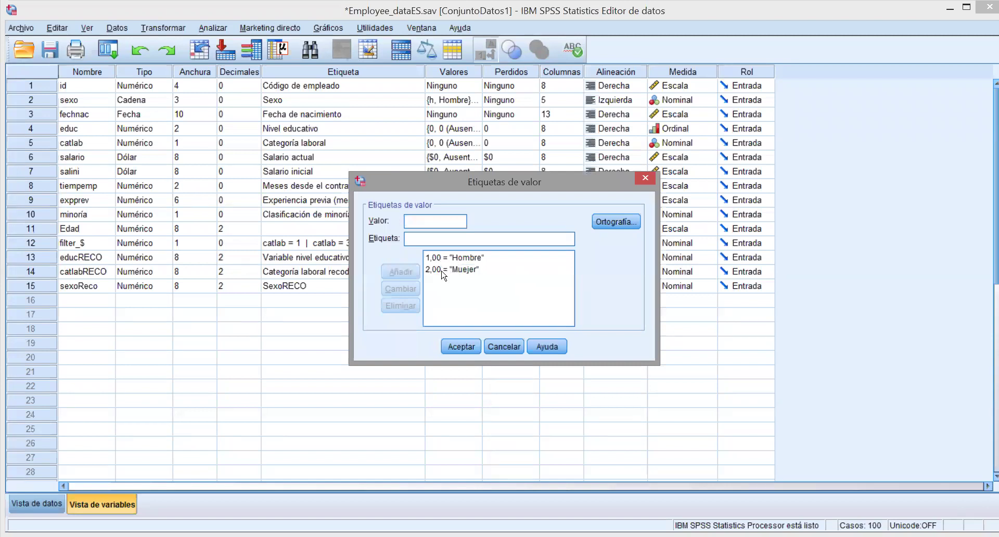
click(471, 104)
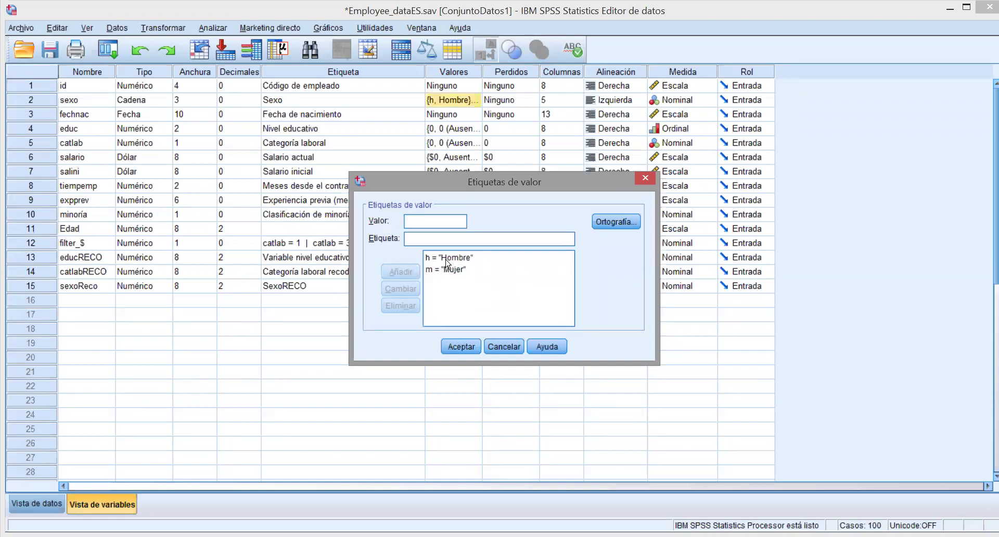
click(645, 179)
click(467, 287)
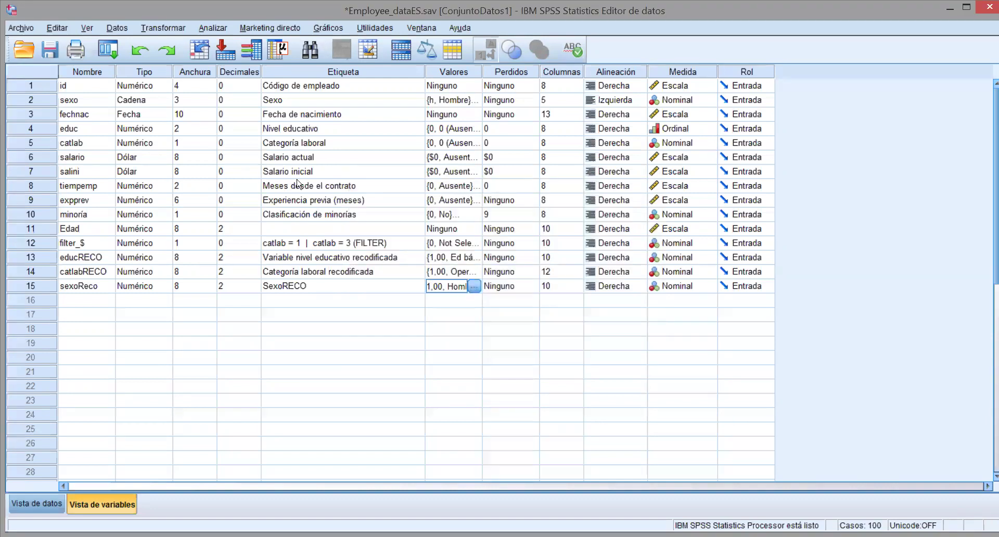
Step: Set case selection to use a condition and clear the existing catlab expression from it
click(117, 28)
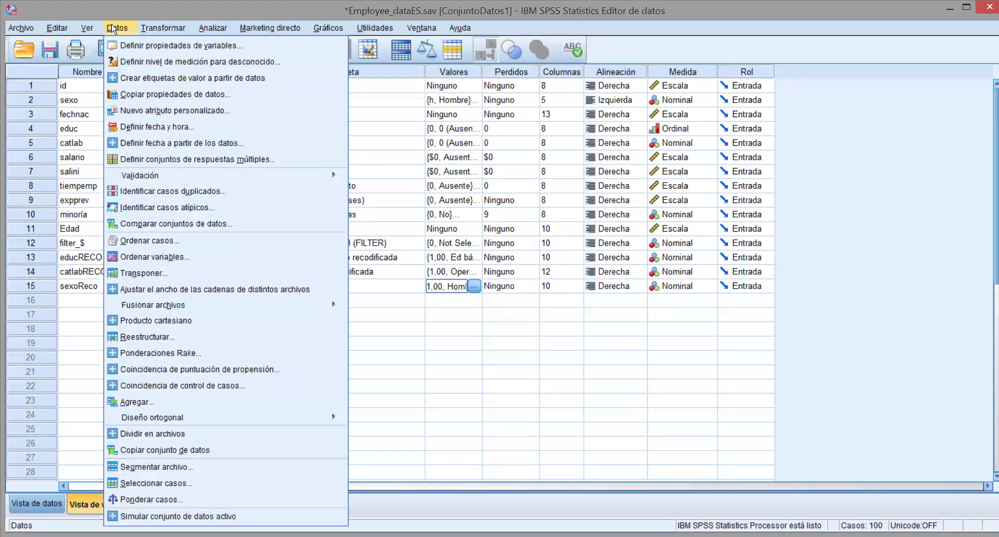
click(152, 488)
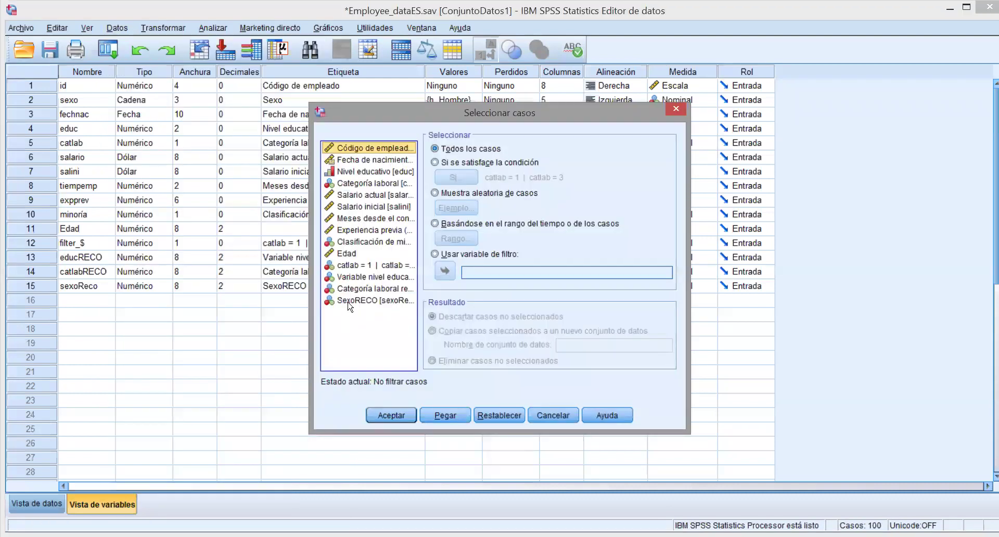
click(352, 302)
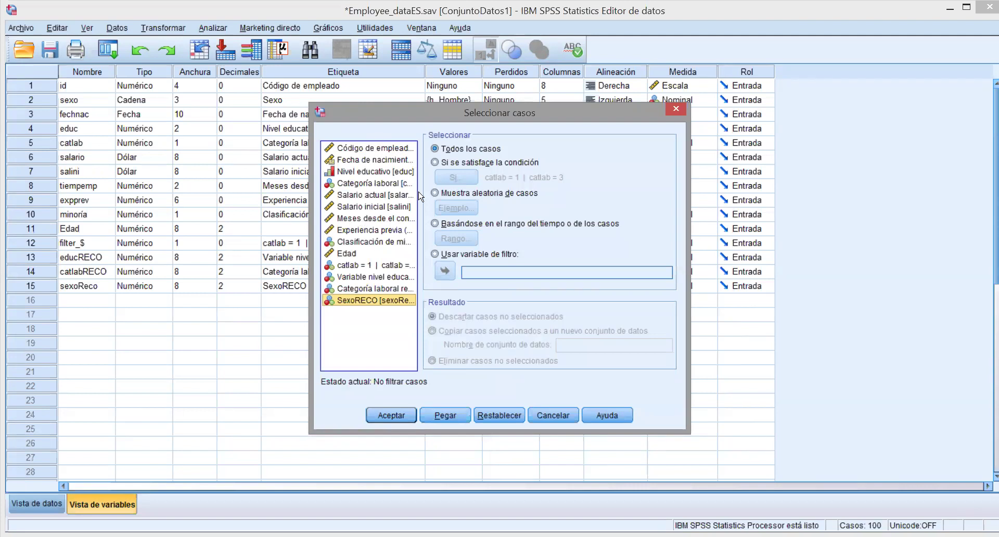
click(435, 162)
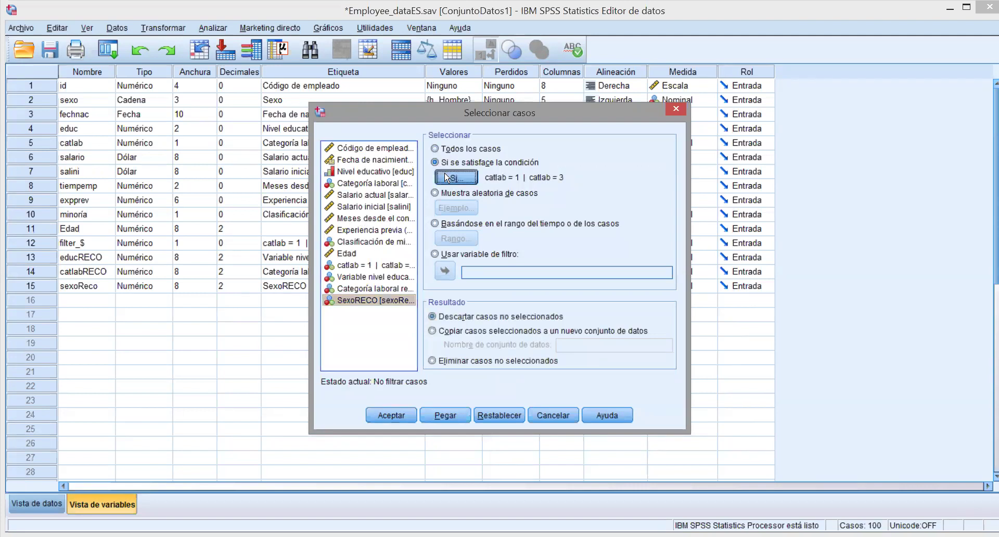
click(456, 177)
drag(384, 149, 285, 148)
click(285, 149)
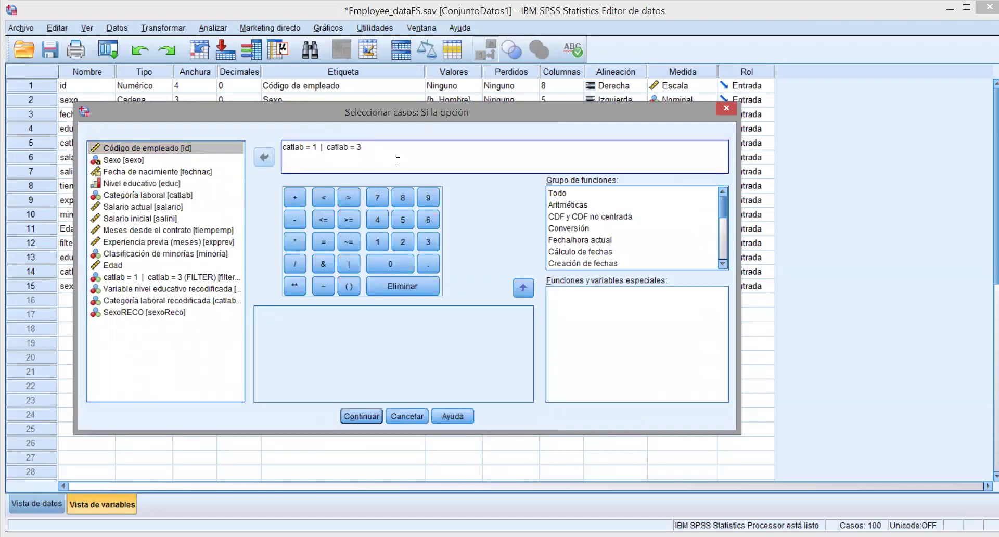
drag(383, 149, 289, 151)
click(290, 150)
triple_click(284, 149)
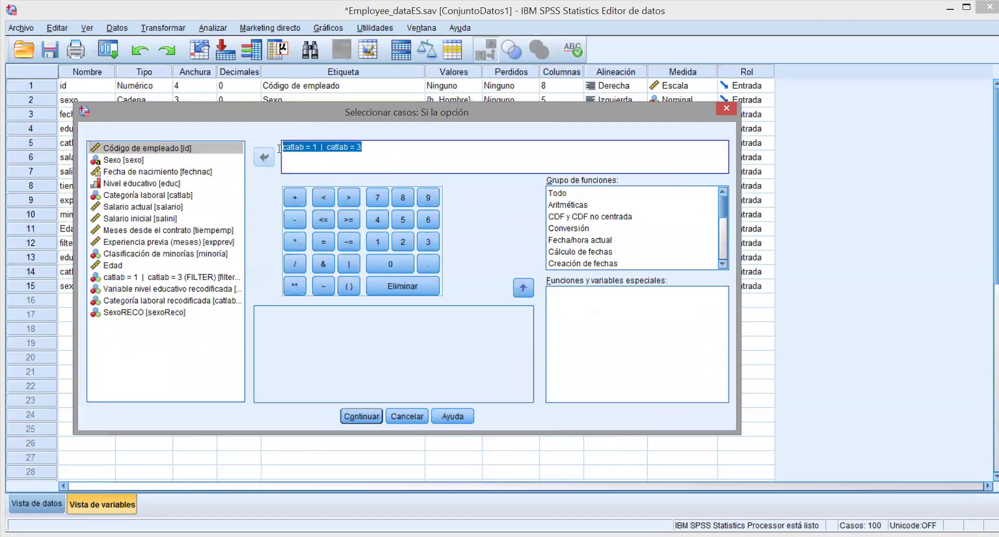
key(Delete)
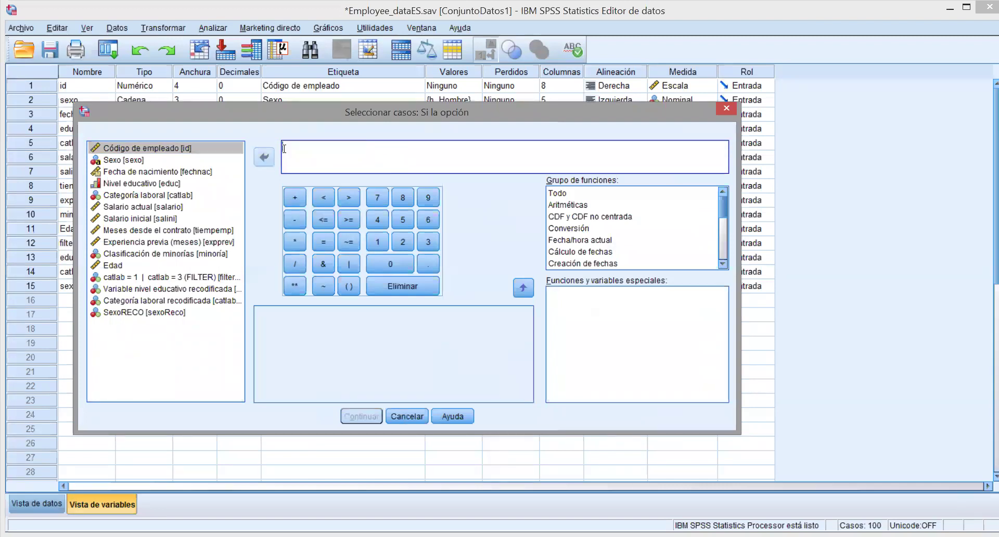
Step: Look up the value labels of the SexoRECO variable for use in the selection condition
right_click(103, 315)
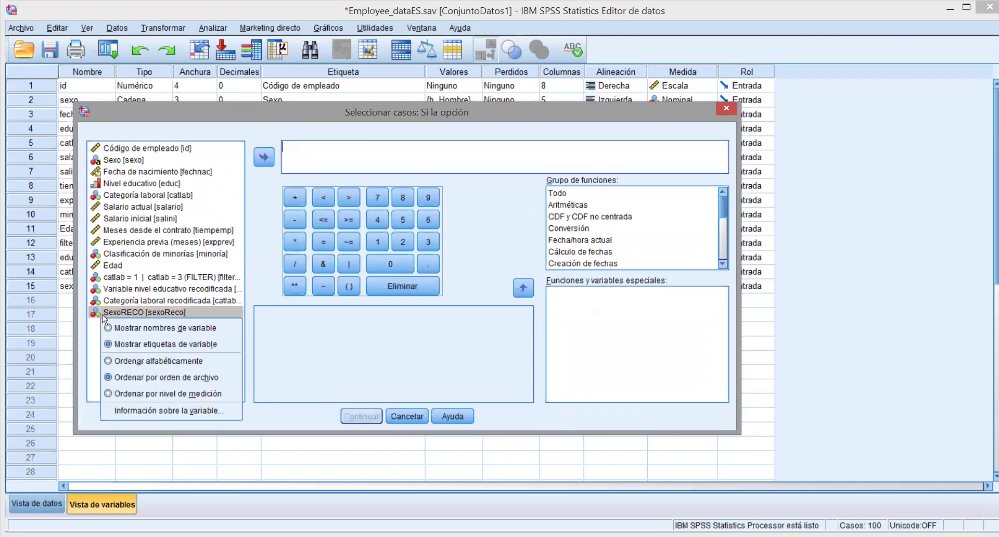
click(134, 411)
click(437, 390)
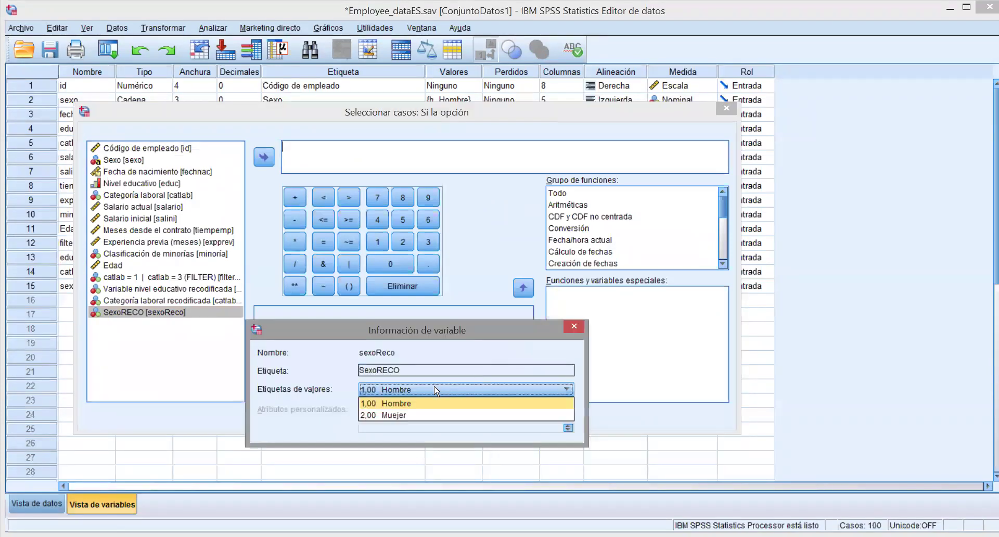
click(570, 329)
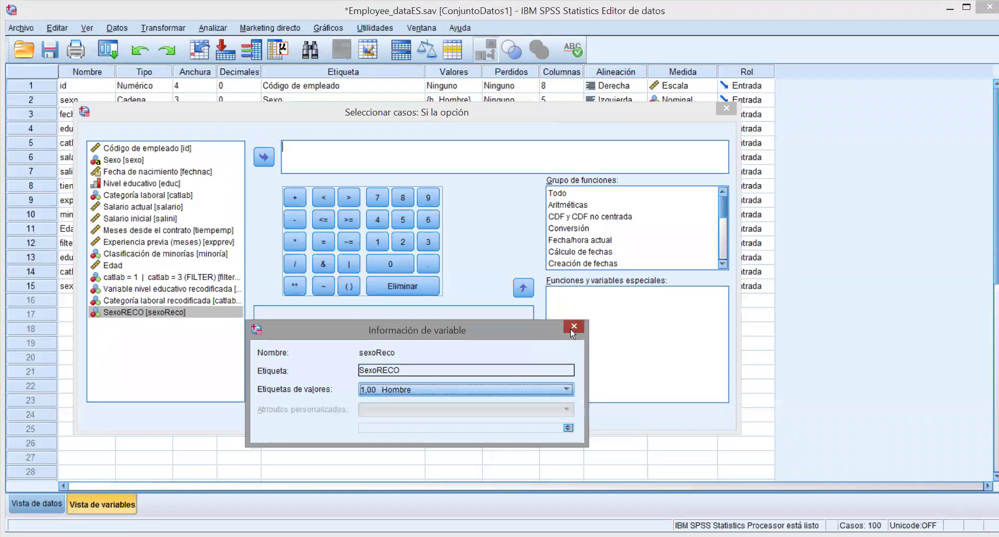
click(570, 329)
Step: Define the selection condition as sexoReco = 2 and apply the filter to the dataset
click(264, 157)
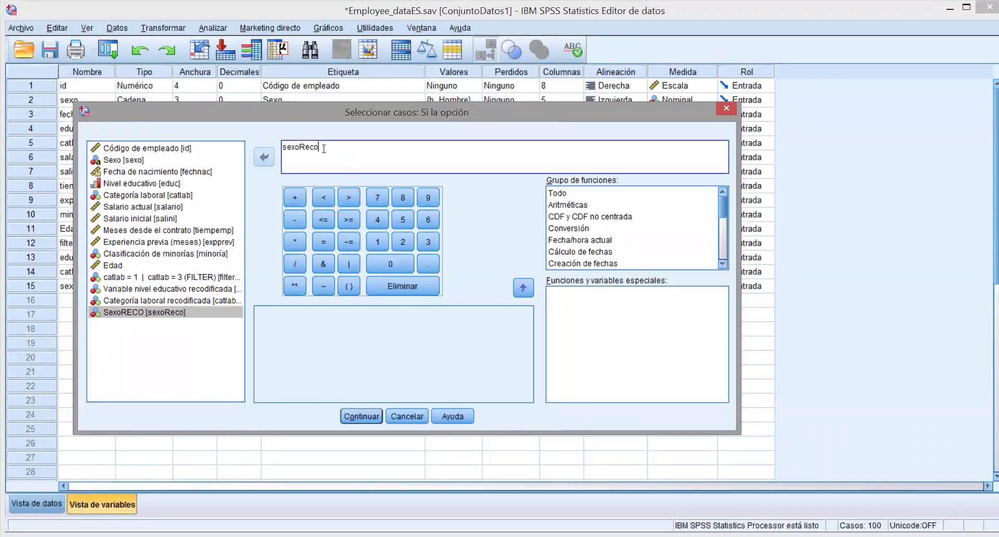
click(324, 242)
click(401, 241)
double_click(328, 147)
click(374, 417)
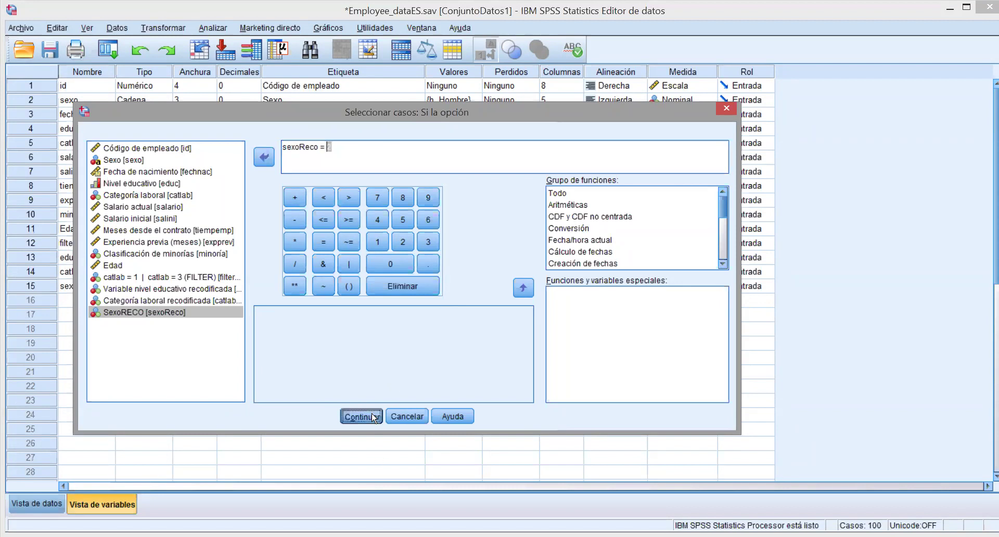
click(392, 417)
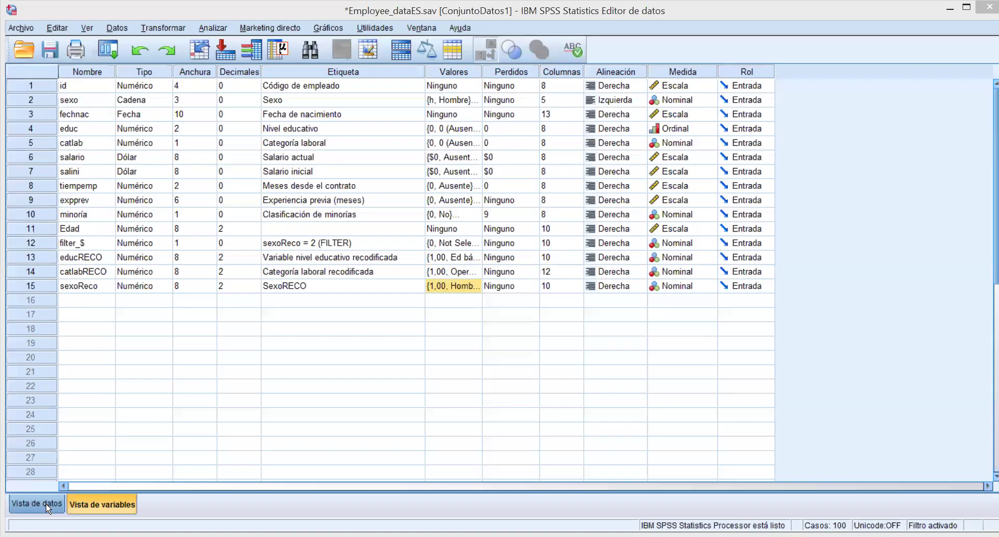
Step: Inspect the data rows to check which cases the filter keeps according to their sexo value
click(45, 504)
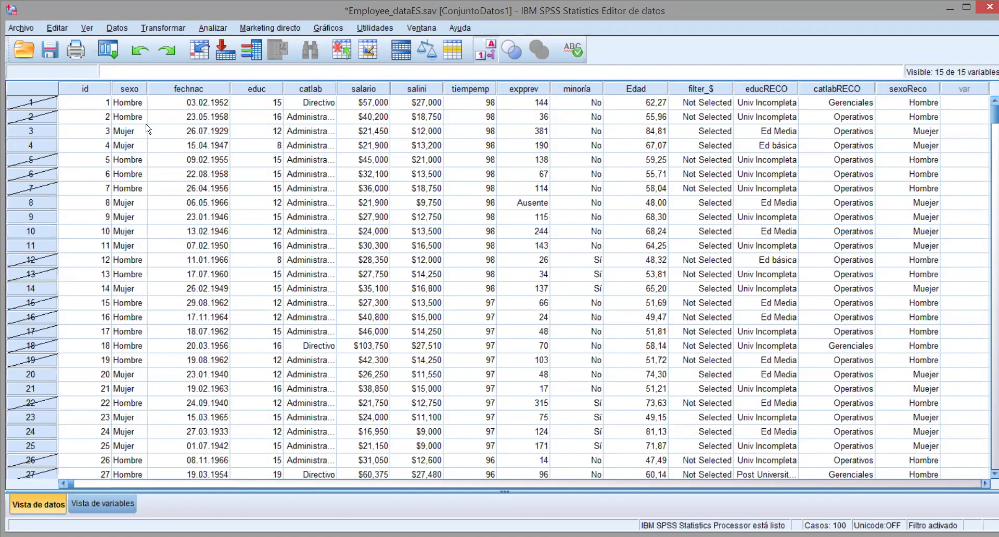
click(128, 132)
click(124, 146)
click(114, 205)
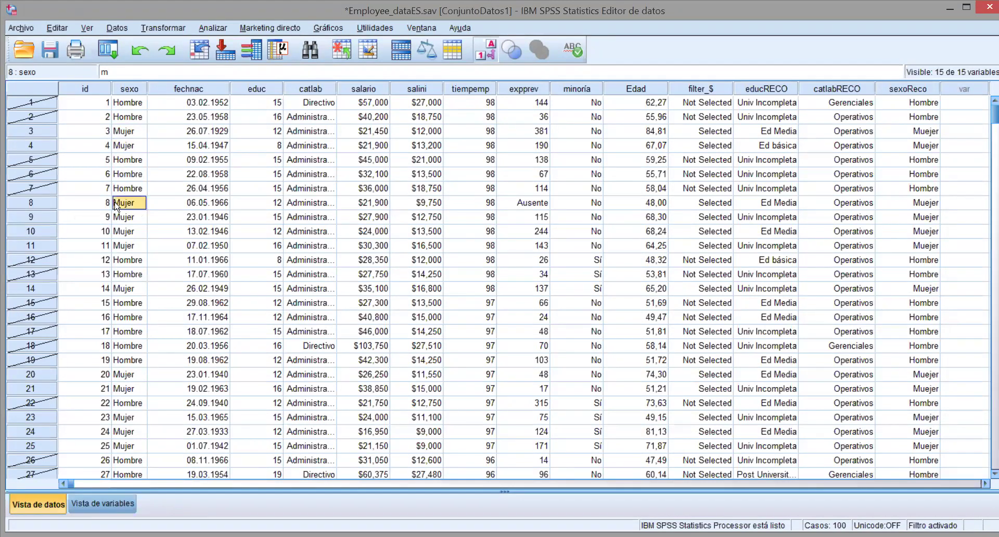
click(133, 230)
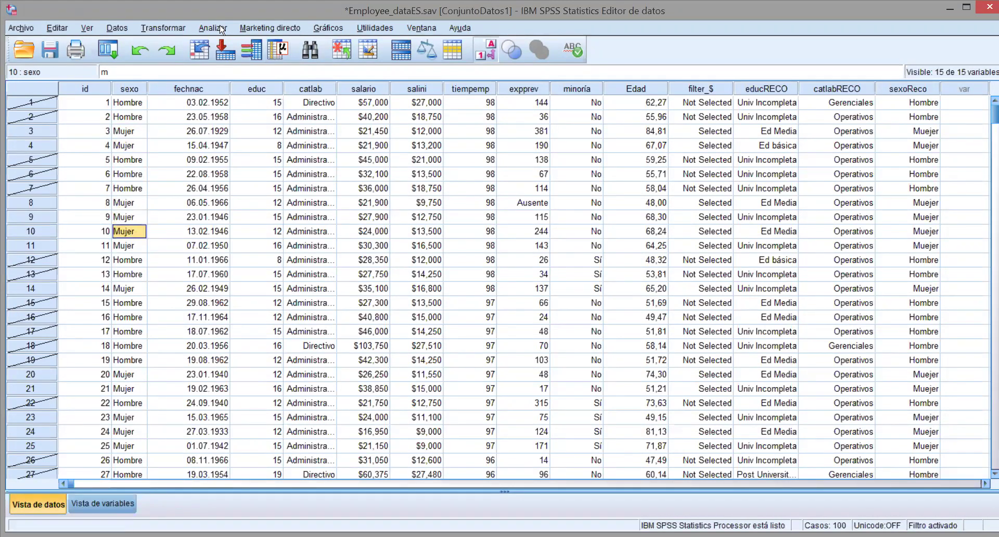
Step: Run a frequencies analysis of Sexo and SexoRECO on the filtered cases
click(214, 29)
mouse_move(233, 60)
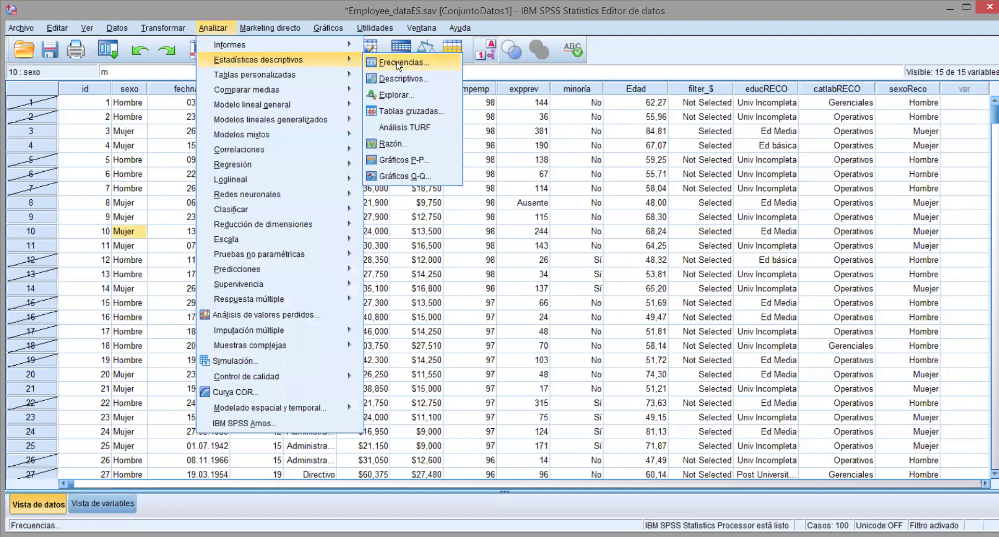
click(398, 66)
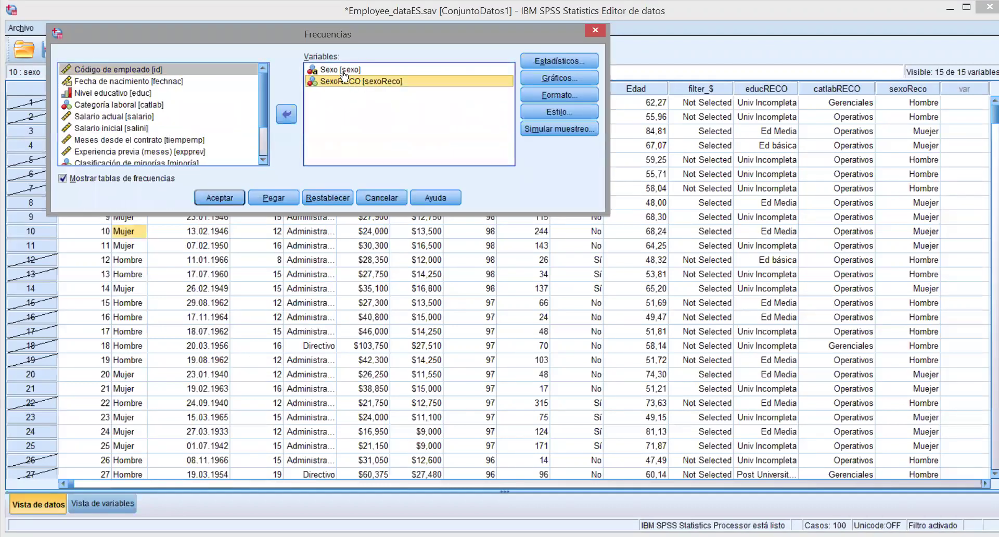
click(343, 71)
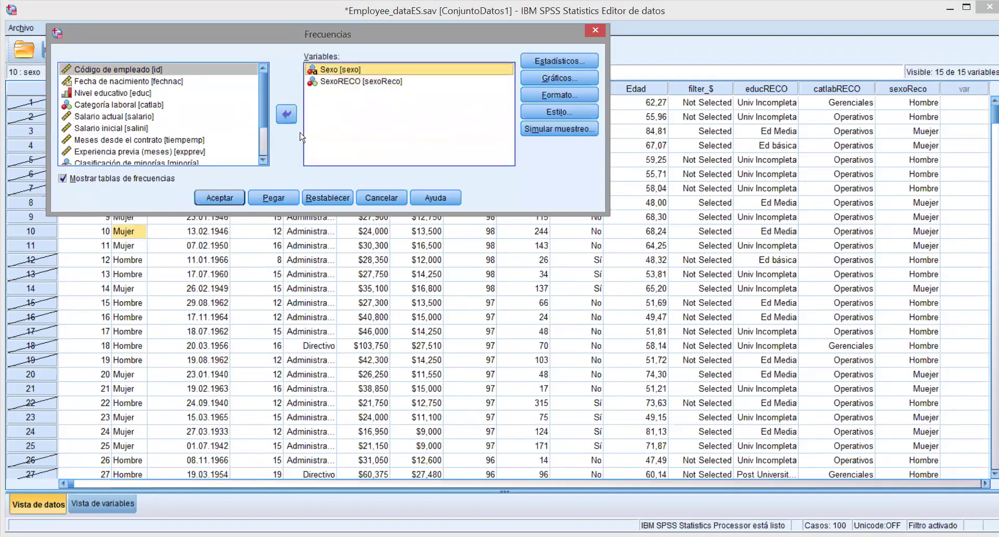
click(230, 199)
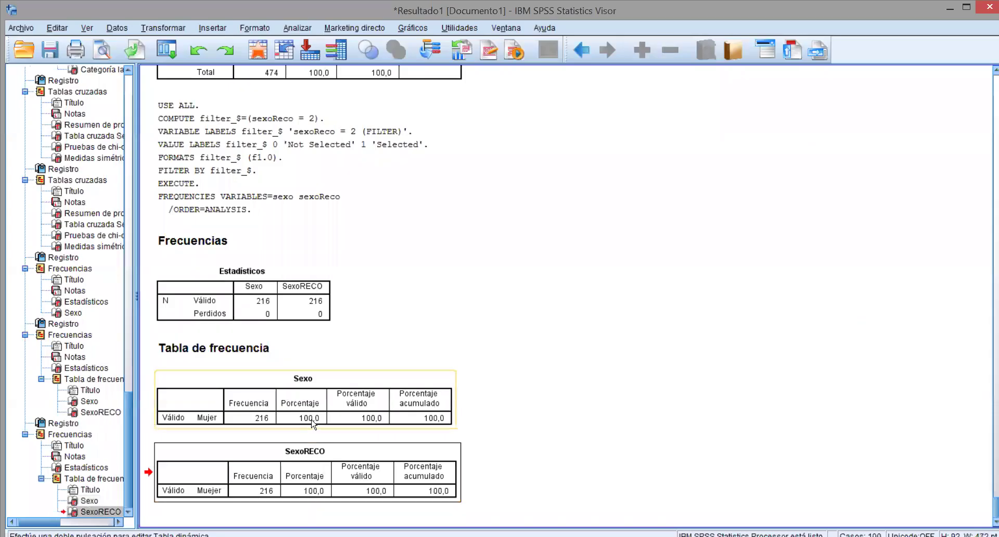
Step: Compare the Sexo and SexoRECO frequency tables in the new output
click(314, 416)
click(320, 480)
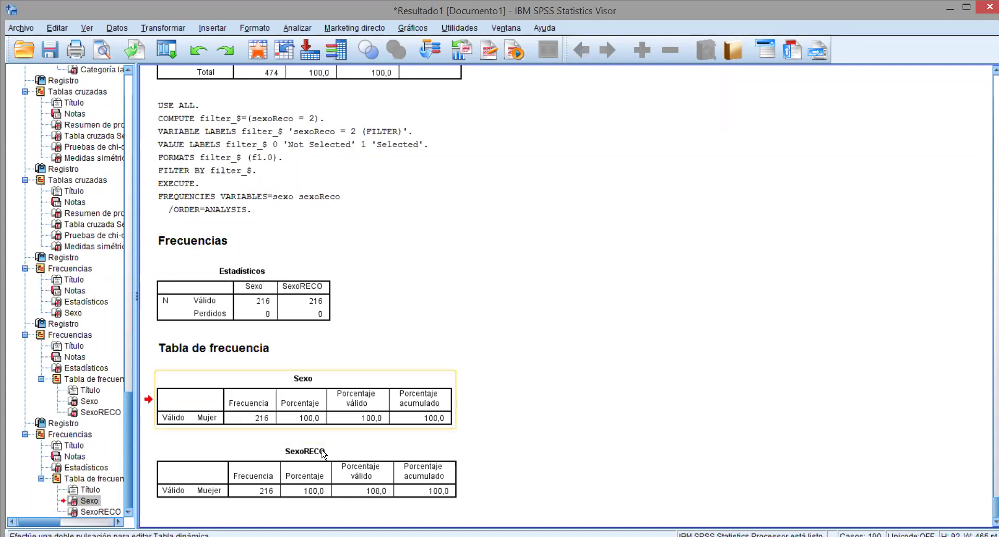
click(331, 414)
click(311, 477)
click(329, 416)
Step: Clear the crosstab setup by removing Sexo from the rows and Categoría laboral recodificada from the columns
click(297, 28)
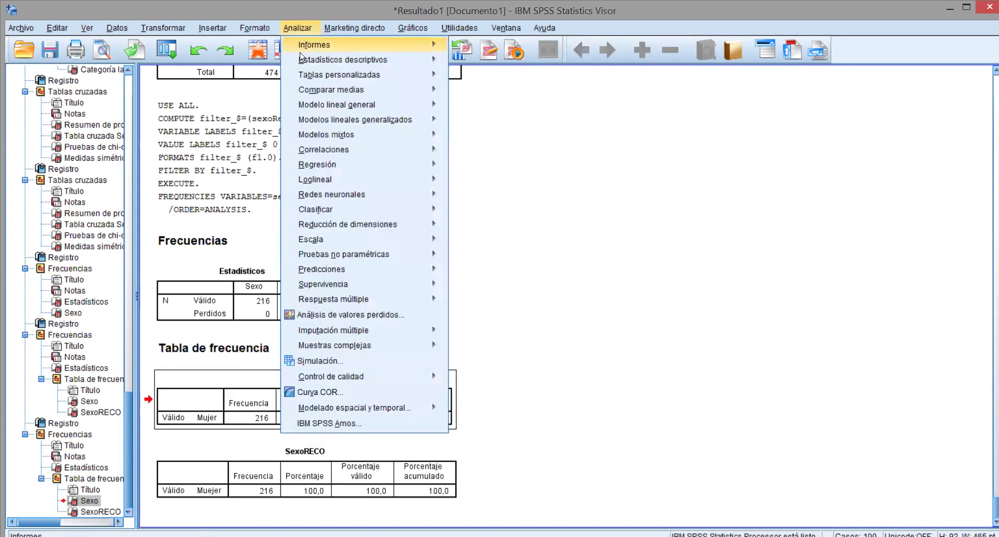
mouse_move(305, 61)
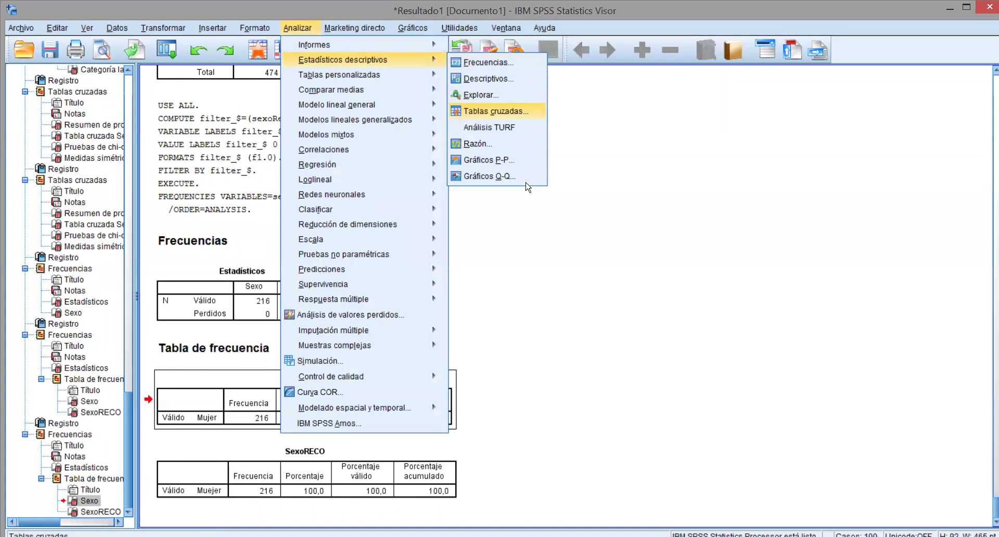
key(Return)
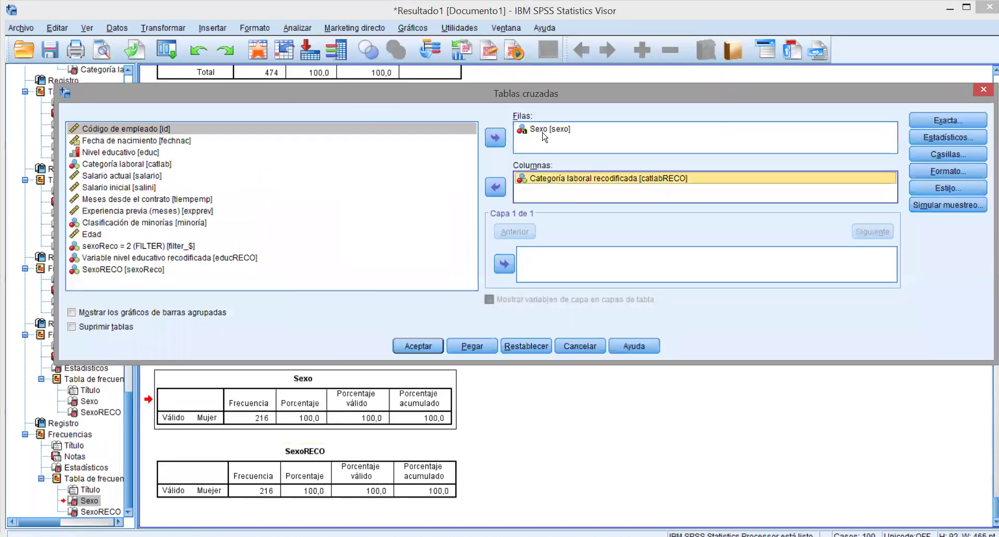
click(543, 131)
click(496, 137)
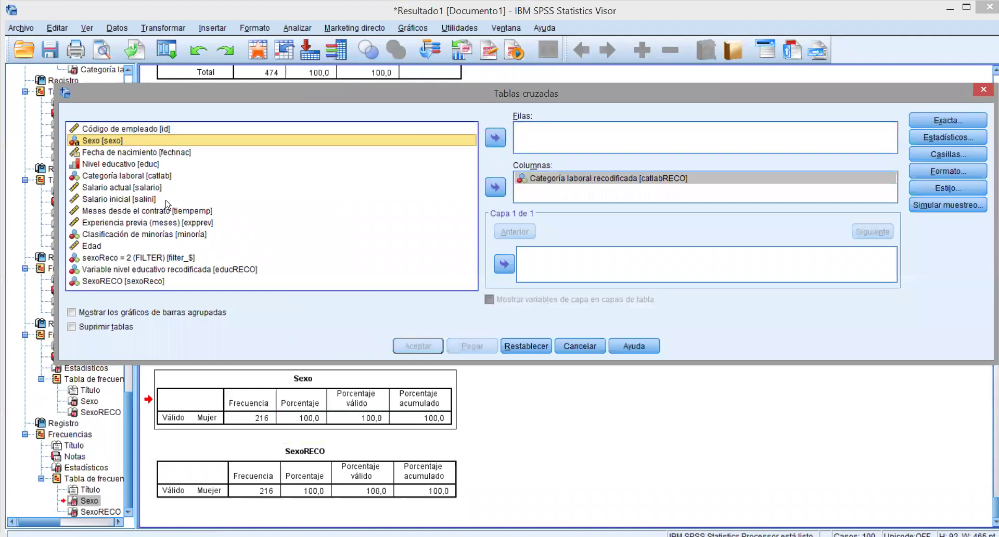
click(120, 165)
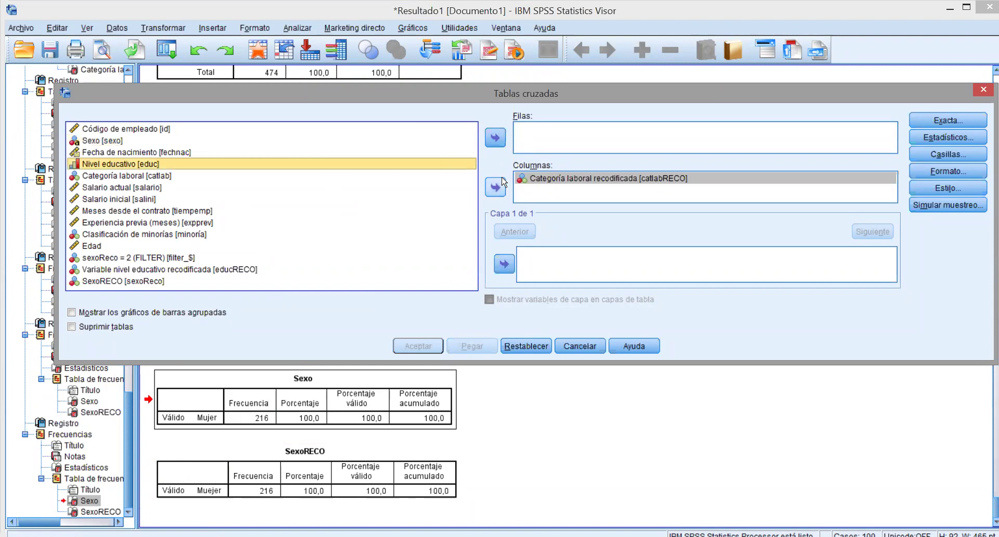
click(523, 181)
click(495, 188)
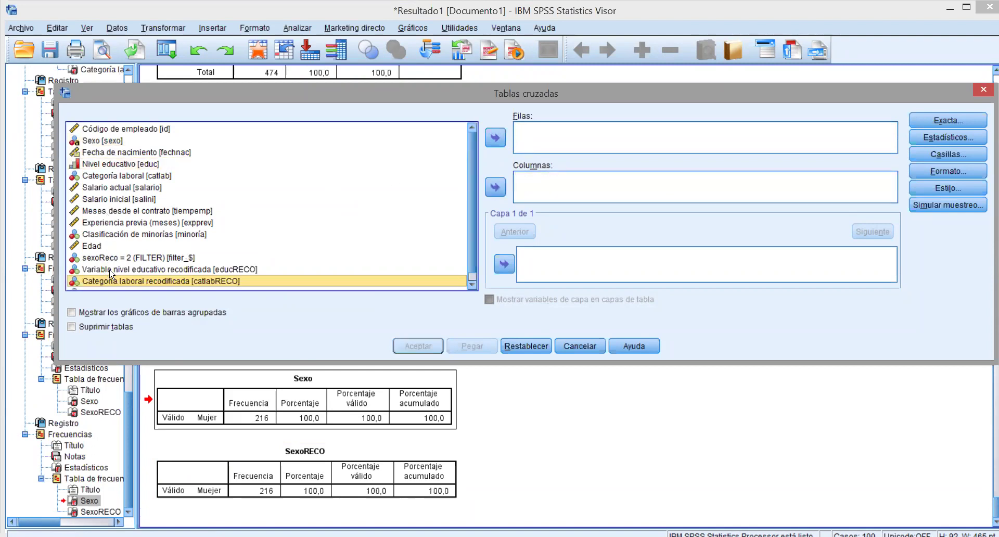
Step: Set Clasificación de minorías as the crosstab's row variable and Categoría laboral as its column variable
click(102, 234)
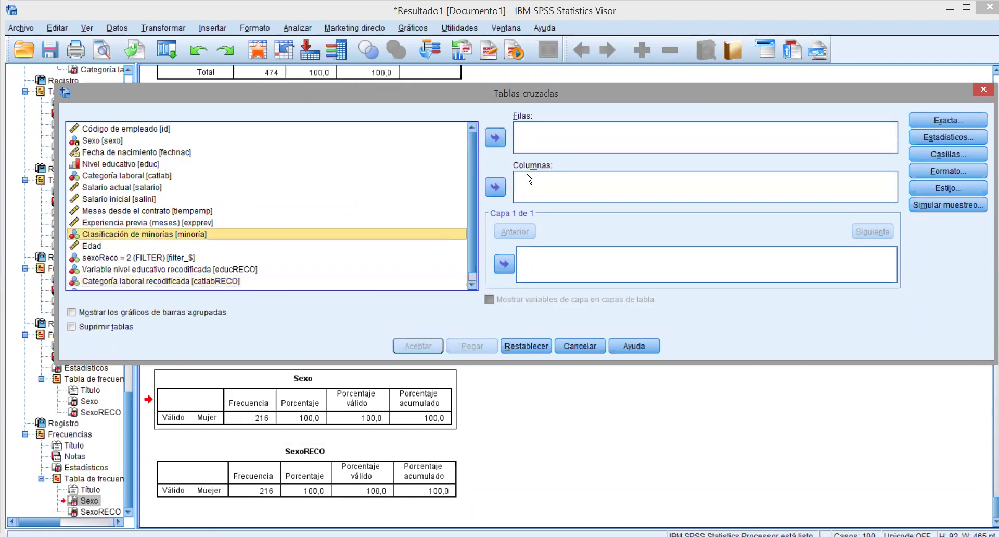
click(495, 137)
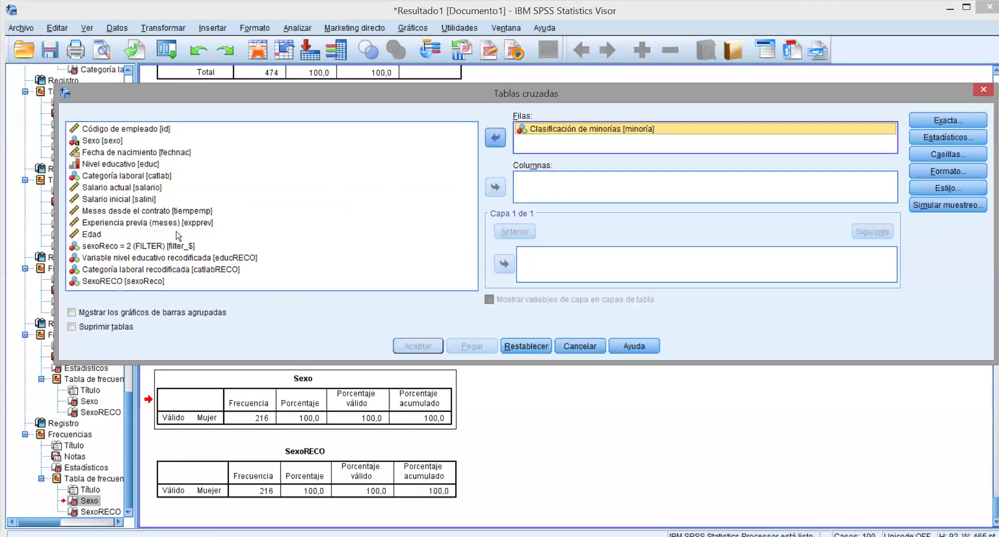
click(98, 165)
click(374, 176)
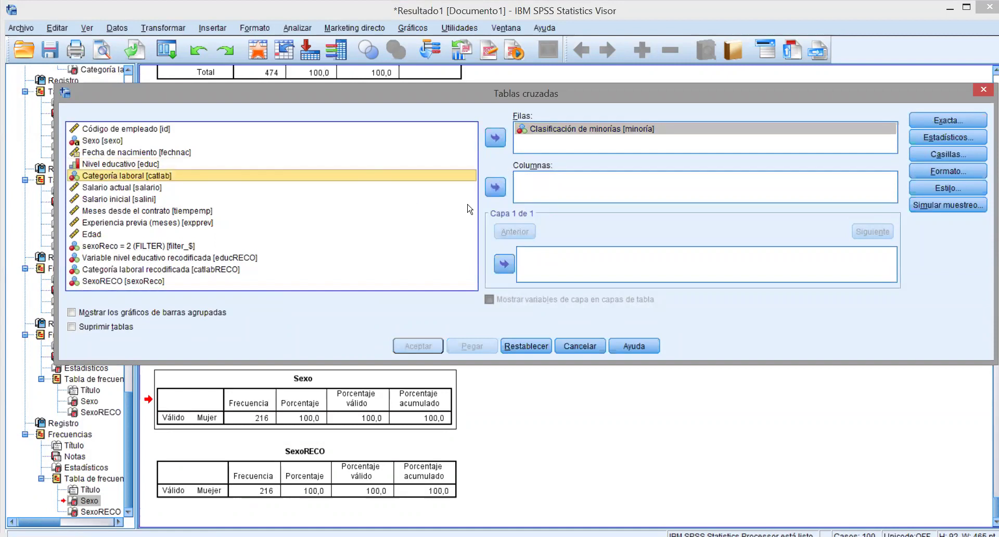
click(495, 189)
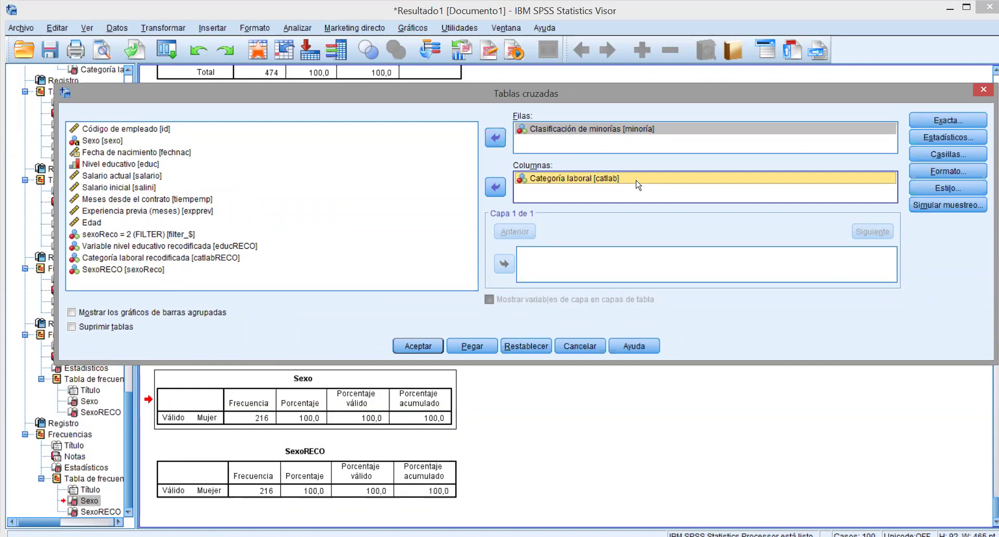
click(562, 139)
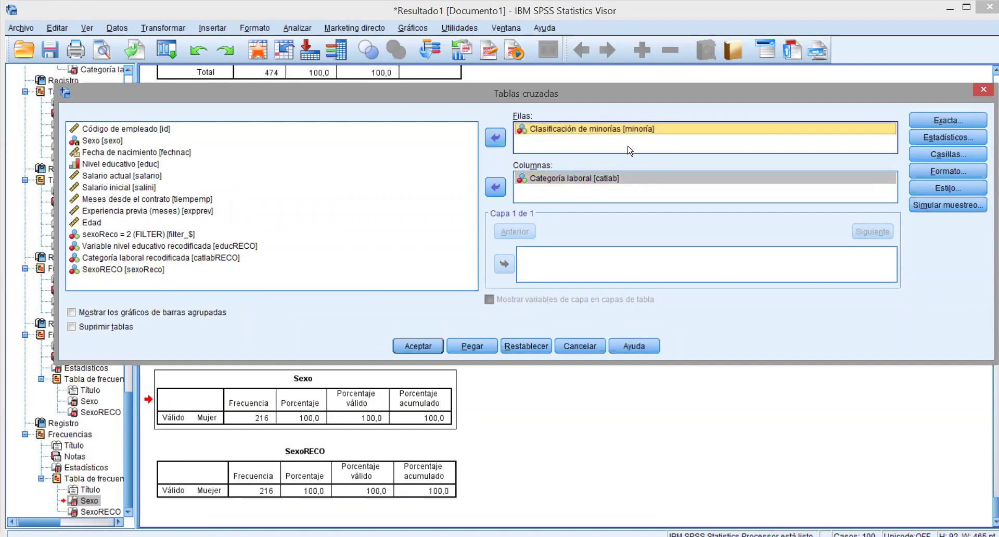
click(593, 181)
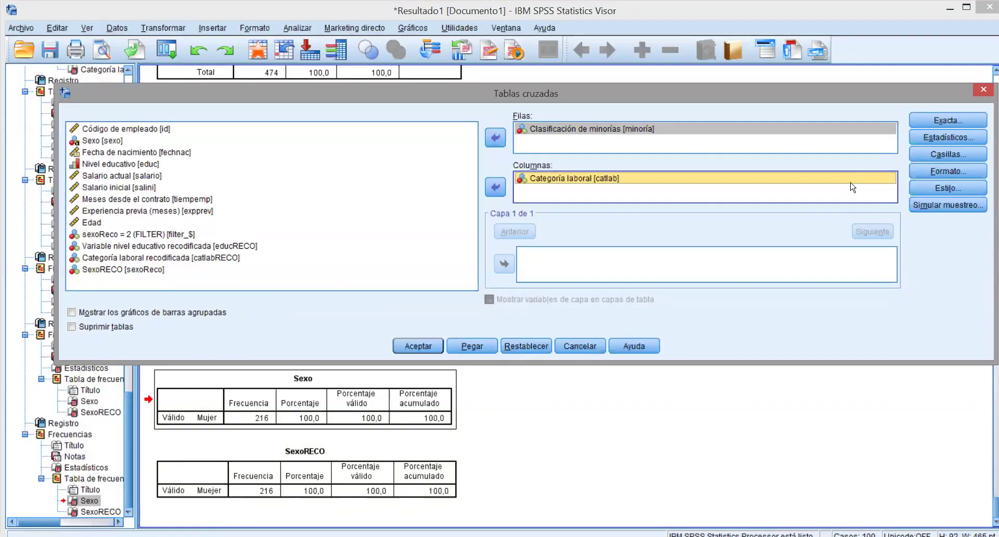
Step: Review the crosstab's statistics and accept them with Chi-cuadrado and Phi y V de Cramer enabled
click(948, 138)
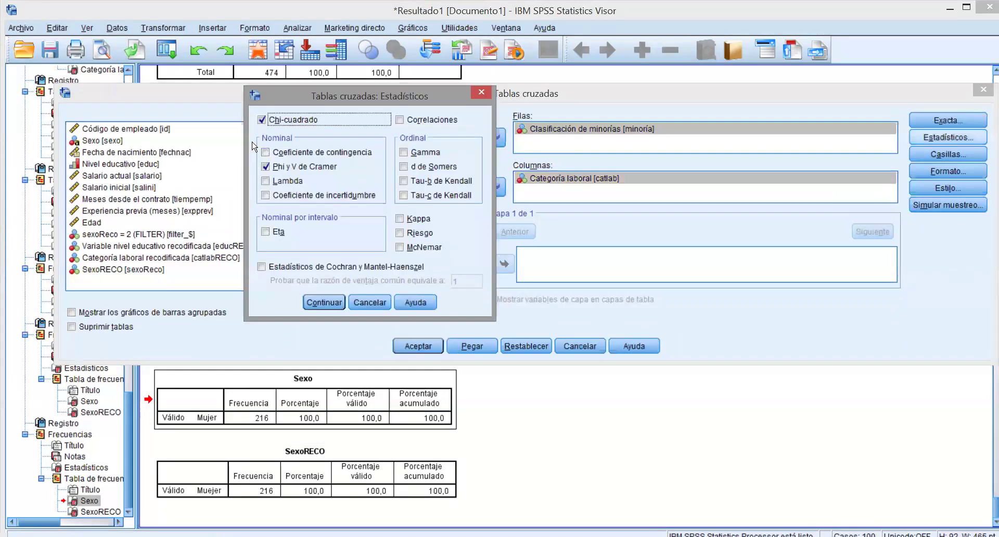
click(324, 303)
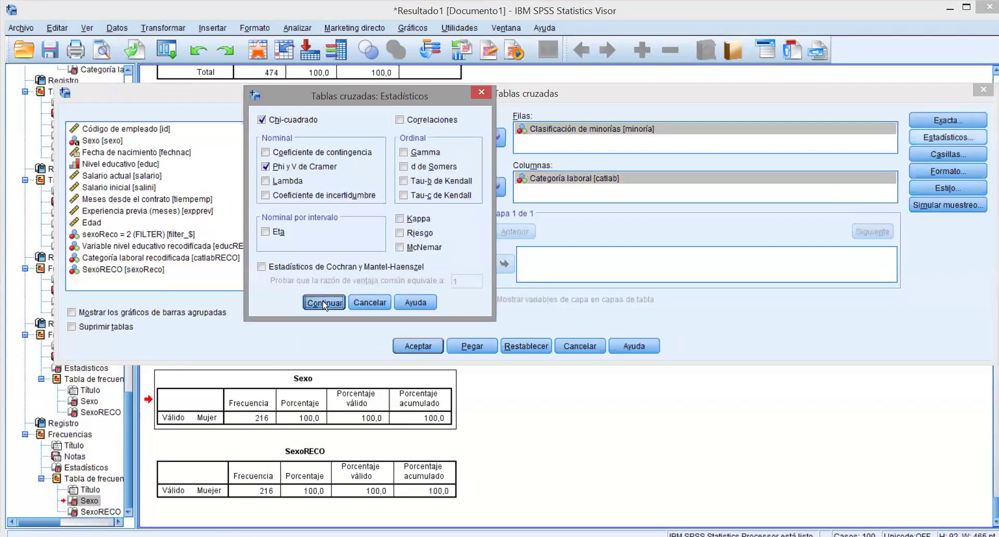
Step: Set the crosstab cells to show observed counts, row percentages and Estandarizados corregidos residuals, and run the crosstab
click(927, 156)
click(404, 231)
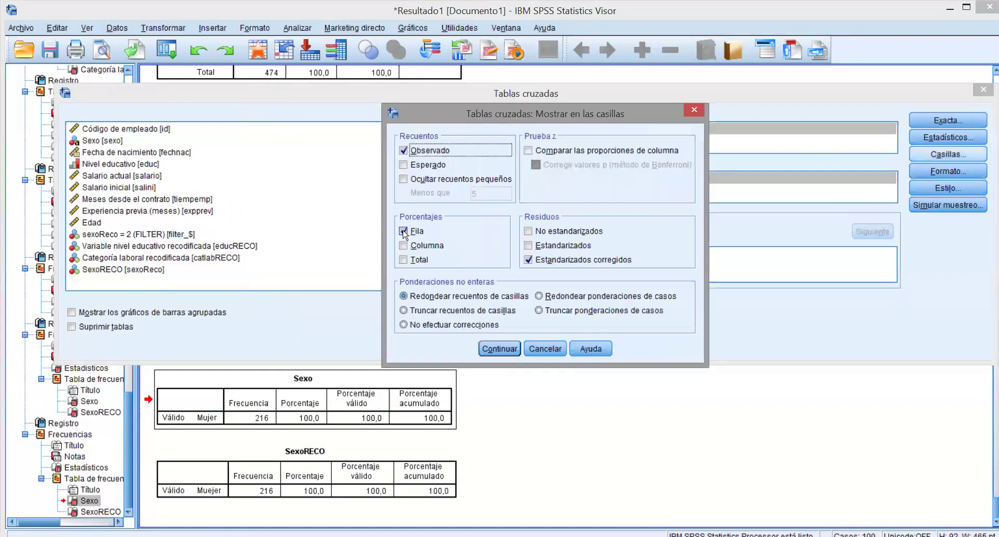
click(529, 260)
click(501, 350)
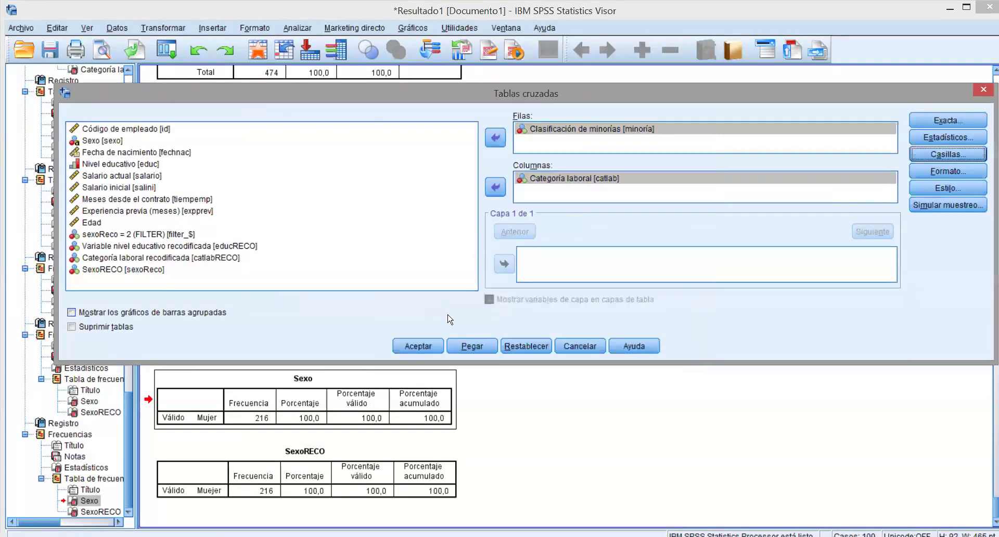
click(432, 345)
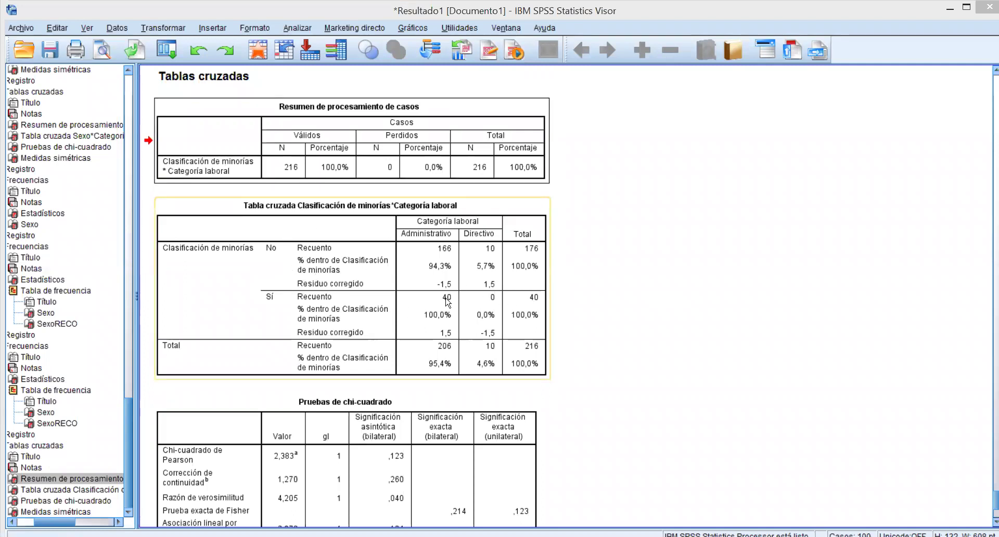
Step: Examine the women's crosstab of minority classification by job category together with its chi-square tests and symmetric measures
click(346, 466)
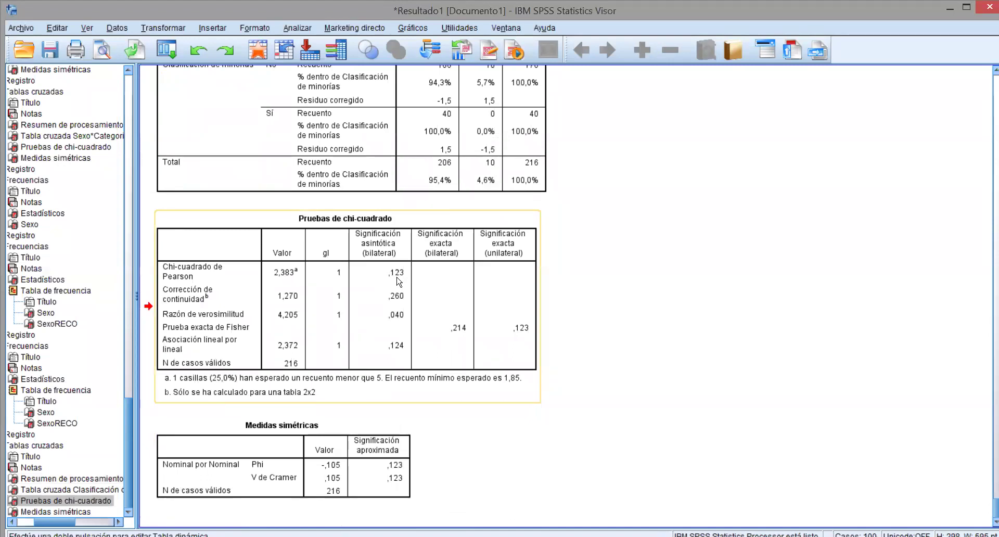
scroll(673, 297, up, 2)
click(387, 241)
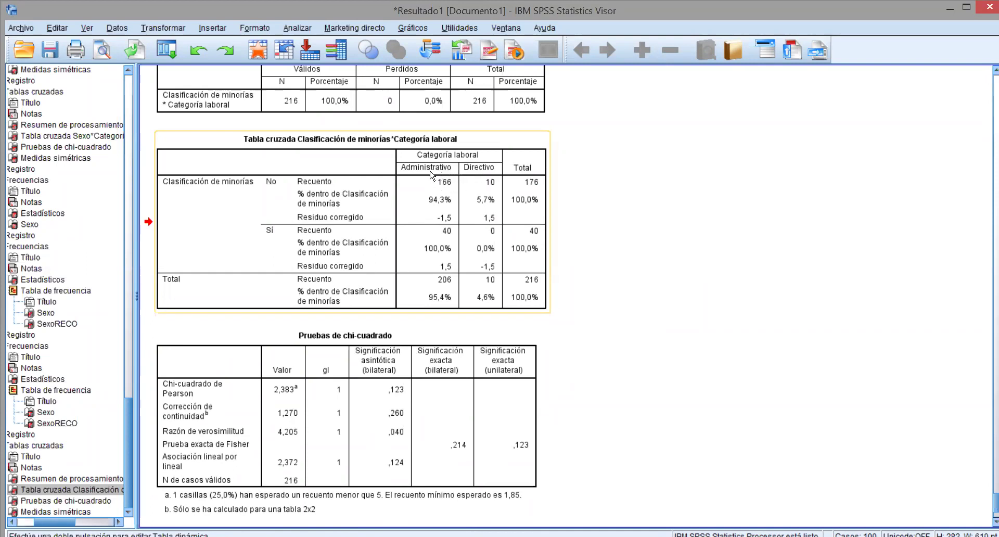
drag(331, 207, 350, 228)
drag(422, 377, 633, 353)
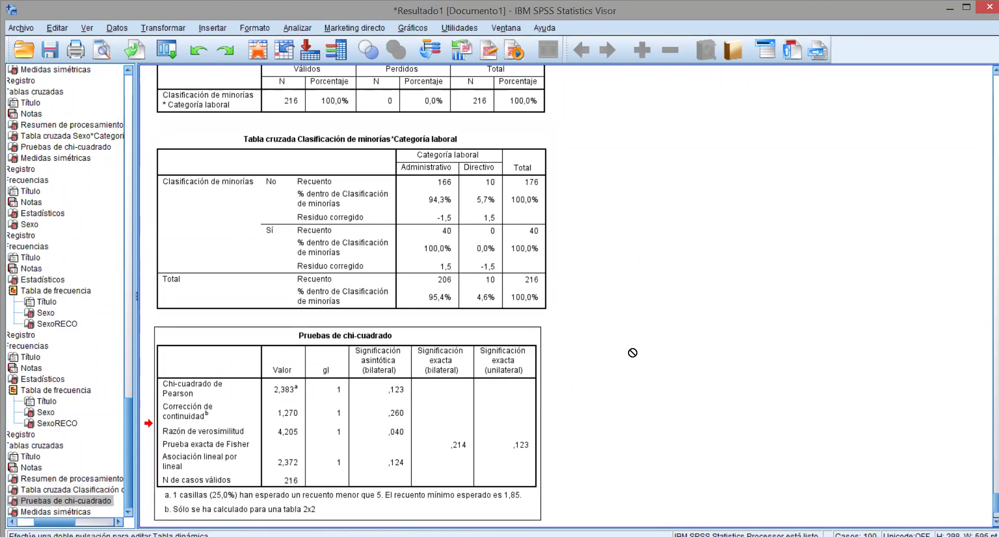
drag(633, 353, 561, 357)
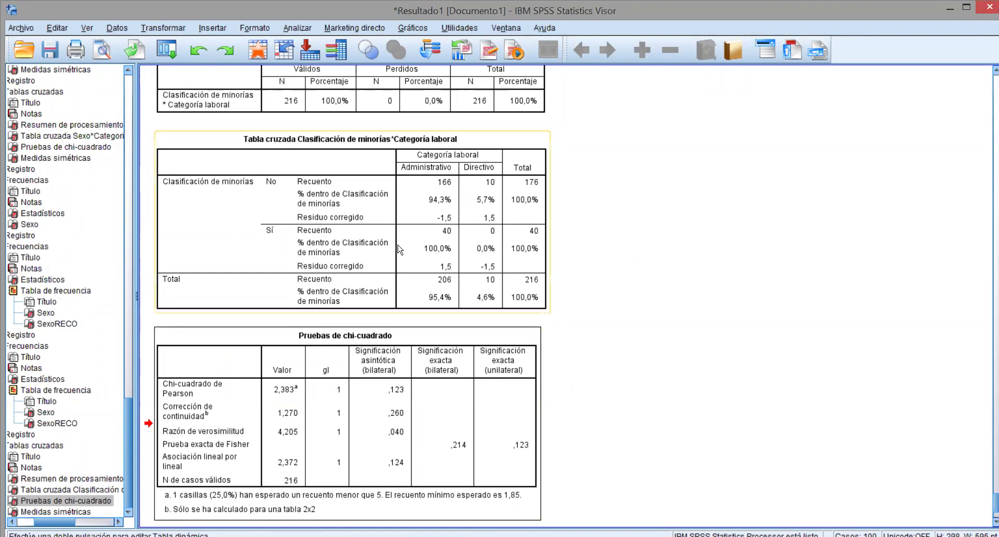
drag(402, 256, 390, 471)
scroll(640, 285, down, 3)
click(391, 475)
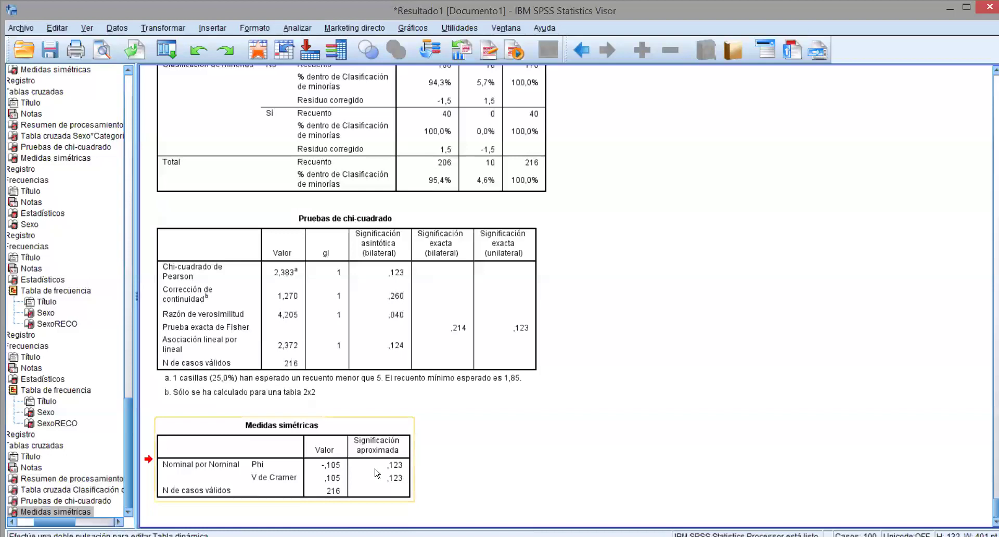
click(424, 315)
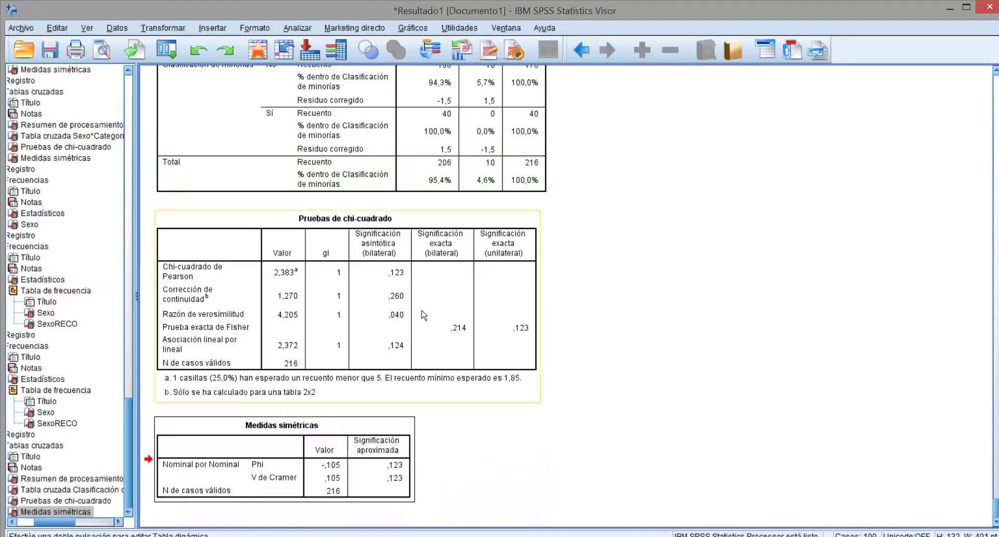
scroll(549, 353, up, 5)
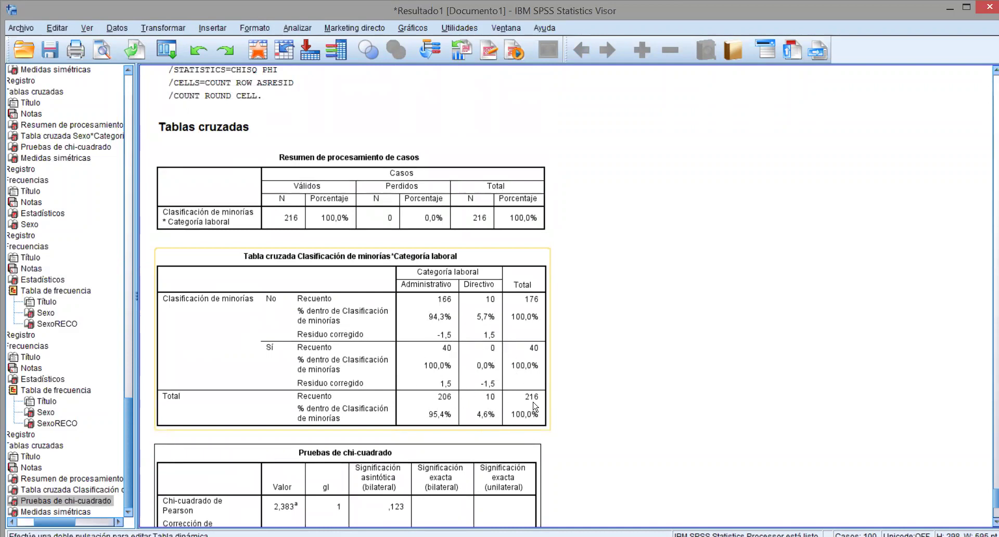
click(555, 394)
scroll(555, 394, down, 3)
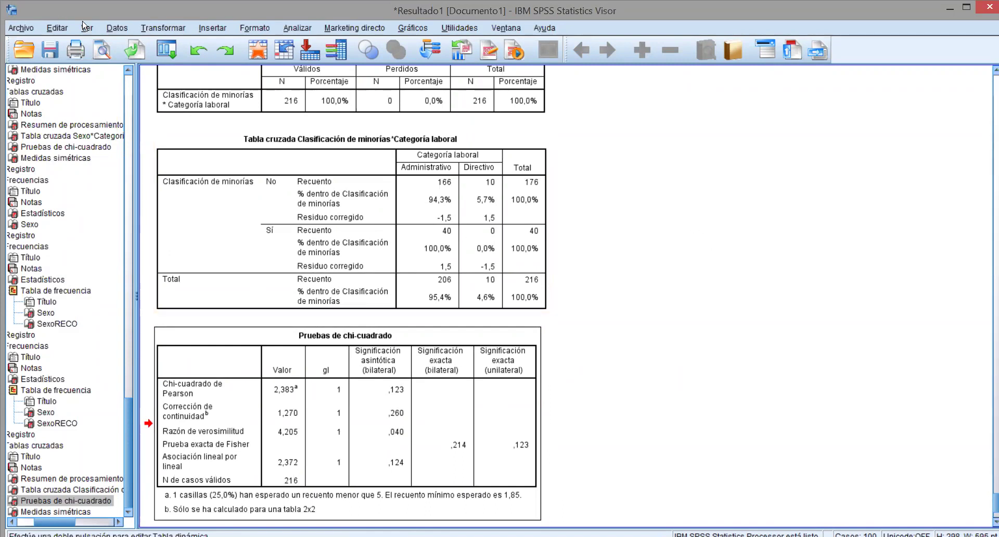
Step: Change the case selection condition to sexoReco = 1 and apply the filter
click(118, 29)
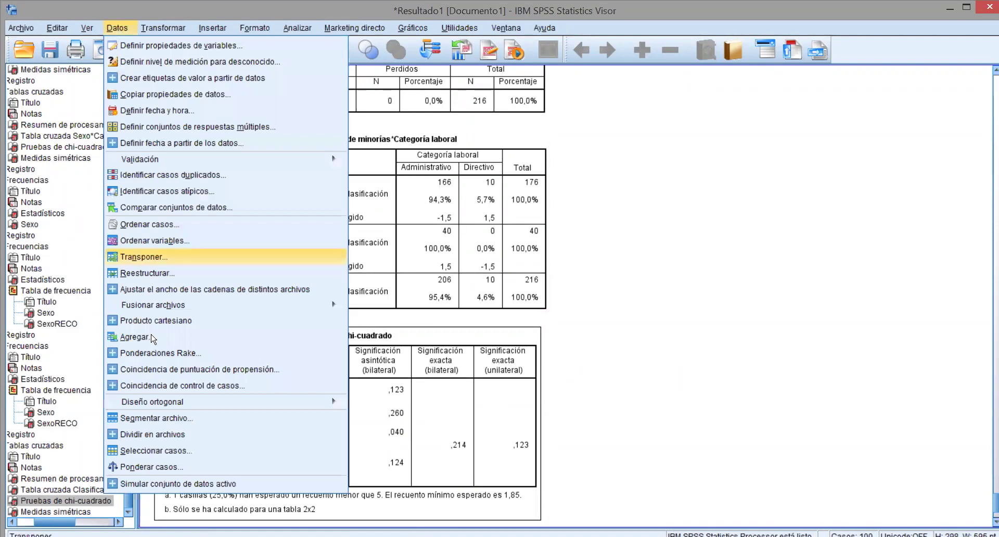
click(152, 458)
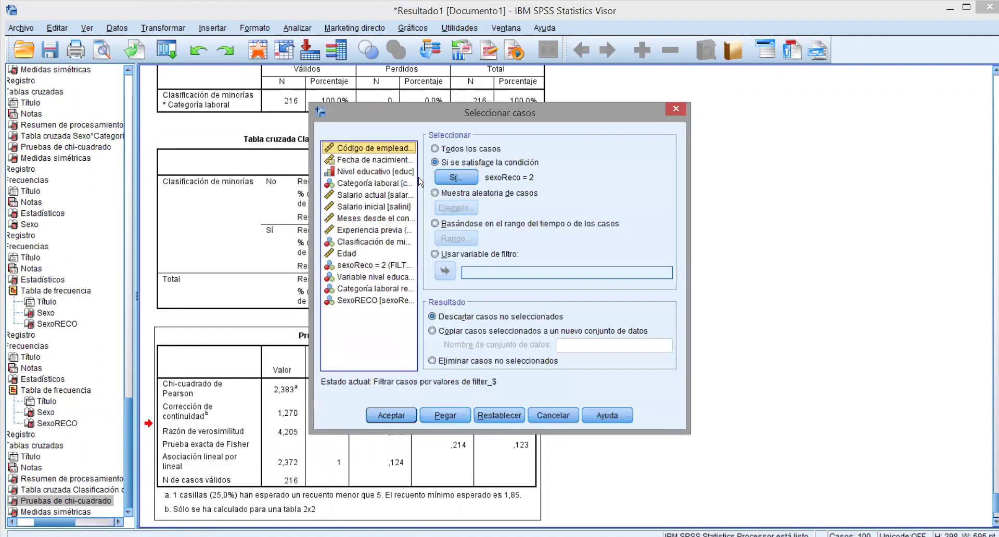
click(457, 177)
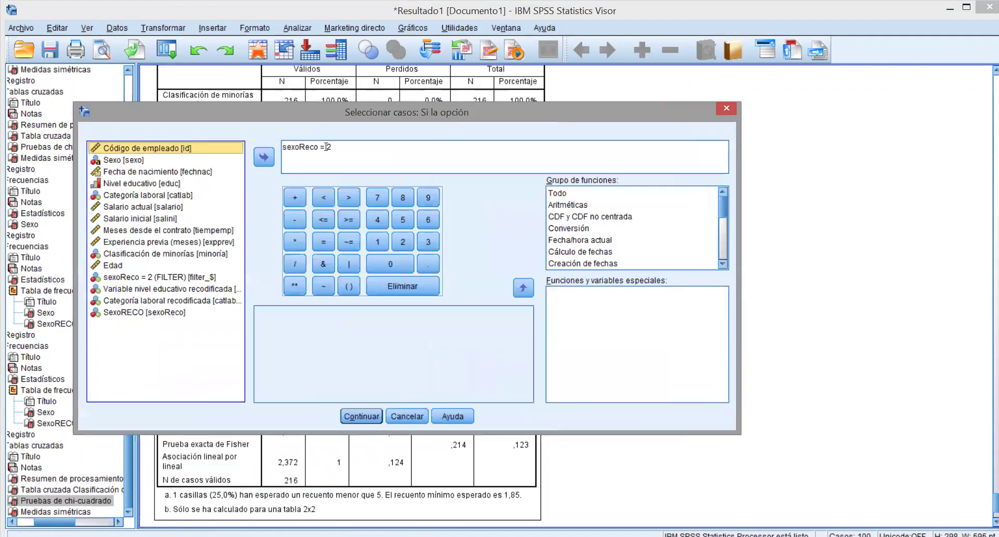
double_click(327, 147)
text(1)
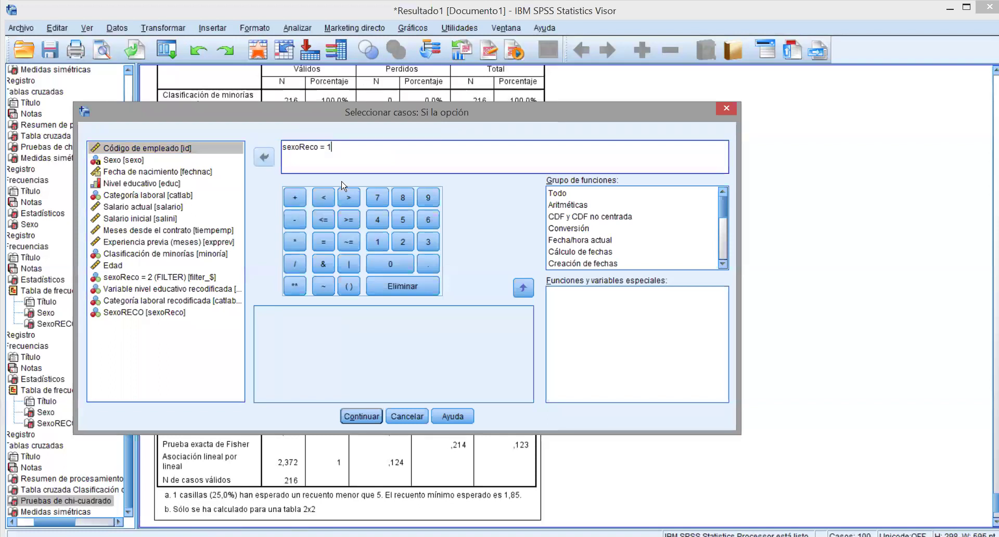
click(363, 415)
click(391, 416)
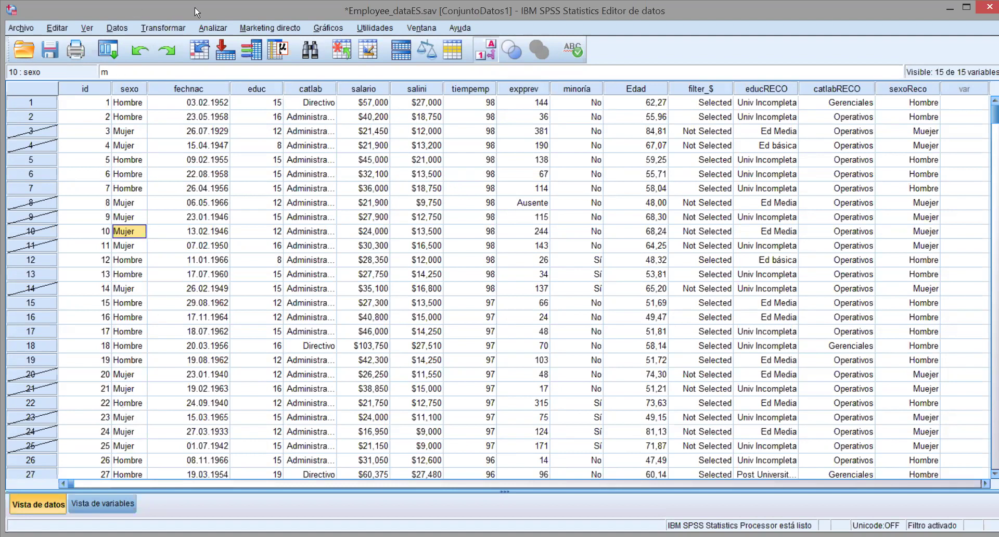
Step: Rerun the crosstab of Clasificación de minorías by Categoría laboral for the men with the existing settings
click(213, 28)
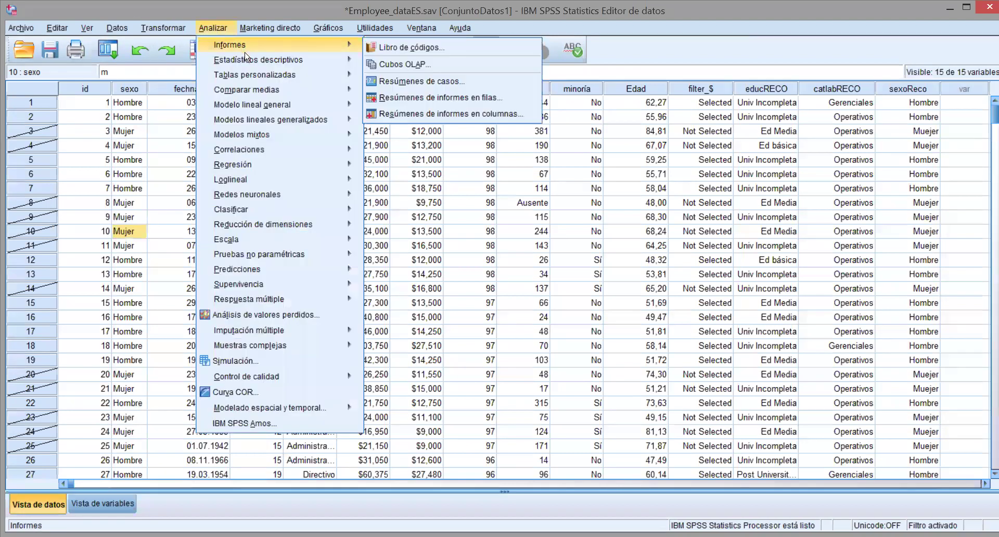
mouse_move(293, 26)
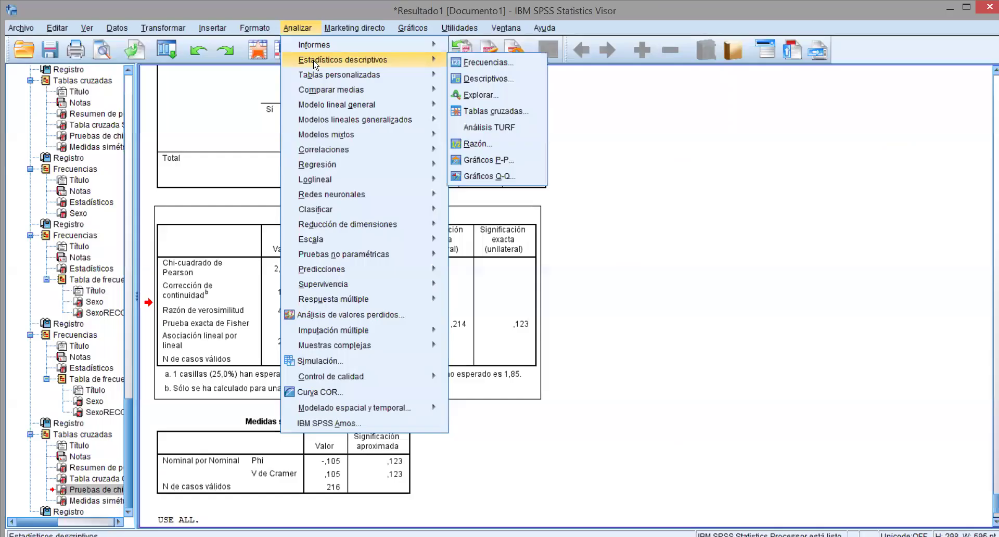
click(480, 111)
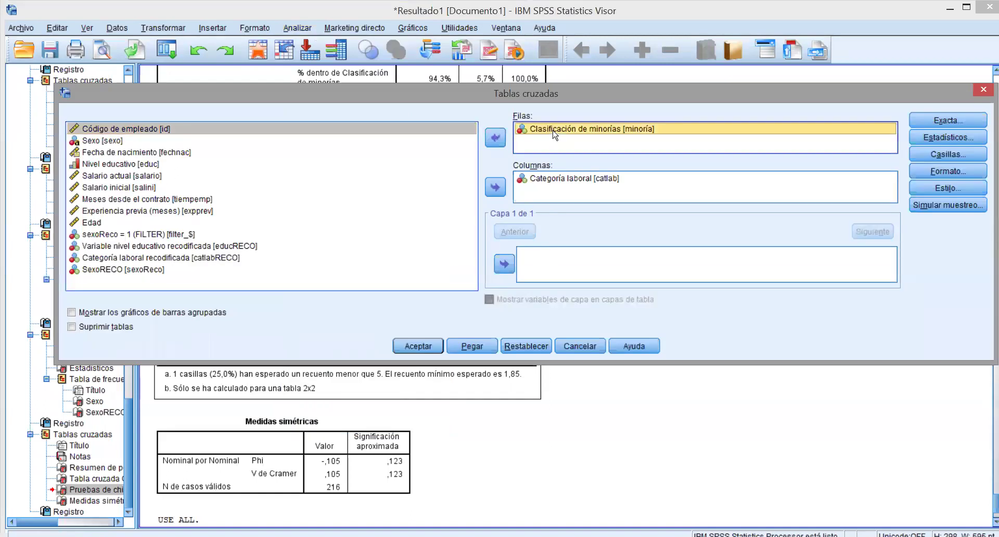
click(555, 178)
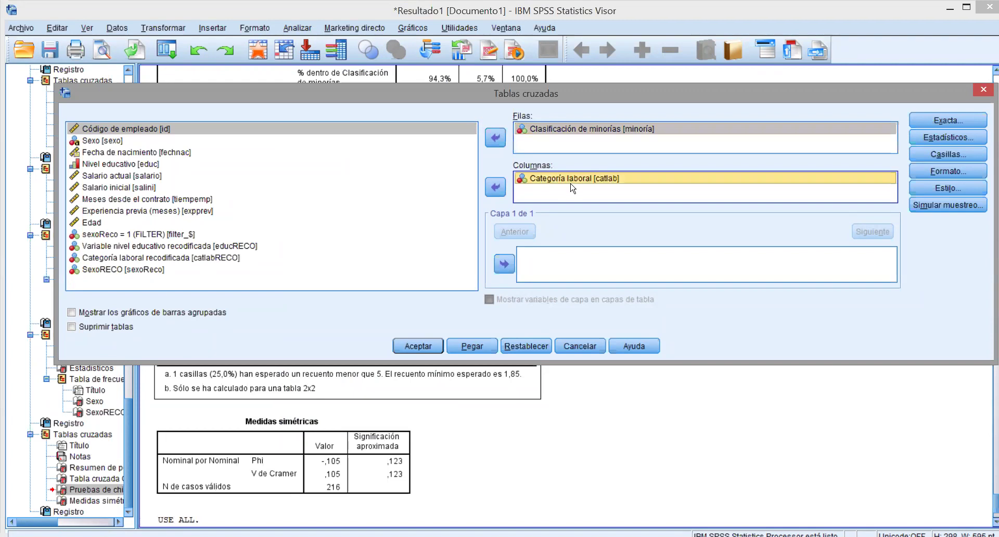
click(420, 347)
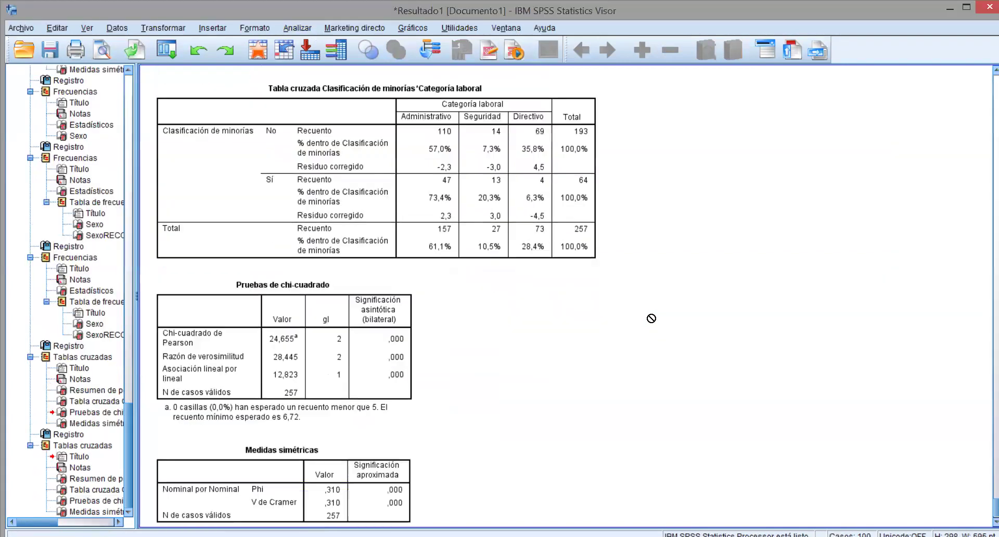
Step: Examine the men's chi-square tests, symmetric measures and crosstab percentages and corrected residuals
click(346, 412)
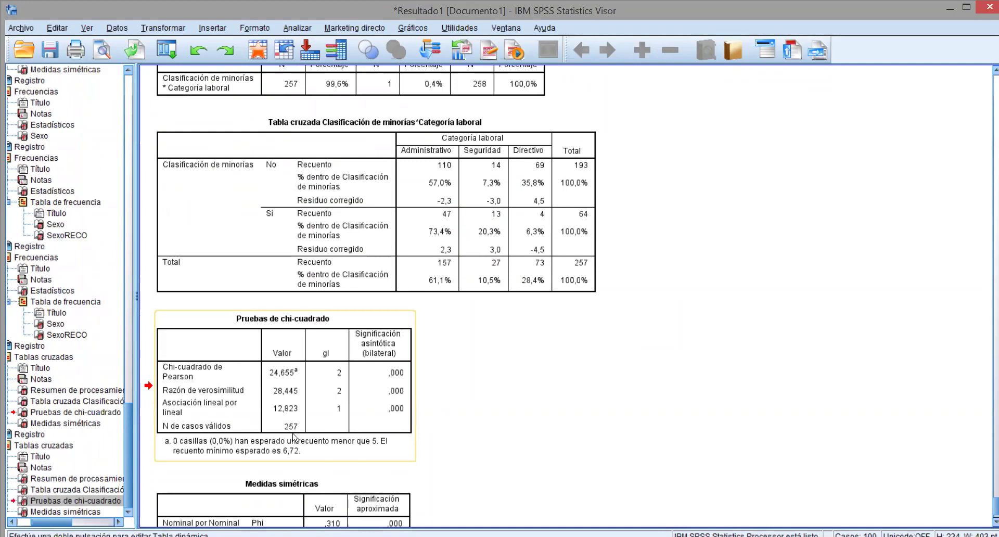
click(497, 263)
click(384, 372)
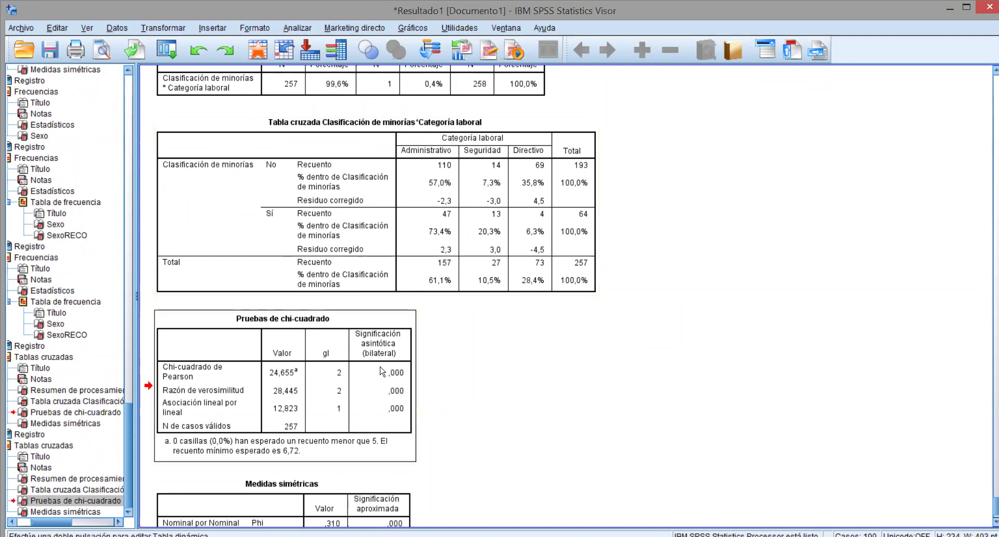
scroll(559, 372, down, 3)
click(377, 479)
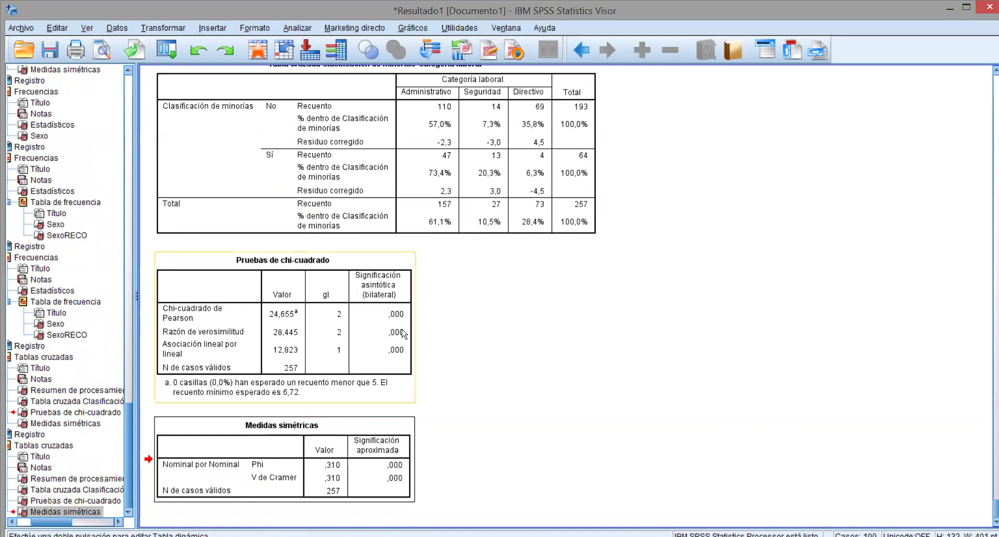
scroll(468, 333, up, 6)
click(483, 345)
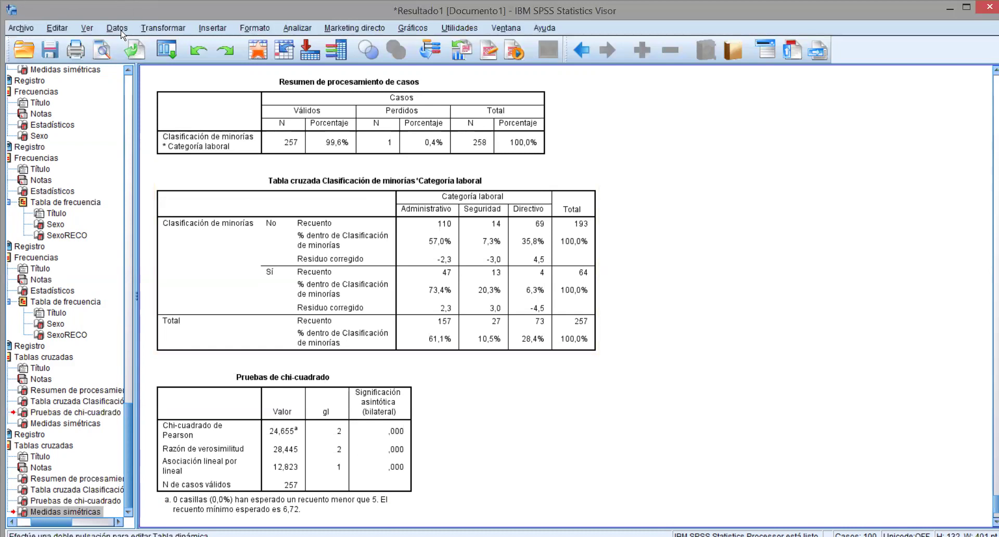
Step: Remove the sexoReco filter in the data editor by selecting Todos los casos
click(121, 32)
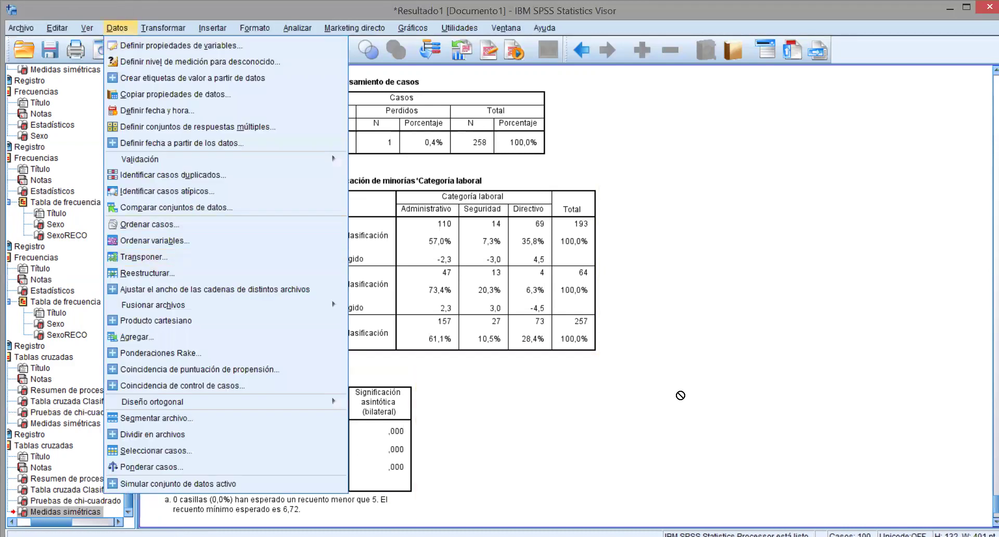
click(691, 391)
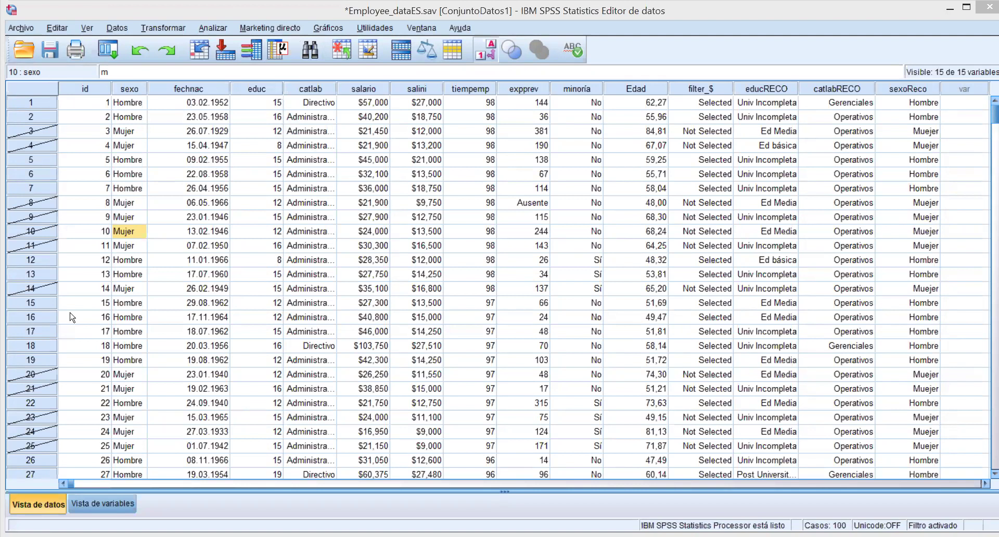
click(124, 33)
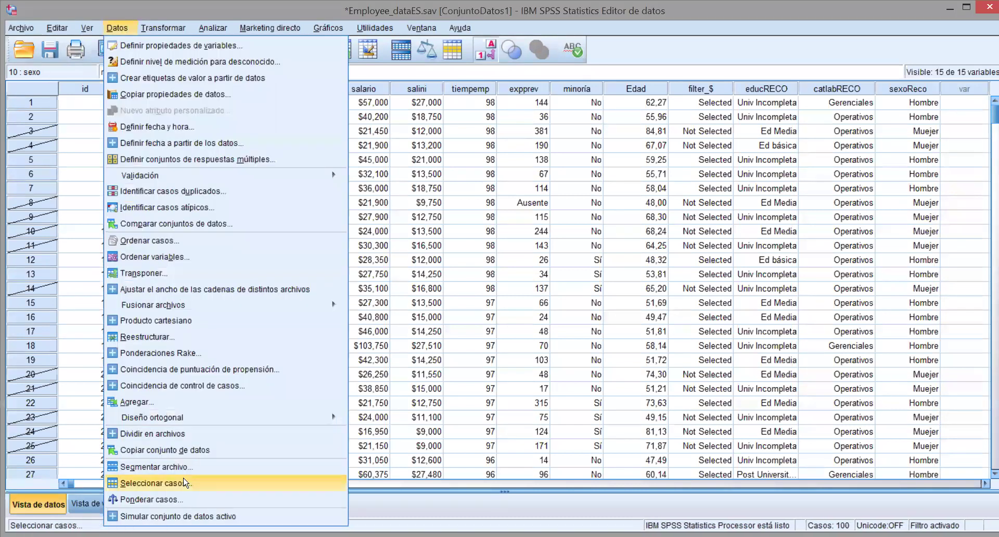
click(183, 484)
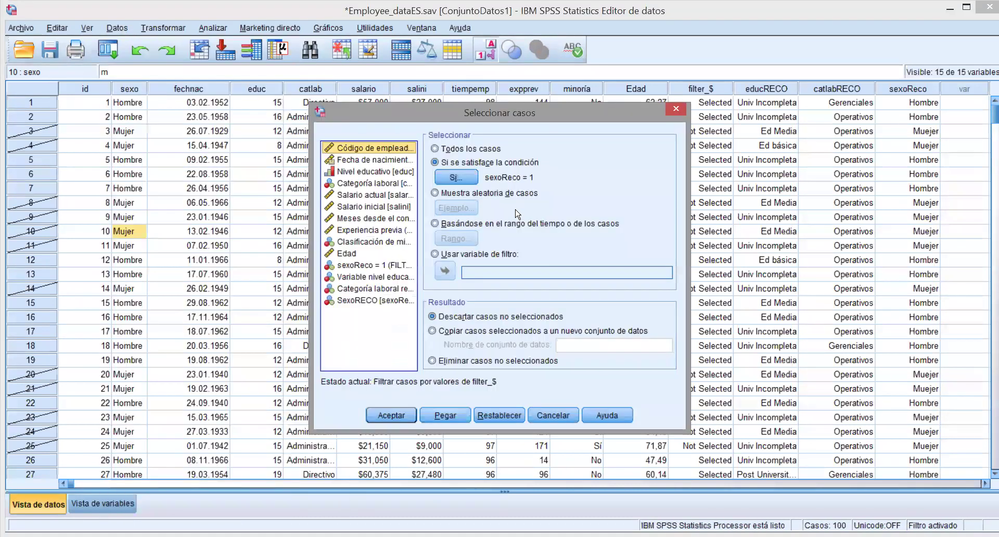
click(448, 154)
click(461, 162)
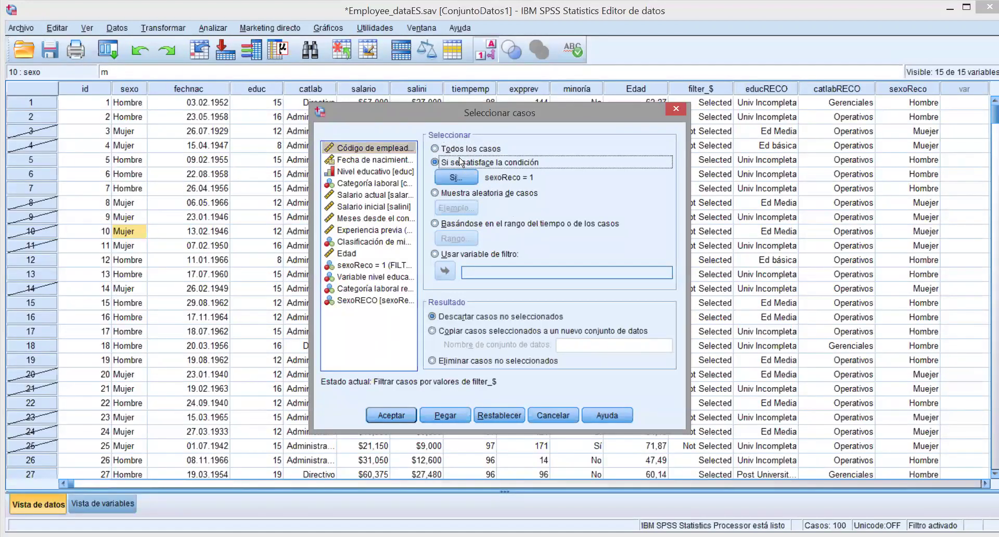
click(462, 150)
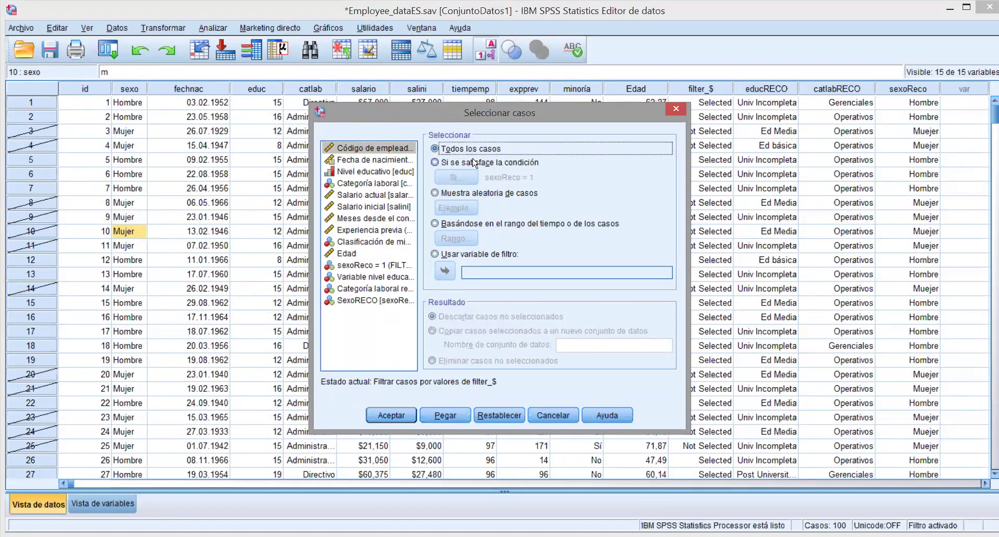
click(388, 416)
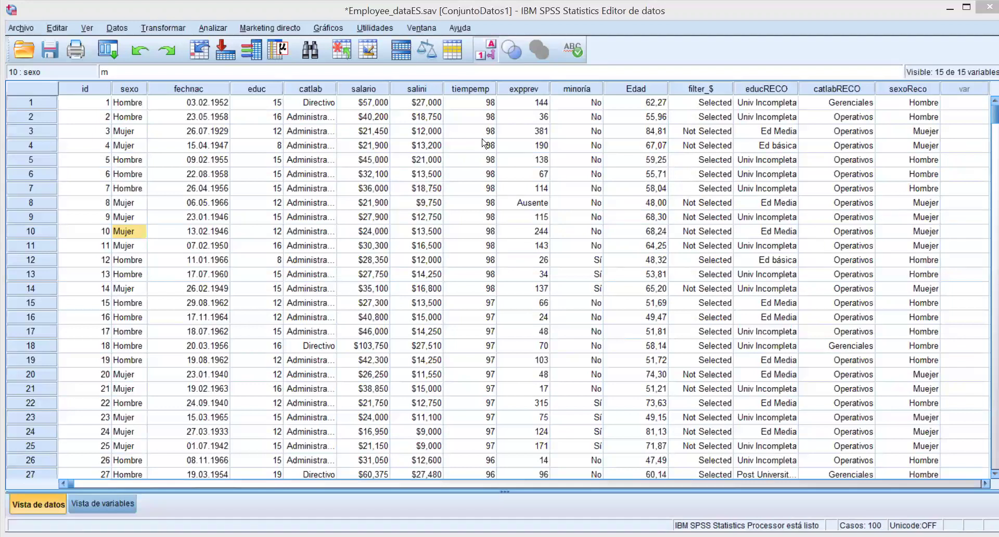
Step: Display the data as value codes instead of labels and widen the sexo column
click(488, 47)
drag(146, 89, 282, 92)
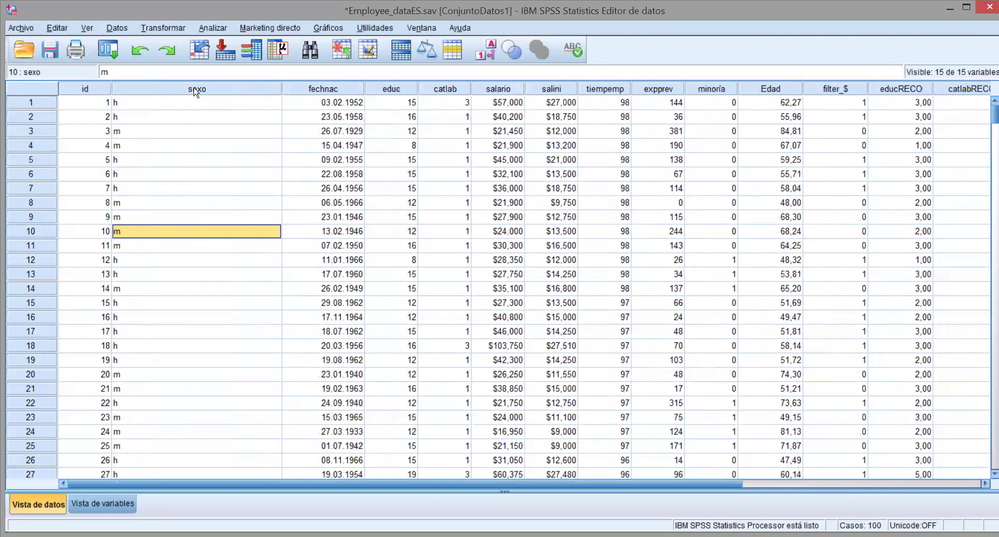
Step: Copy the sexo column's values and paste them starting at cell B1 of a new worksheet in the CalculoMuestras2 workbook in Excel
click(196, 92)
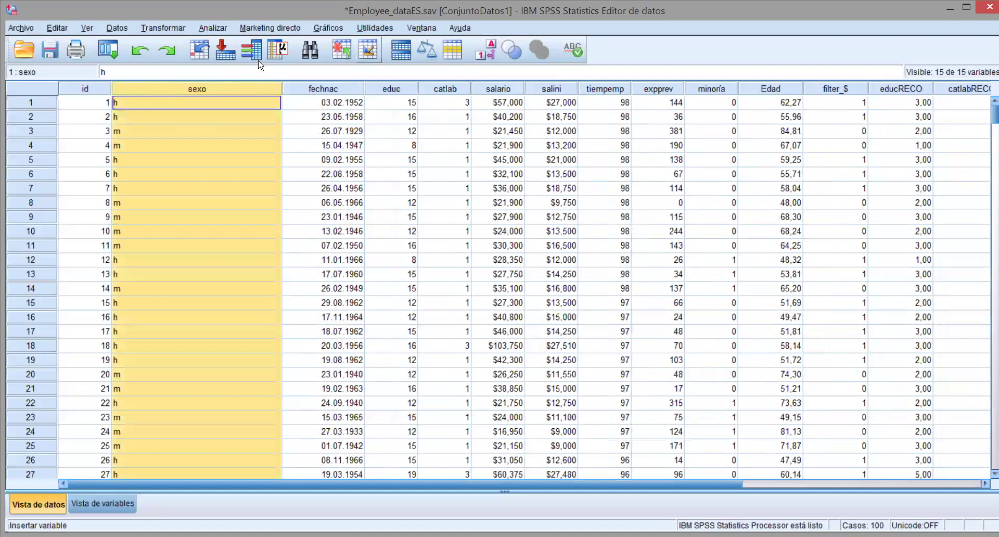
right_click(167, 93)
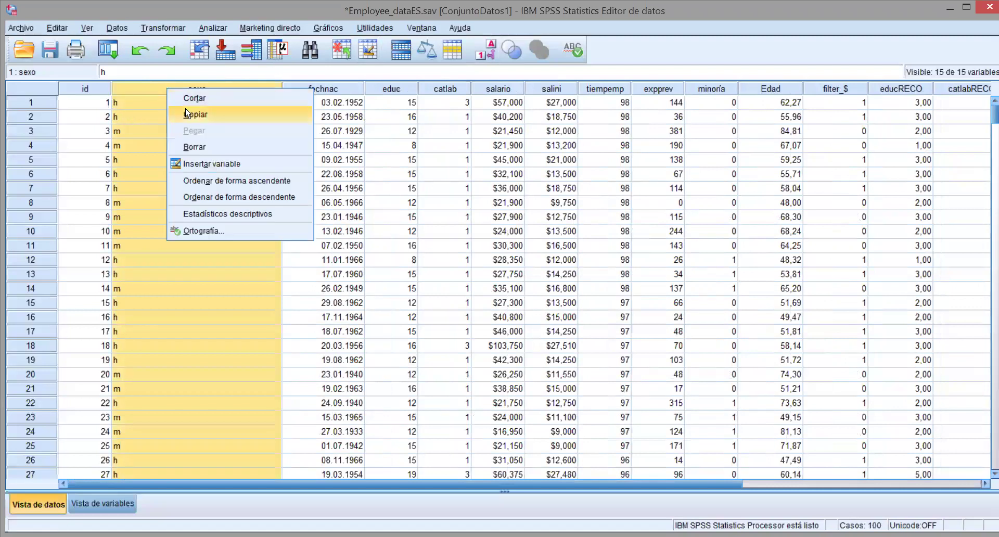
click(146, 132)
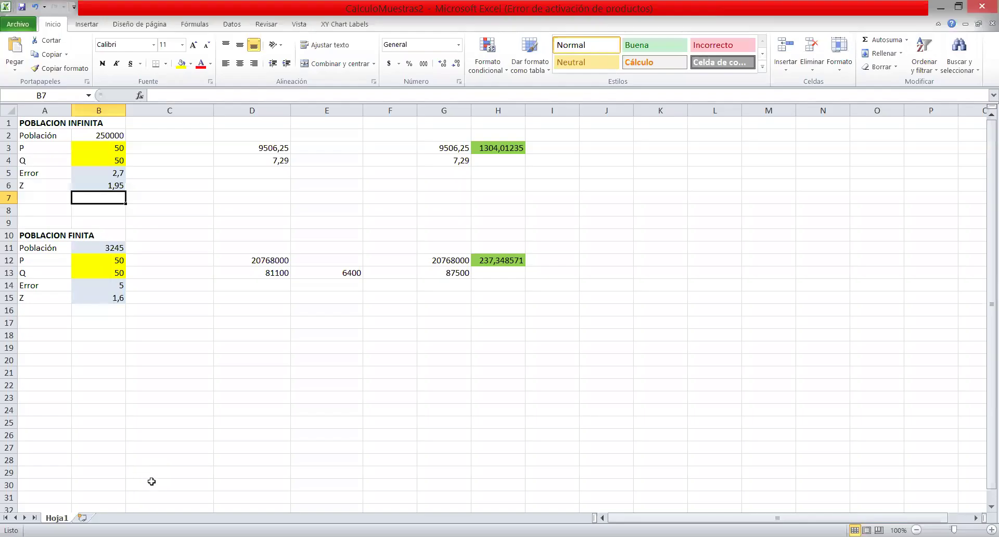
click(92, 519)
click(116, 124)
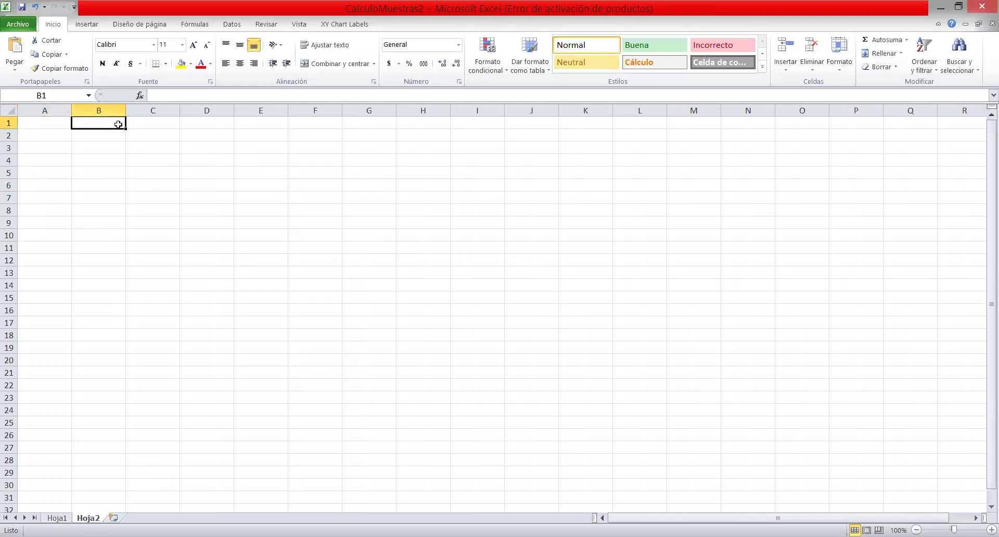
click(14, 46)
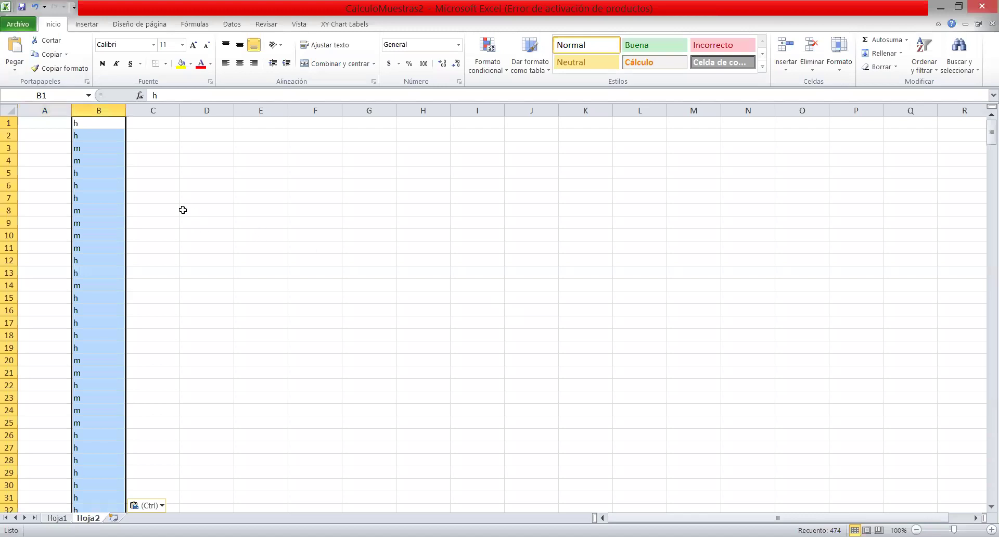
click(152, 124)
click(95, 125)
click(156, 121)
click(97, 121)
click(133, 120)
click(76, 121)
click(152, 121)
click(98, 123)
click(147, 123)
click(86, 124)
click(147, 122)
click(91, 124)
click(150, 119)
click(96, 121)
click(158, 118)
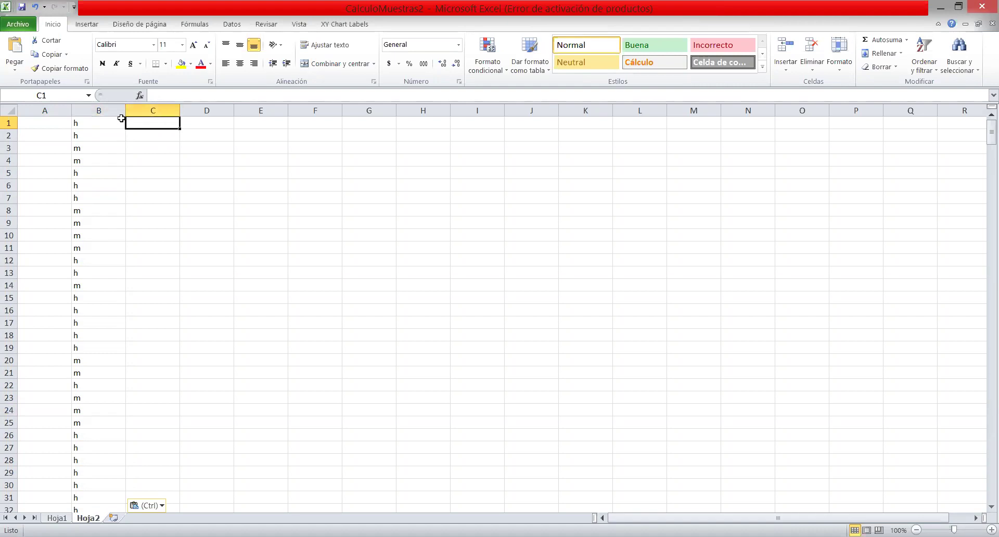
click(108, 107)
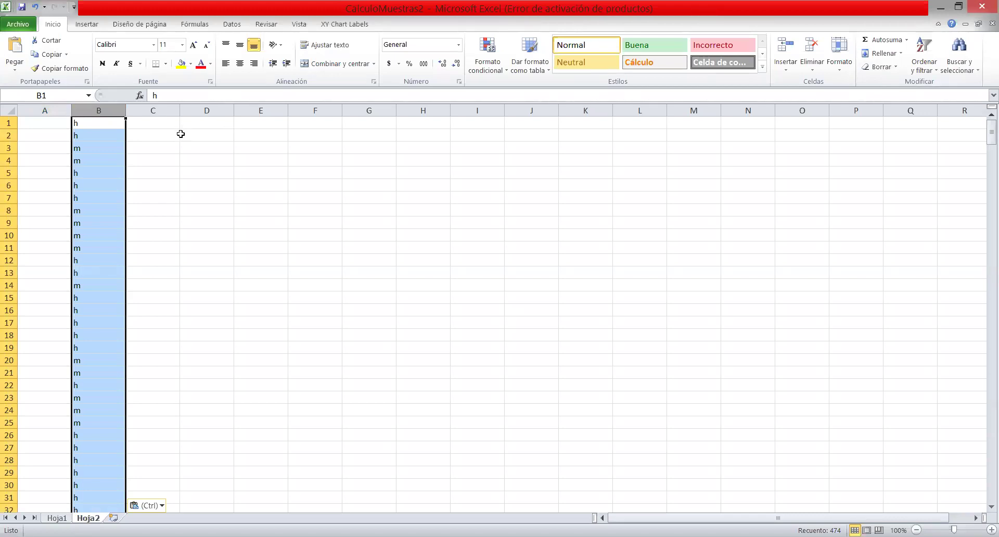
click(85, 123)
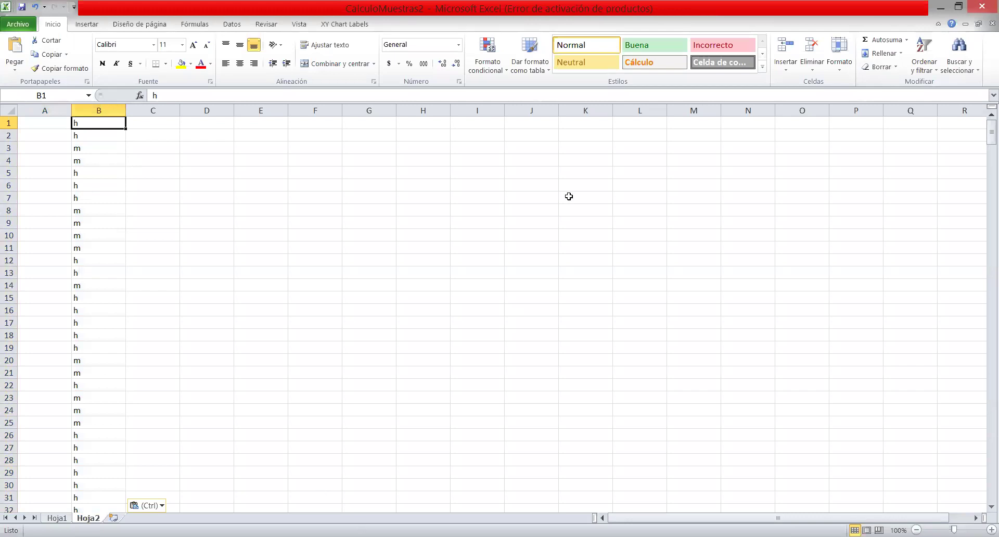
key(alt+Tab)
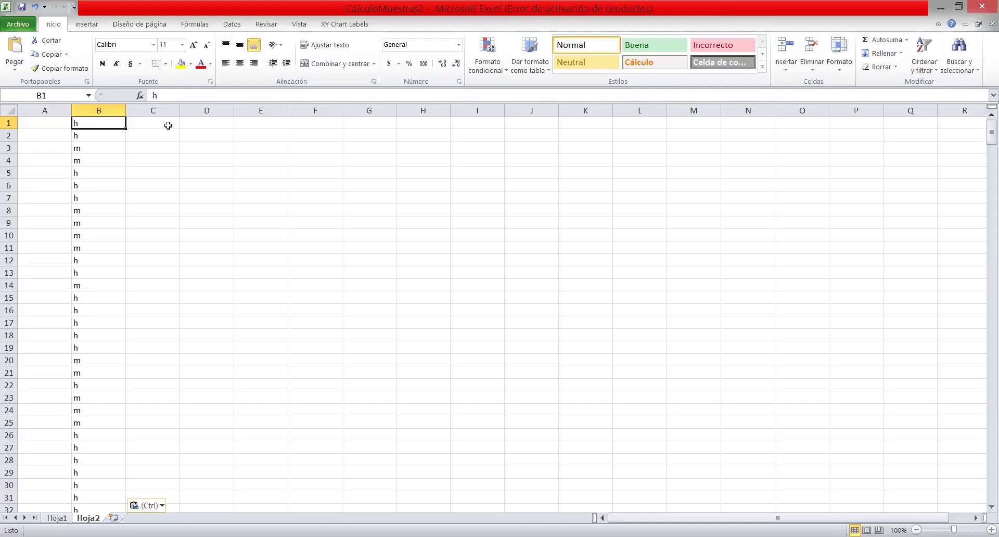
click(167, 125)
click(97, 123)
click(167, 124)
click(98, 121)
click(155, 123)
click(89, 122)
click(158, 122)
click(90, 122)
click(144, 124)
click(100, 120)
click(146, 119)
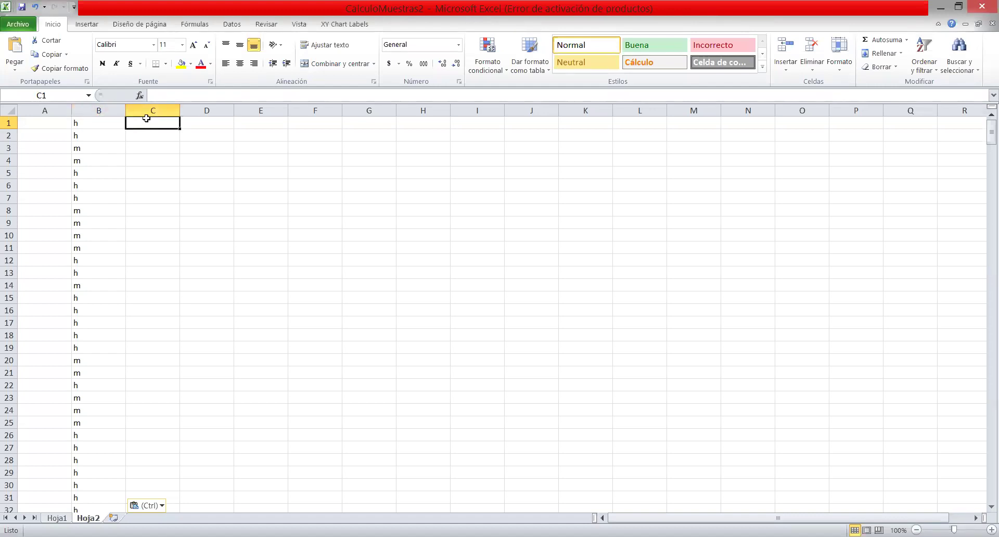
Step: Turn on filtering for column B and show only the rows with the value h
click(99, 111)
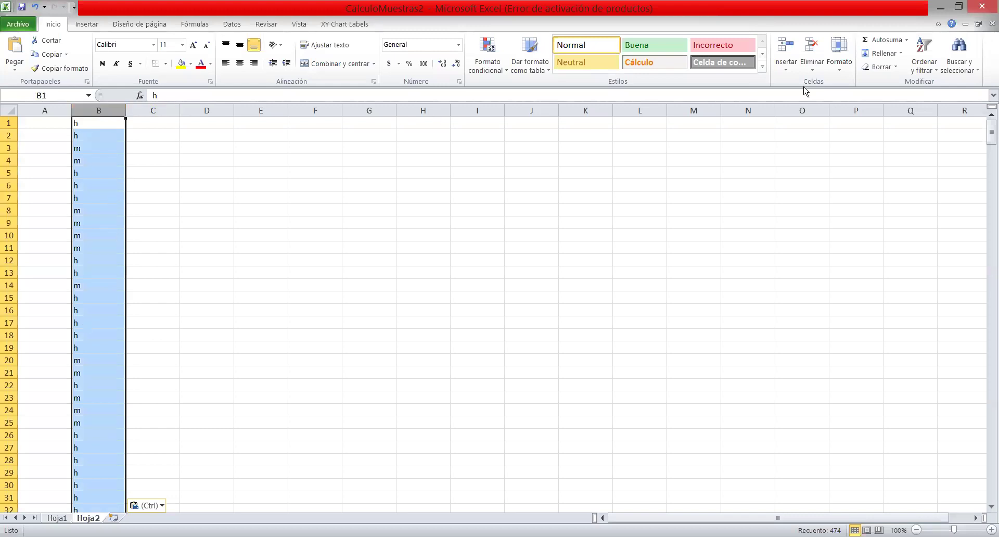
click(927, 71)
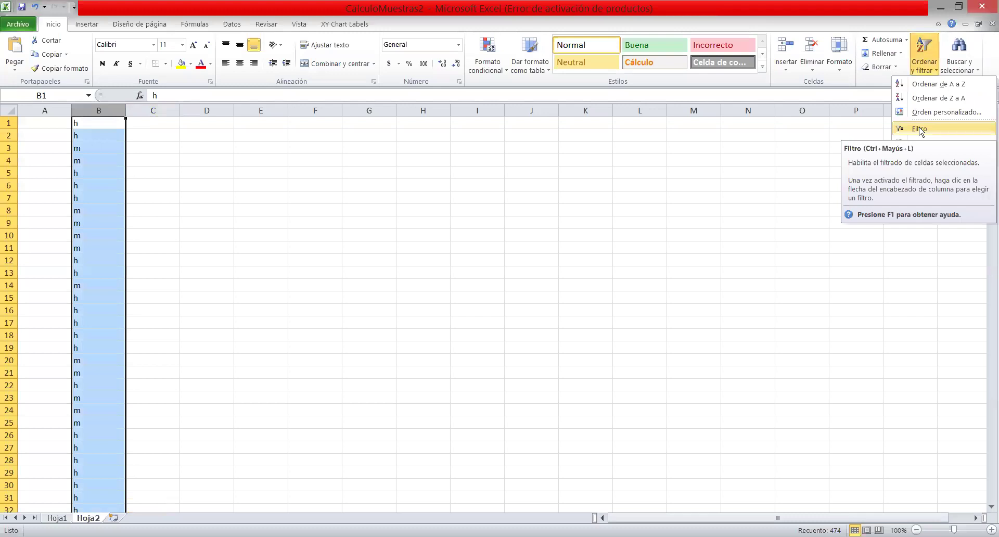
click(919, 130)
click(152, 186)
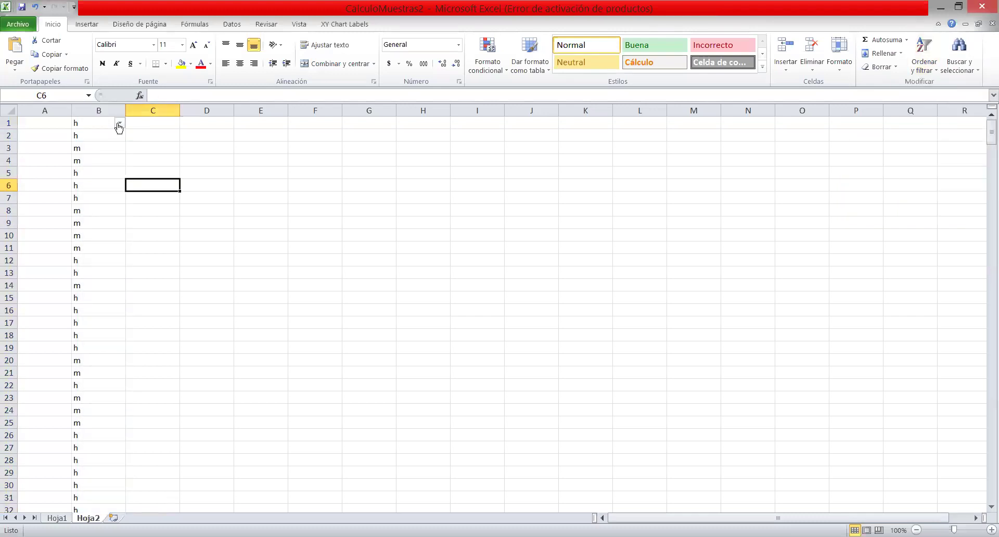
click(119, 124)
click(73, 240)
click(35, 250)
click(87, 342)
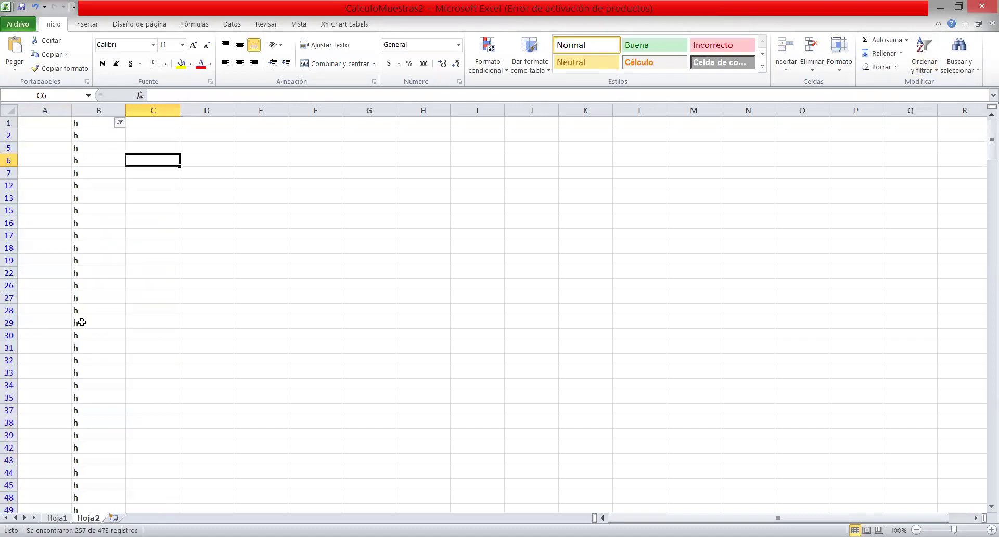
Step: Enter 1 in cell C1 and fill it down column C beside all the filtered h rows
click(151, 125)
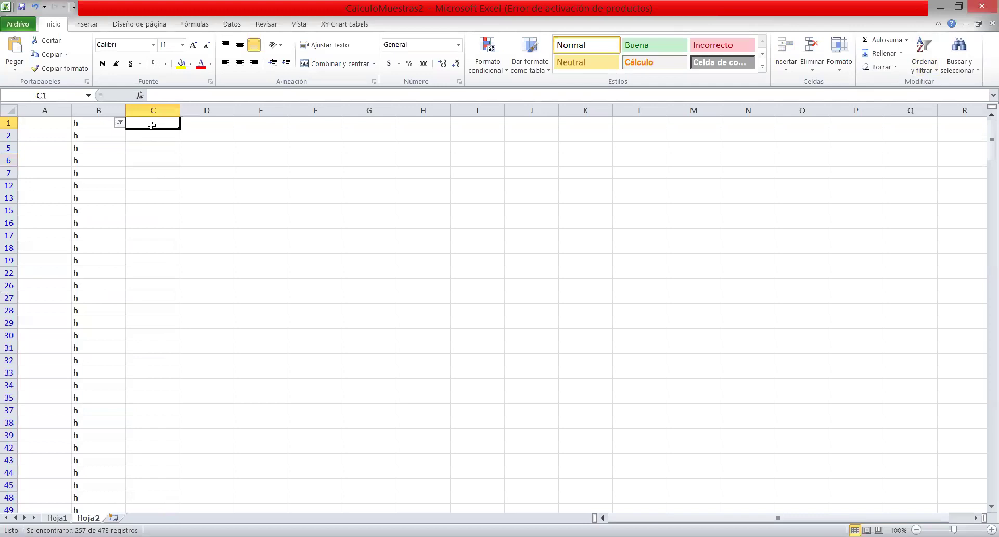
text(1)
key(ctrl+Return)
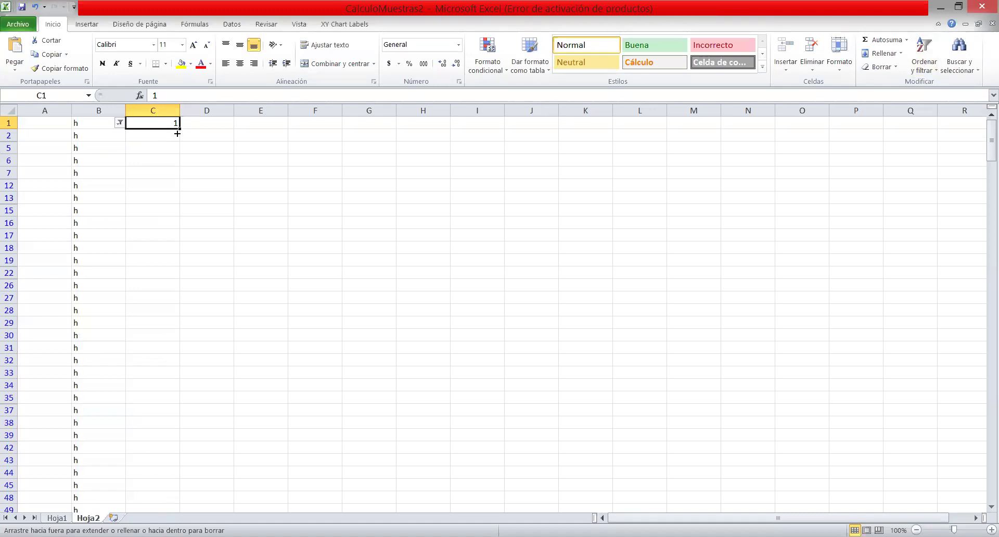
key(ctrl+shift+End)
key(ctrl+d)
scroll(224, 229, up, 20)
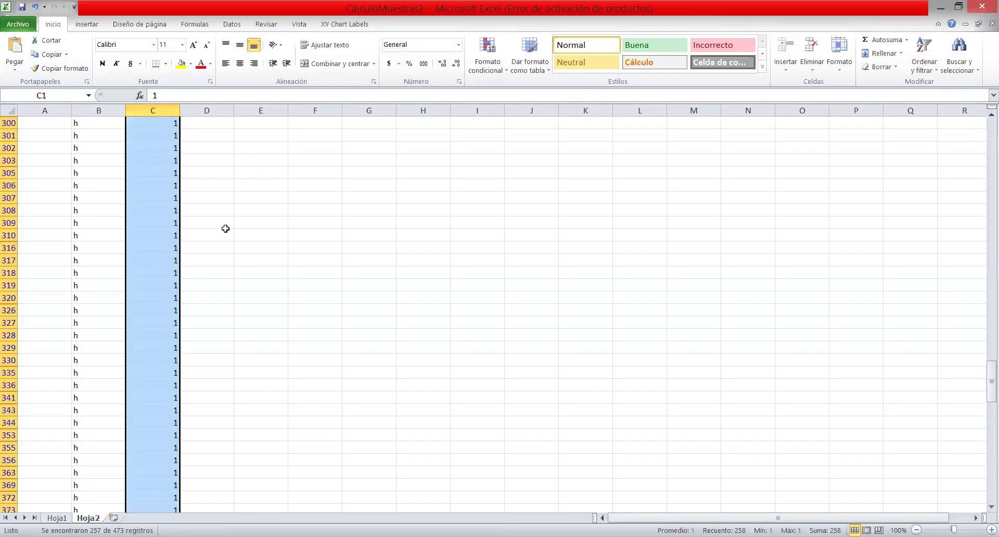
scroll(225, 221, up, 20)
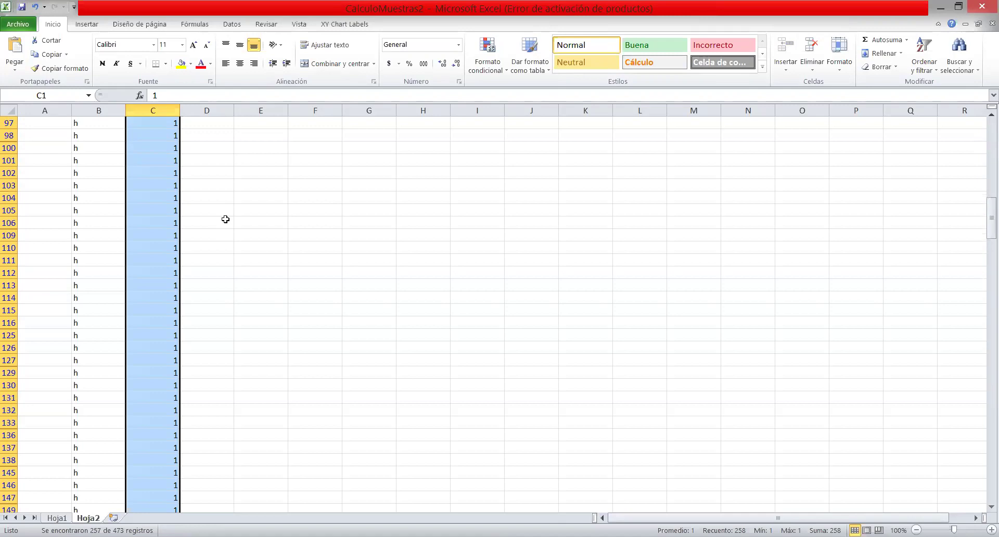
scroll(230, 211, up, 1)
click(228, 182)
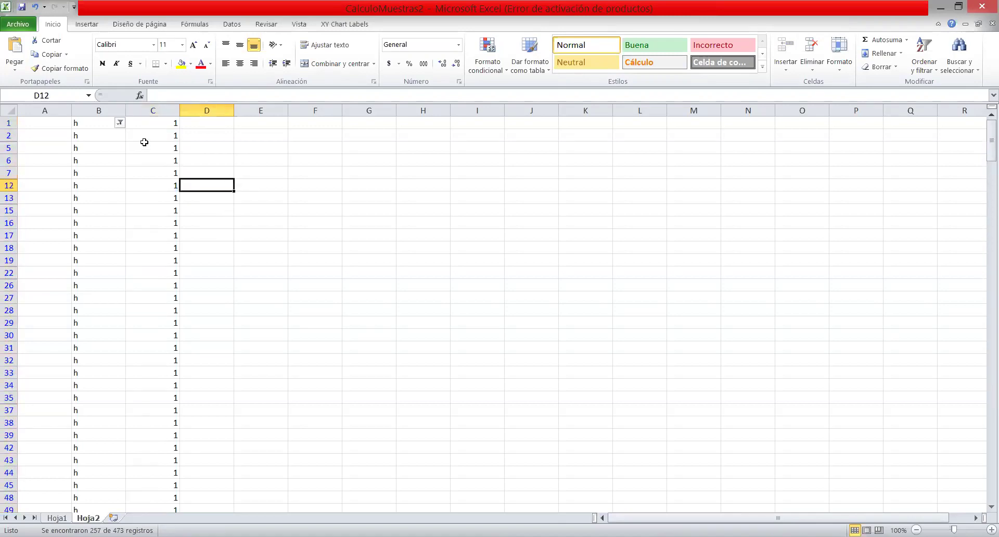
Step: Switch the column B filter to show only the rows with the value m
click(120, 124)
click(36, 250)
click(36, 259)
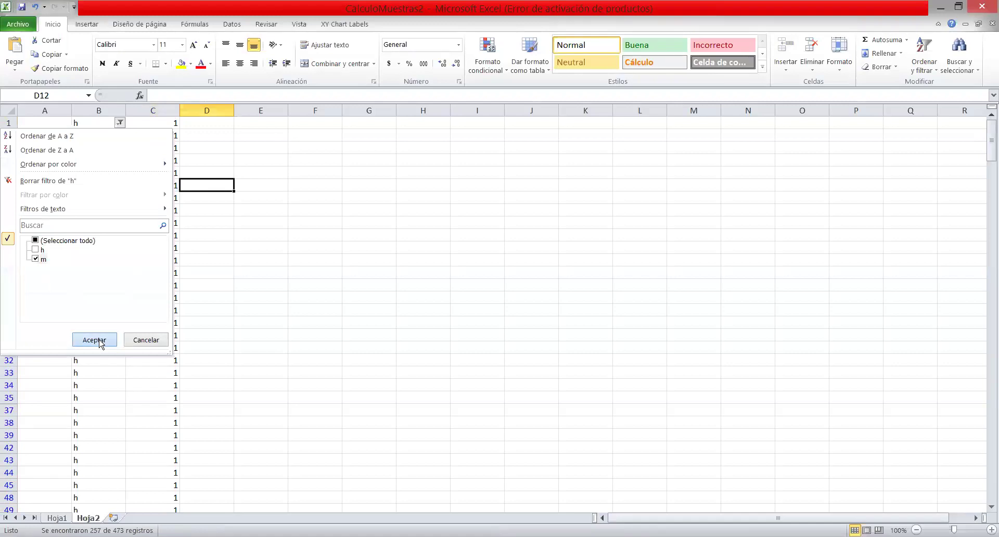
click(94, 340)
Step: Enter 2 in cell C3 and fill it down column C beside all the filtered m rows
click(156, 125)
click(152, 136)
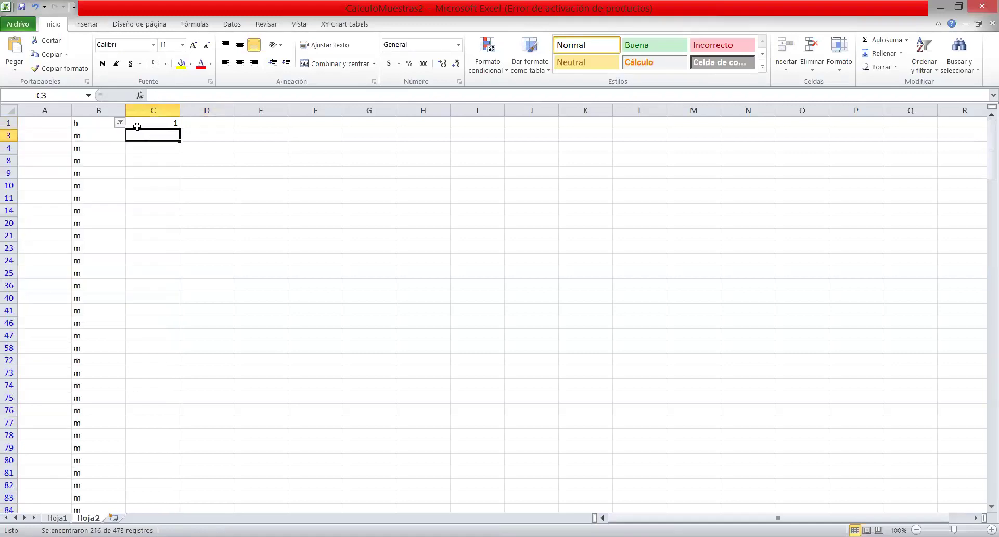
click(84, 126)
click(149, 124)
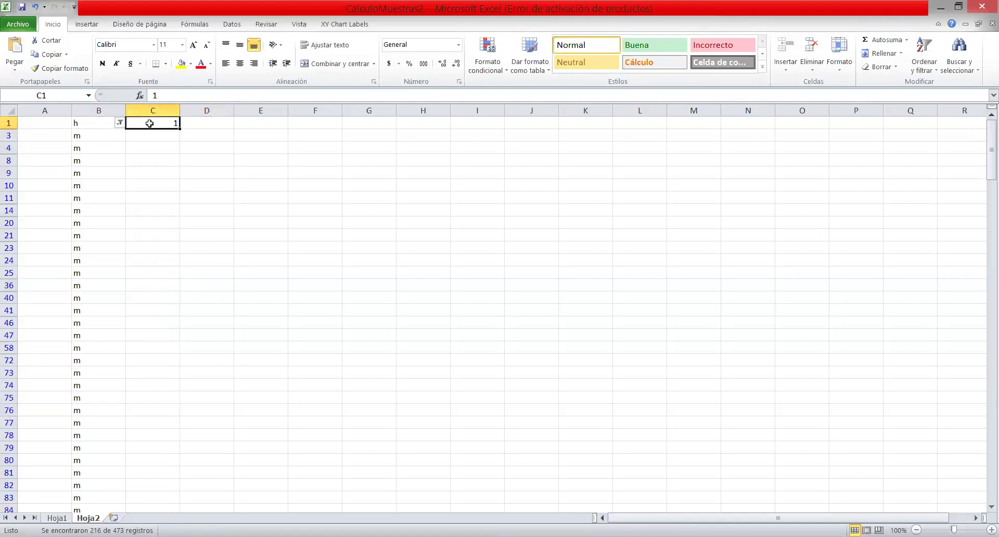
click(86, 136)
click(140, 134)
text(2)
key(ctrl+Return)
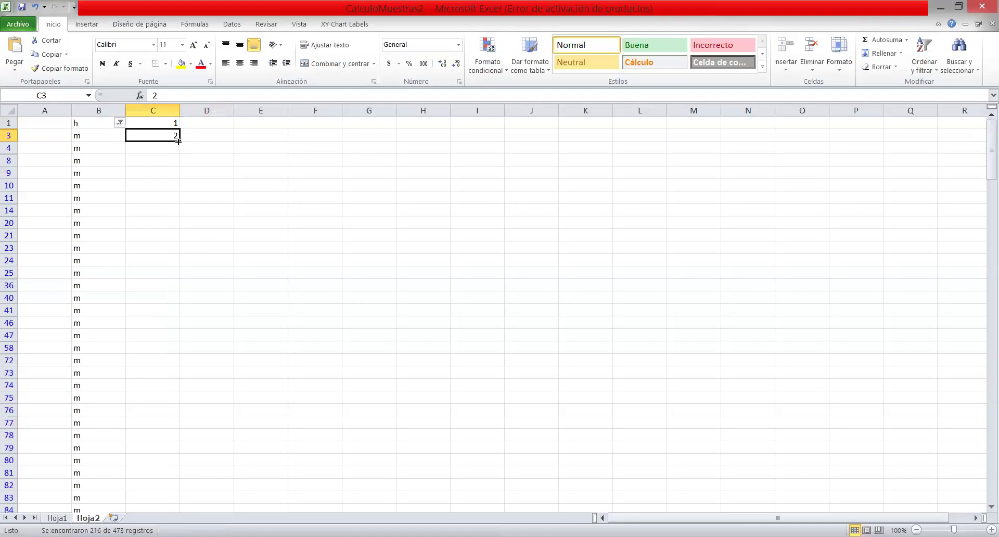
double_click(178, 141)
scroll(216, 260, up, 20)
scroll(221, 240, up, 20)
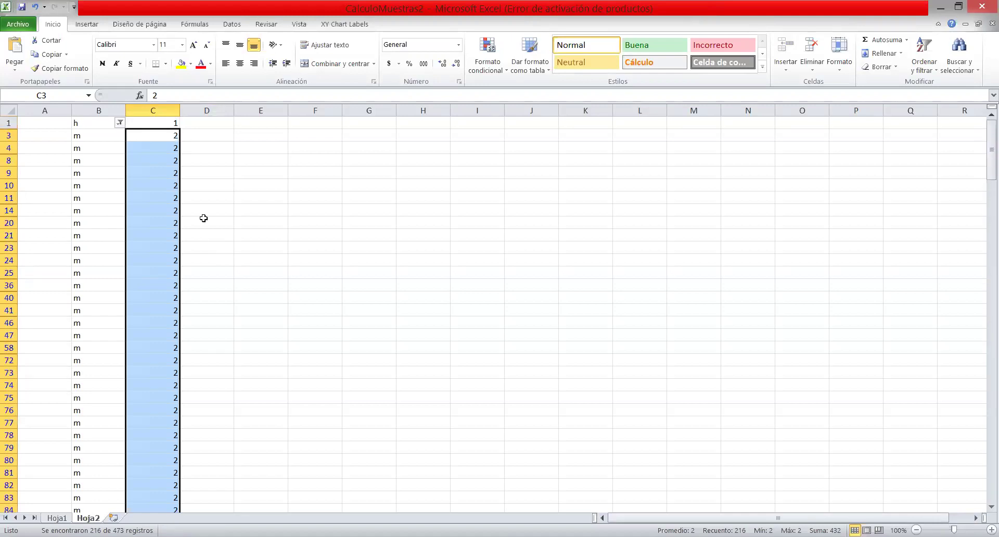
Step: Reset the column B filter to show both the h and m rows
click(121, 123)
click(36, 250)
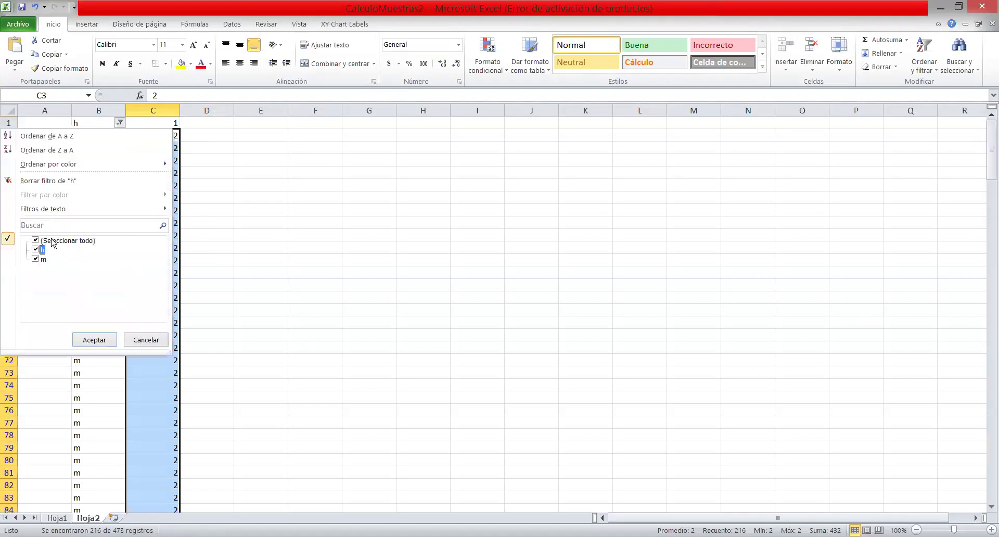
click(99, 341)
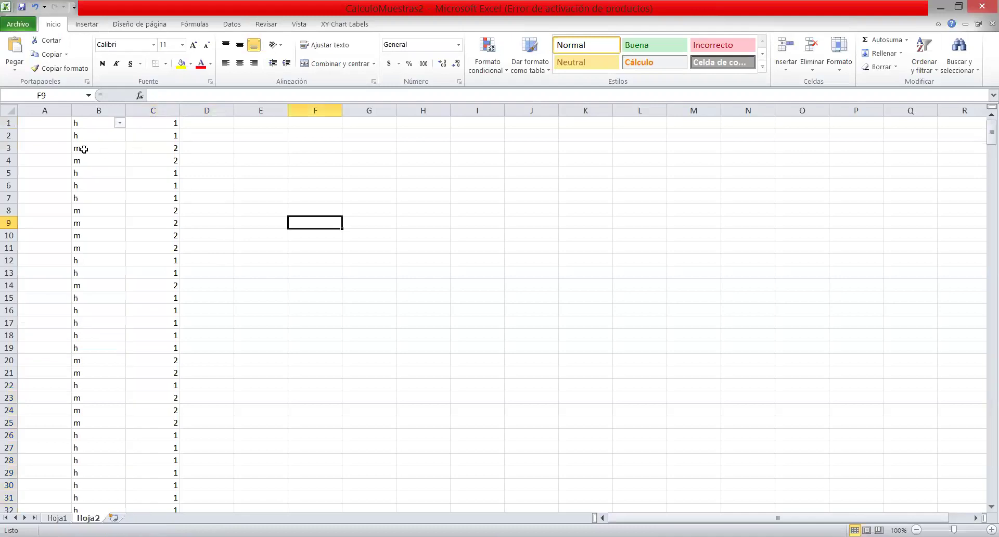
Step: Check the numeric codes in column C against the h and m values in column B
click(89, 187)
click(92, 235)
click(135, 295)
click(82, 284)
click(87, 210)
click(88, 158)
click(137, 135)
click(99, 124)
click(91, 156)
click(151, 172)
click(93, 196)
click(104, 236)
click(166, 249)
Step: Remove the filter from column B
click(923, 62)
click(900, 130)
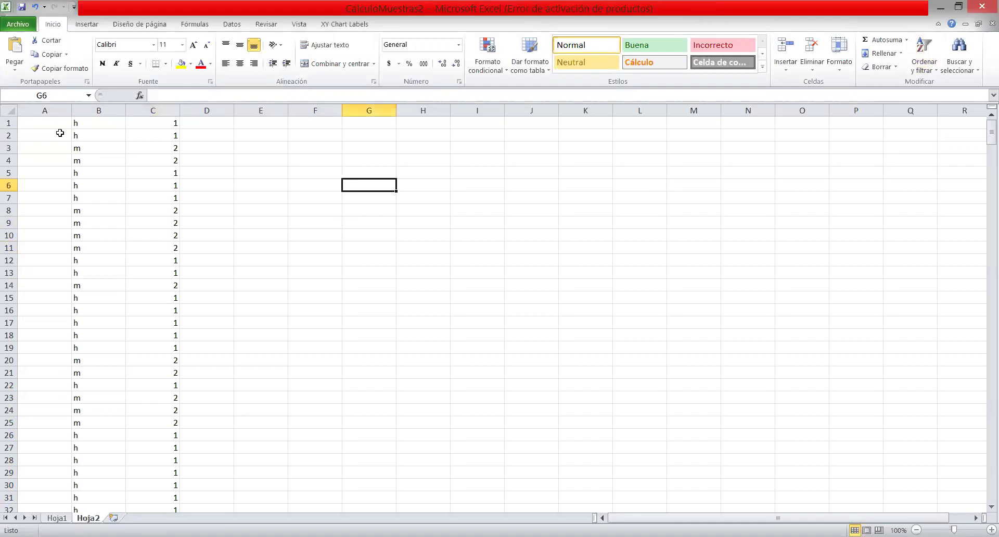
click(78, 124)
key(Down)
click(94, 148)
click(137, 157)
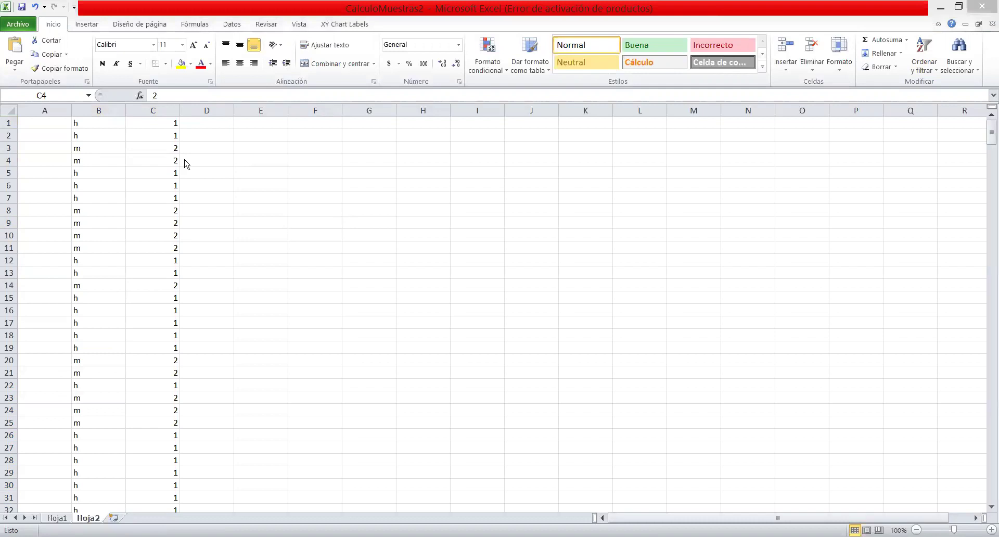
Step: Copy the numeric codes in column C from C1 down to the last data row
click(140, 122)
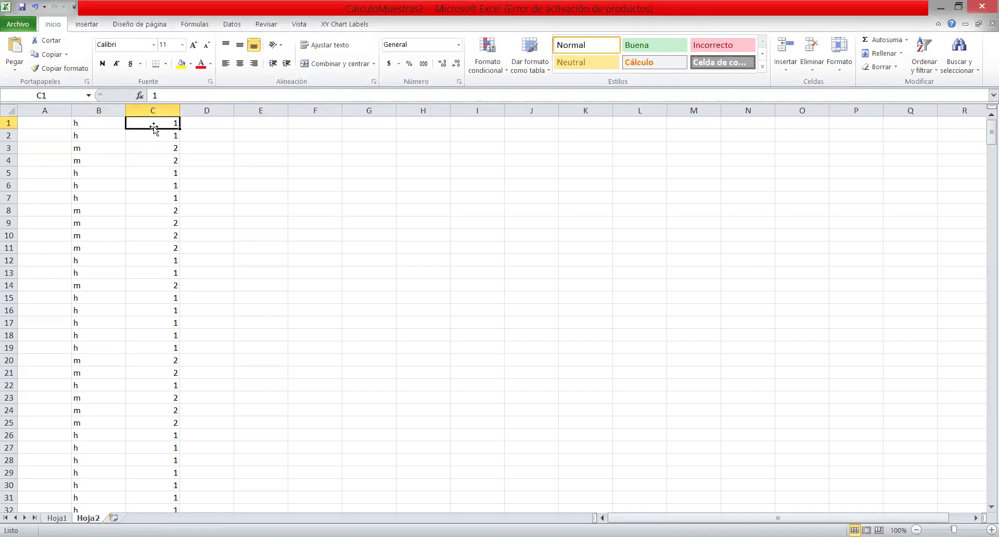
drag(149, 122, 174, 511)
click(49, 55)
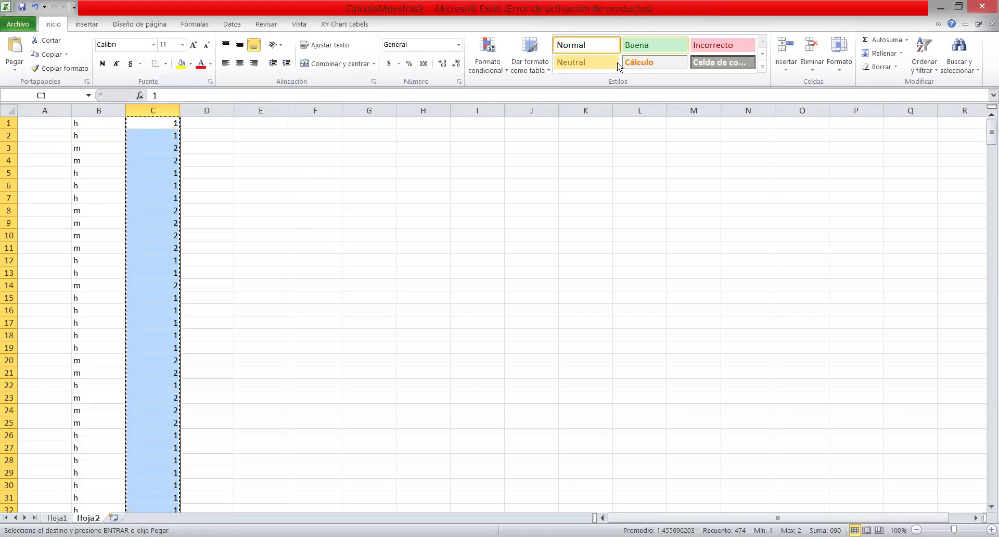
Step: Switch to the SPSS data editor and define a new variable named sexoRECO2 in row 16 of the variable list
key(alt+Tab)
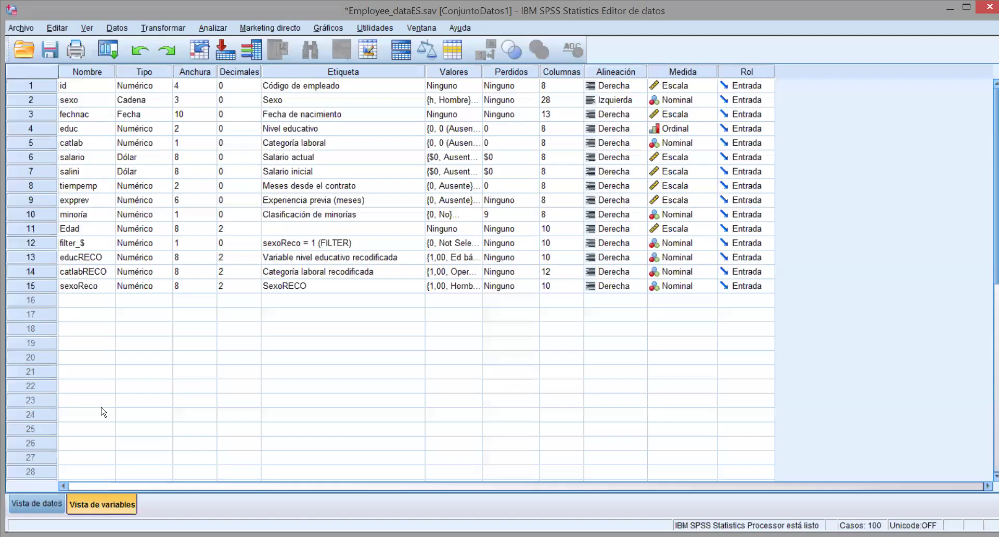
click(62, 302)
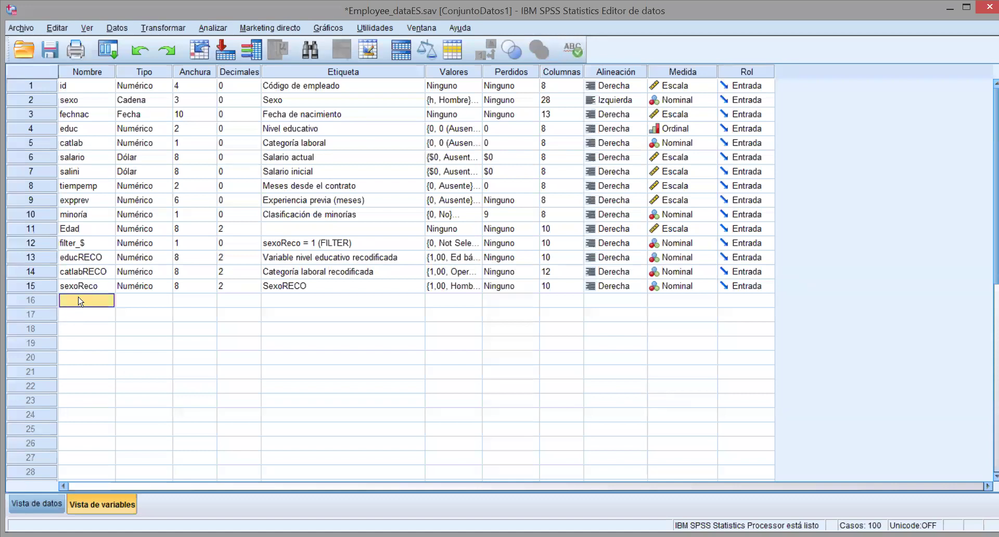
text(sexoRECO2)
key(Return)
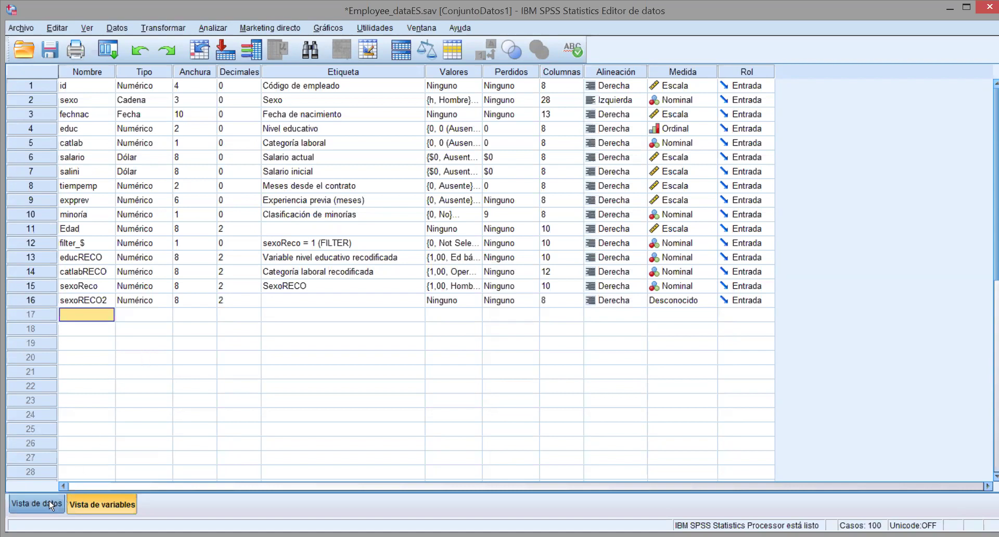
Step: Give the sexoRECO2 variable the label "Sexo recodificada en excel"
click(357, 303)
text(Se)
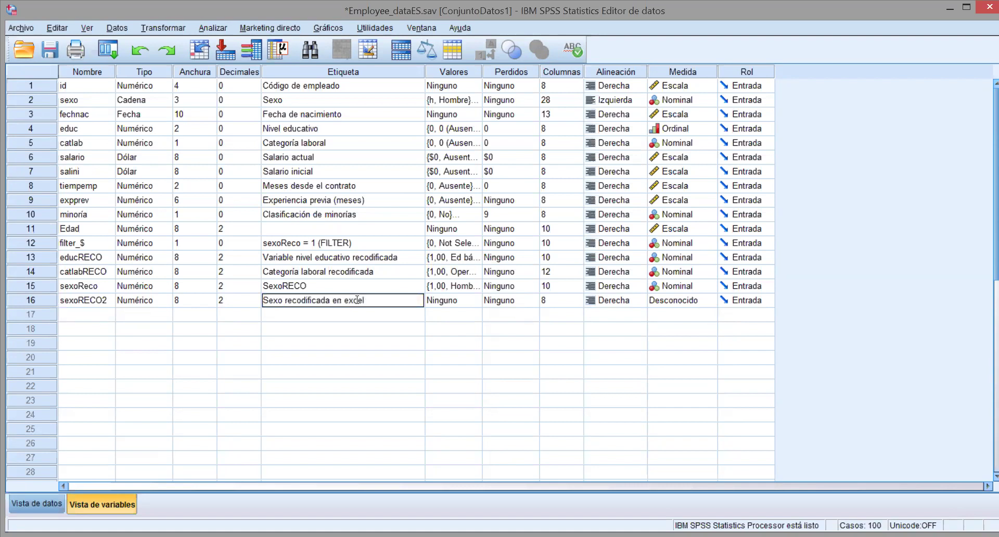
text(xo recodificada en excel)
key(Return)
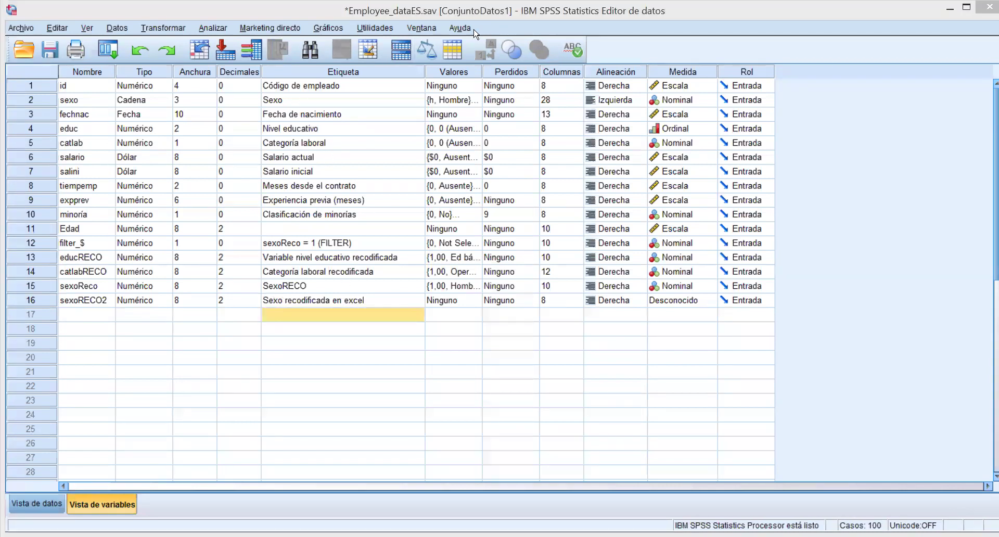
Step: Paste the copied codes into the sexoRECO2 column of the data view, starting at case 1
click(45, 503)
drag(95, 492, 943, 509)
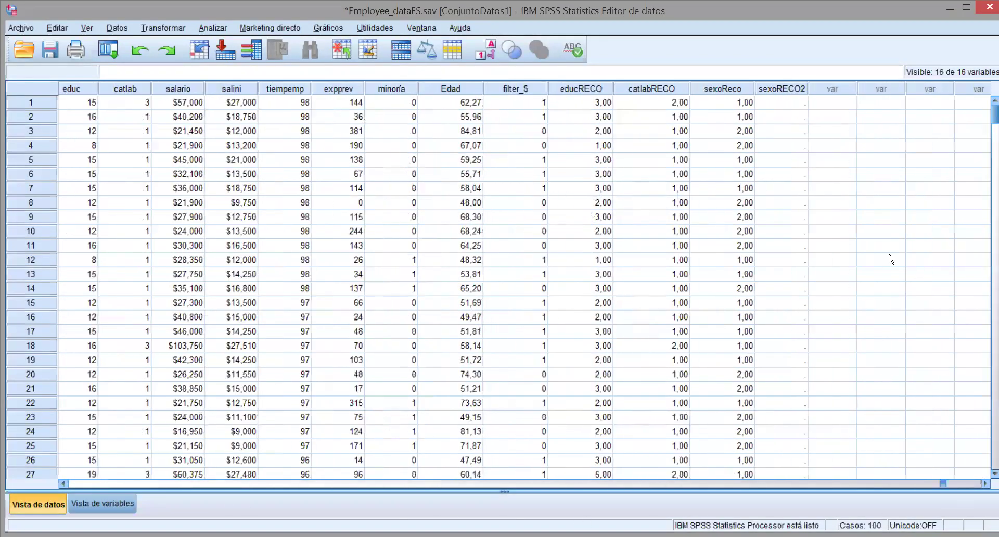
click(792, 103)
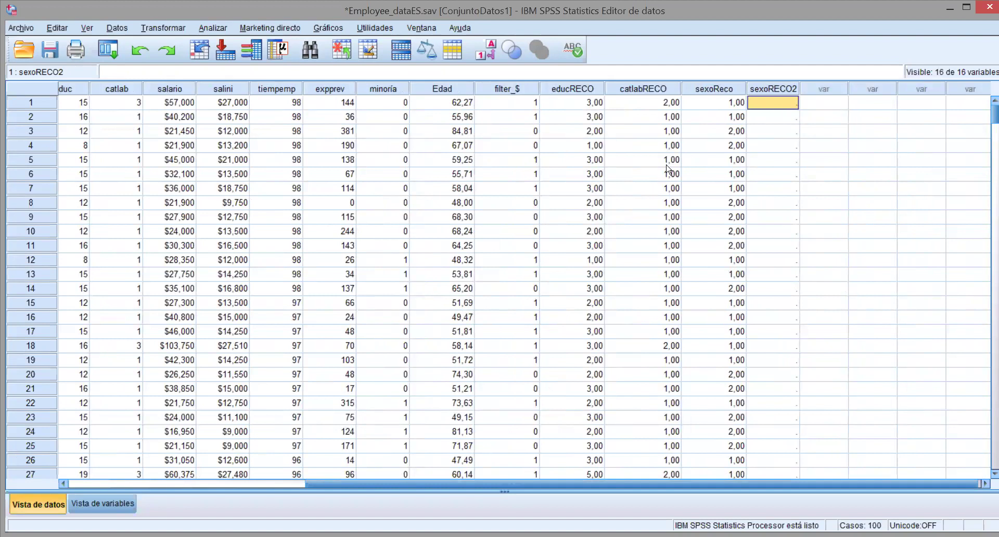
click(57, 28)
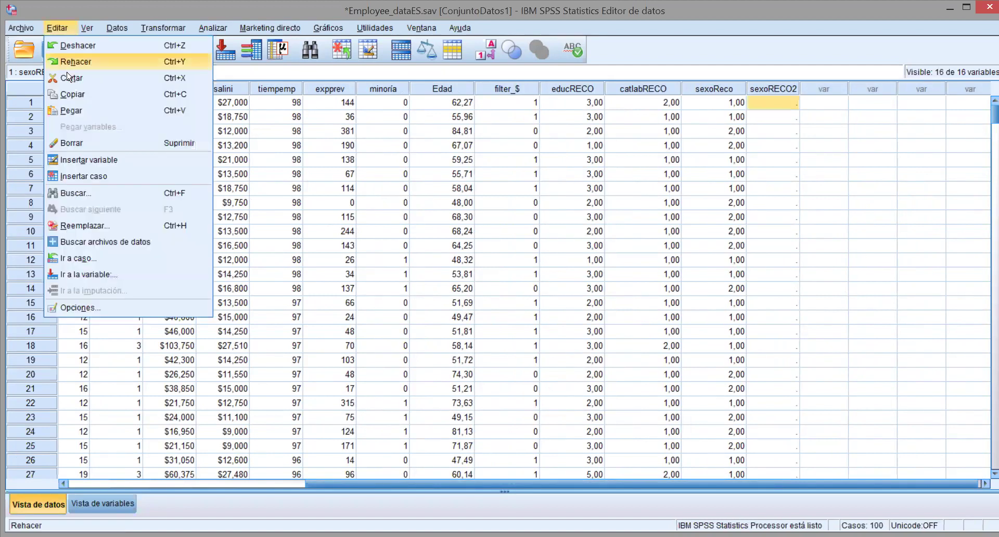
click(67, 111)
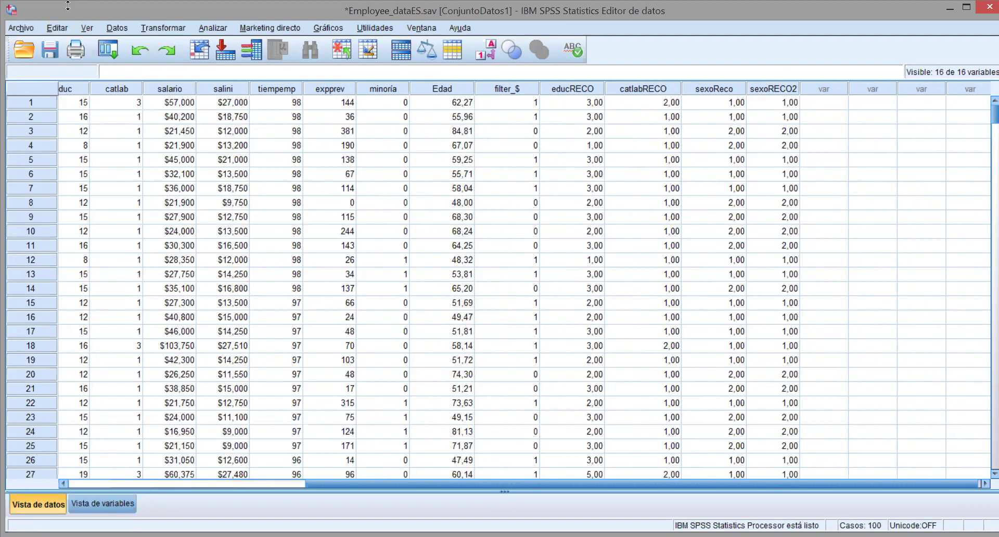
Step: Run a frequency analysis of sexo and sexoRECO2, taking the SexoRECO variable out of the selection
click(216, 29)
mouse_move(302, 60)
click(395, 62)
click(345, 81)
click(286, 114)
click(264, 113)
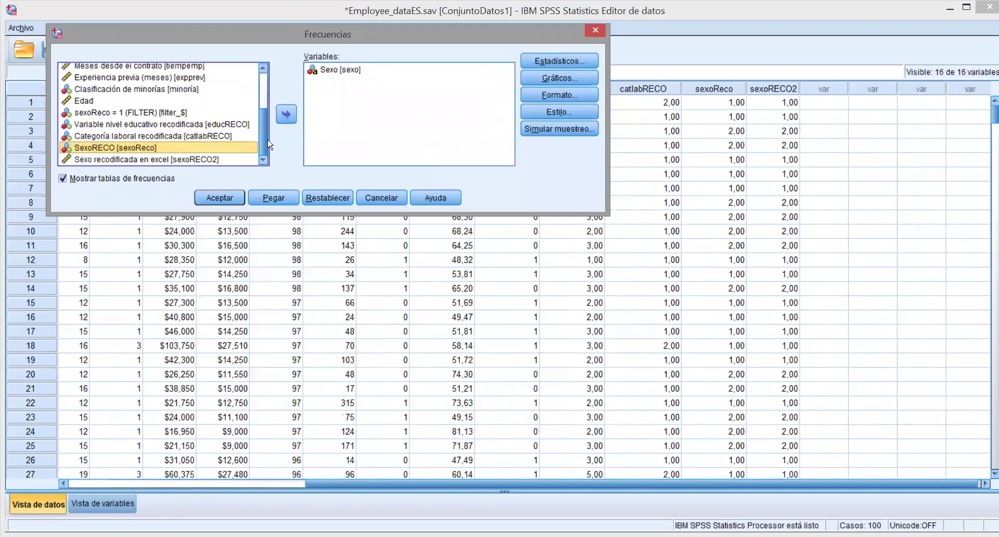
click(336, 71)
click(173, 160)
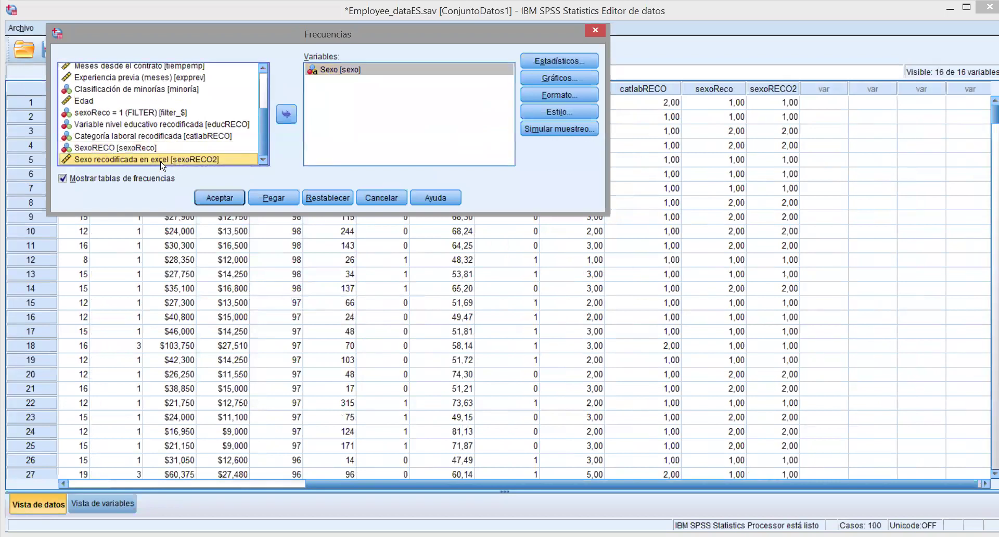
click(286, 114)
click(226, 202)
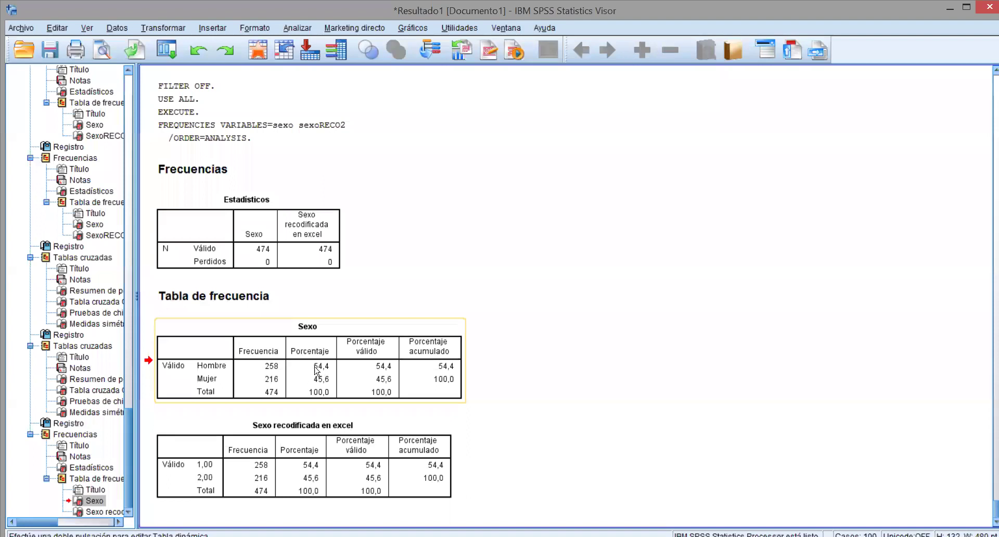
Step: Compare the Sexo frequency table with the one for Sexo recodificada en excel
click(307, 477)
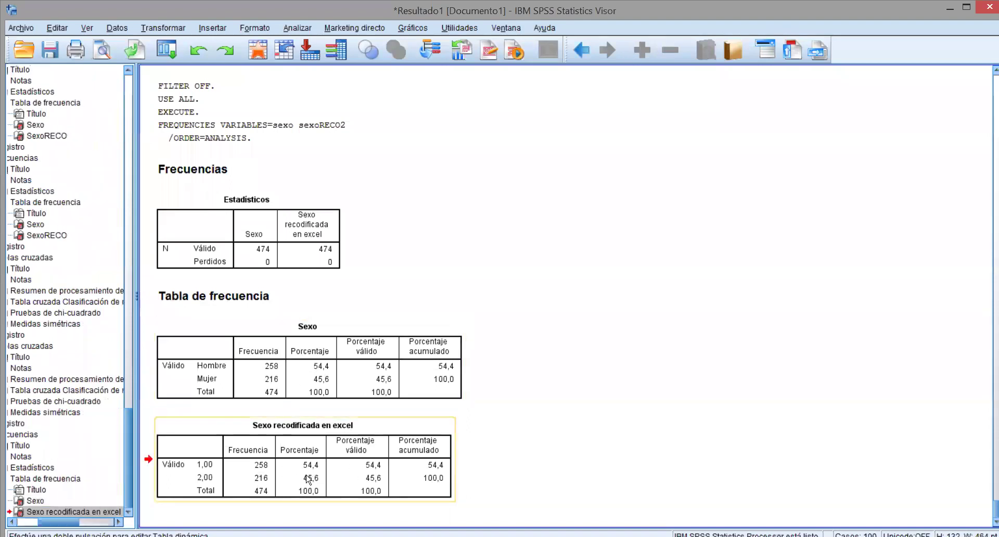
click(300, 389)
drag(326, 372, 599, 72)
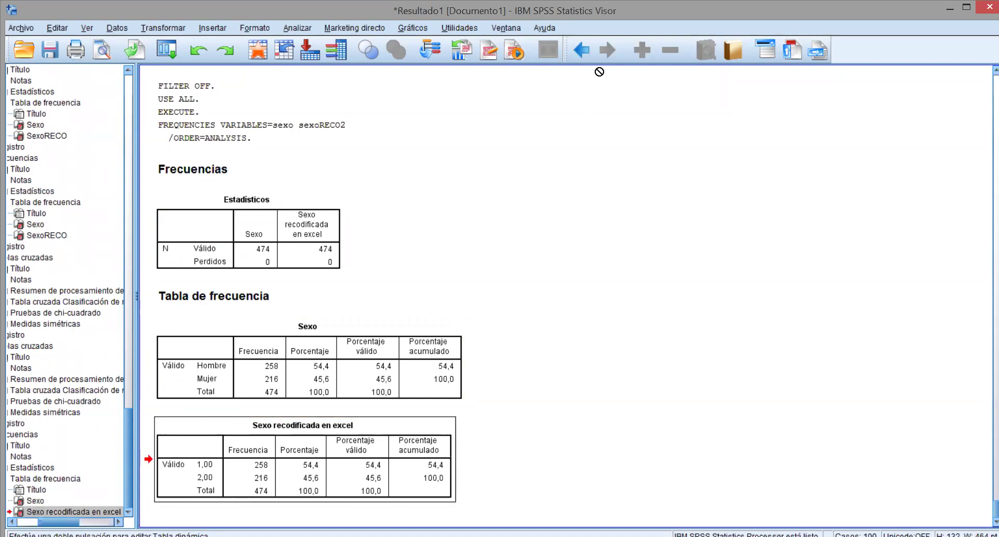
drag(599, 71, 600, 71)
Step: Return to the data editor's variable view and add the value label 1 = Hombres to sexoRECO2
key(alt+Tab)
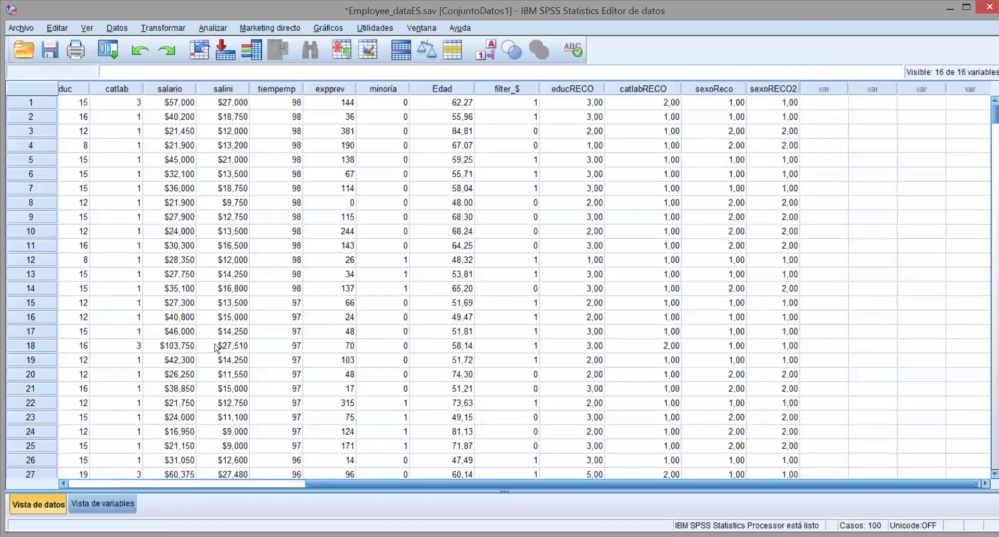
click(113, 502)
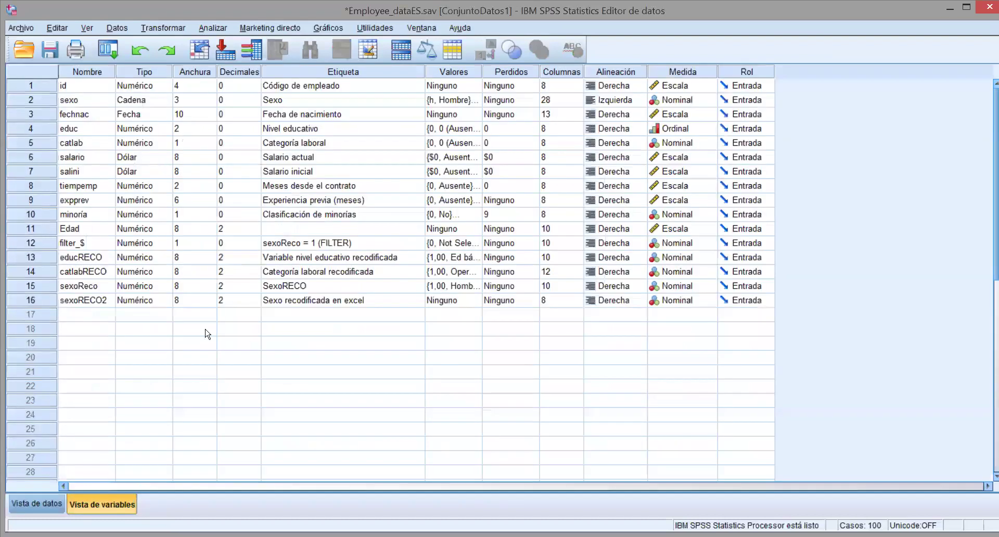
click(478, 302)
click(476, 301)
text(1Hombres)
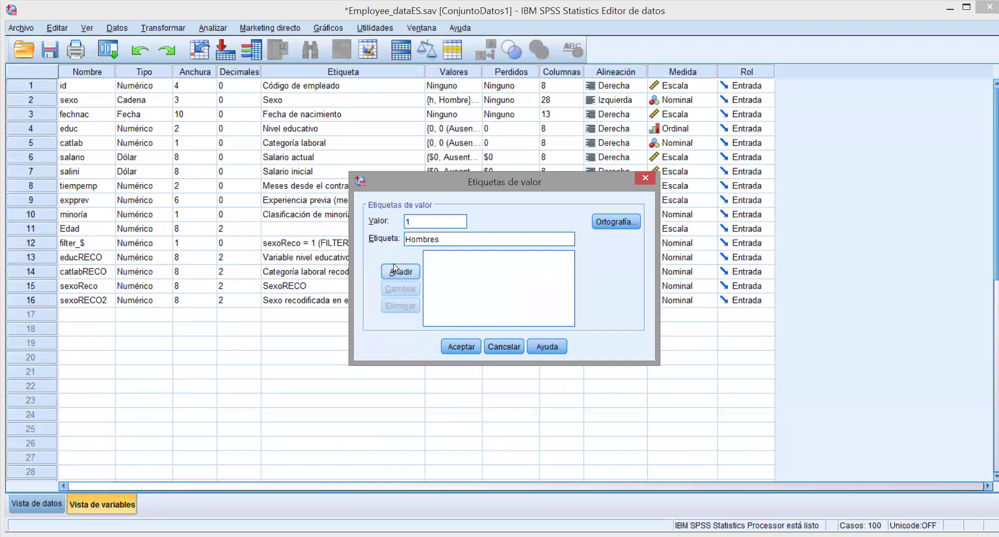
click(398, 271)
Step: Add the value label 2 = Mujeres to sexoRECO2 and apply the value labels
text(2)
click(437, 243)
text(Mujeres)
key(Return)
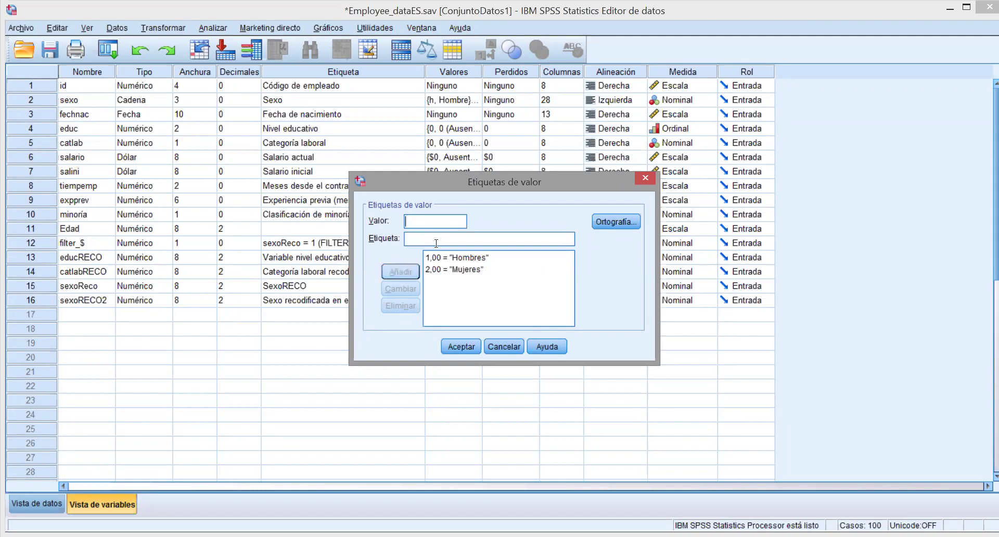
click(474, 347)
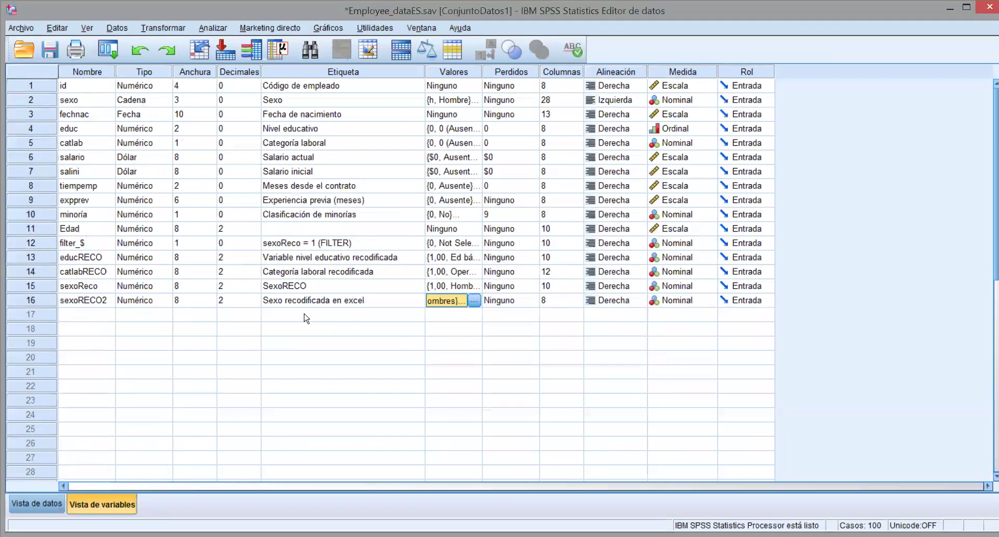
click(300, 288)
click(308, 304)
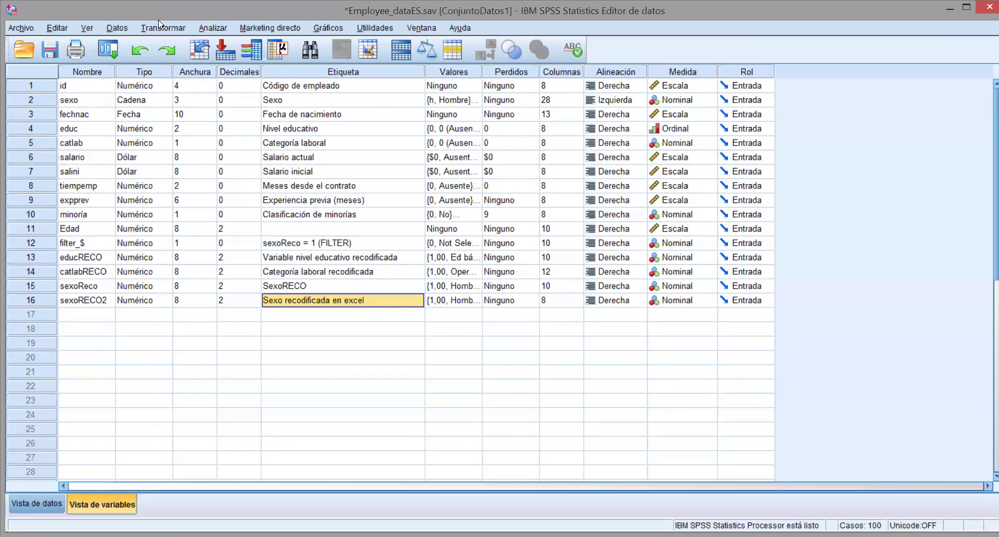
Step: Try to open the recently used data file Casen2017_22062020.sav
click(21, 27)
mouse_move(126, 430)
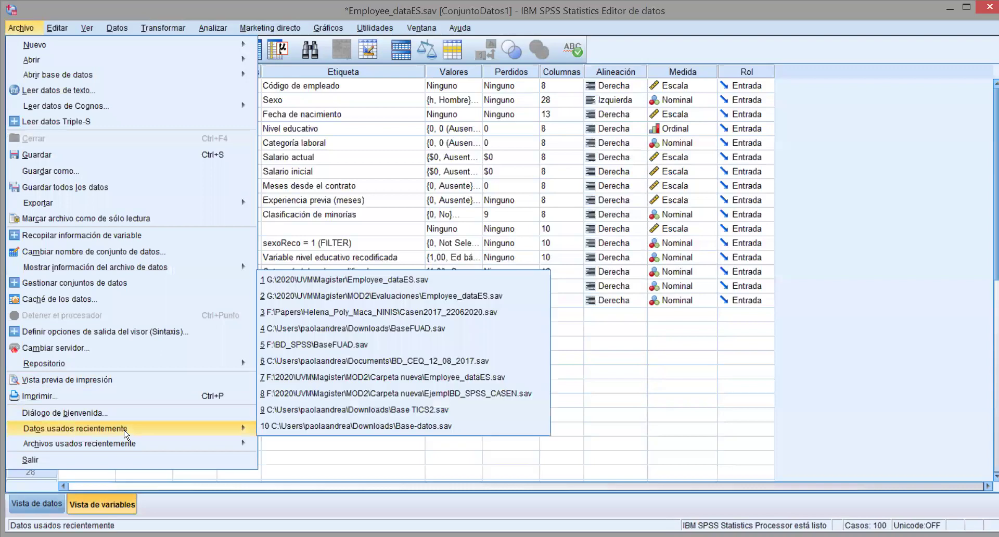
click(405, 312)
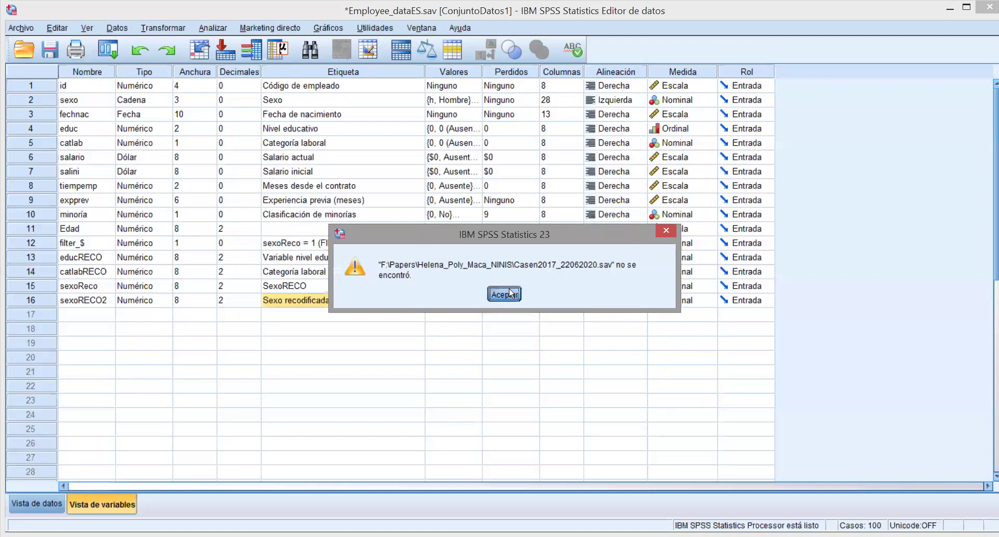
Step: Start opening a data file and browse to the USB20FD (G:) drive
click(33, 30)
mouse_move(58, 60)
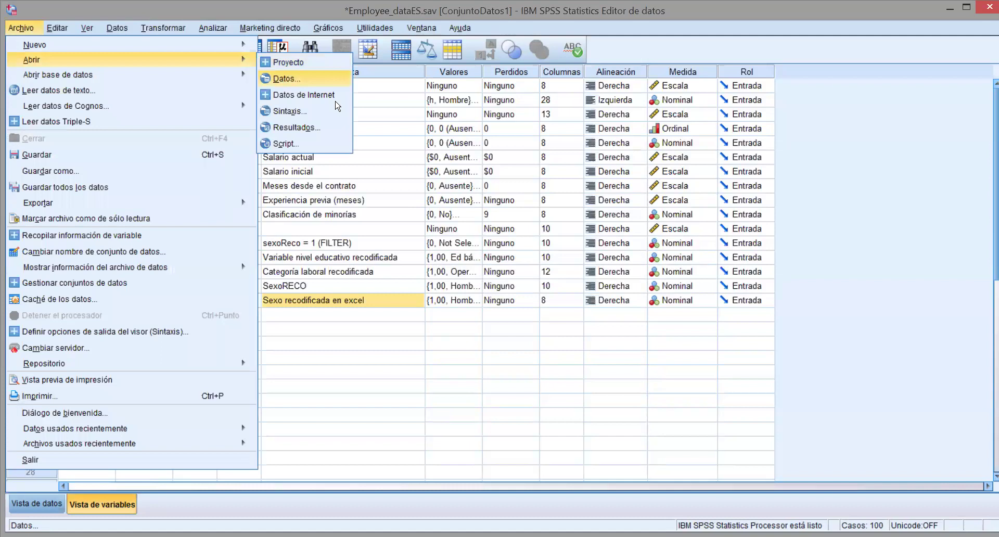
click(333, 79)
click(456, 172)
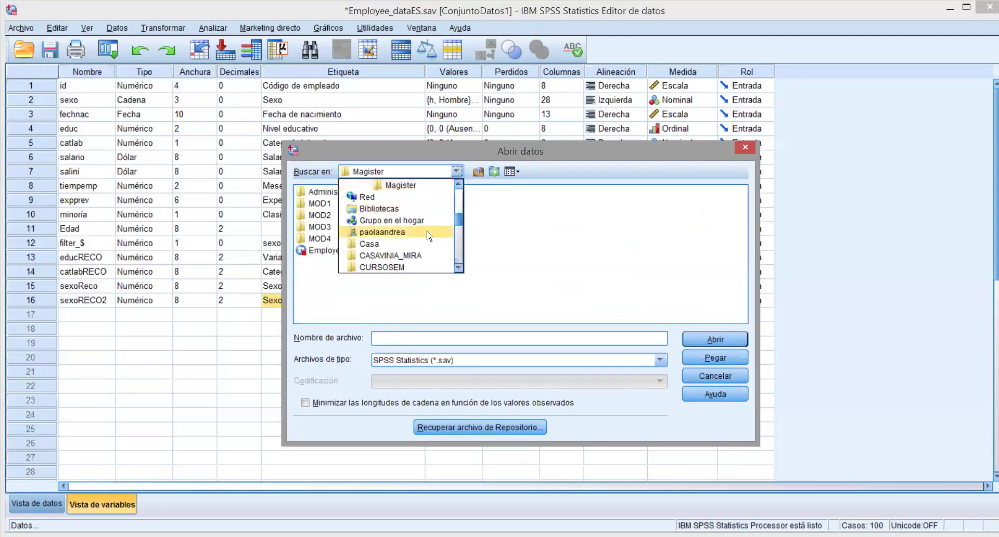
drag(458, 219, 457, 190)
scroll(407, 225, down, 3)
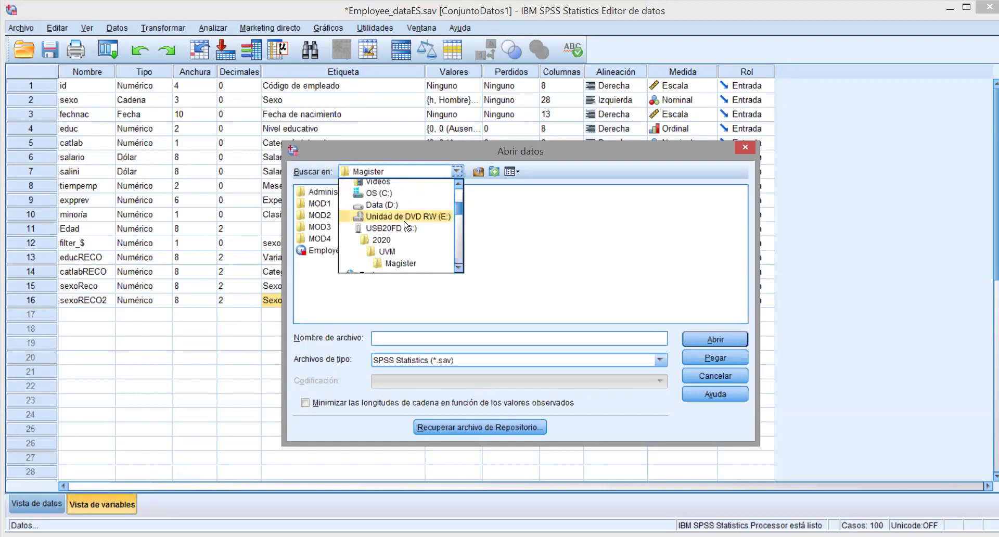
click(396, 228)
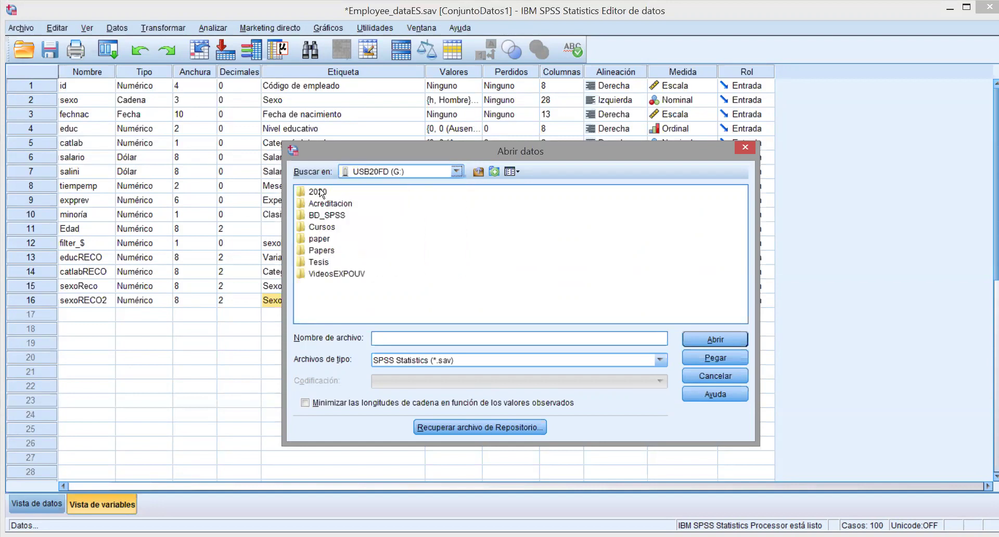
Step: Open the data file Casen2017_19.sav from the project subfolder ending in NINIS inside the Papers folder
click(328, 251)
click(327, 251)
click(305, 251)
double_click(306, 252)
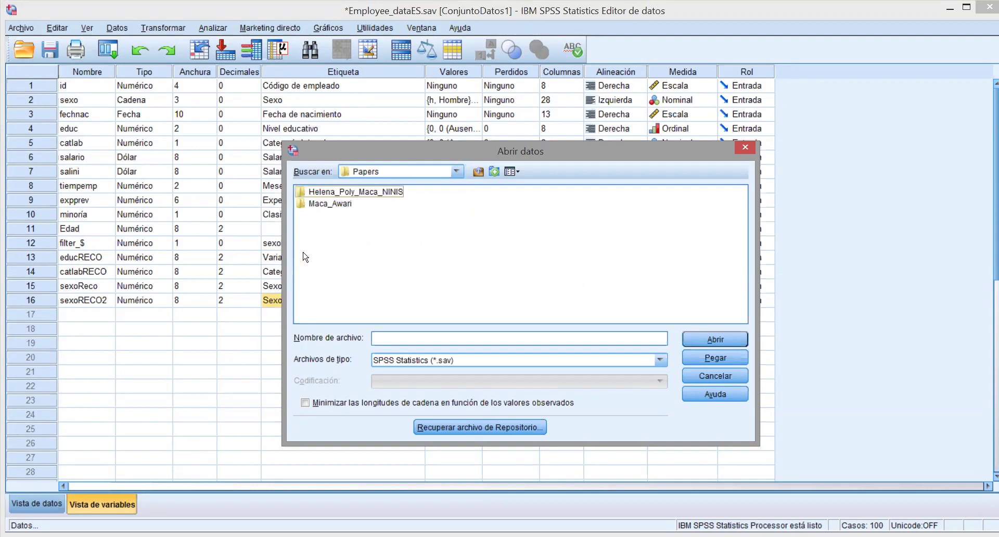
double_click(328, 192)
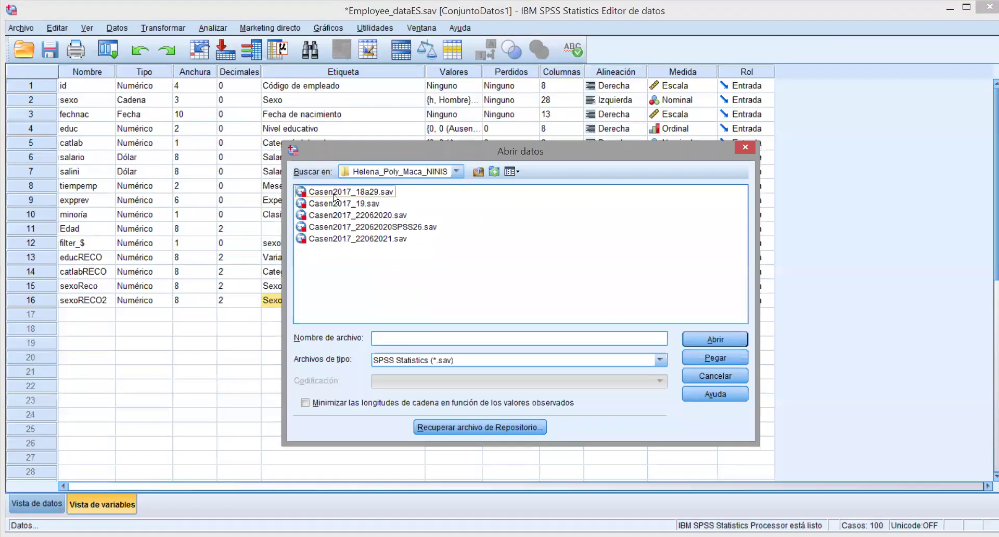
click(370, 206)
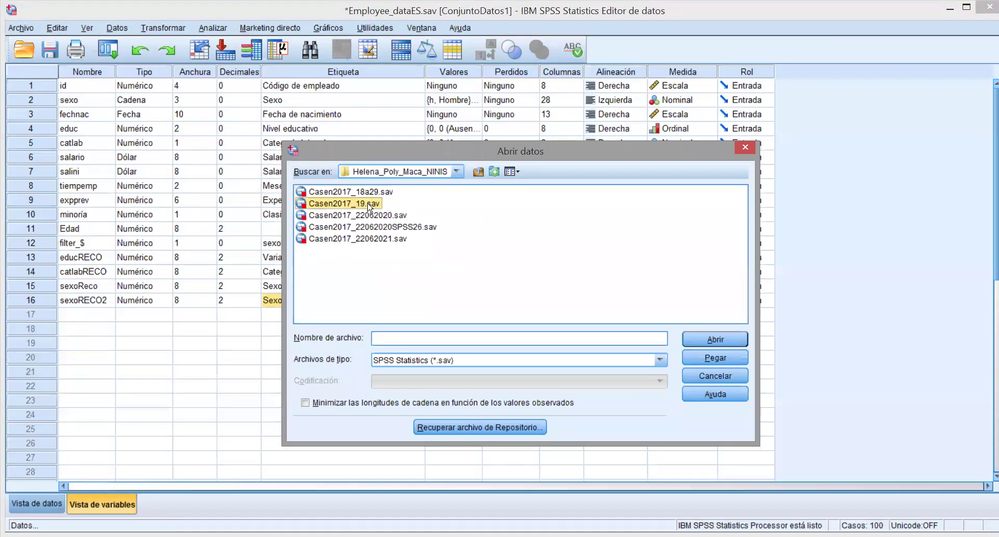
click(711, 345)
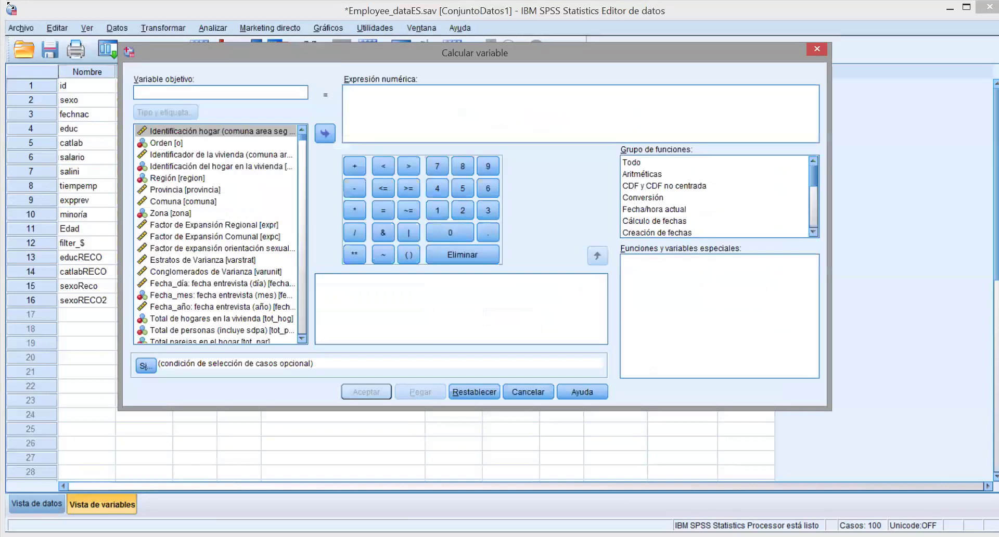
Step: Find and select the Asalariados principal - Sueldos y salarios monetario variable in the Calcular variable list
scroll(216, 234, down, 15)
scroll(216, 234, up, 10)
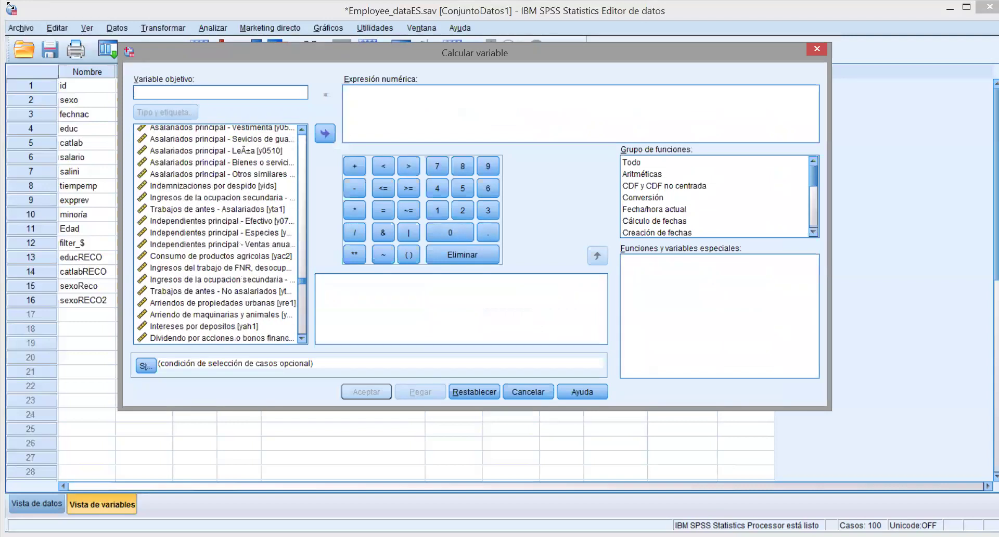
scroll(216, 234, up, 3)
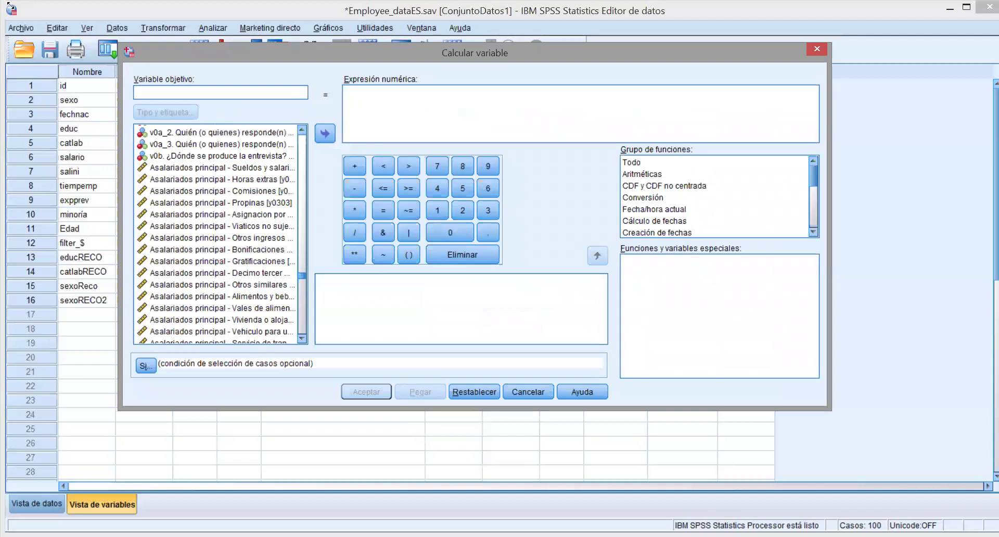
scroll(216, 234, down, 1)
scroll(216, 234, up, 2)
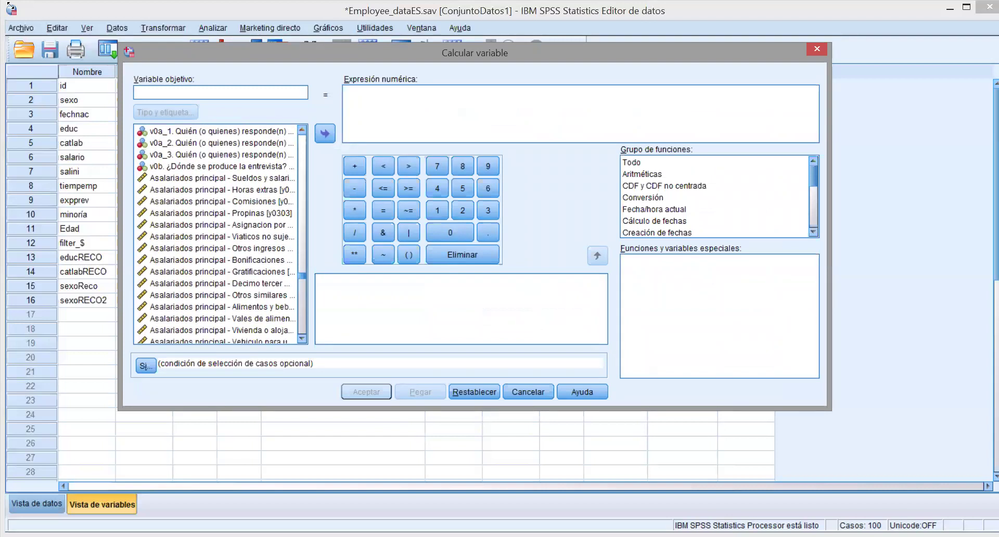
click(219, 189)
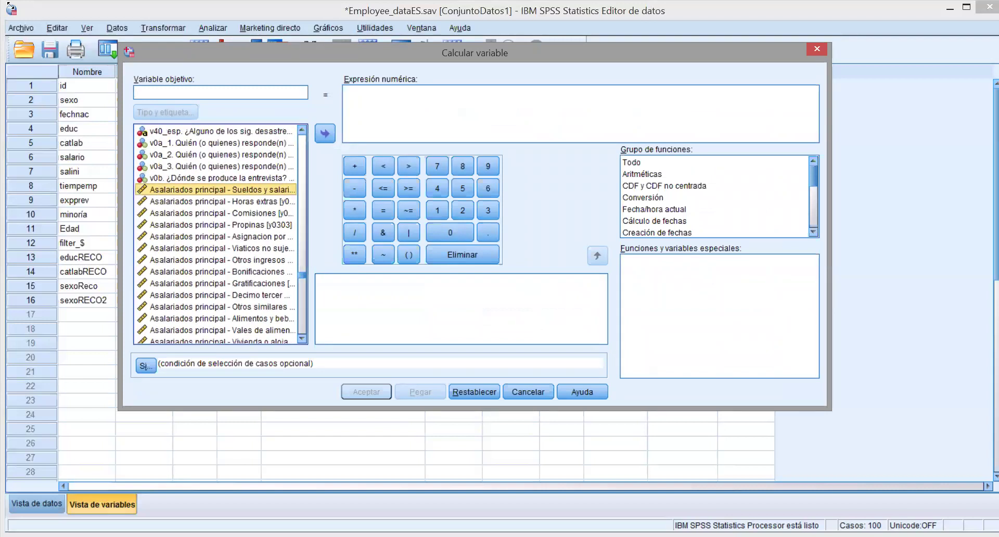
Step: Reposition and widen the Calcular variable dialog so the variable labels and names can be read in full
drag(474, 52, 642, 29)
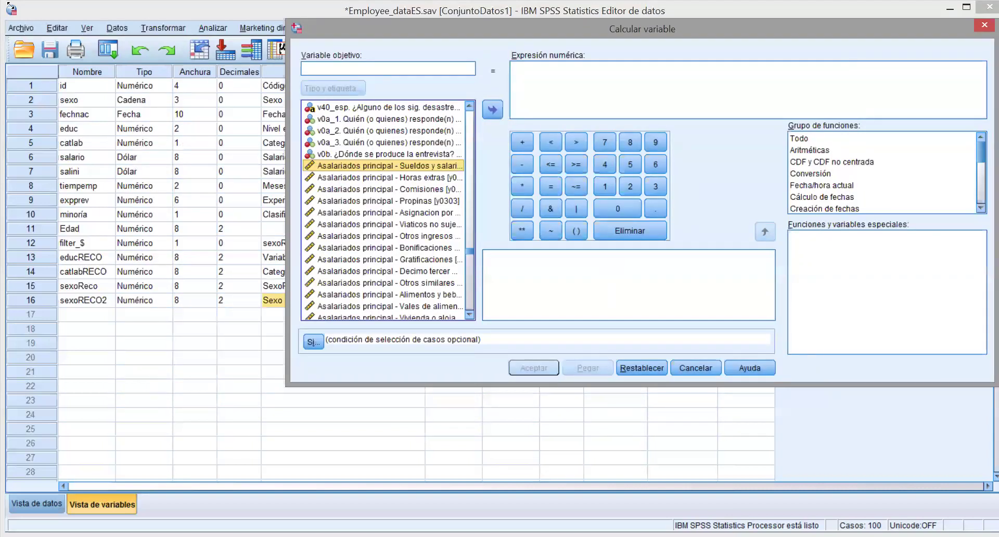
drag(287, 203, 54, 203)
key(Down)
key(Up)
key(Down)
key(Up)
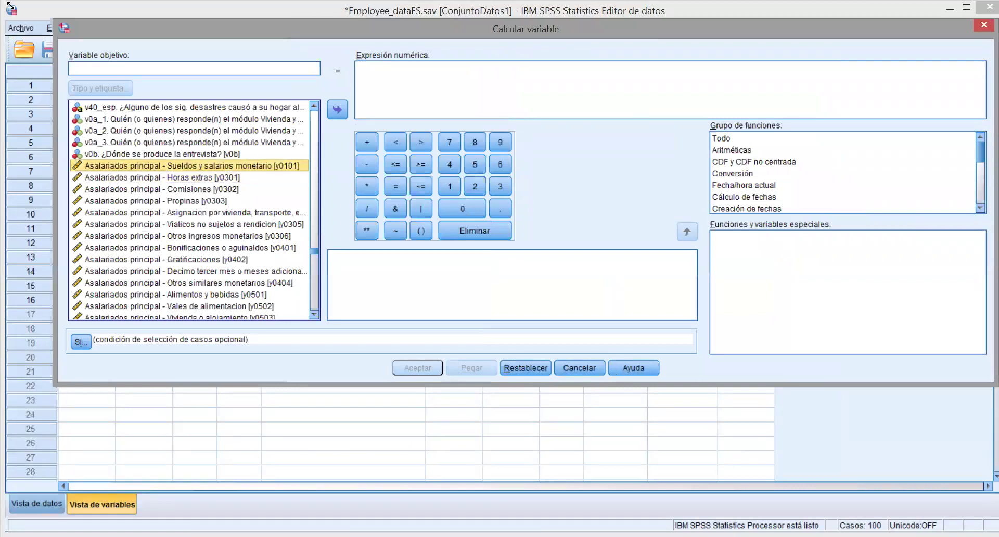
Step: Build the numeric expression y0101 + y0301 from the monetary wages and overtime (Horas extras) variables
click(338, 110)
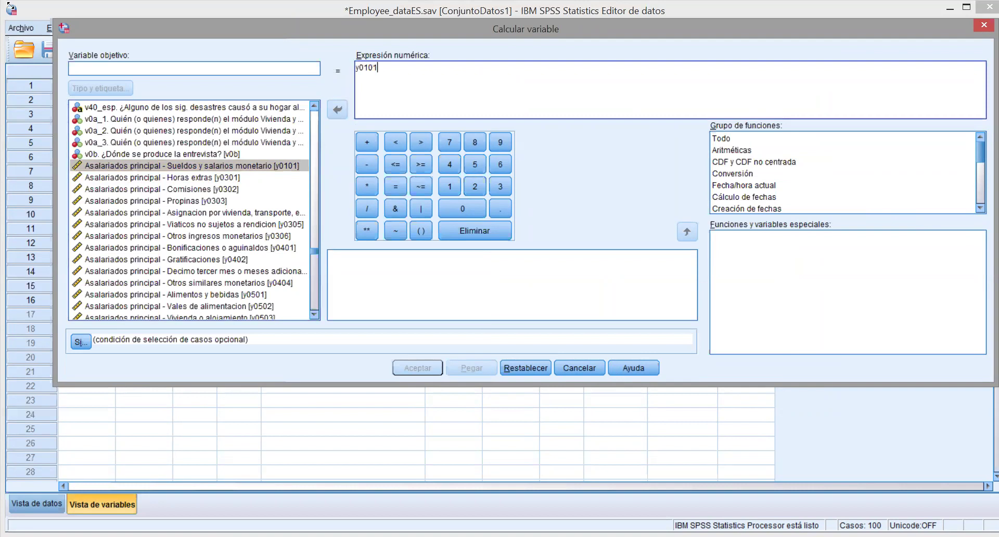
click(192, 166)
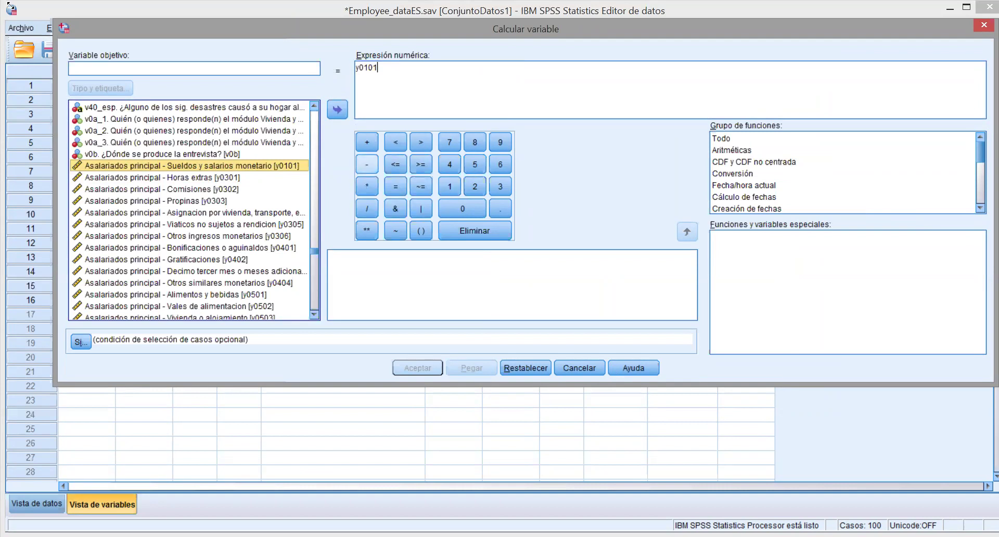
click(367, 142)
click(162, 177)
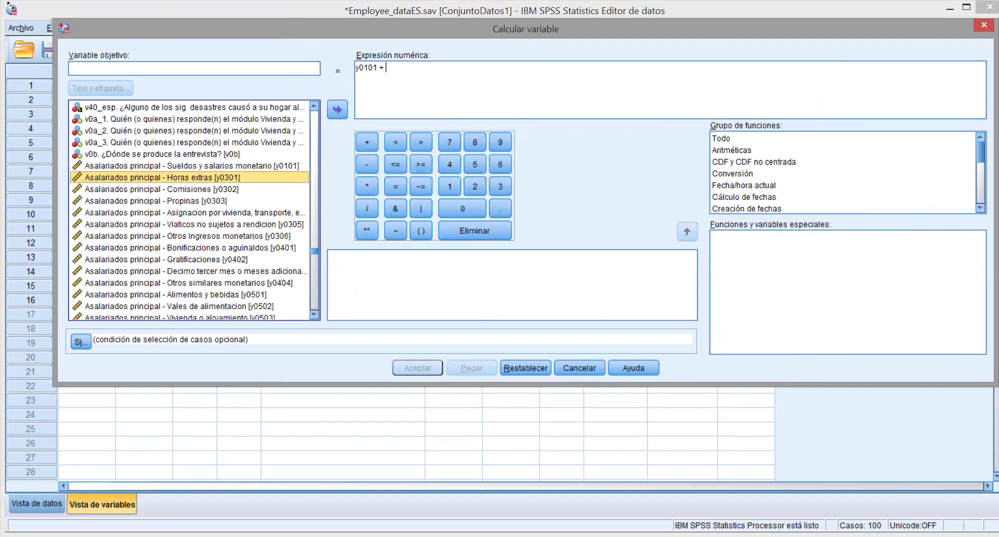
click(338, 110)
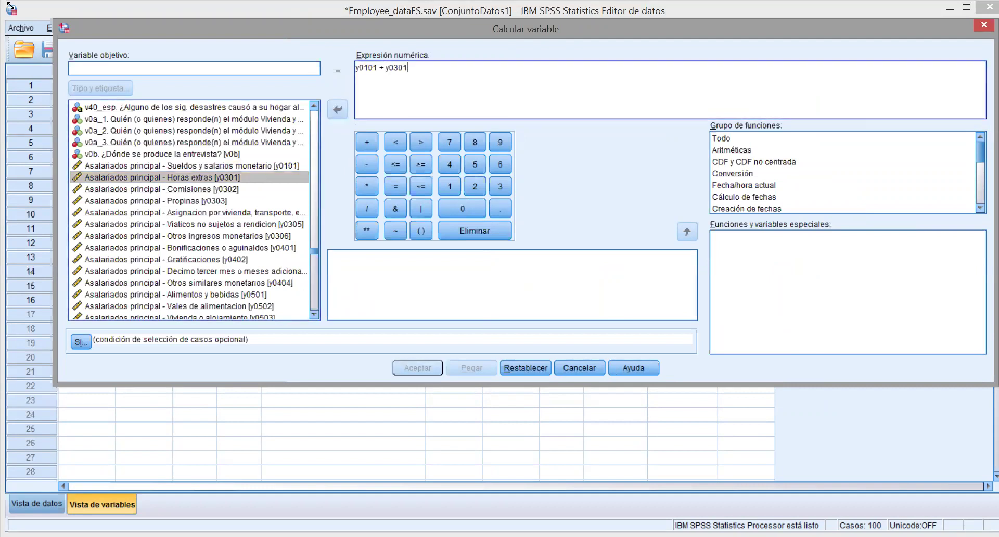
Step: Name the target variable SueldoCompleto in the Calcular variable dialog
click(195, 68)
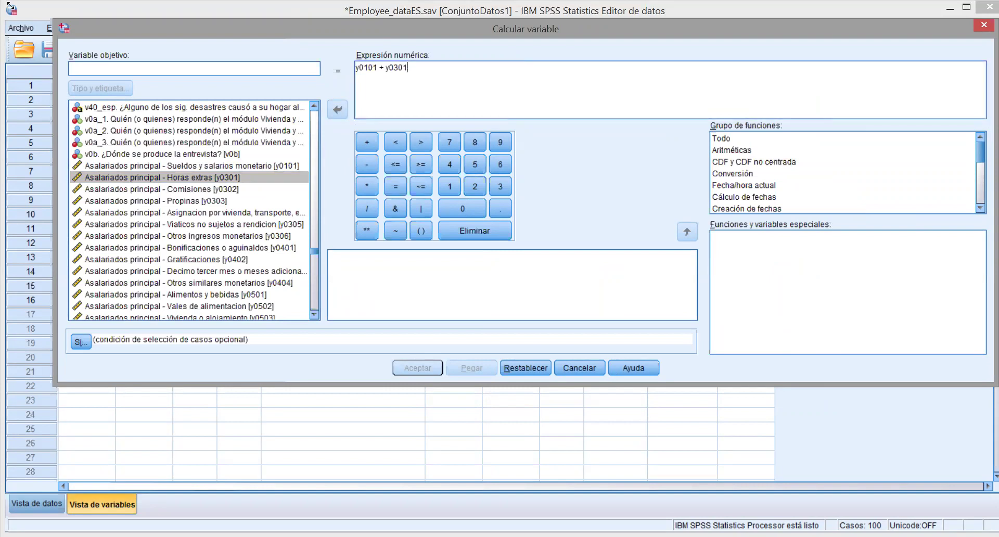
text(Sueldo)
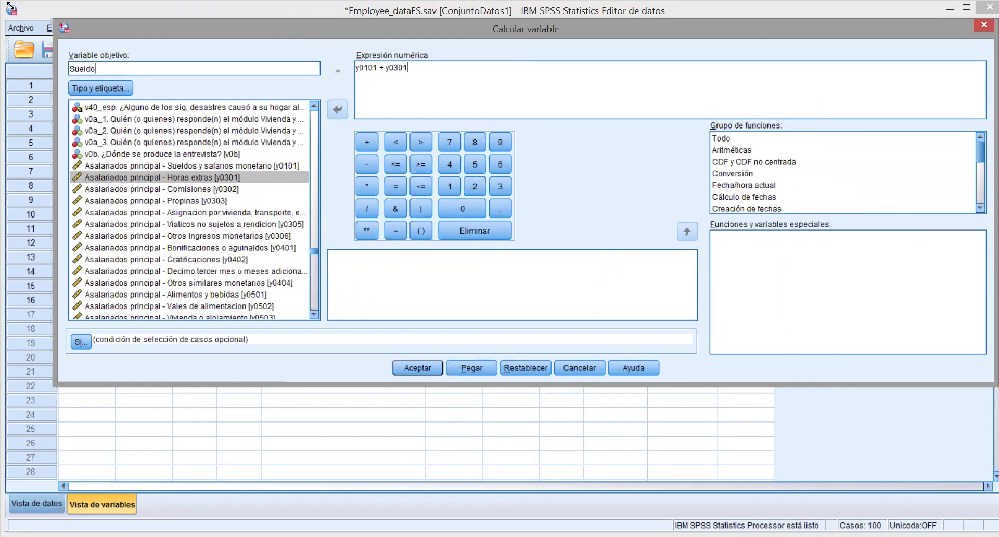
text(Completo()
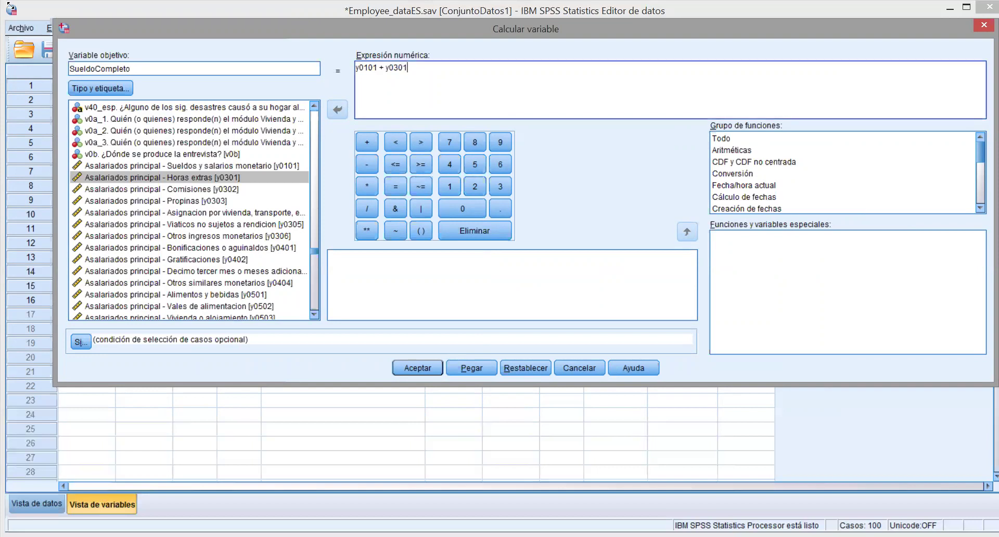
drag(131, 68, 69, 68)
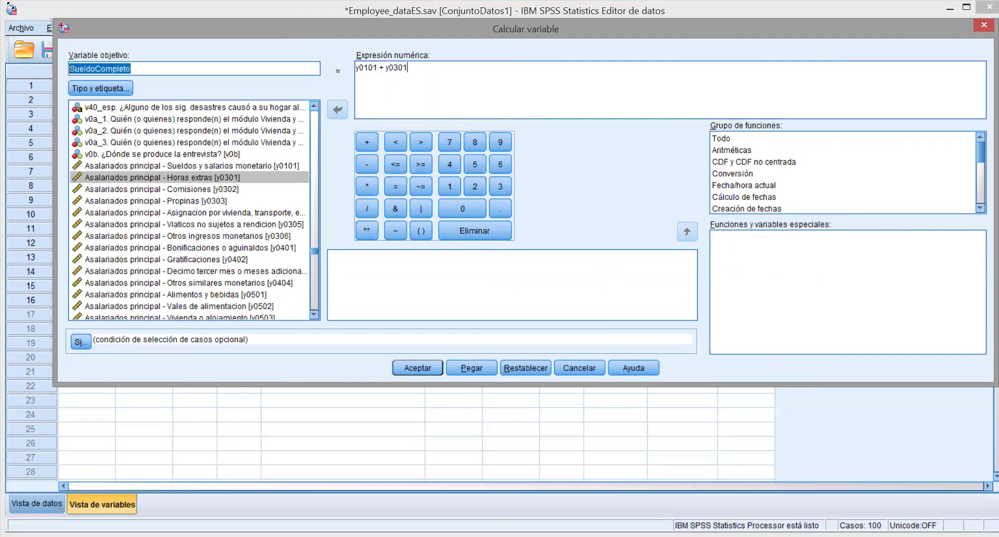
click(409, 68)
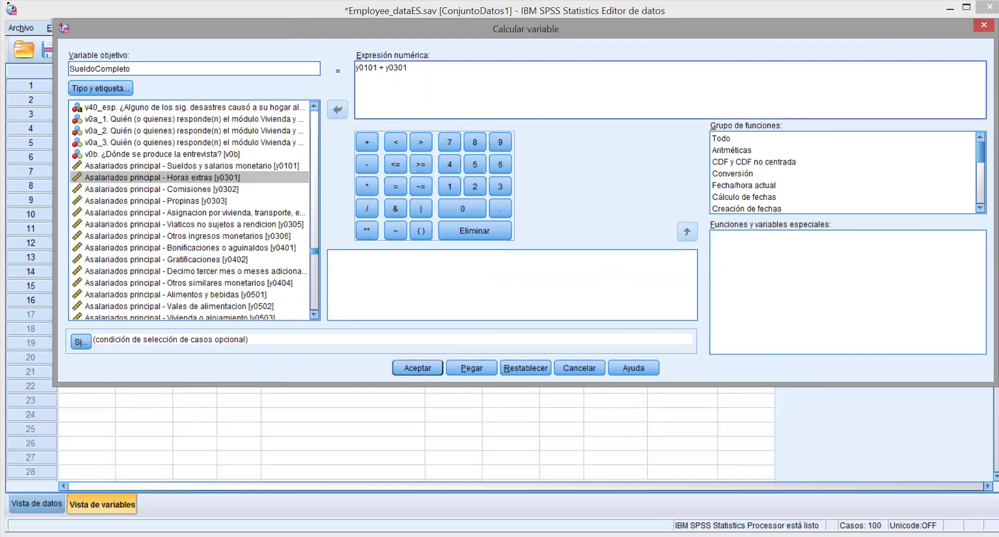
drag(409, 68, 356, 67)
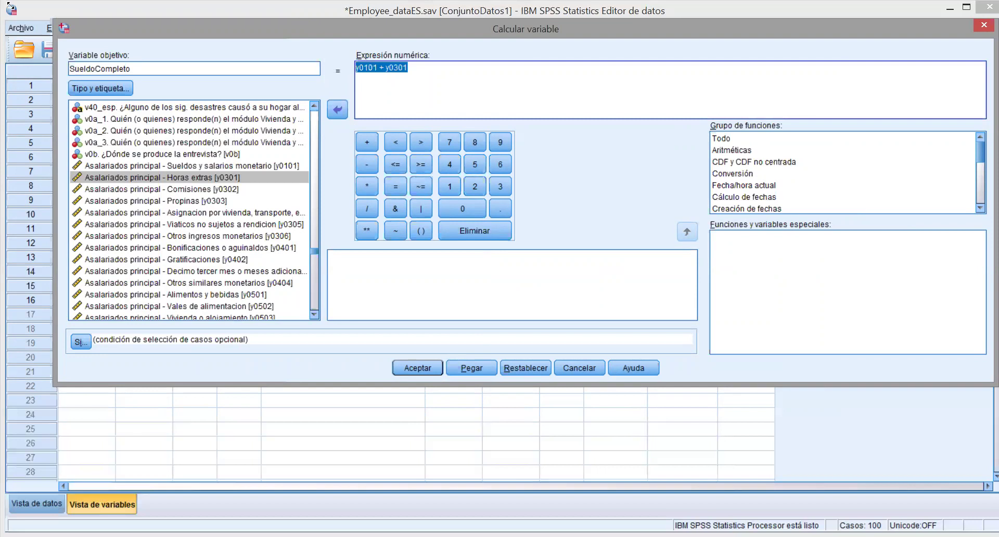
click(192, 166)
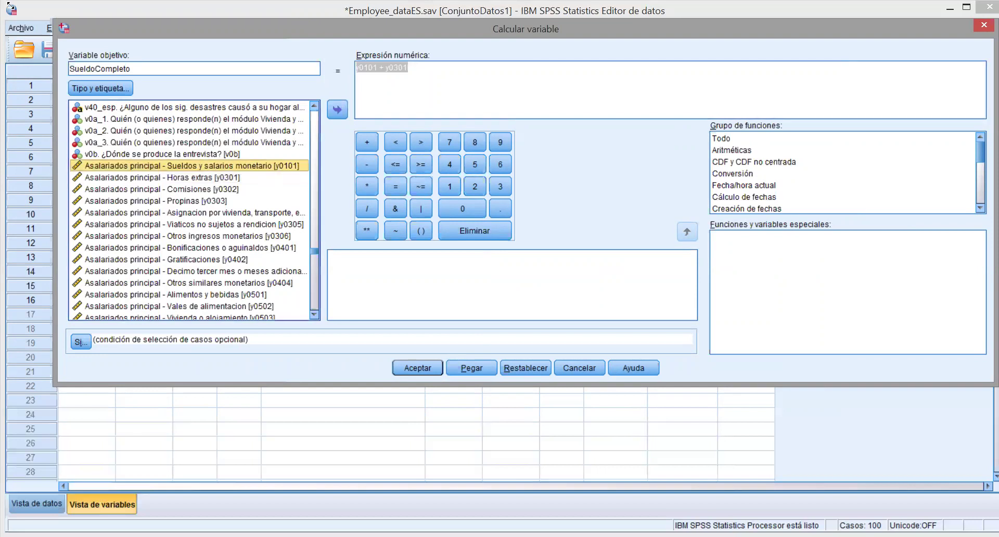
click(161, 177)
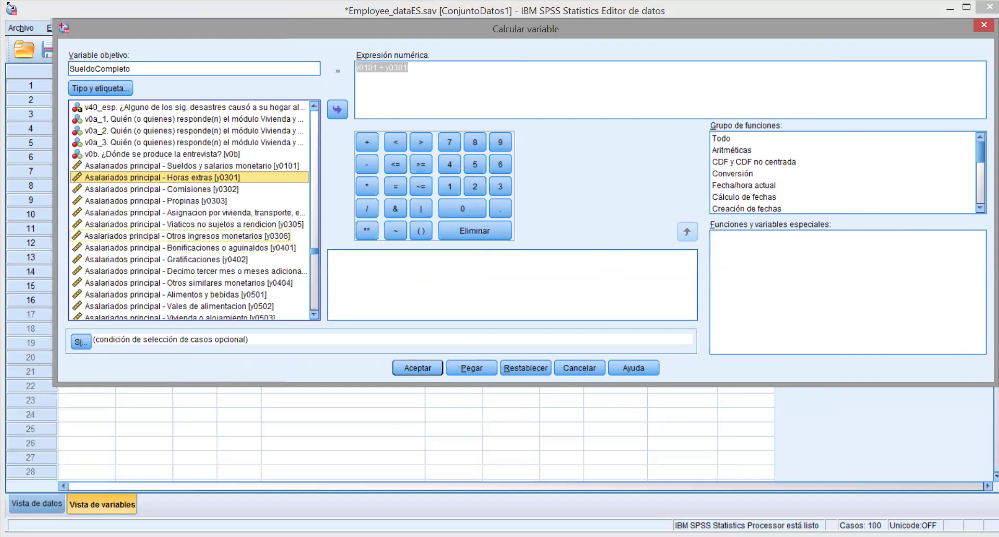
click(192, 165)
click(161, 177)
click(192, 165)
click(161, 177)
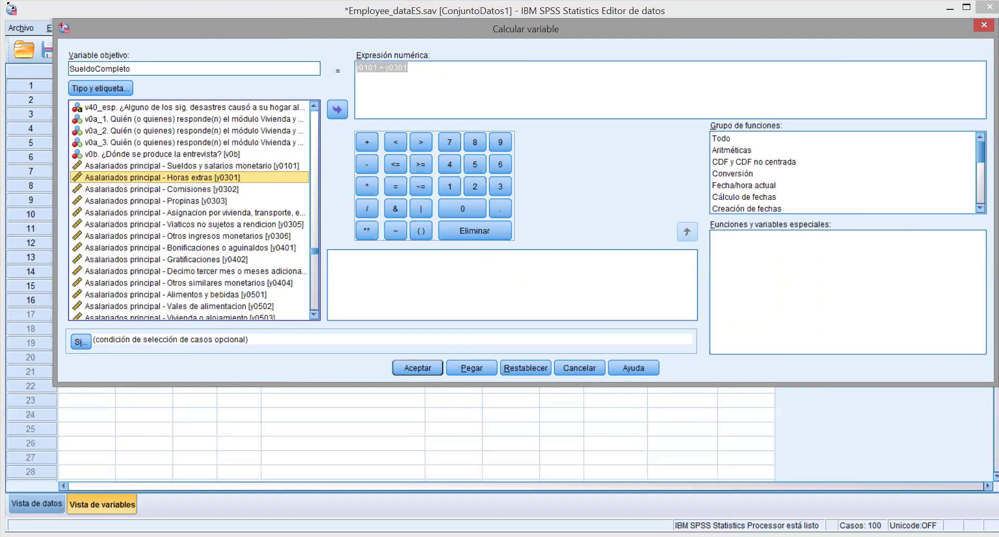
click(192, 165)
Step: Extend the numeric expression by adding the Comisiones (y0302) and Propinas (y0303) variables as further summands
click(411, 68)
text(+)
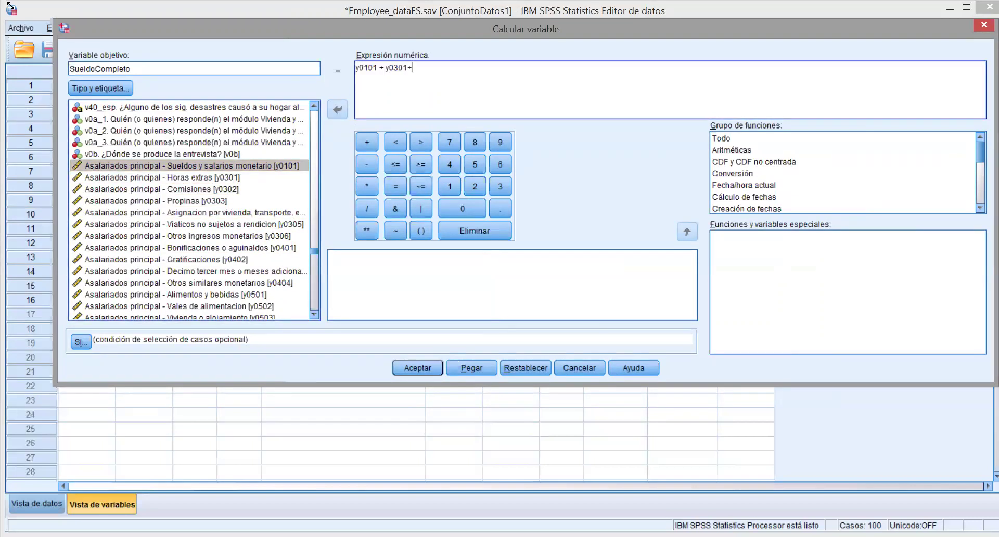
click(161, 188)
click(338, 109)
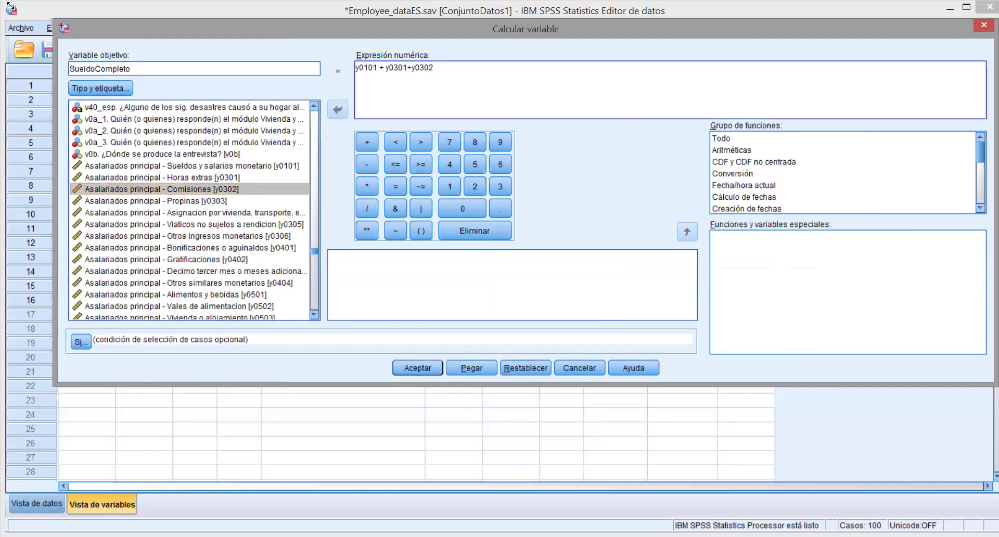
click(156, 200)
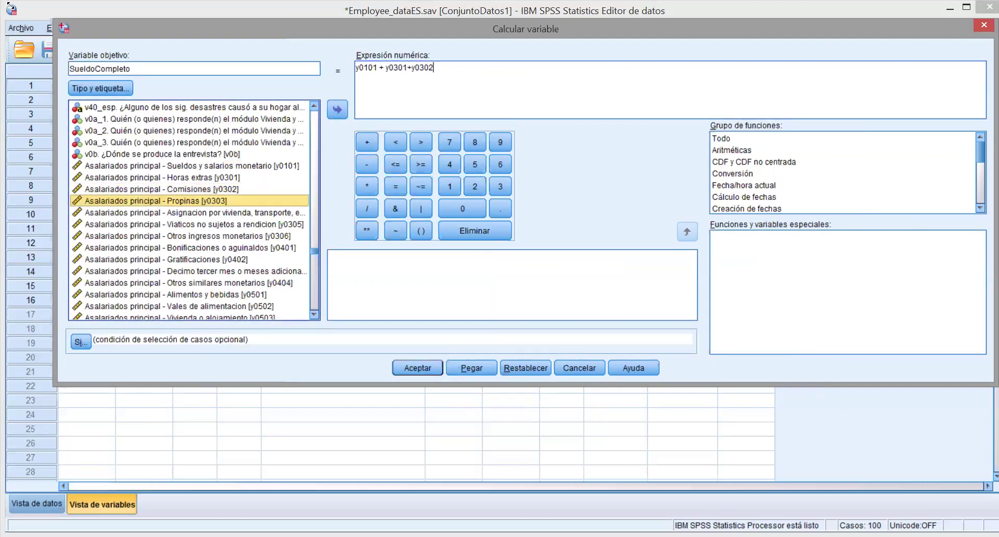
click(367, 142)
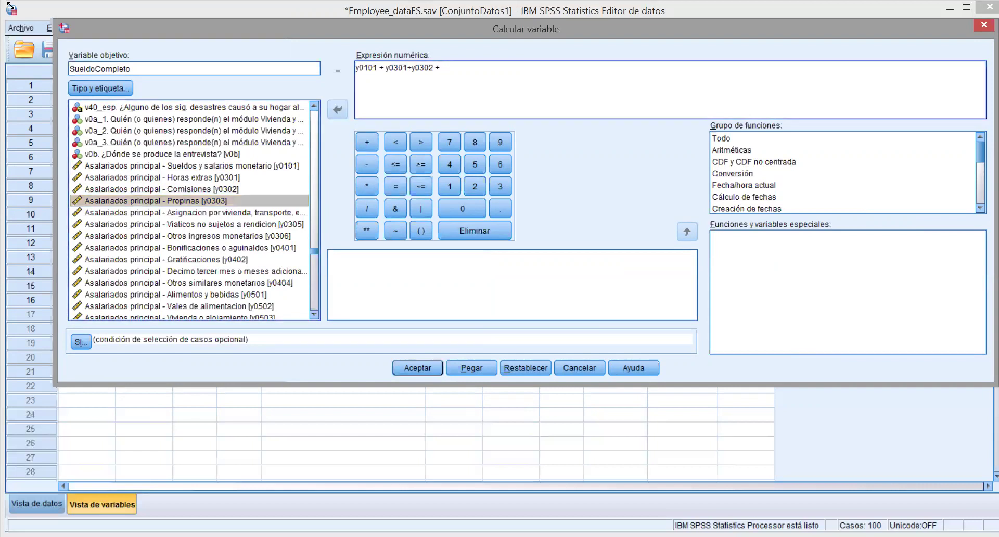
click(156, 200)
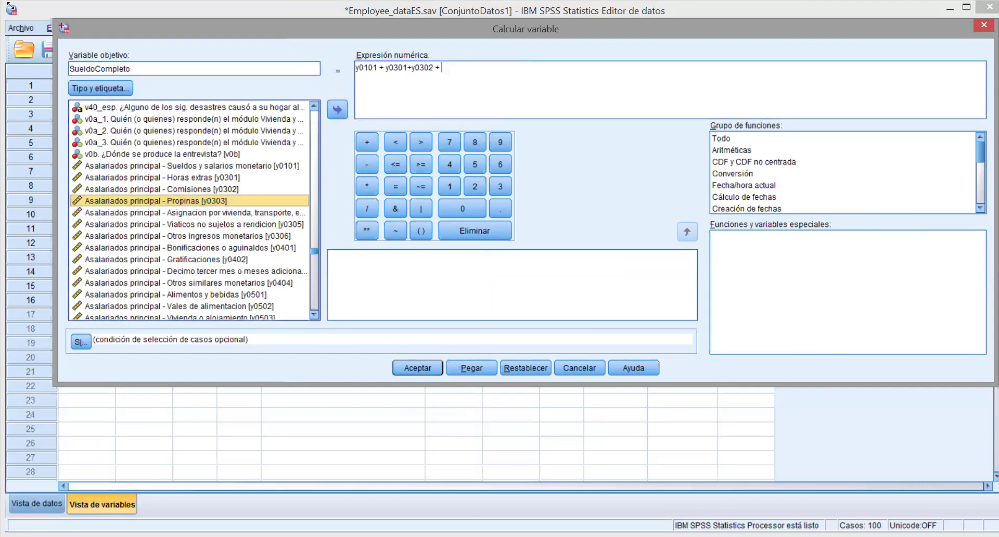
click(338, 109)
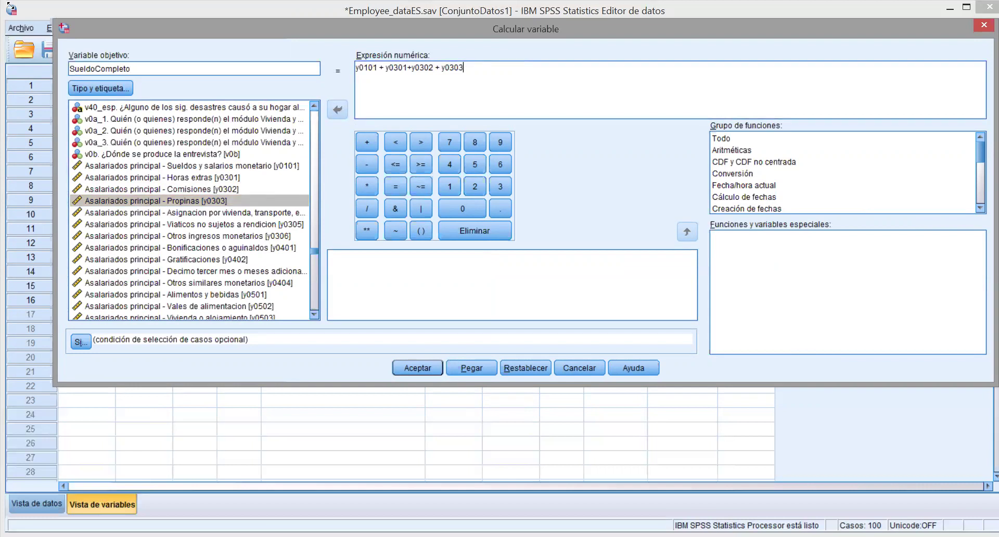
Step: Run the computation of SueldoCompleto from the completed numeric expression
key(ctrl+a)
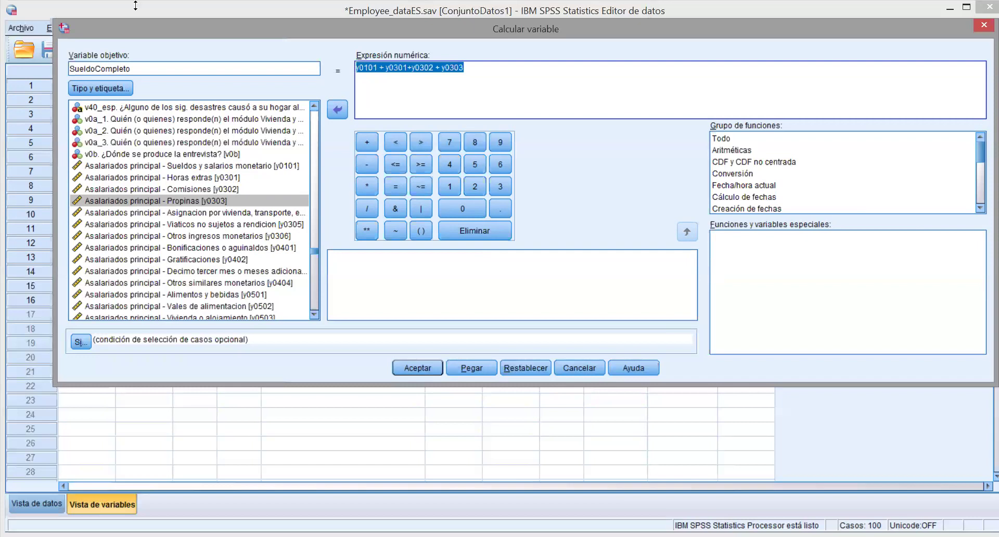
key(alt+v)
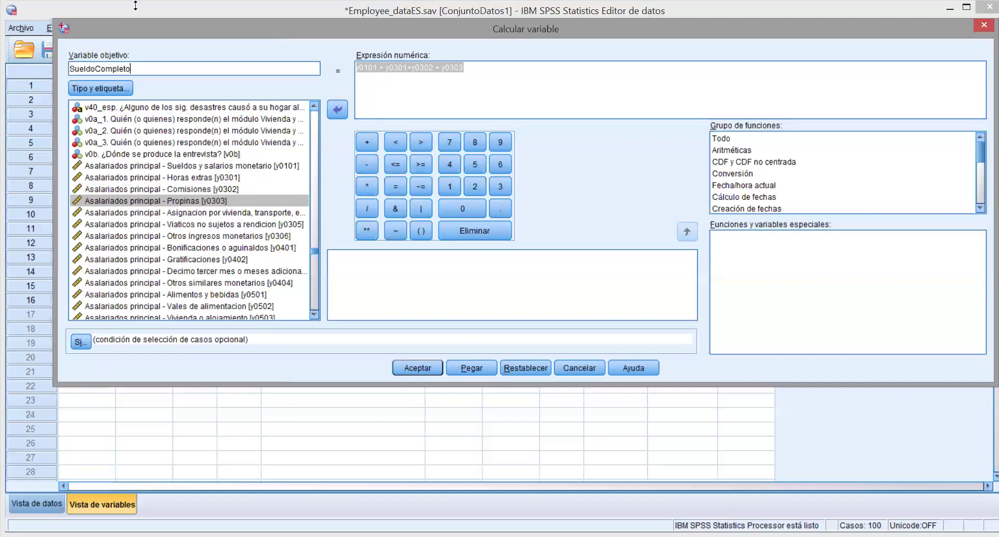
key(Return)
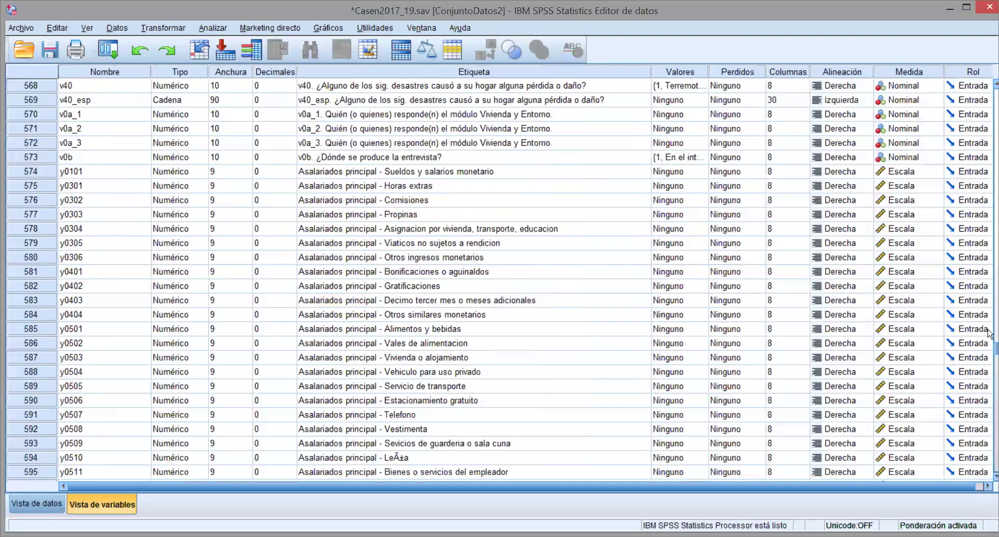
Step: Label the SueldoCompleto variable at the end of the variable list "Variable ingreso por s+p+c+he"
drag(989, 330, 989, 456)
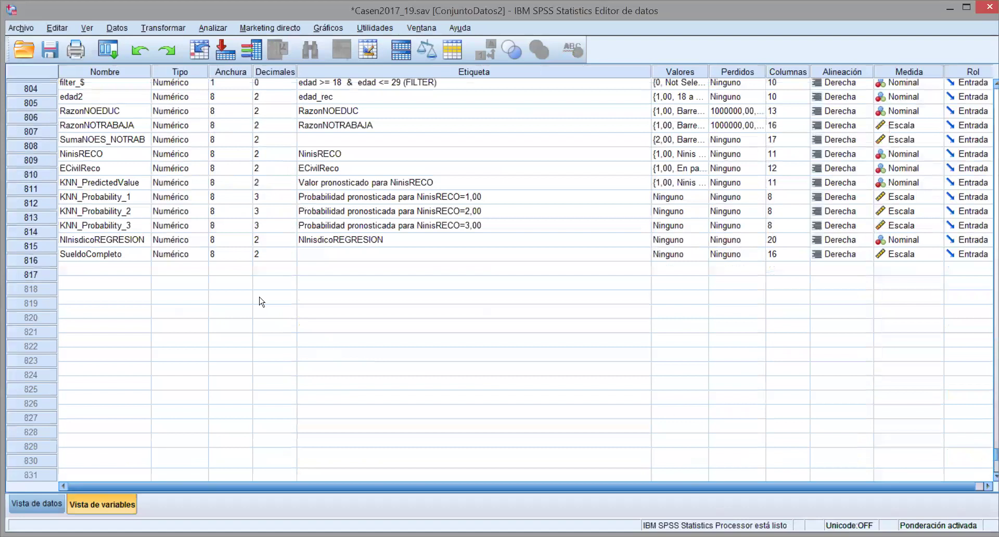
scroll(263, 298, down, 1)
click(138, 233)
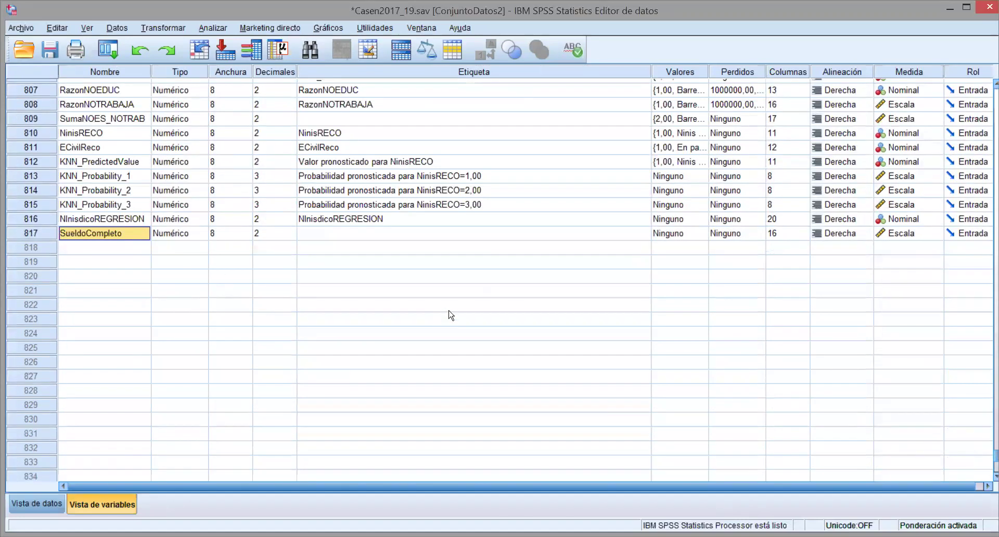
click(390, 245)
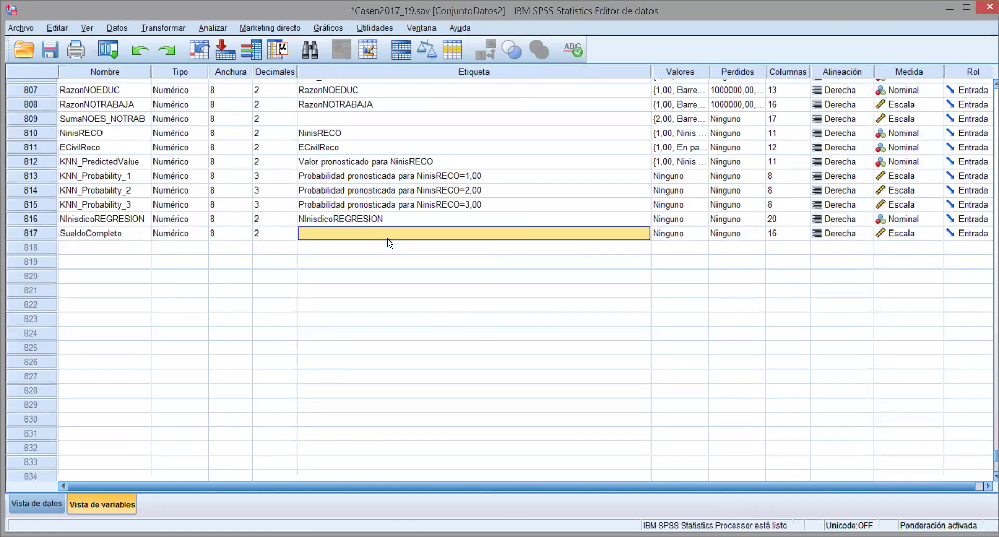
text(Variable ingreso por)
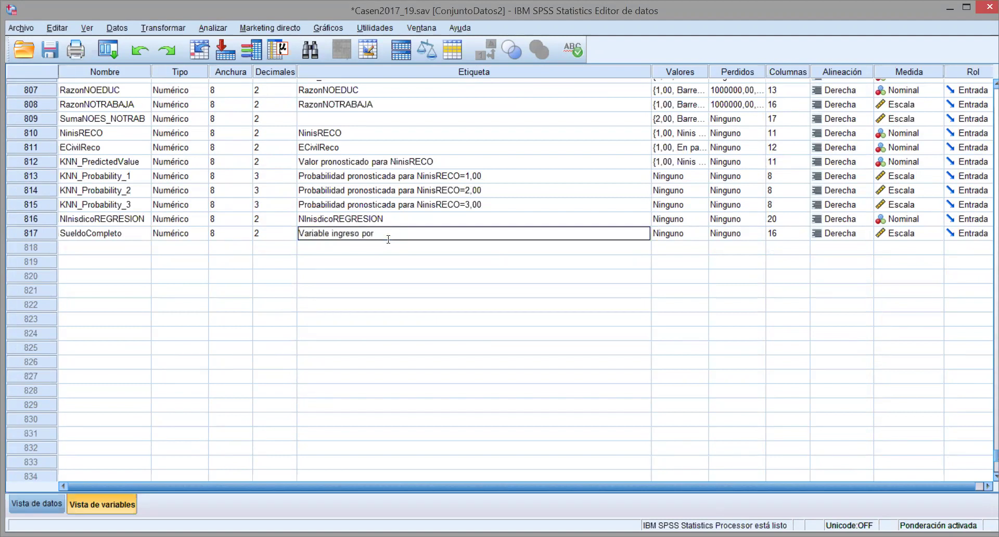
text( salario)
key(BackSpace)
key(BackSpace)
key(BackSpace)
key(BackSpace)
key(BackSpace)
key(BackSpace)
text(+p+c+h)
click(388, 239)
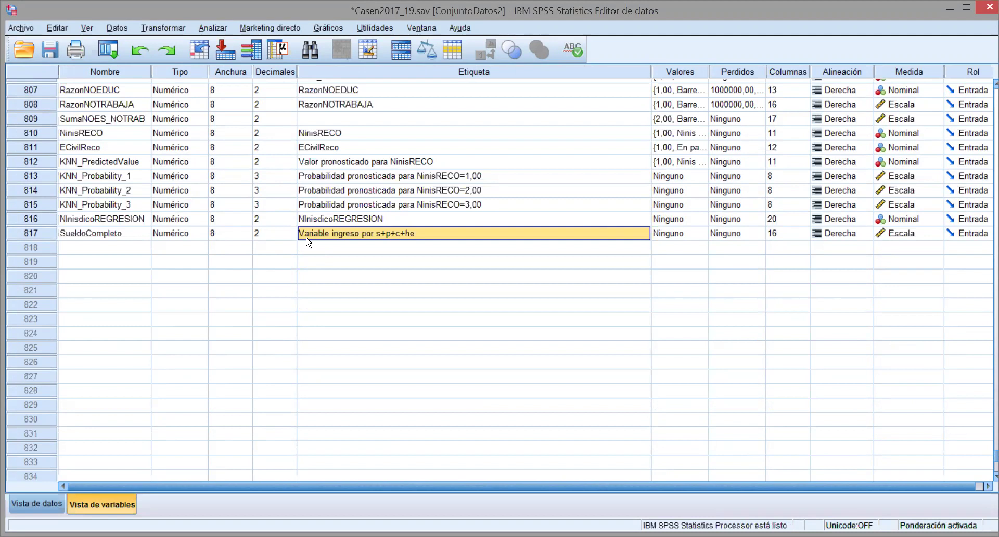
Step: Set up a Frecuencias analysis of SueldoCompleto with the display of frequency tables turned off
click(217, 29)
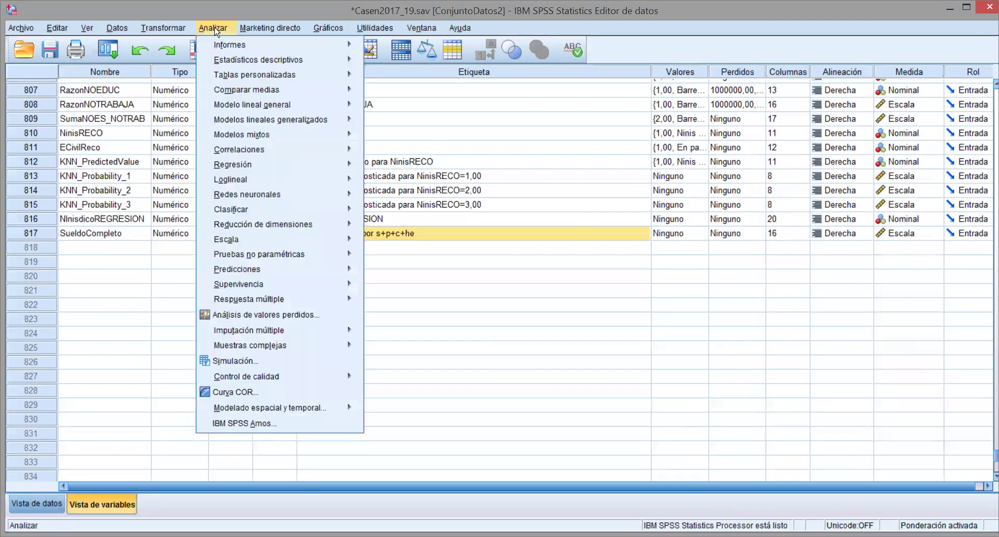
mouse_move(225, 65)
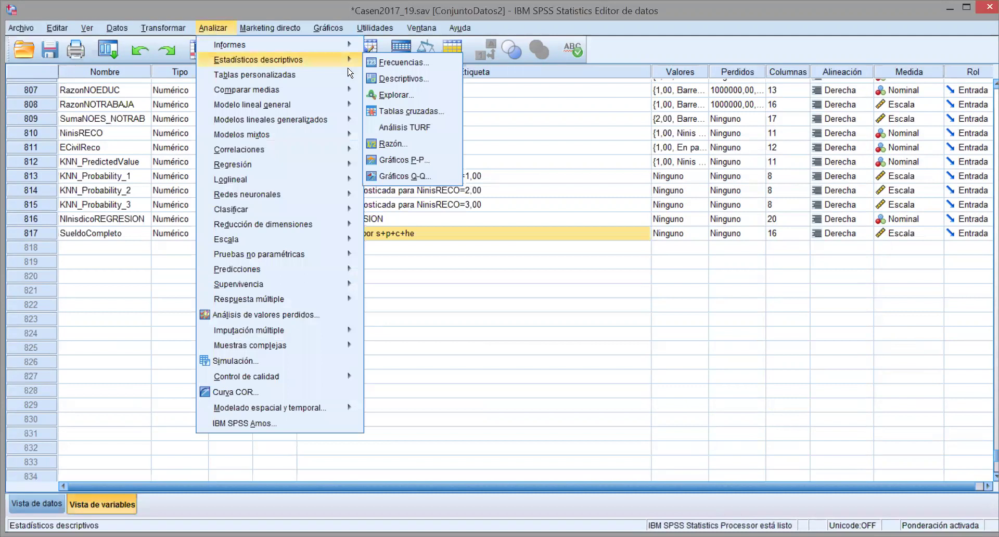
click(391, 65)
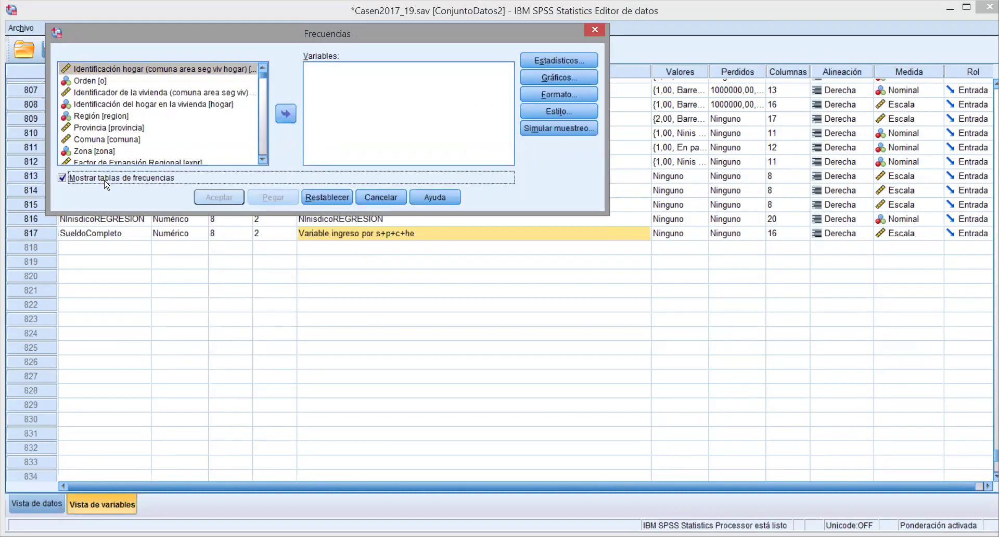
key(alt+m)
click(319, 142)
scroll(256, 154, down, 15)
scroll(256, 154, down, 10)
click(104, 159)
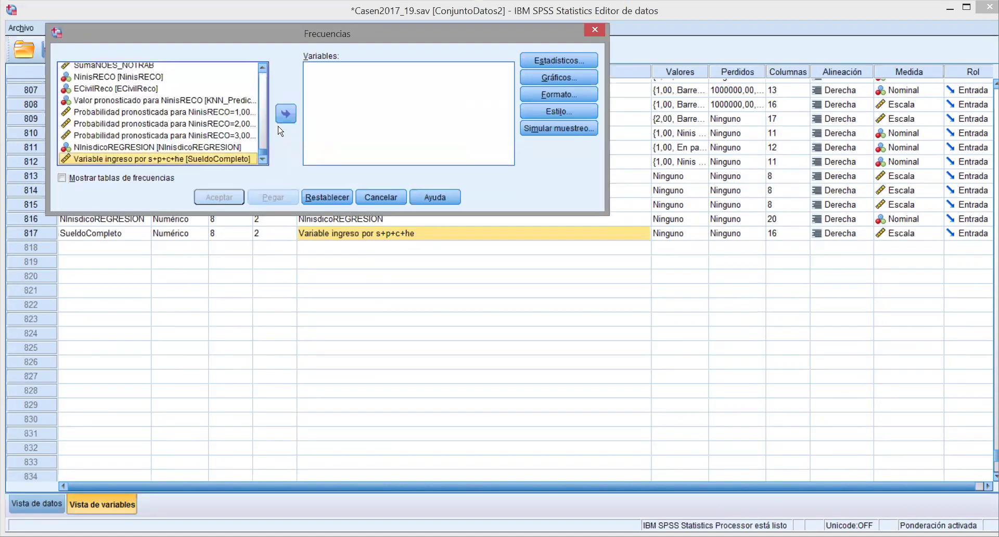
click(285, 114)
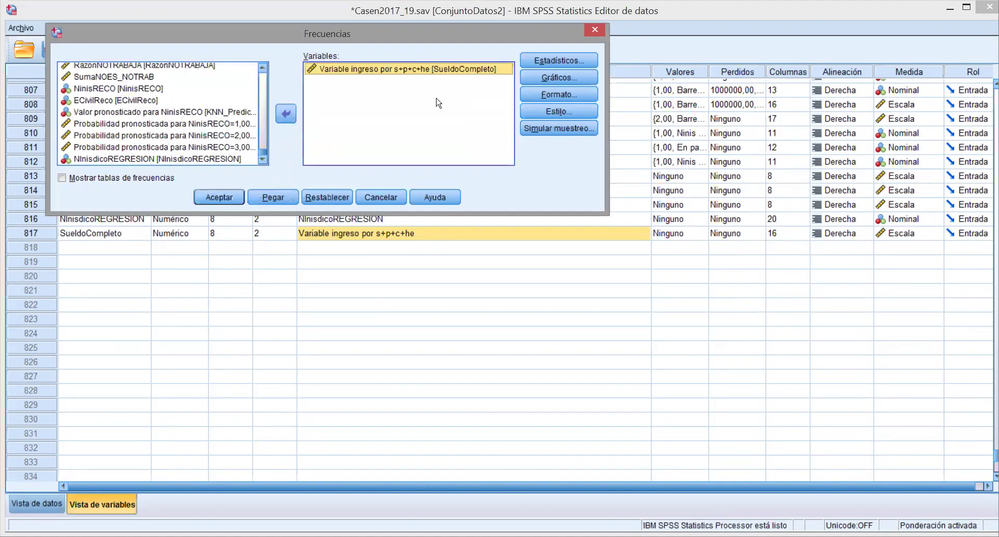
Step: Request quartiles, mean, median, mode, standard deviation, range, minimum and maximum for SueldoCompleto, and run the Frecuencias analysis
click(575, 63)
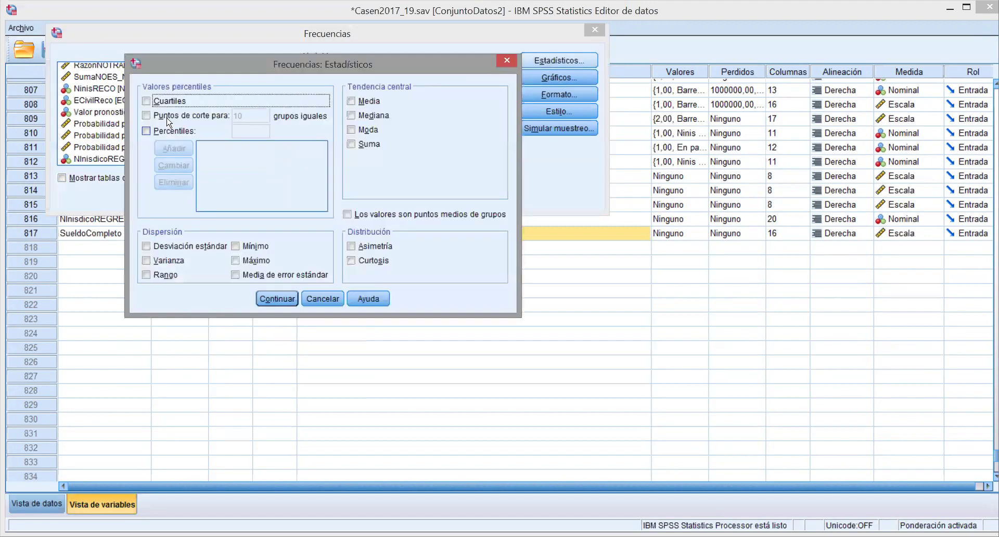
click(162, 103)
click(352, 102)
click(353, 116)
click(352, 130)
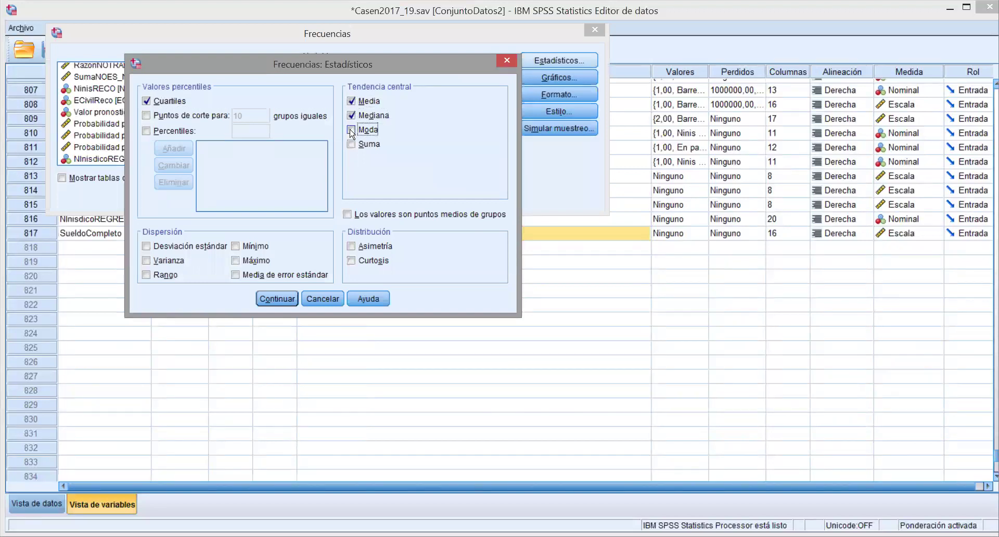
click(170, 248)
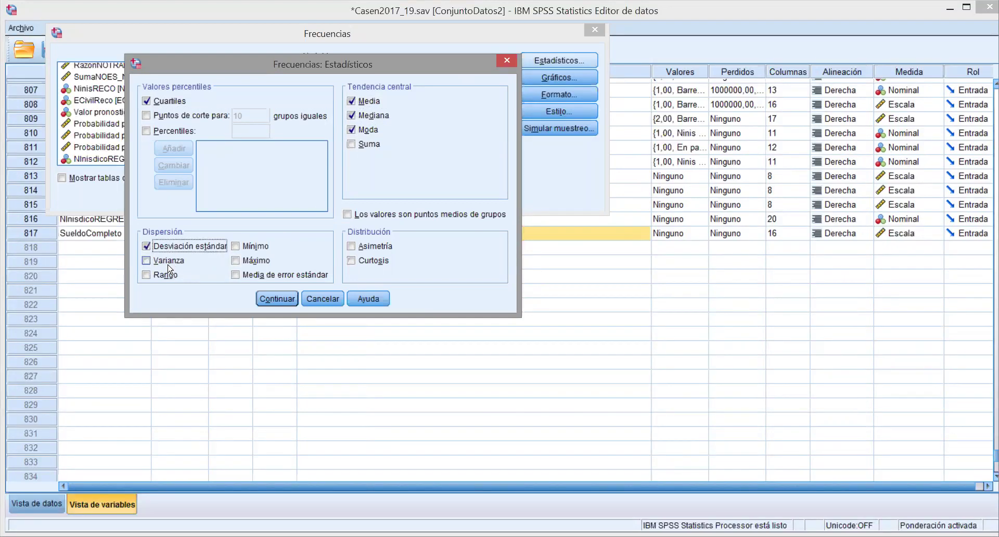
click(170, 275)
click(255, 246)
click(255, 260)
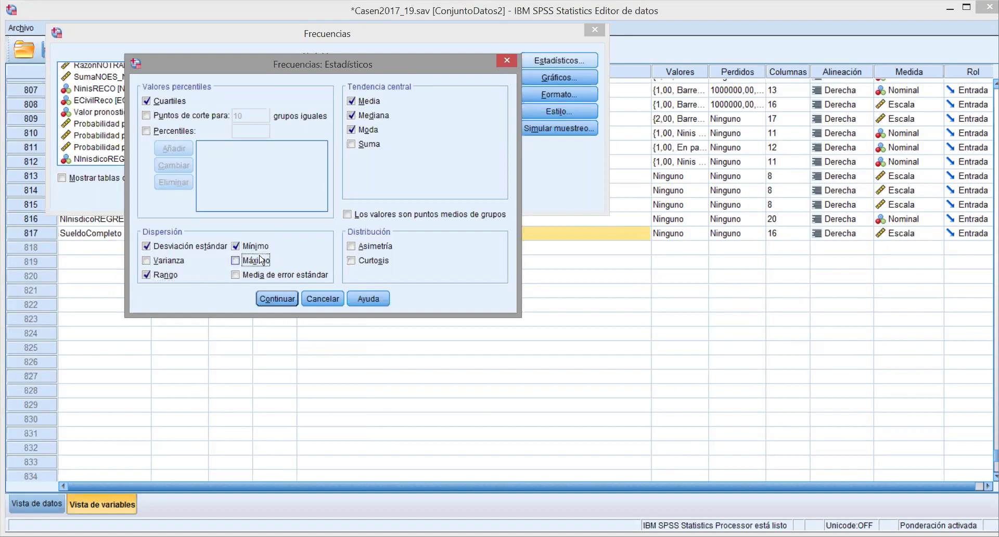
click(279, 298)
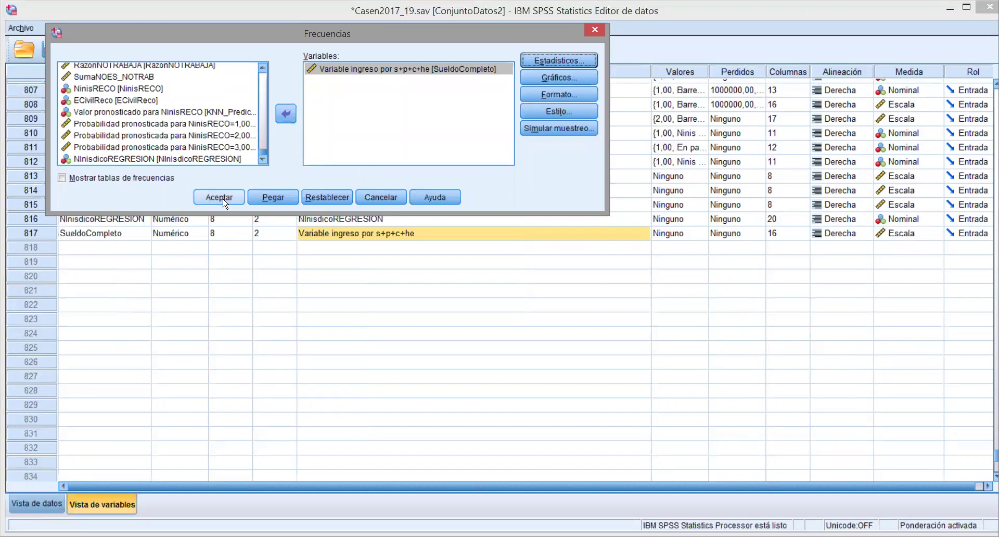
click(219, 197)
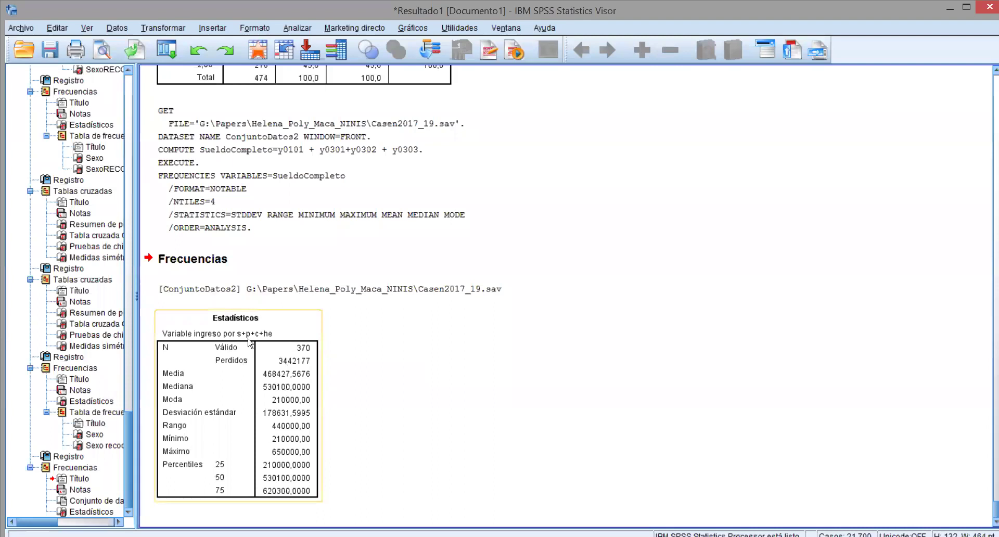
drag(264, 334, 427, 349)
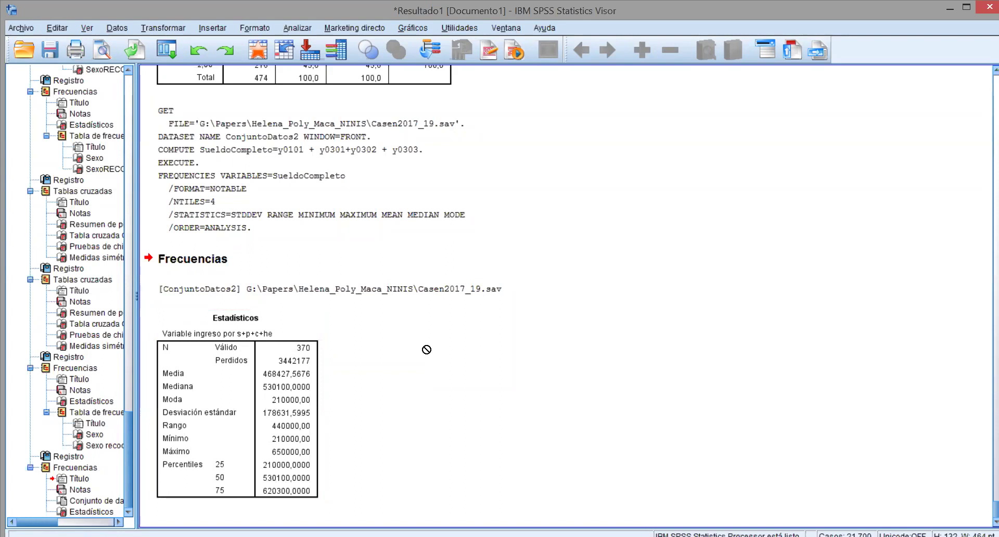
drag(427, 349, 311, 360)
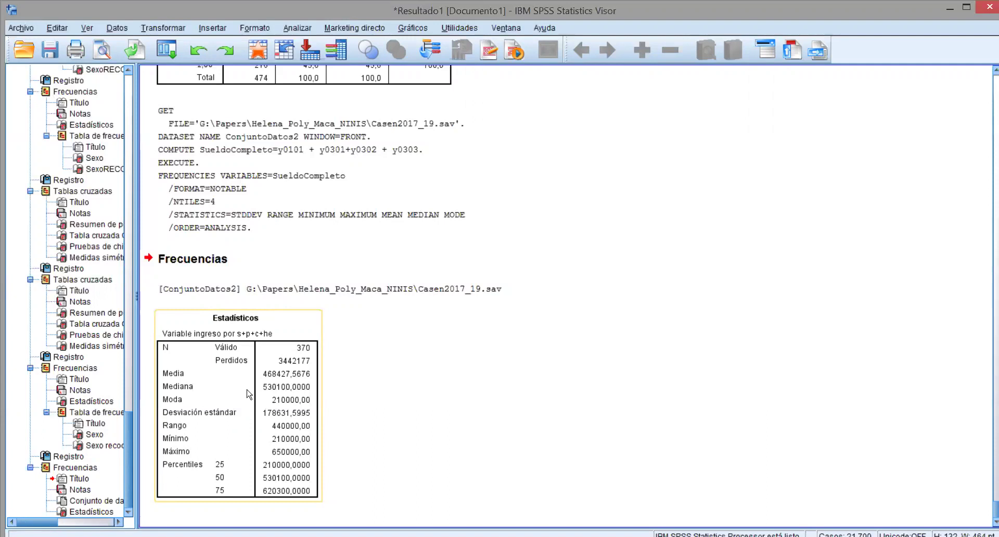
click(285, 458)
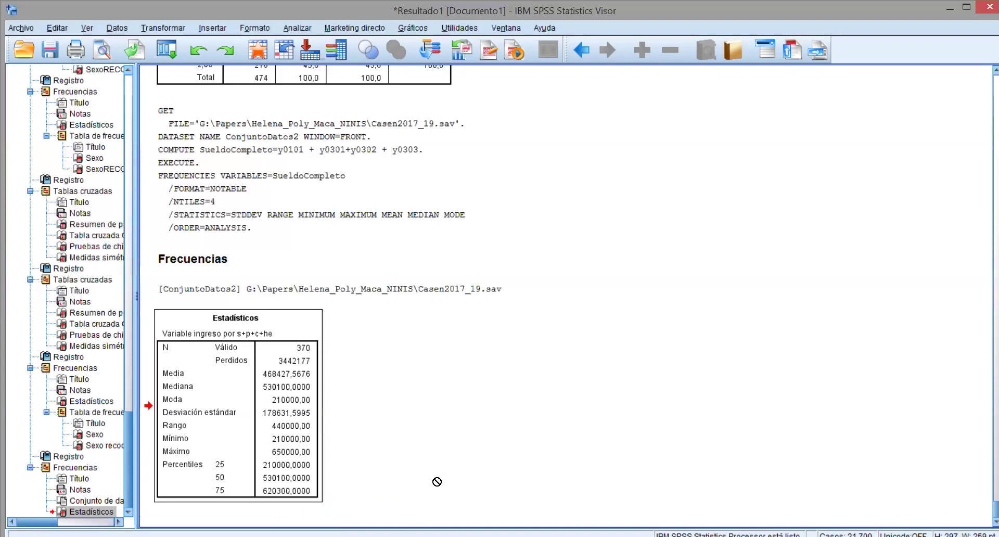
drag(276, 493, 469, 473)
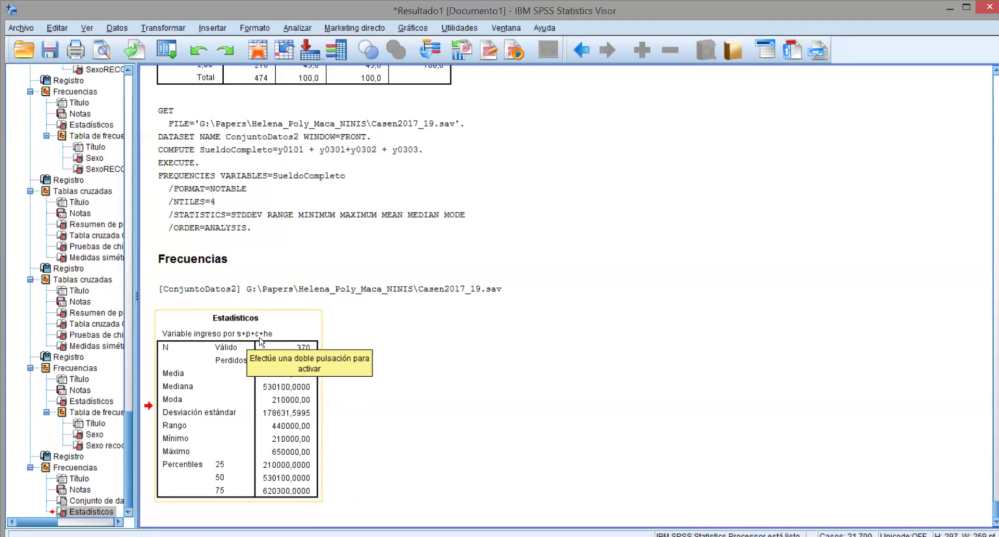
drag(263, 341, 462, 371)
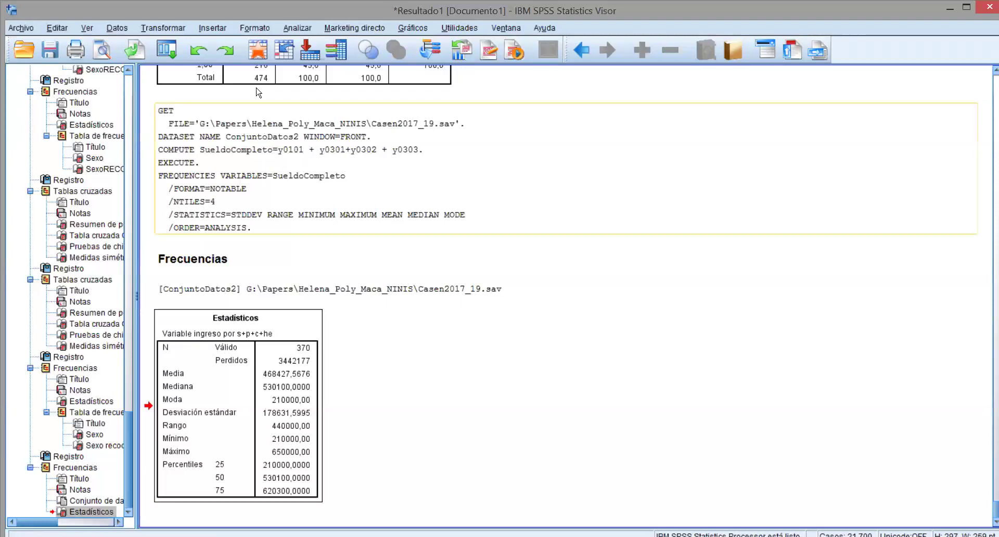
Step: Try changing the Calcular variable expression from a sum to the subtraction y0101 - y0301-y0302 - y0303
click(158, 30)
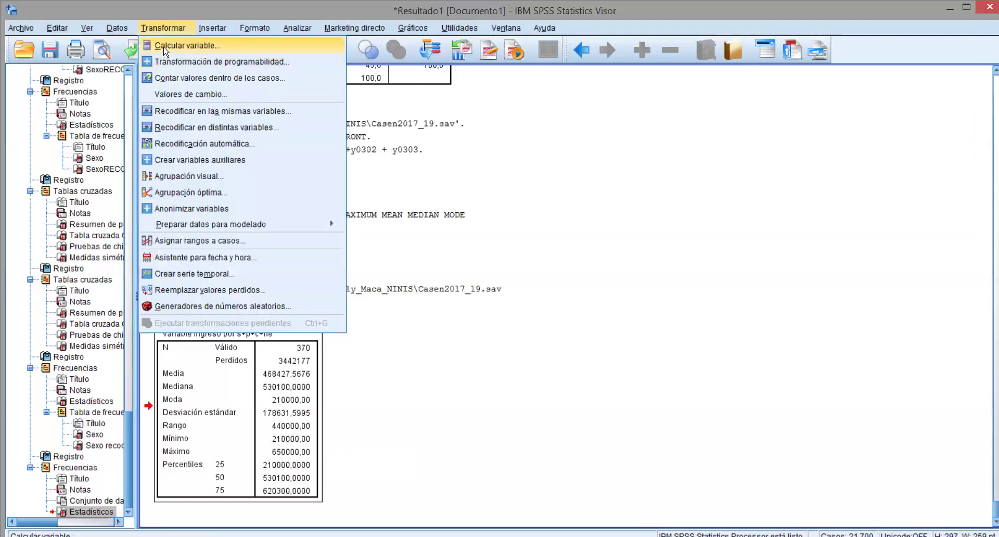
click(182, 46)
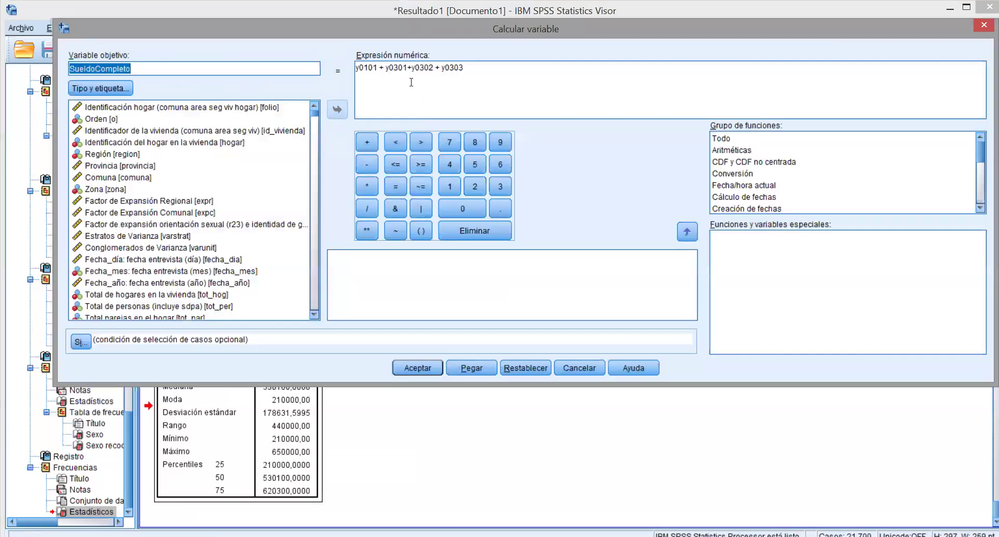
click(380, 67)
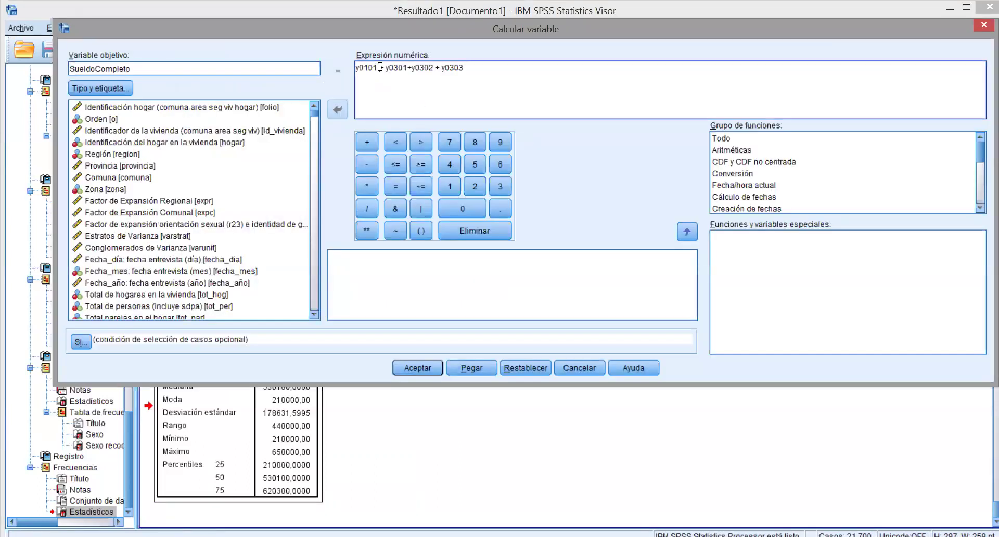
drag(379, 67, 408, 68)
click(383, 66)
double_click(383, 67)
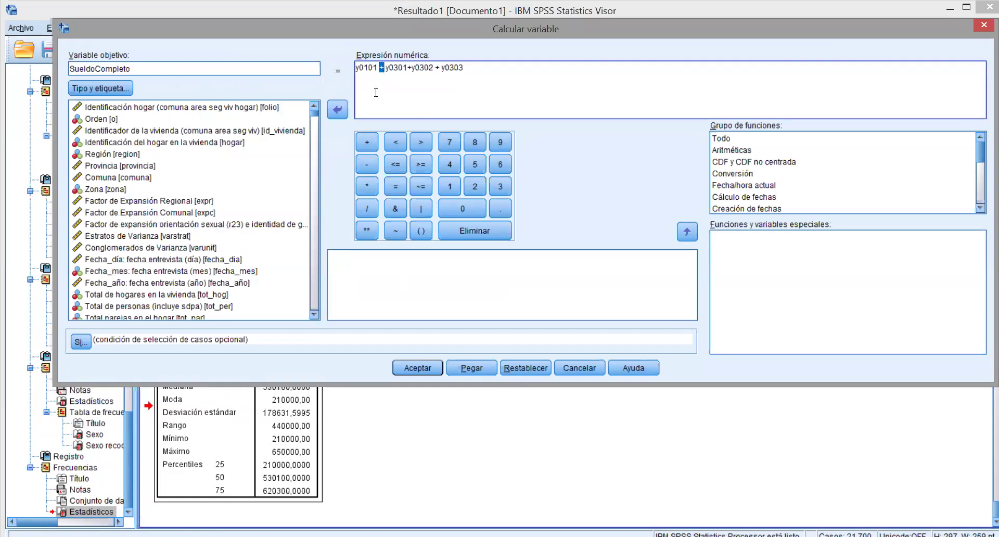
text(-)
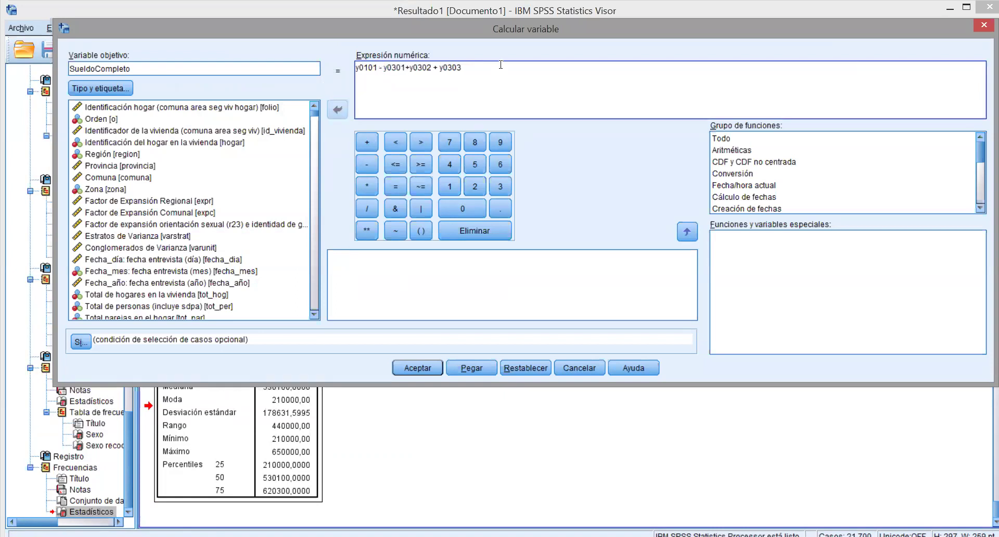
double_click(408, 67)
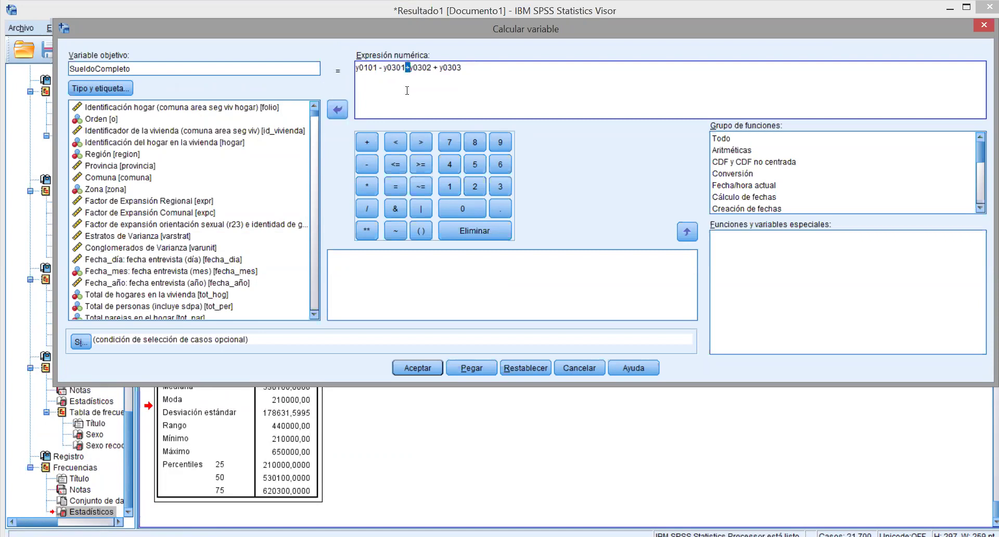
text(-)
double_click(433, 67)
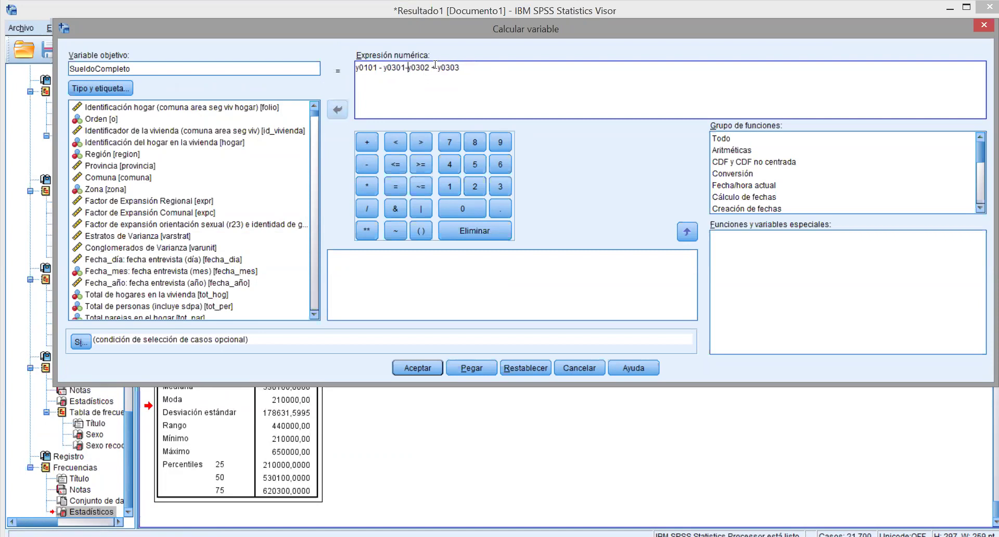
text(-)
drag(458, 68, 353, 67)
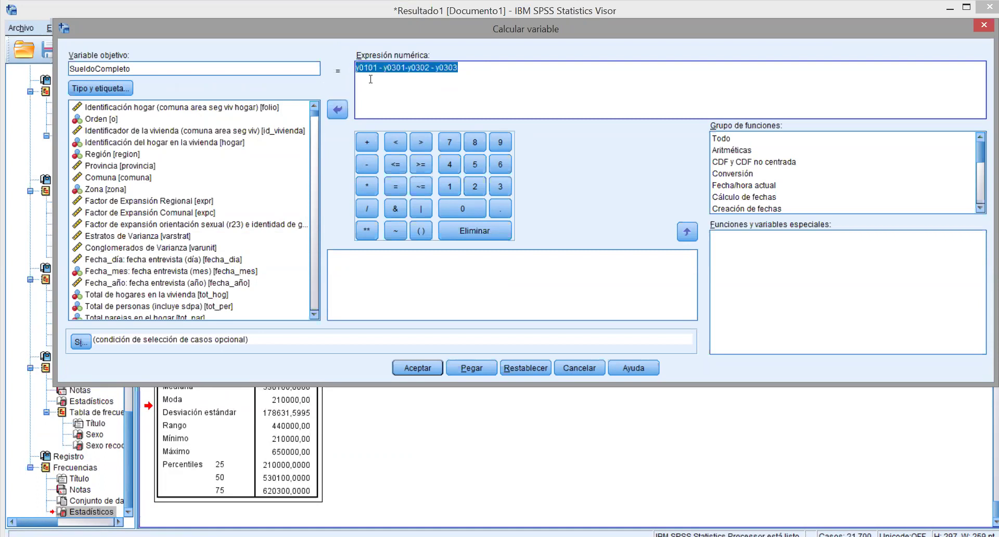
Step: Try renaming the target variable to SueldoDesceontado and close the calculation without running it
click(147, 70)
key(shift+Left)
key(shift+Left)
key(shift+Left)
key(shift+Left)
key(shift+Left)
key(shift+Left)
key(shift+Left)
key(shift+Left)
text(D)
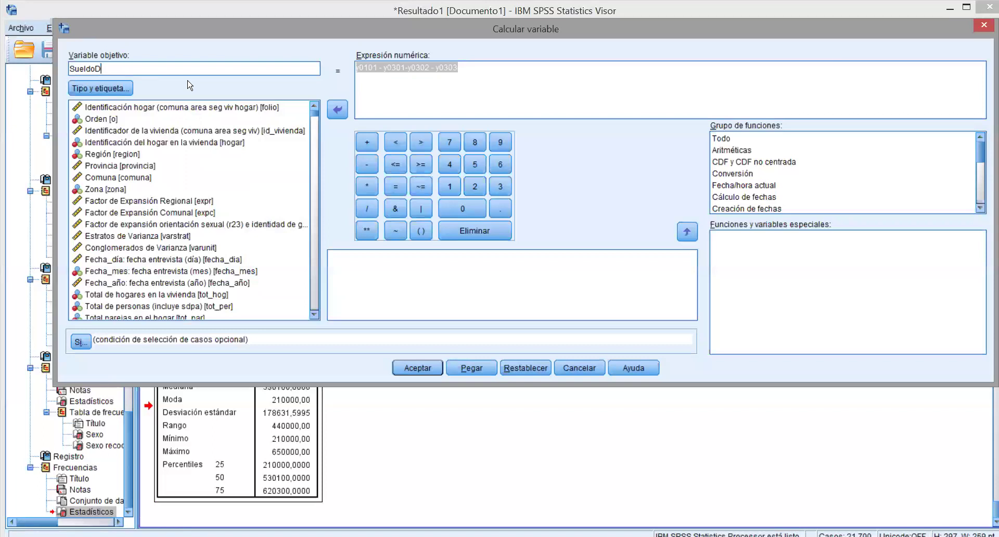
text(esceontado)
click(981, 28)
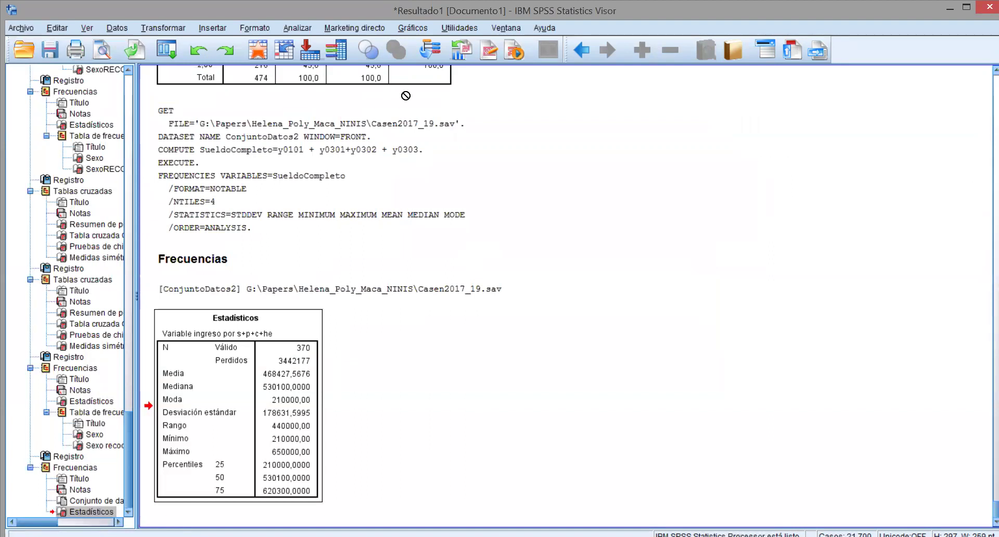
click(417, 147)
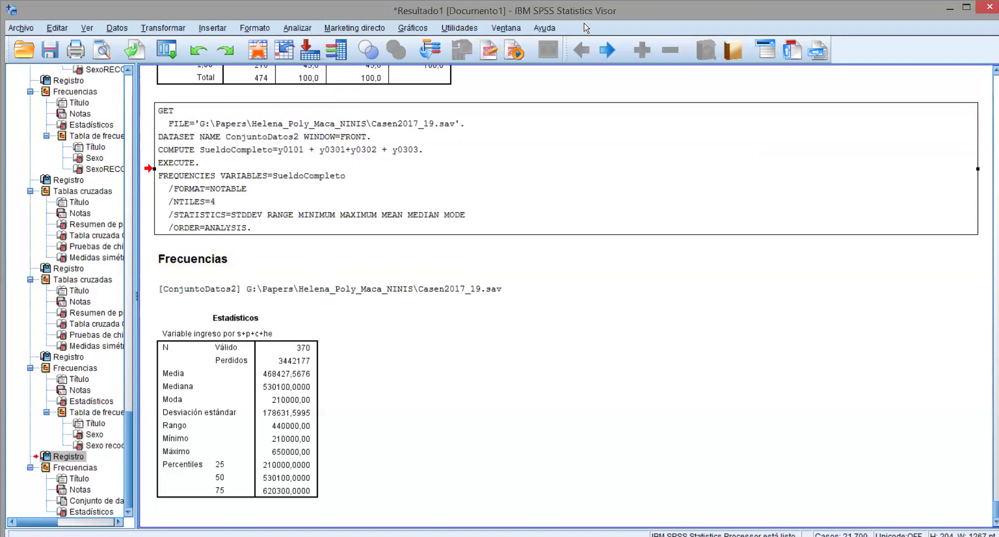
click(892, 385)
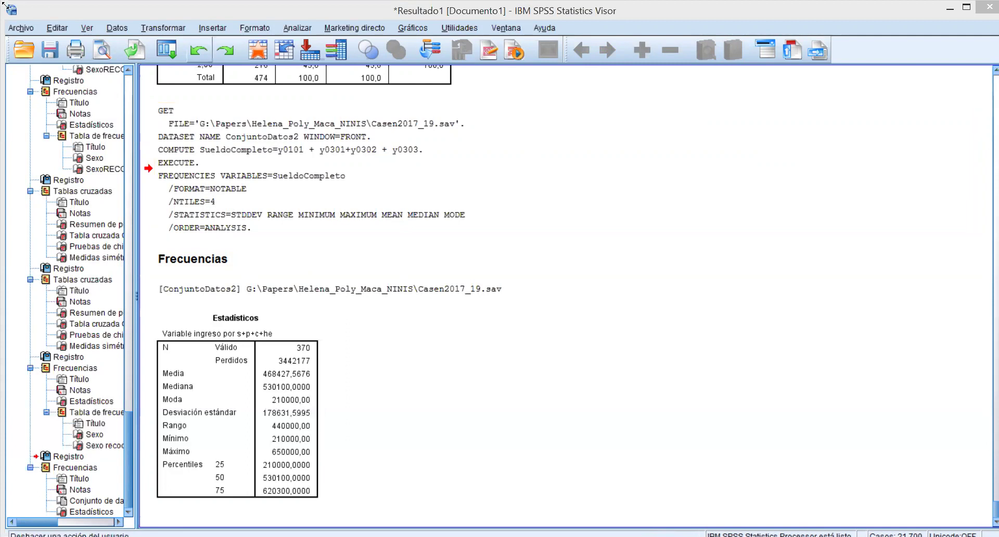
click(25, 30)
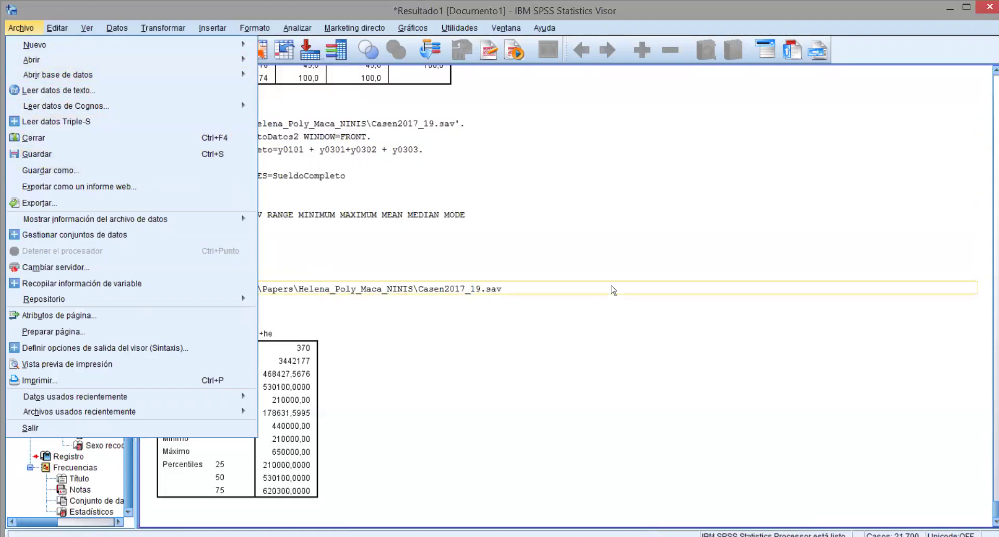
click(516, 381)
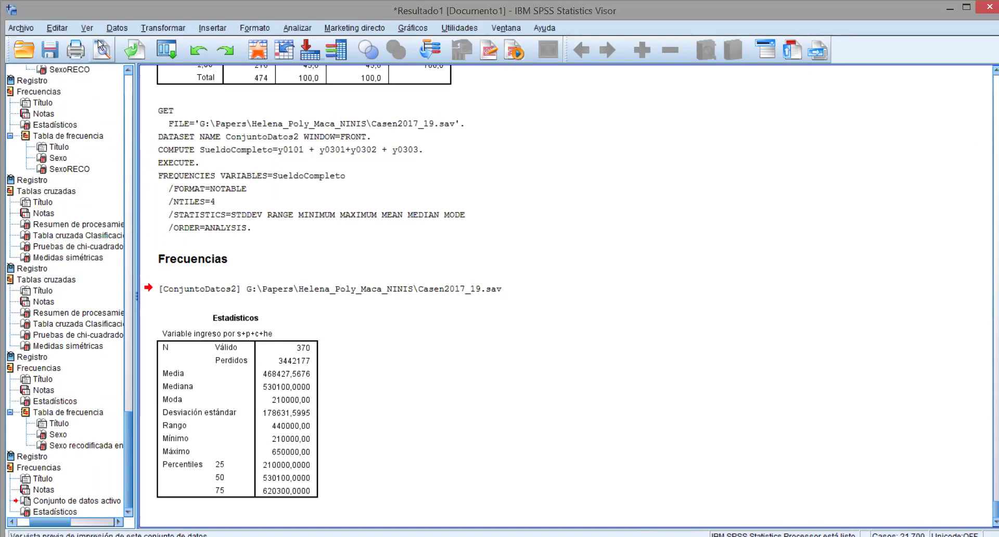
Step: Filter the dataset with Seleccionar casos so that only cases satisfying the condition sexo = 1 are kept, discarding unselected cases
click(118, 28)
click(155, 451)
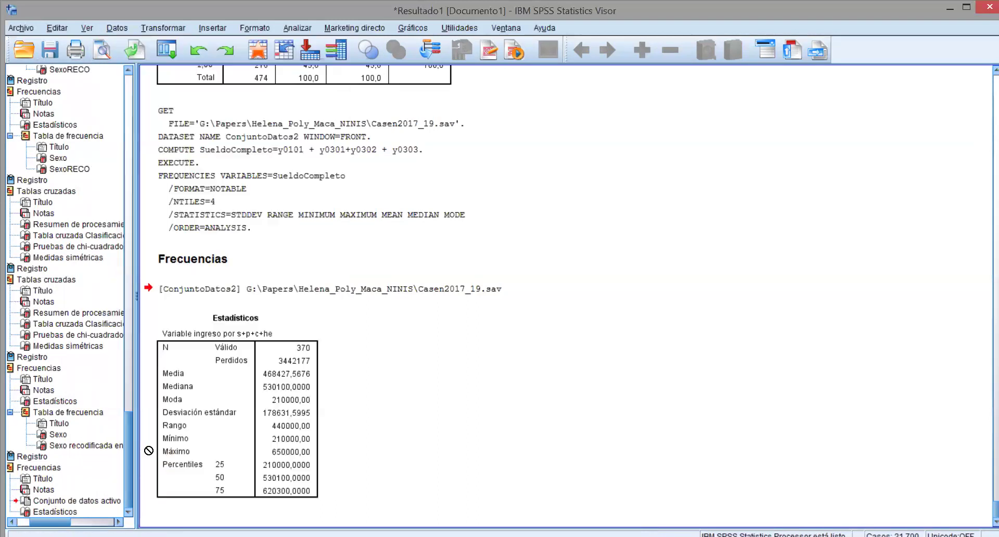
click(465, 163)
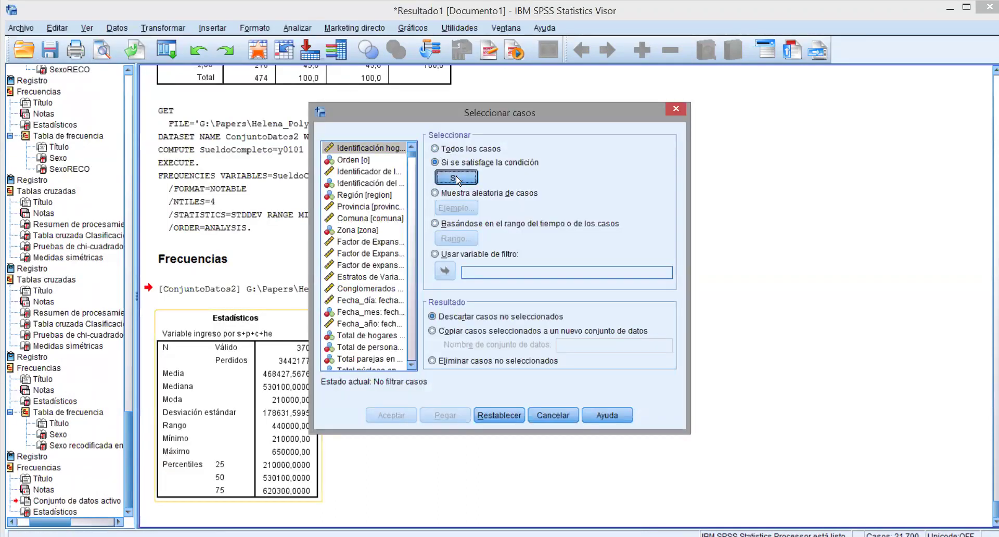
click(456, 178)
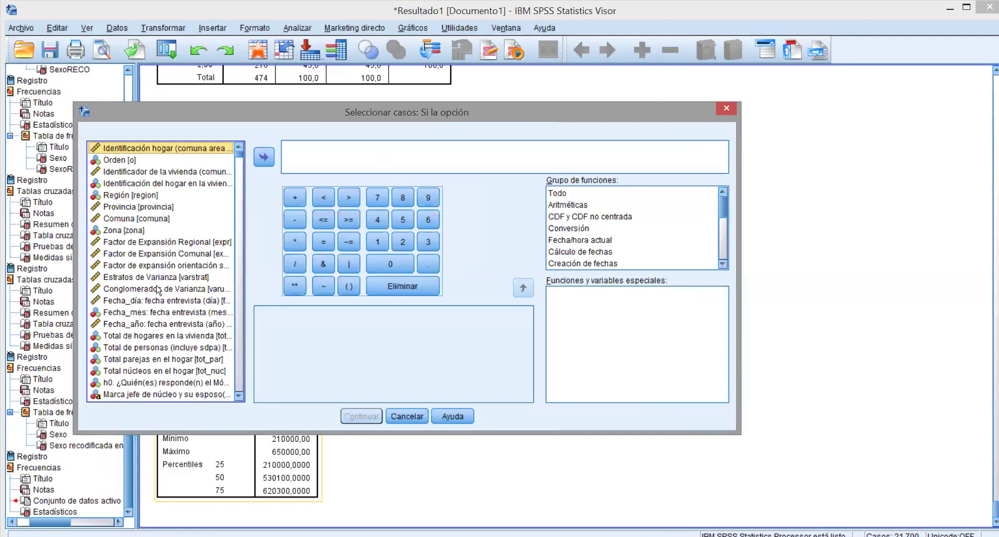
scroll(158, 287, down, 3)
click(139, 314)
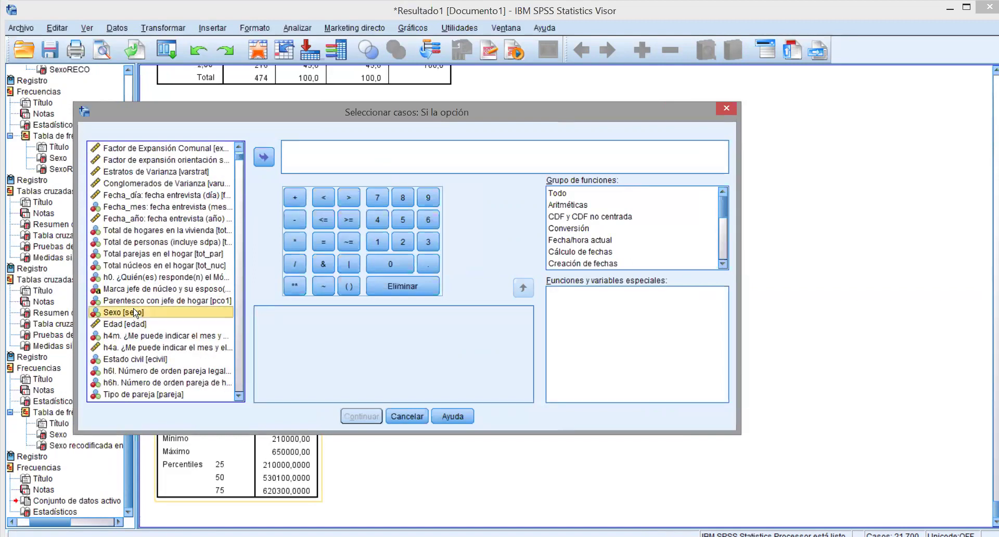
click(264, 159)
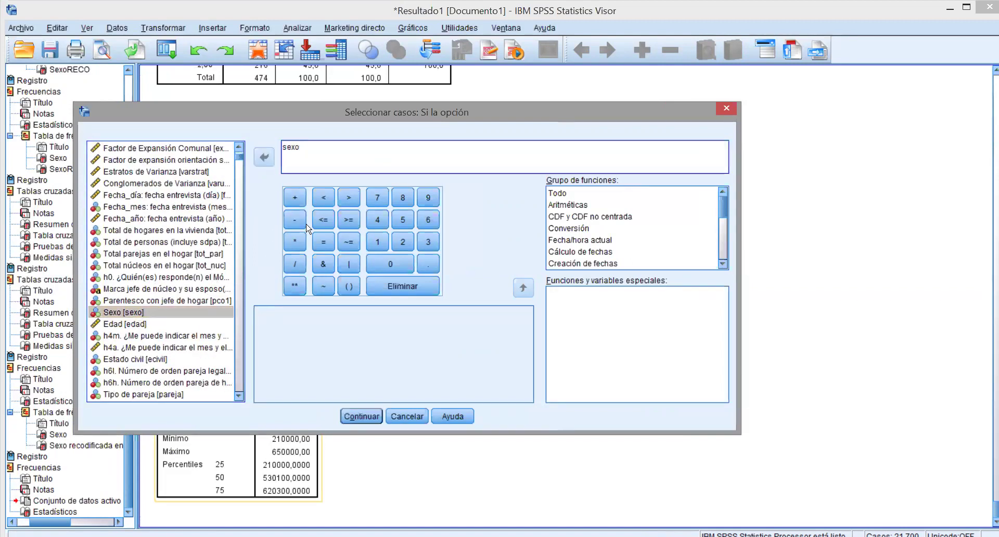
click(325, 244)
click(378, 241)
click(352, 420)
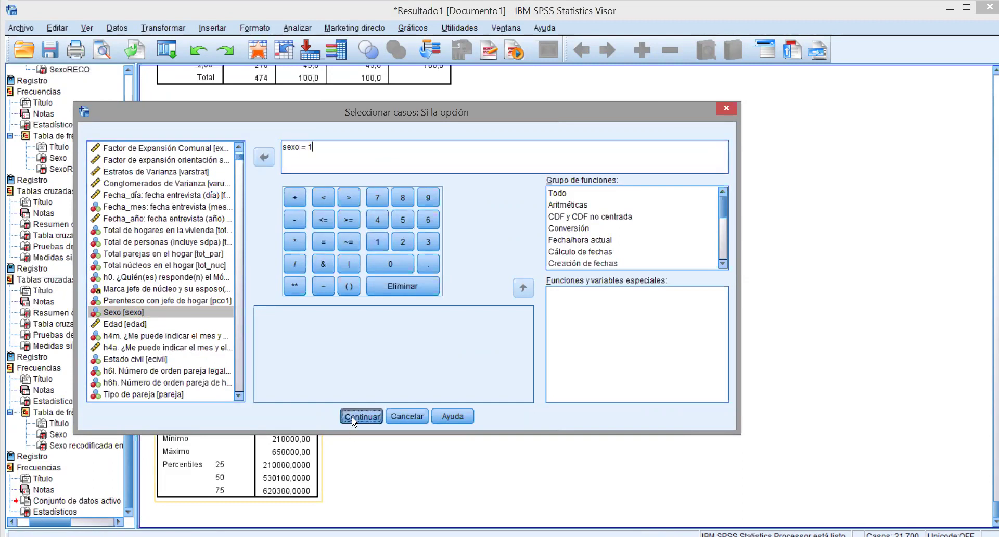
click(392, 416)
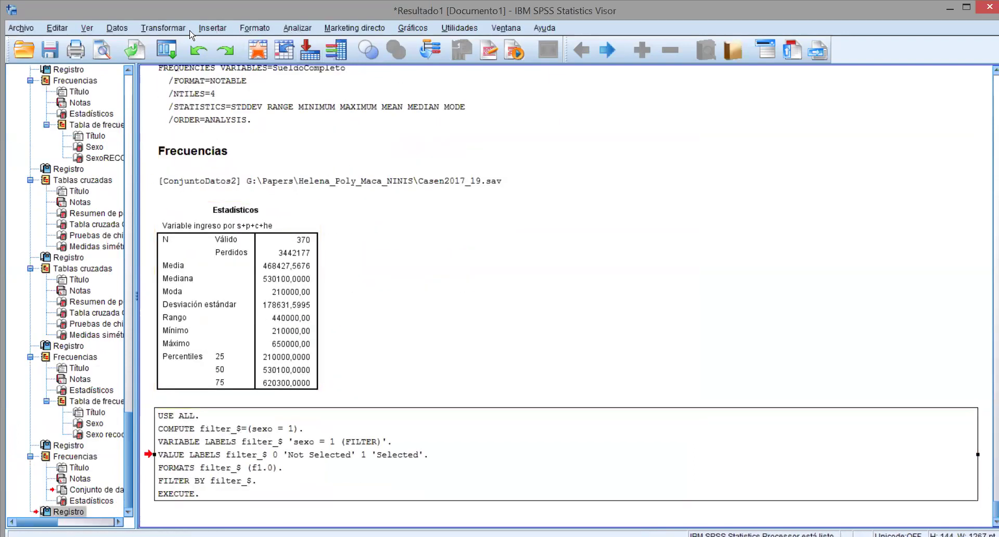
Step: Start a Tablas cruzadas analysis with NinisRECO as the row variable
click(125, 32)
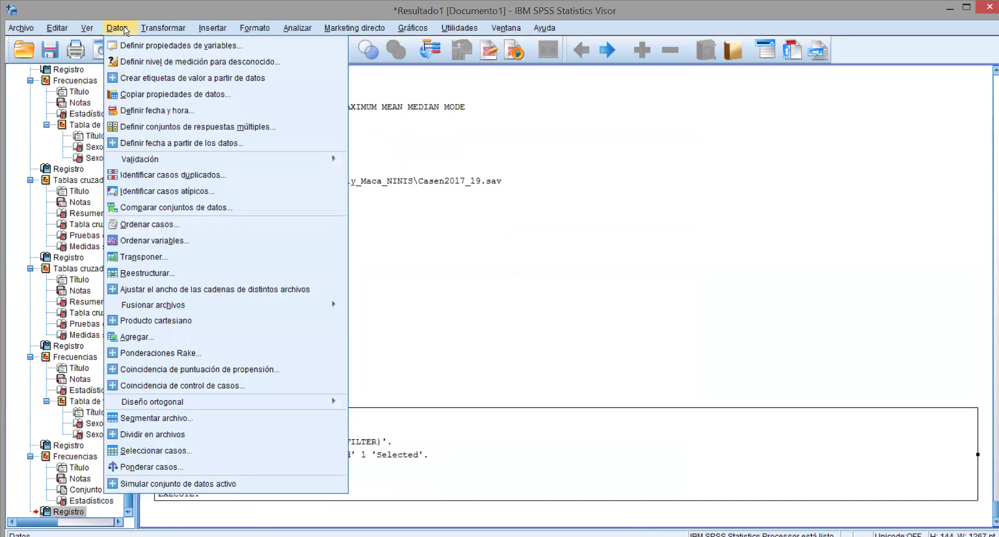
mouse_move(161, 28)
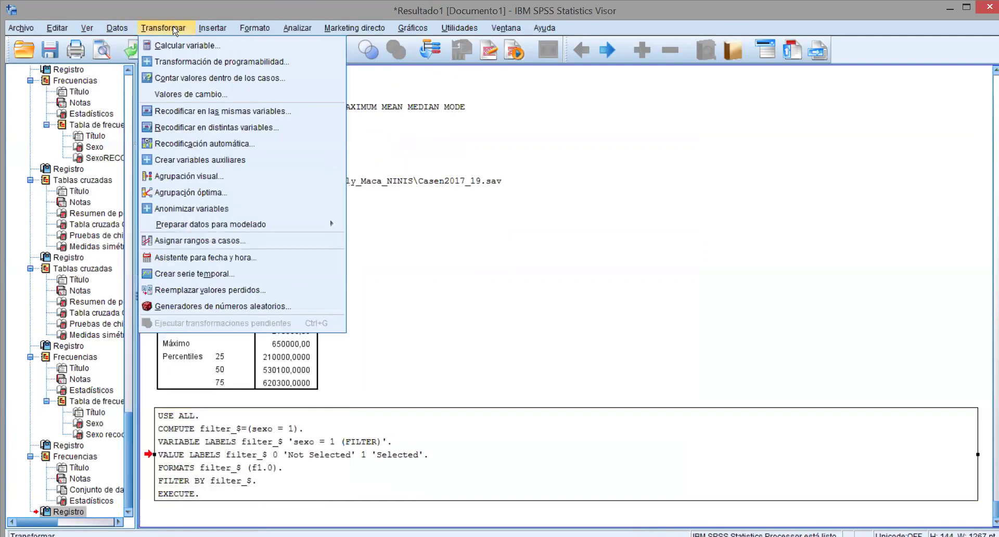
mouse_move(299, 29)
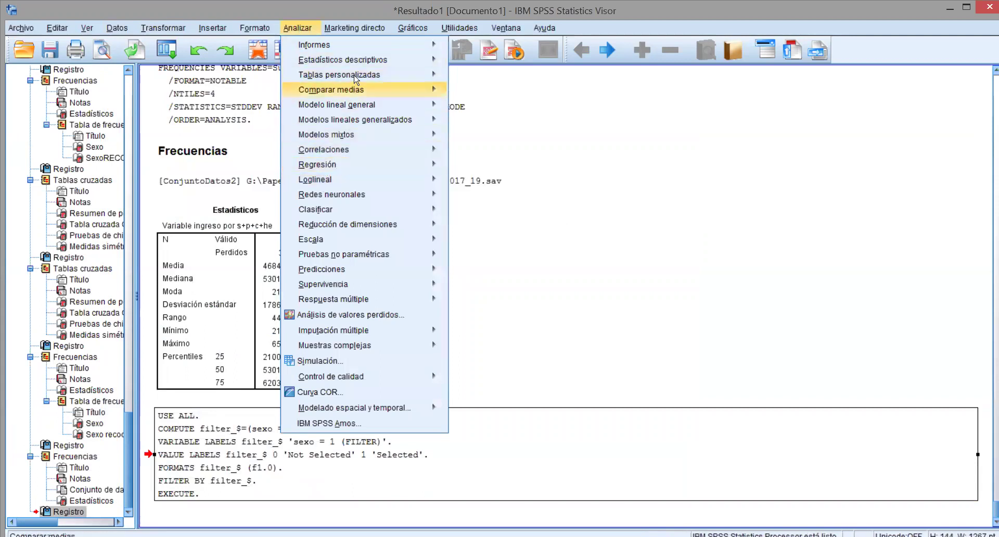
mouse_move(365, 74)
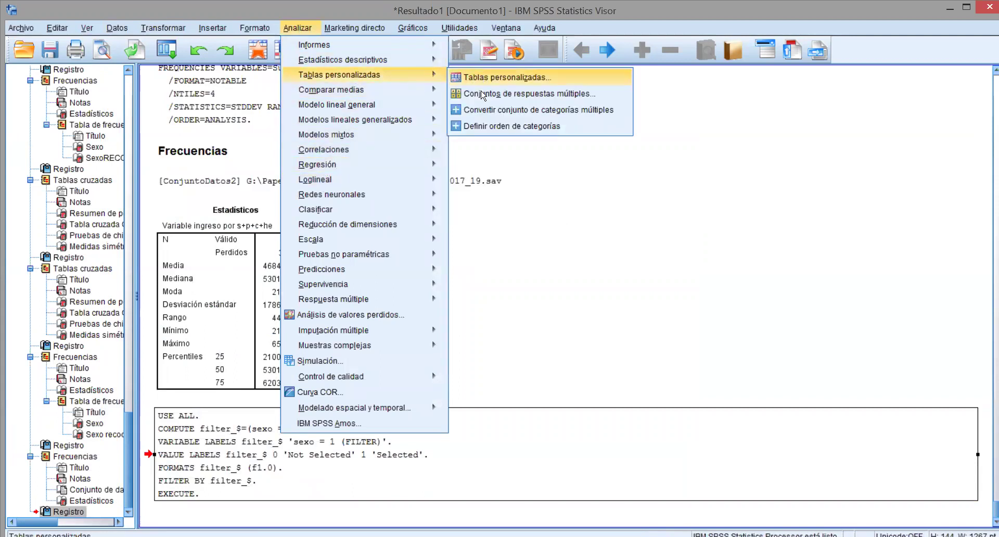
mouse_move(414, 65)
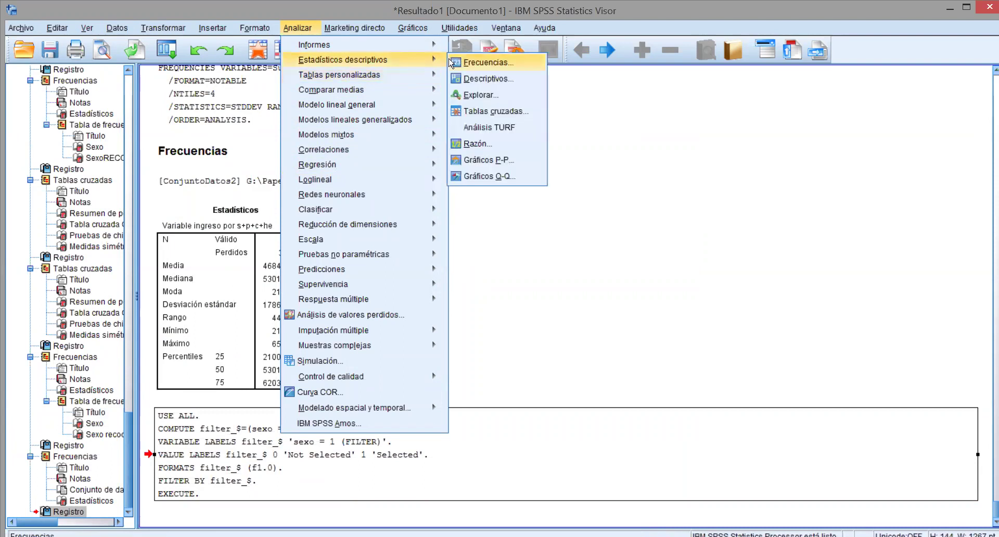
click(466, 112)
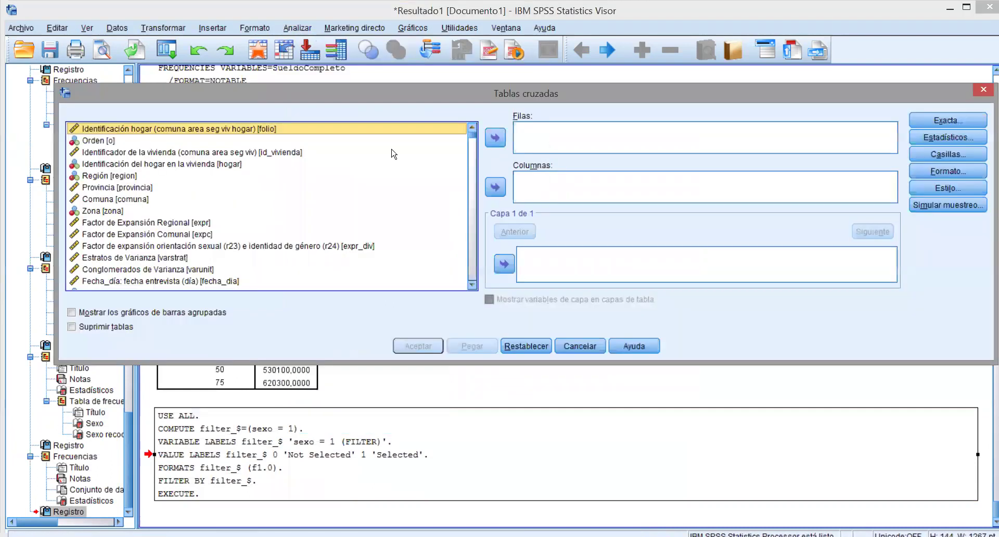
scroll(118, 252, down, 10)
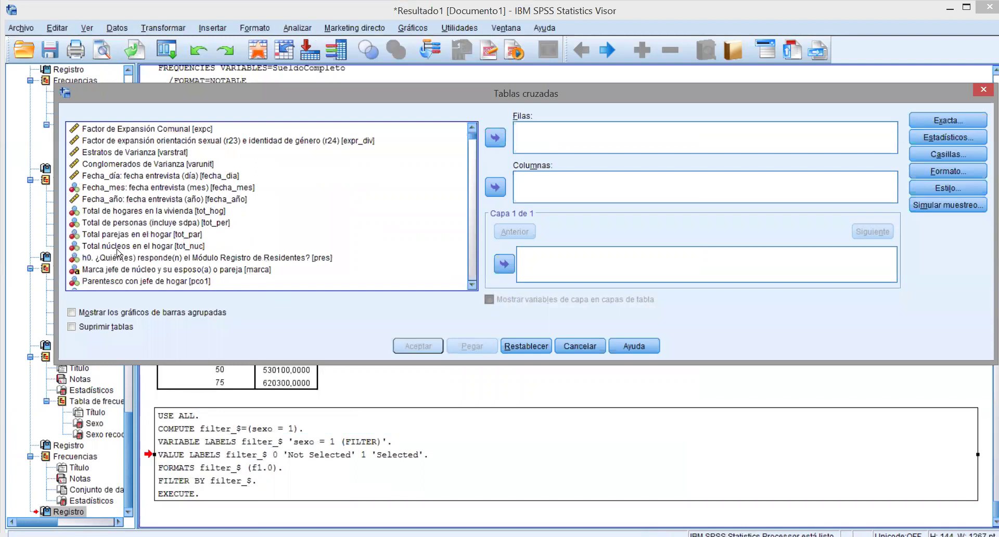
scroll(119, 251, down, 5)
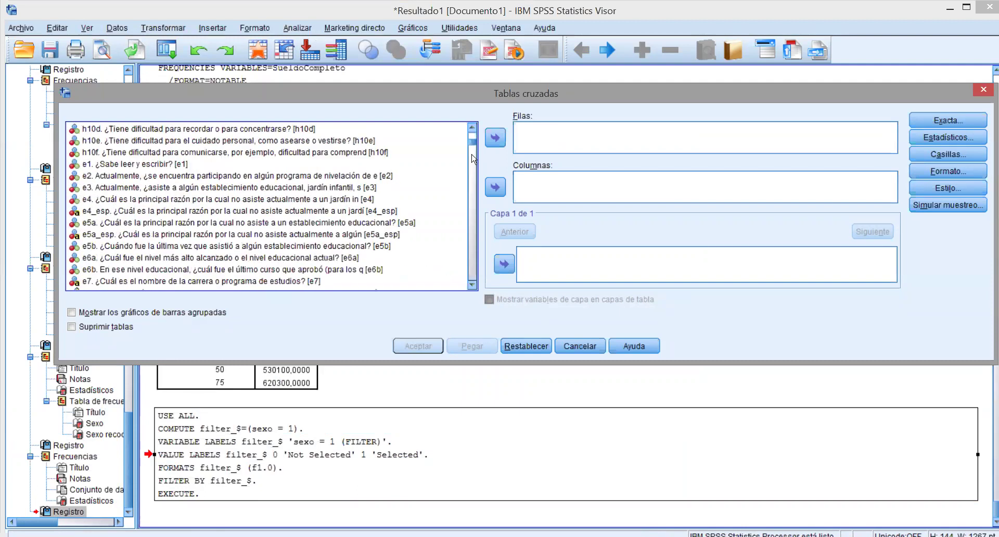
scroll(460, 283, down, 15)
scroll(460, 283, down, 1)
click(90, 201)
scroll(145, 232, up, 4)
scroll(146, 231, down, 5)
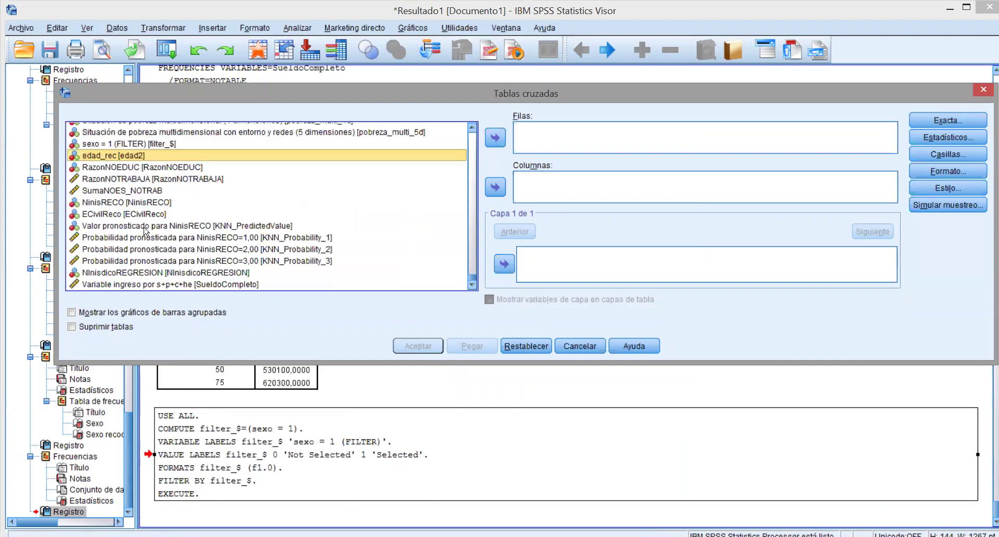
scroll(125, 204, up, 1)
scroll(125, 205, down, 1)
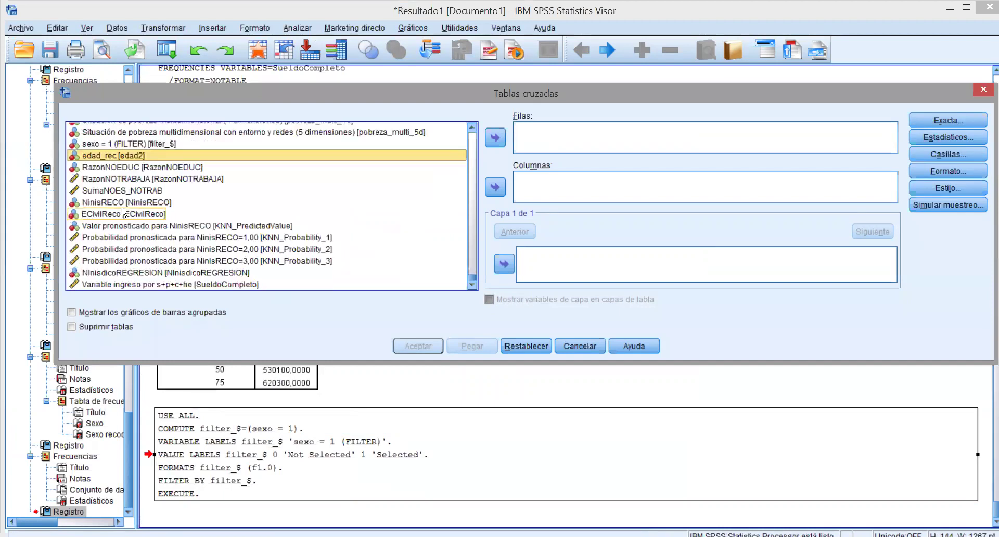
click(118, 205)
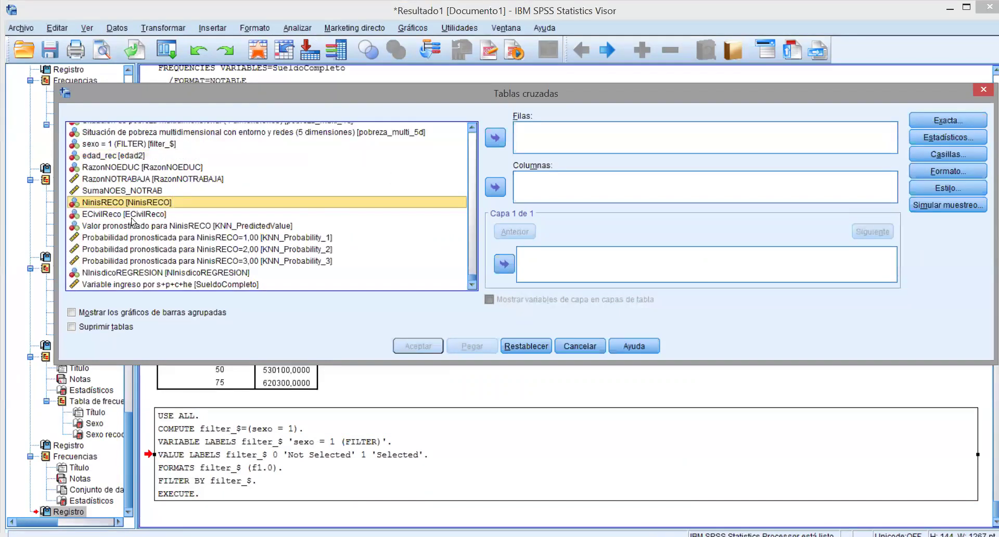
scroll(119, 193, up, 1)
scroll(119, 192, up, 1)
scroll(119, 194, down, 1)
scroll(119, 192, down, 1)
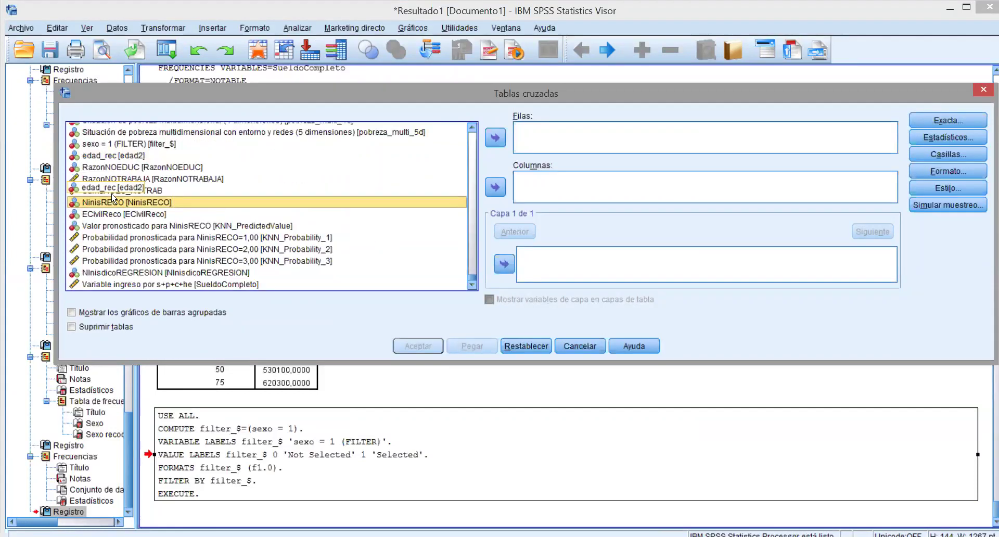
click(503, 136)
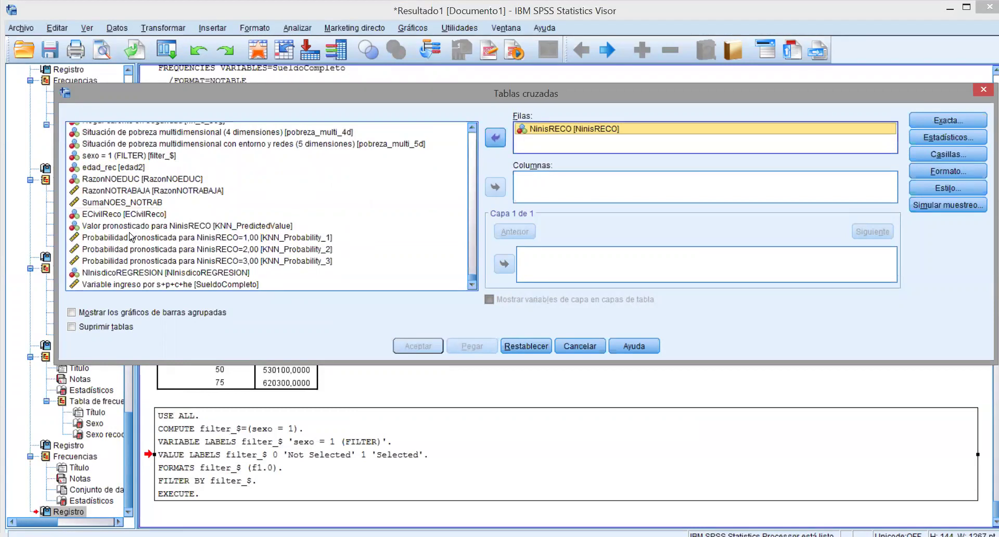
Step: Set Situación de pobreza multidimensional (4 dimensiones) as the column variable and run the cross-tabulation
scroll(142, 213, up, 2)
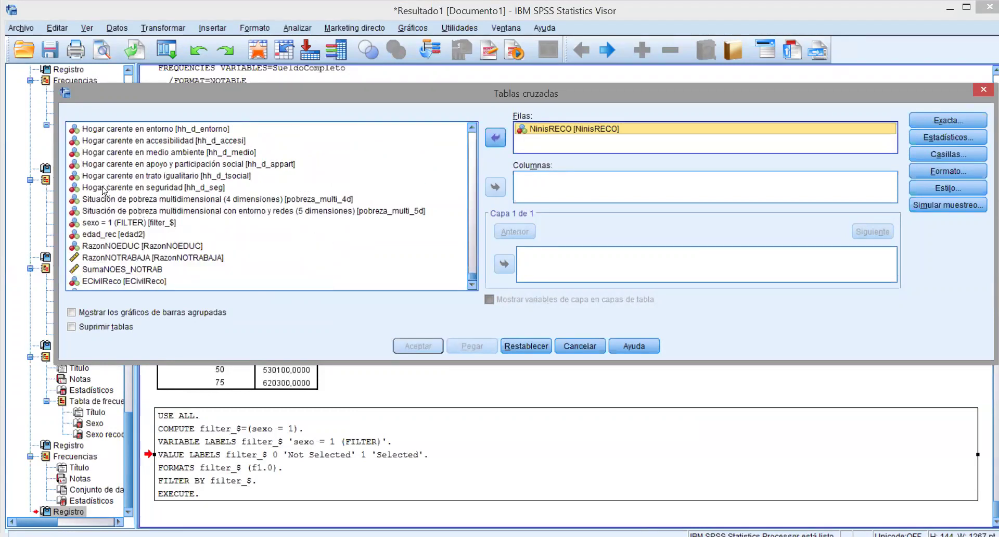
click(107, 199)
click(500, 187)
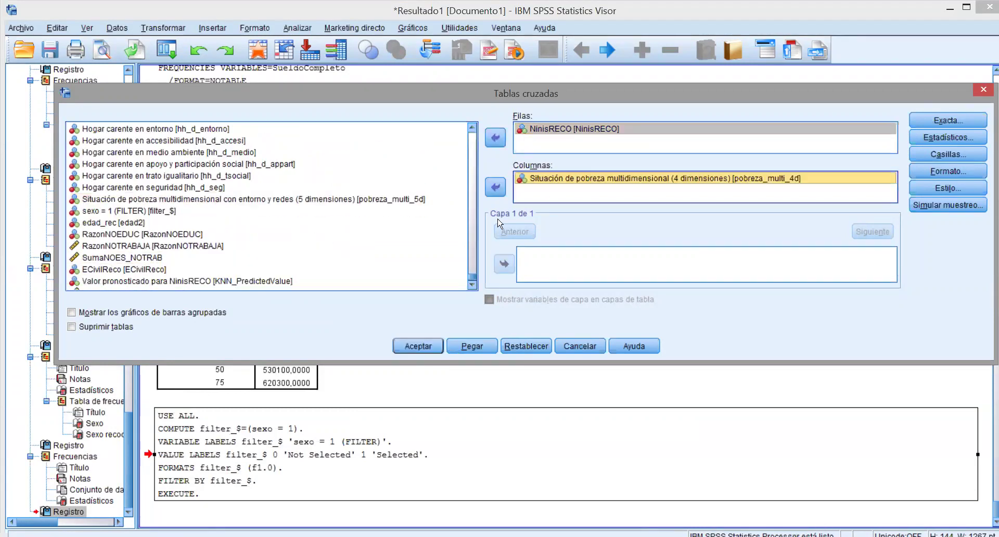
click(419, 346)
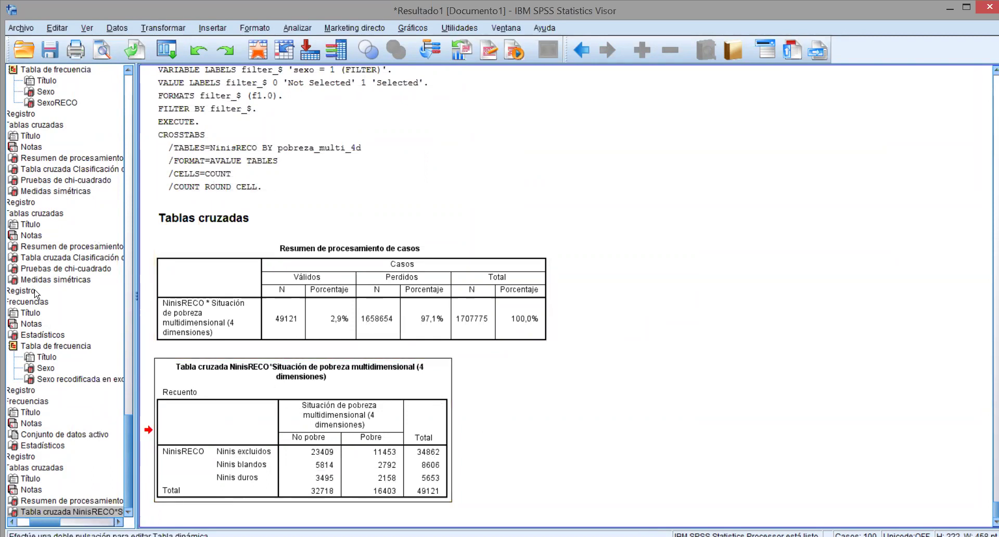
Step: Review the earlier chi-square and symmetric-measure results in the output, and examine the new NinisRECO by multidimensional poverty crosstab
click(47, 369)
click(50, 282)
click(60, 214)
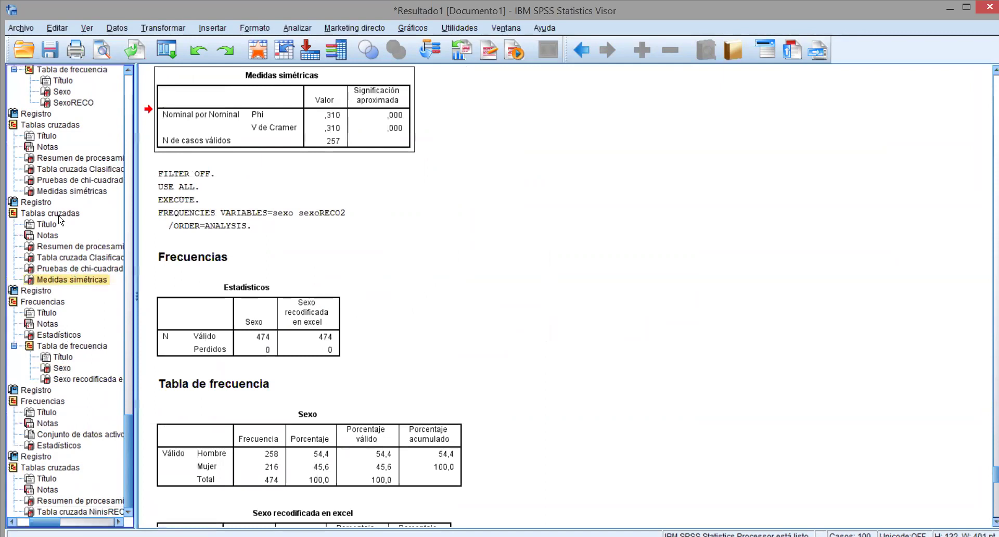
click(86, 180)
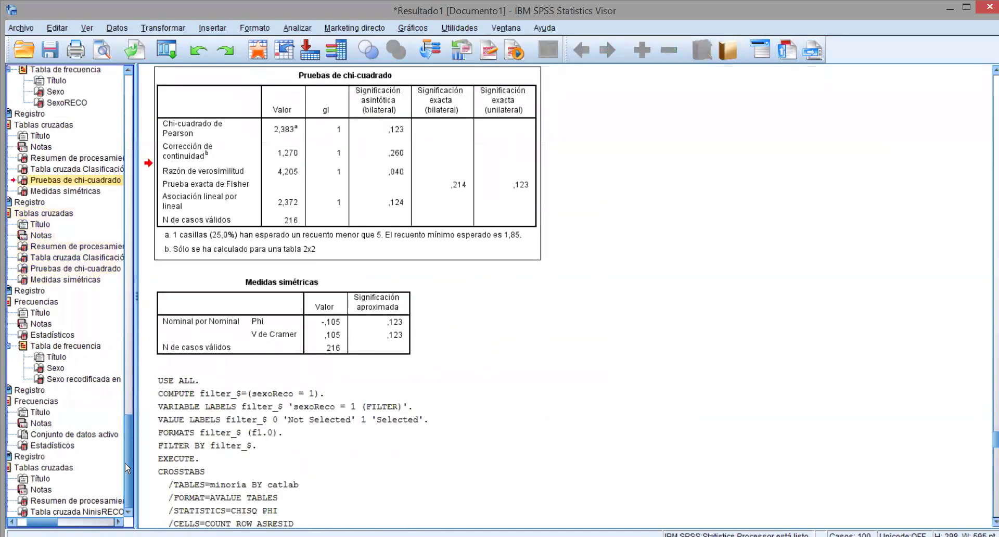
drag(989, 442, 987, 510)
click(391, 457)
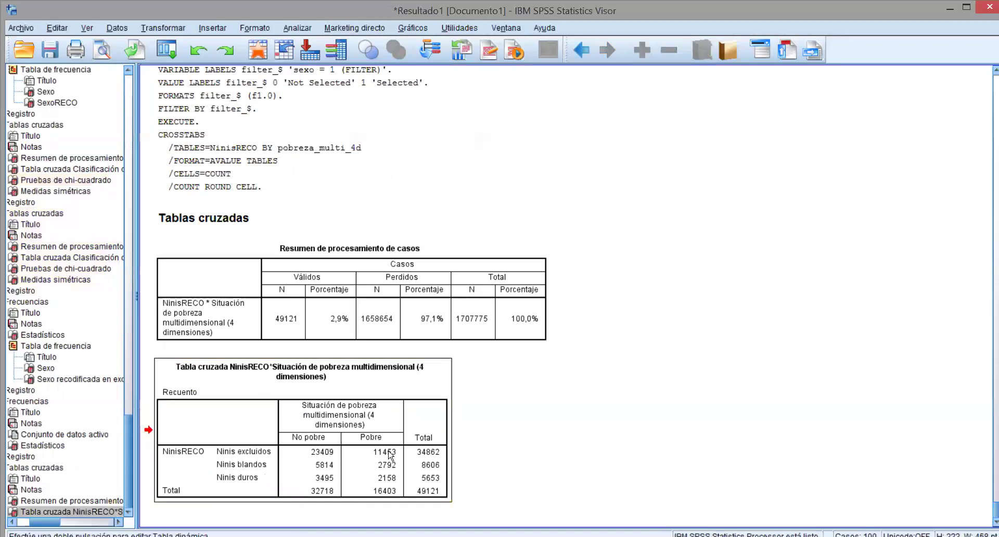
click(398, 306)
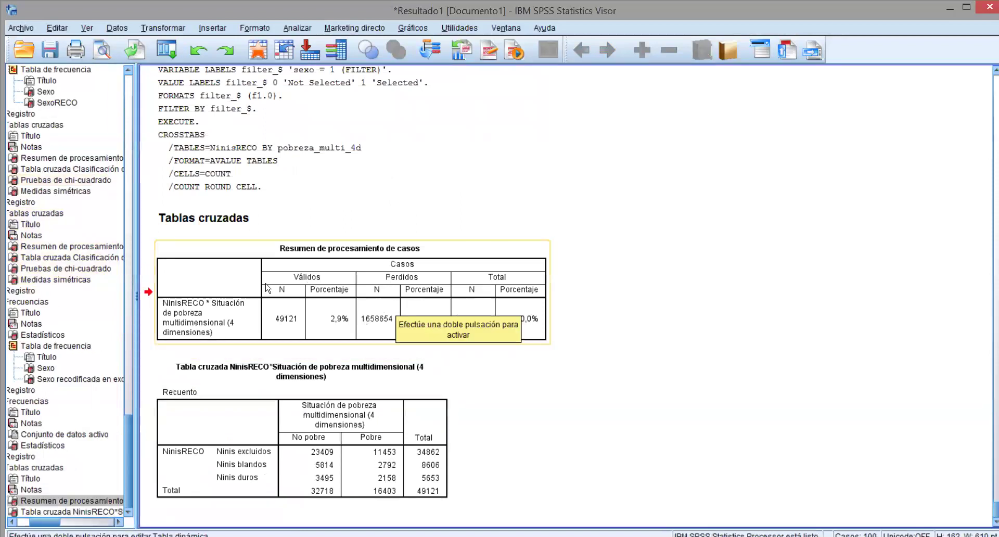
drag(132, 394, 134, 102)
scroll(116, 333, down, 20)
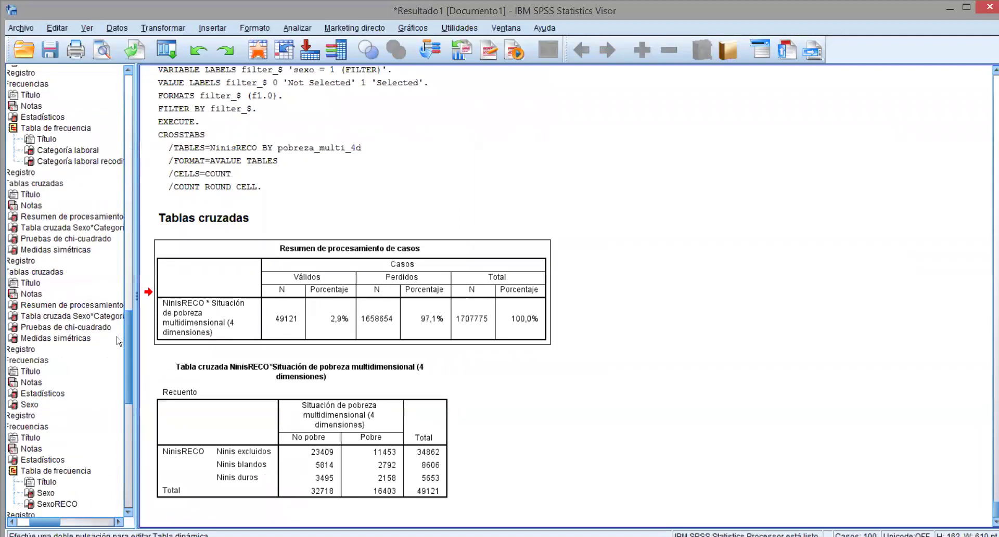
scroll(115, 334, down, 10)
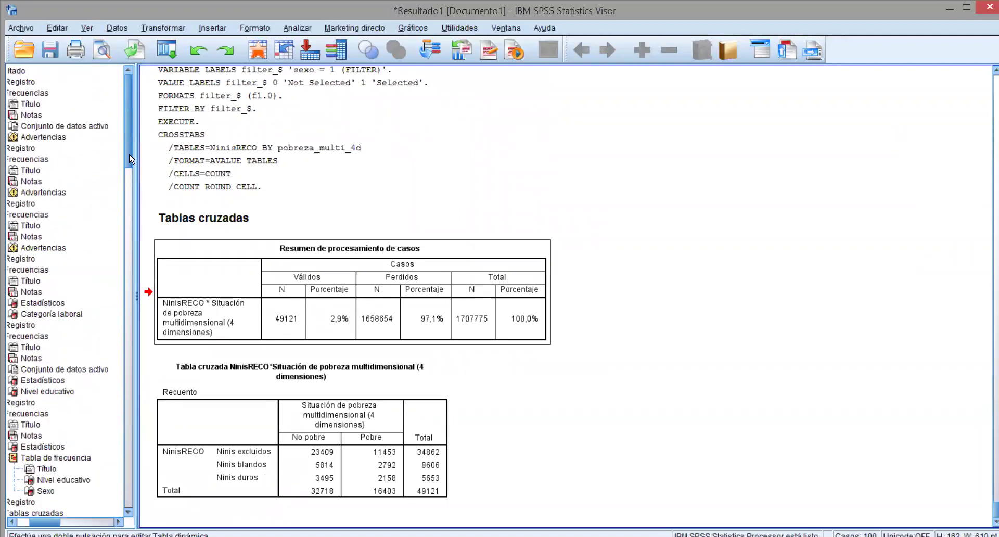
click(353, 405)
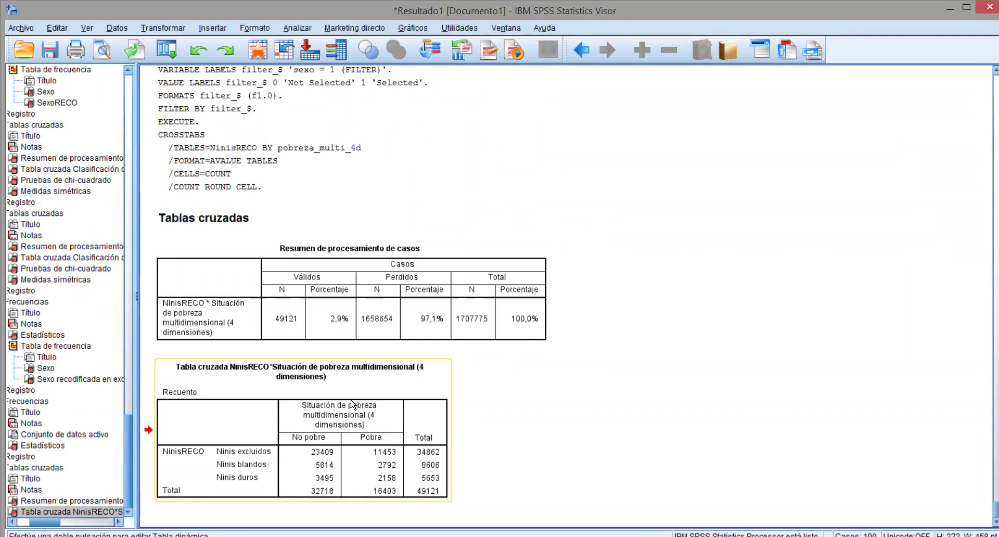
Step: Reopen the Tablas cruzadas analysis and request the Chi-cuadrado and Phi y V de Cramer statistics
click(362, 79)
click(298, 27)
mouse_move(331, 60)
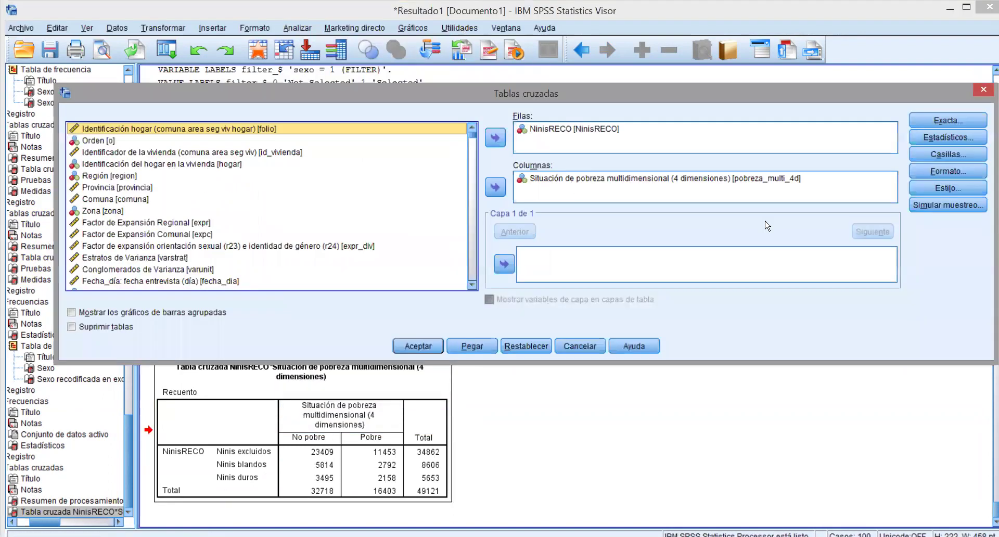
click(940, 139)
click(262, 120)
click(266, 166)
click(324, 303)
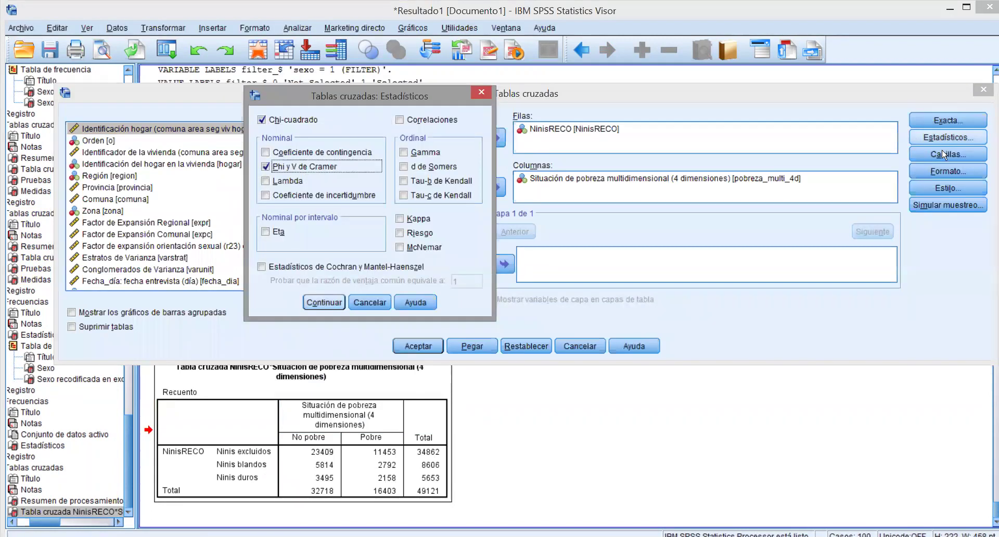
Step: Add row percentages and corrected residuals to the crosstab cells, and run the NinisRECO by multidimensional poverty analysis
click(939, 153)
click(432, 232)
click(541, 260)
click(505, 350)
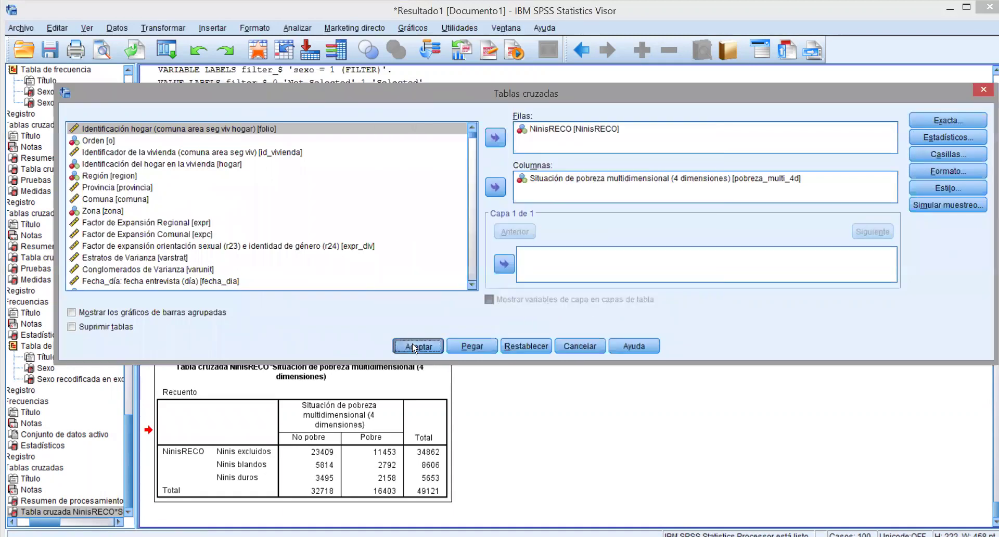
click(412, 345)
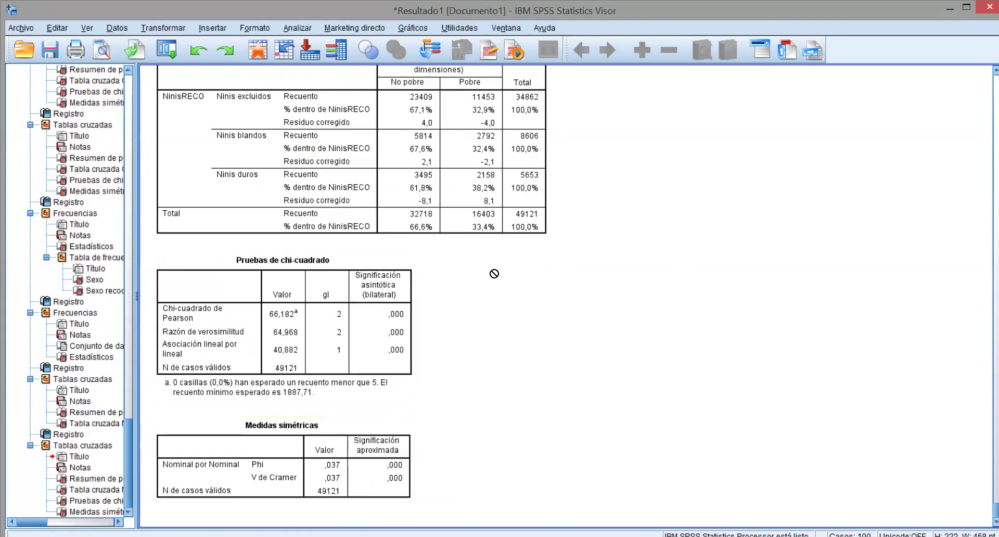
Step: Examine the new crosstab's row percentages, corrected residuals, chi-square tests and symmetric measures alongside the earlier results in the output
scroll(457, 273, up, 2)
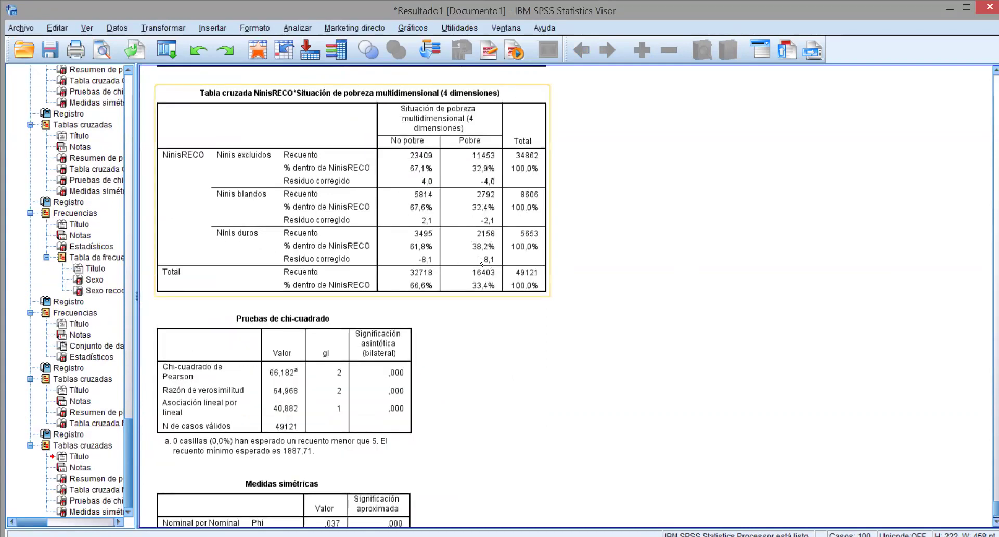
scroll(520, 242, up, 4)
scroll(519, 242, down, 4)
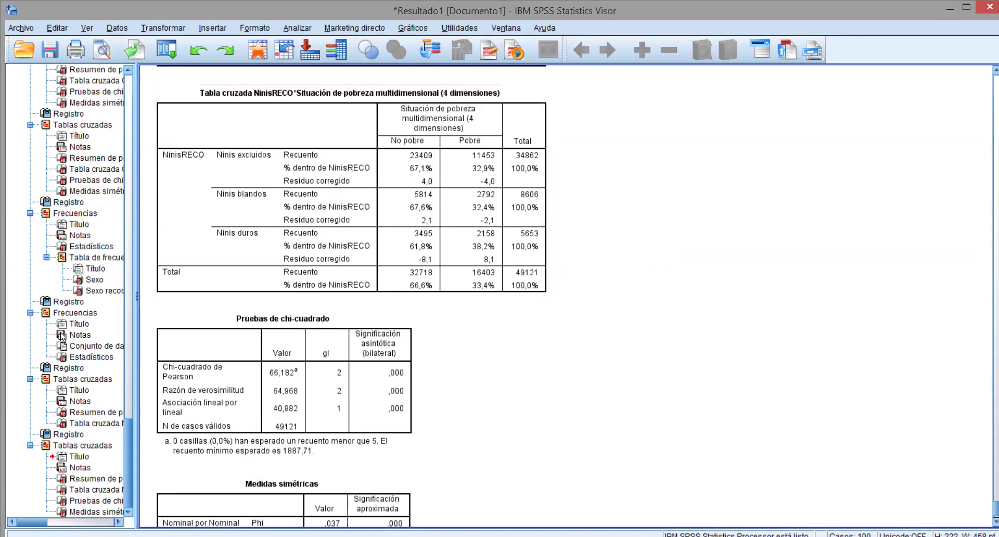
click(83, 390)
click(80, 324)
click(93, 216)
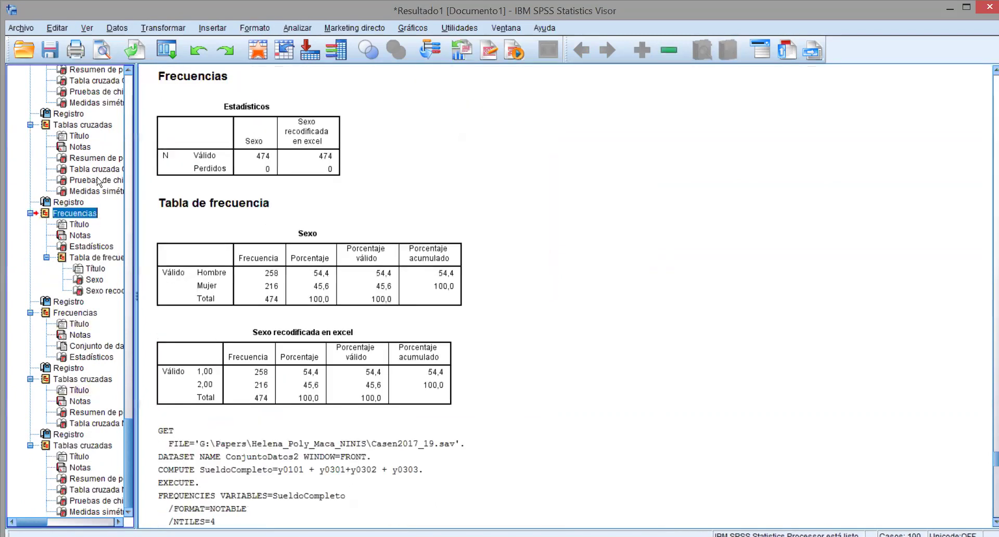
click(96, 180)
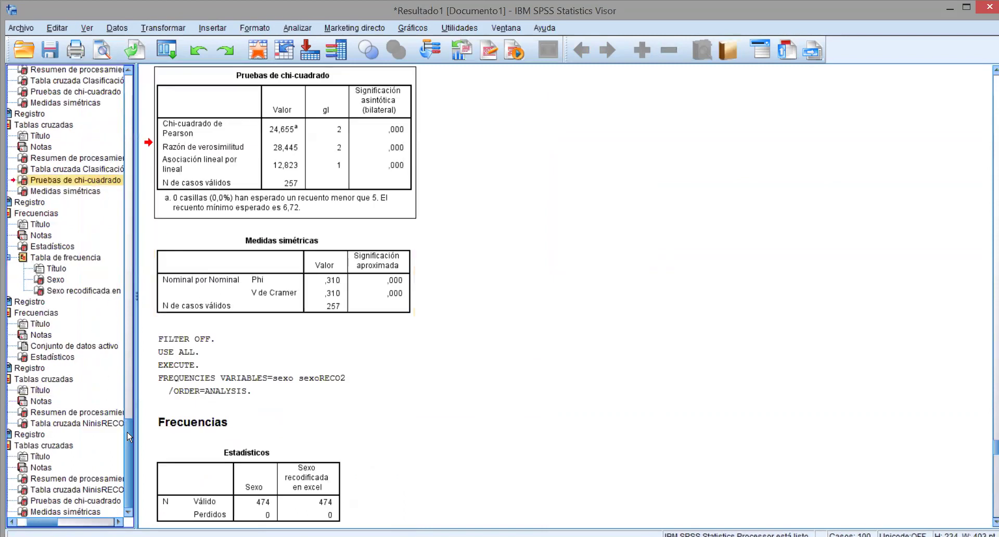
click(44, 445)
drag(384, 267, 497, 448)
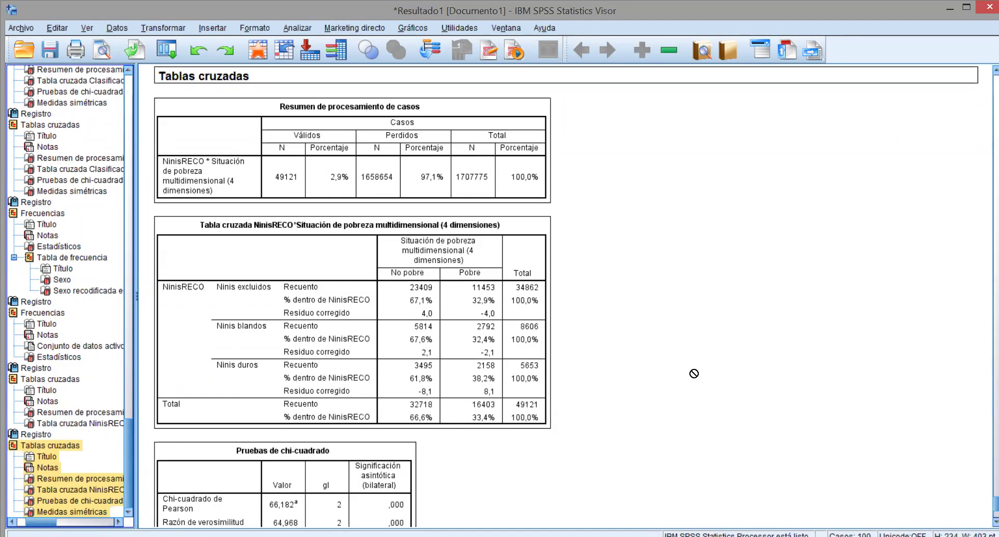
click(677, 352)
scroll(670, 348, down, 3)
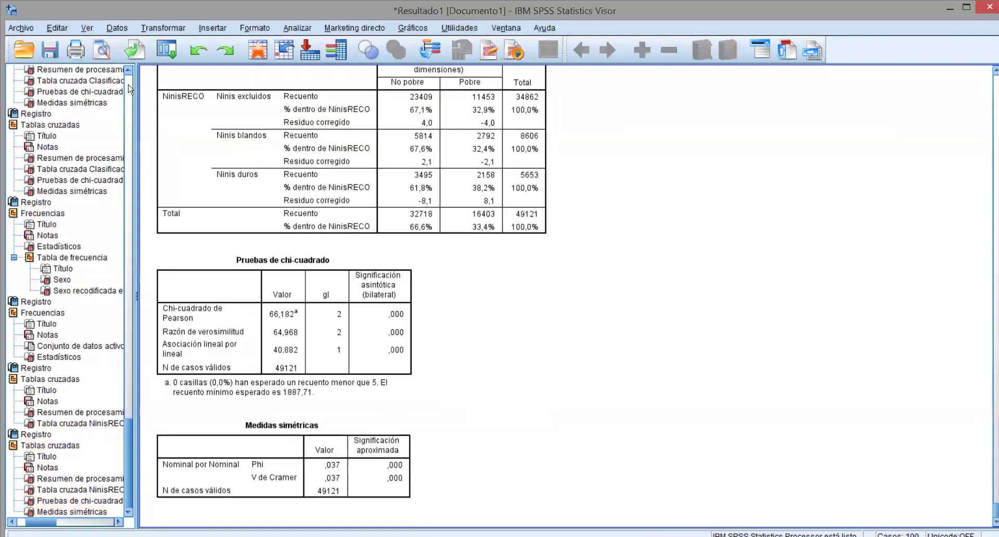
Step: Reopen the Tablas cruzadas analysis of NinisRECO by multidimensional poverty and paste it as command syntax
click(288, 30)
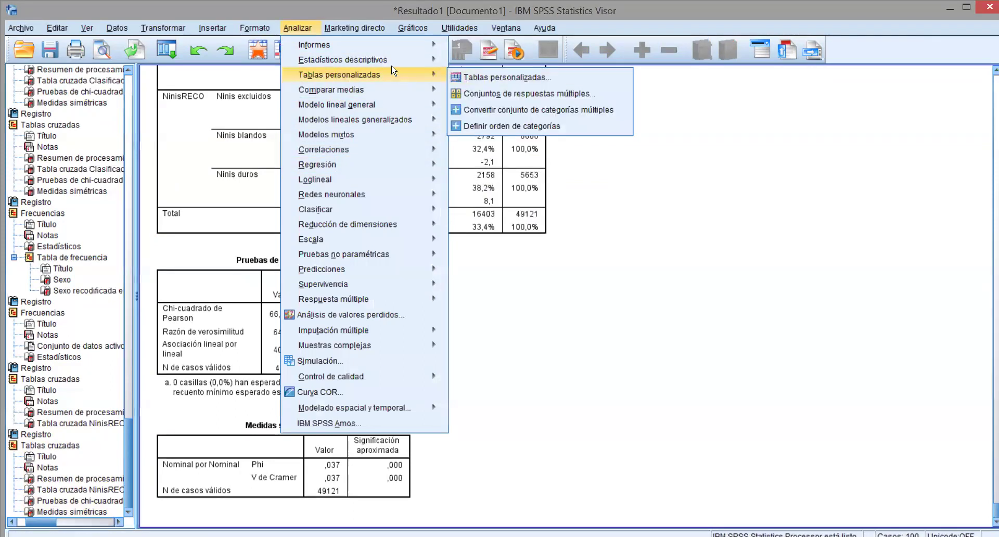
mouse_move(402, 61)
click(481, 112)
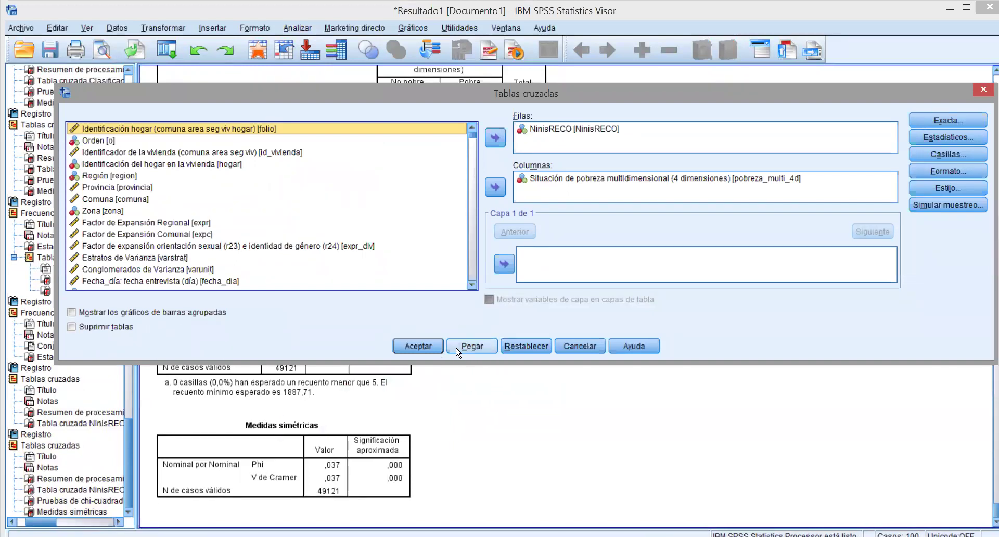
click(472, 350)
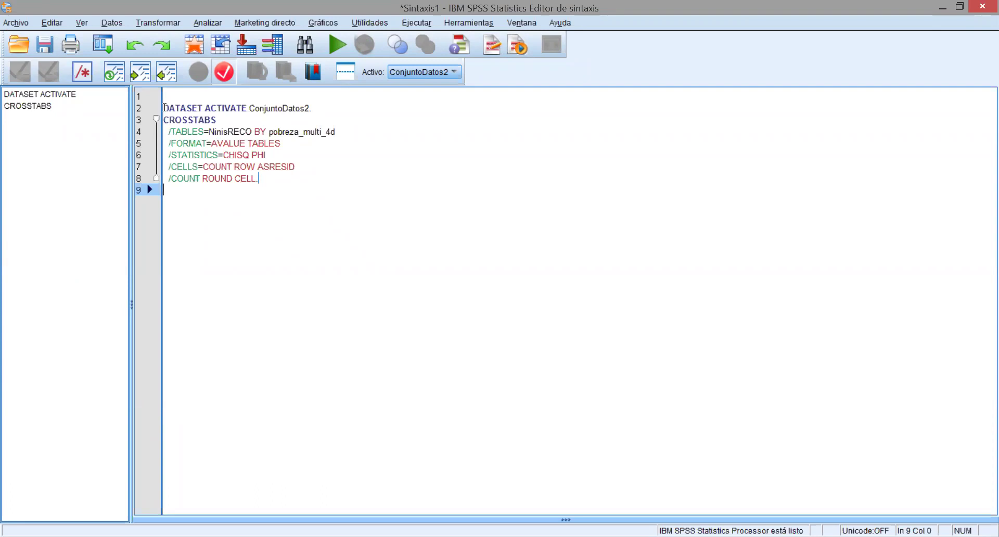
Step: Examine the pasted CROSSTABS syntax line by line, including its tables, statistics, cells and count subcommands
drag(164, 108, 302, 112)
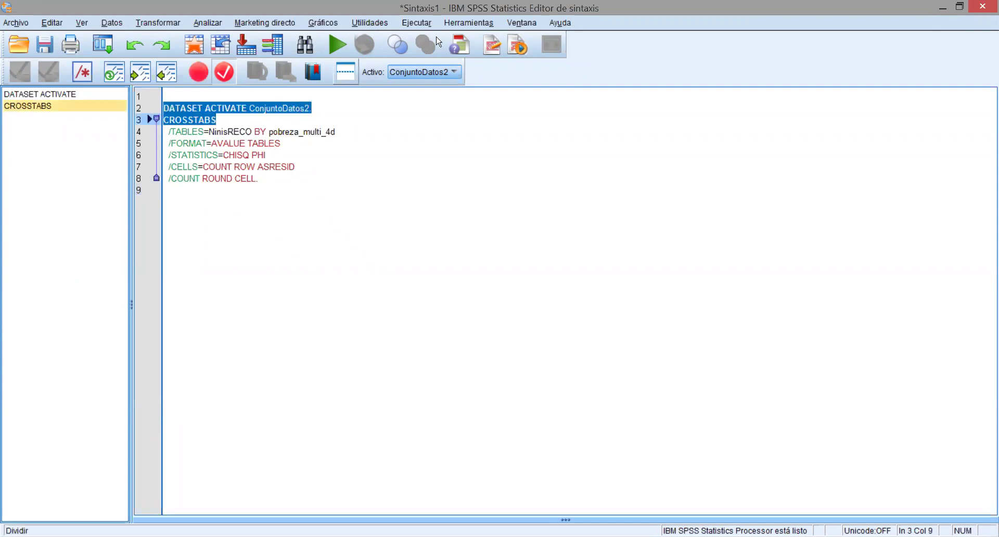
drag(217, 120, 332, 130)
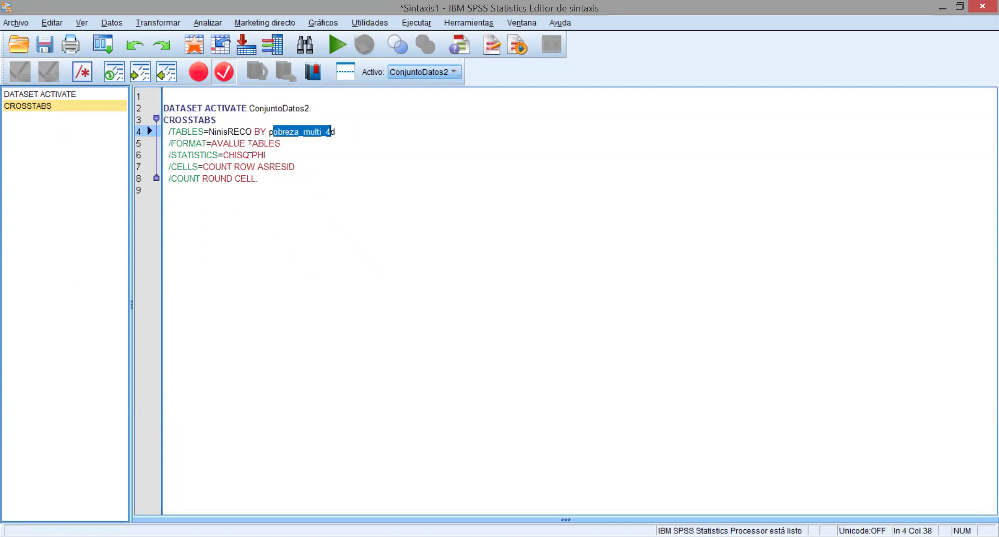
drag(267, 155, 222, 154)
mouse_move(299, 166)
mouse_down()
mouse_move(206, 165)
mouse_move(285, 166)
mouse_move(172, 178)
mouse_up()
drag(257, 178, 170, 178)
click(266, 190)
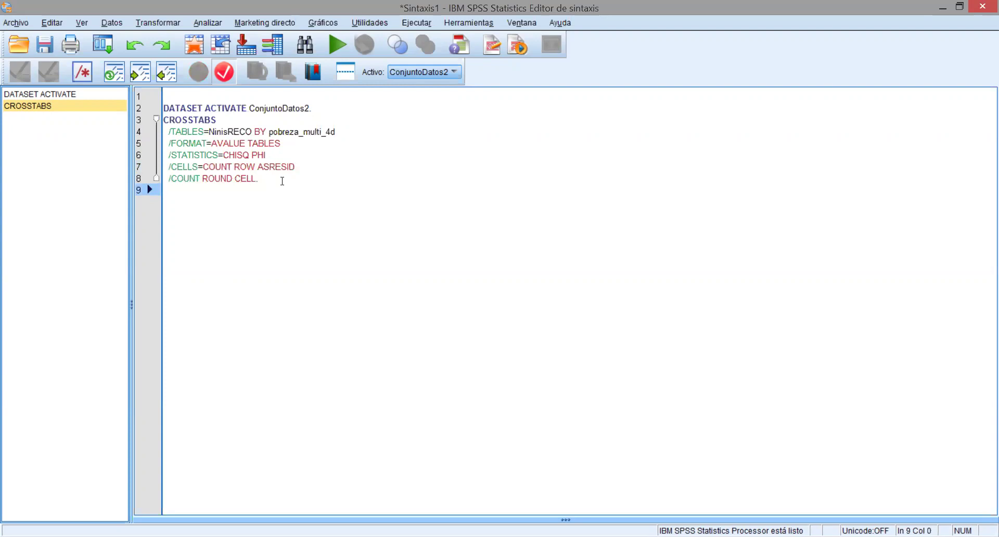
click(21, 24)
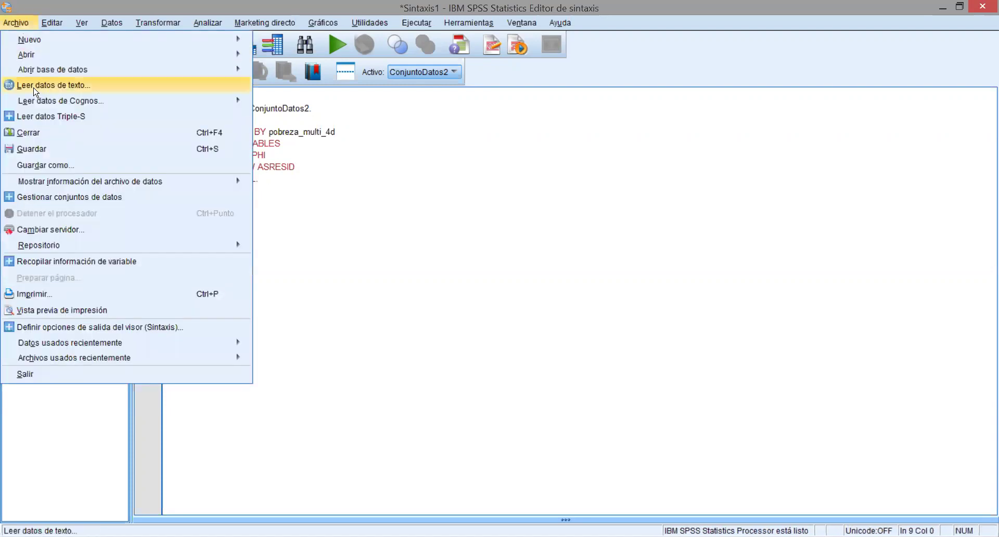
click(456, 193)
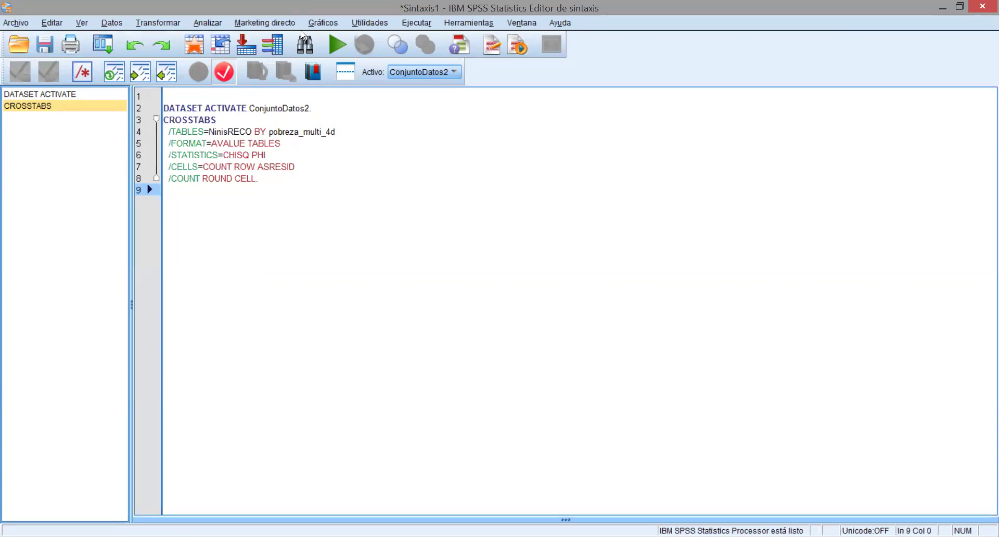
Step: Run the whole syntax block from DATASET ACTIVATE through the NinisRECO by pobreza_multi_4d CROSSTABS command
mouse_move(263, 178)
mouse_down()
mouse_move(191, 155)
mouse_move(165, 109)
mouse_up()
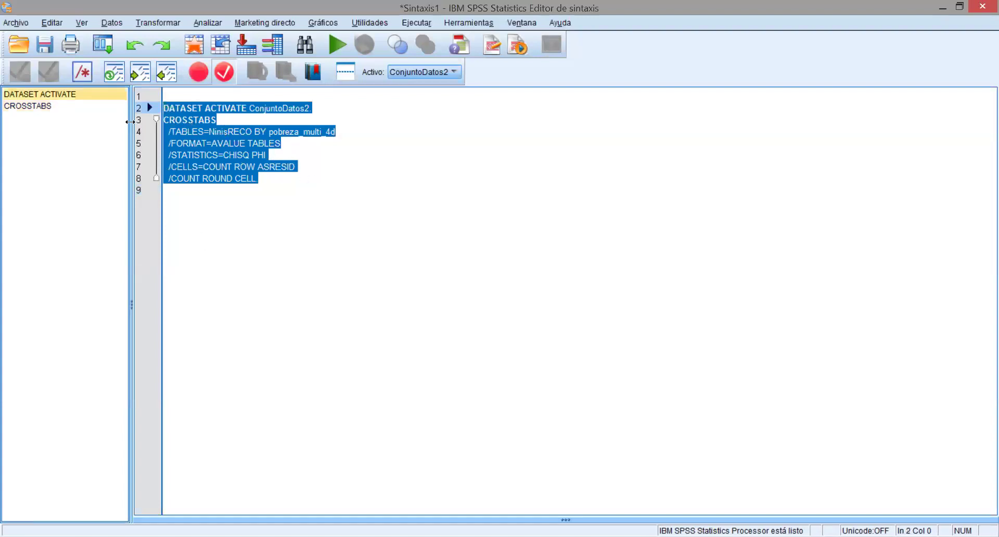
click(167, 190)
drag(167, 191, 166, 108)
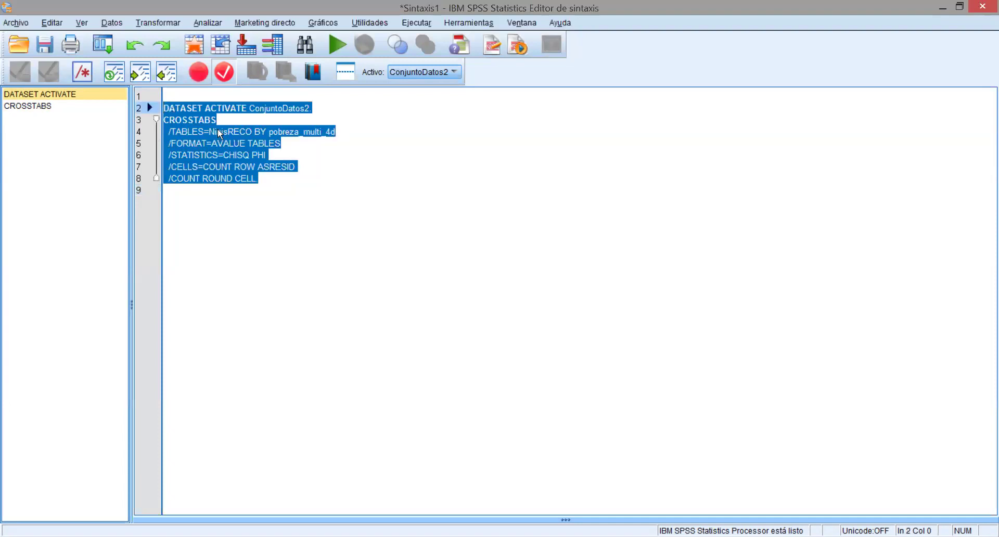
click(338, 47)
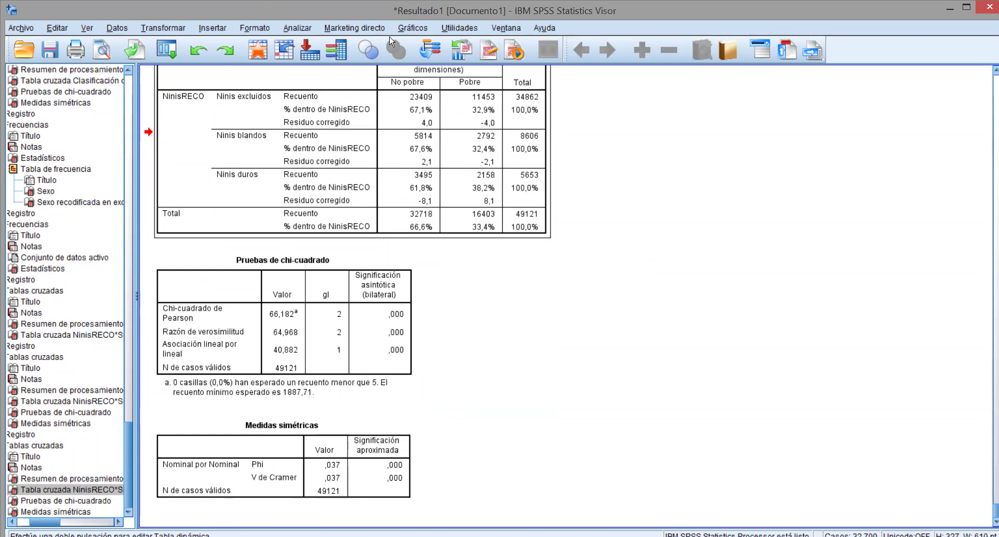
Step: Paste the Seleccionar casos filter with the condition sexo = 1 into the syntax file
click(111, 29)
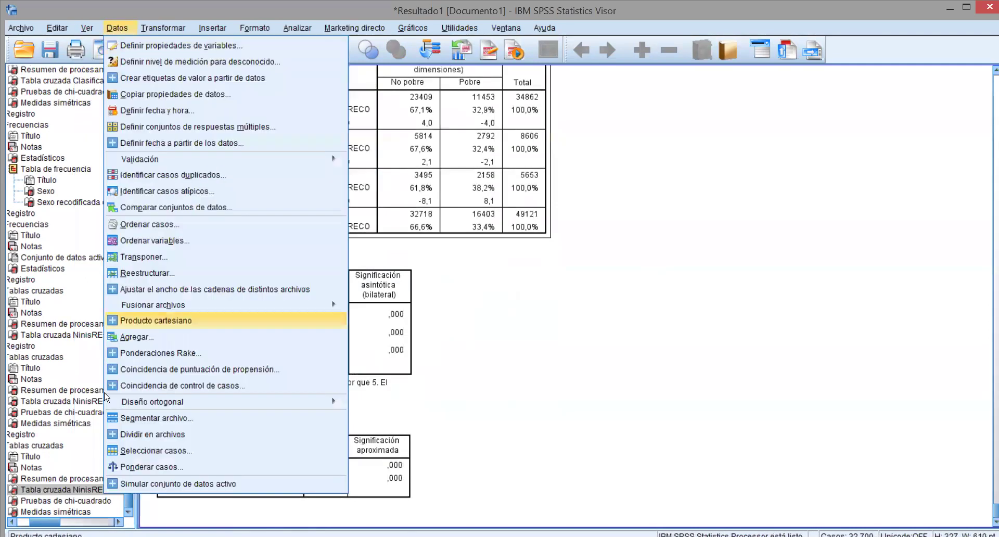
click(151, 450)
click(446, 174)
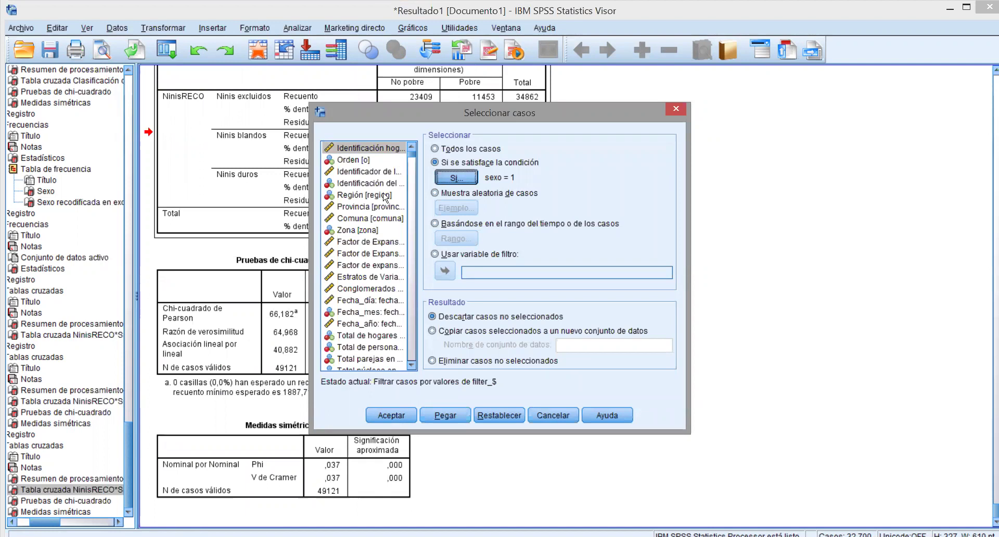
click(363, 416)
click(445, 415)
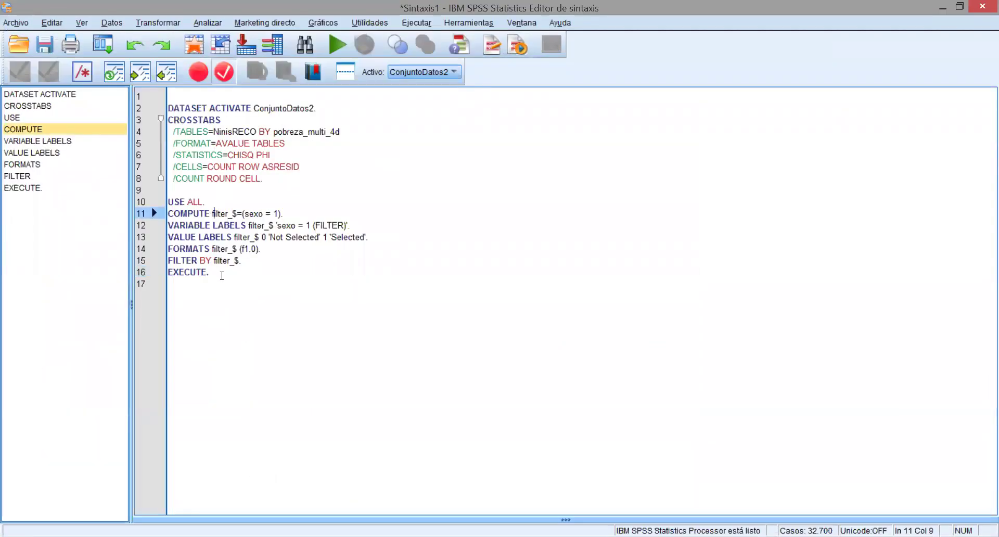
Step: Review the pasted filter commands from USE ALL to EXECUTE together with the CROSSTABS block above
drag(220, 274, 181, 239)
drag(173, 208, 168, 201)
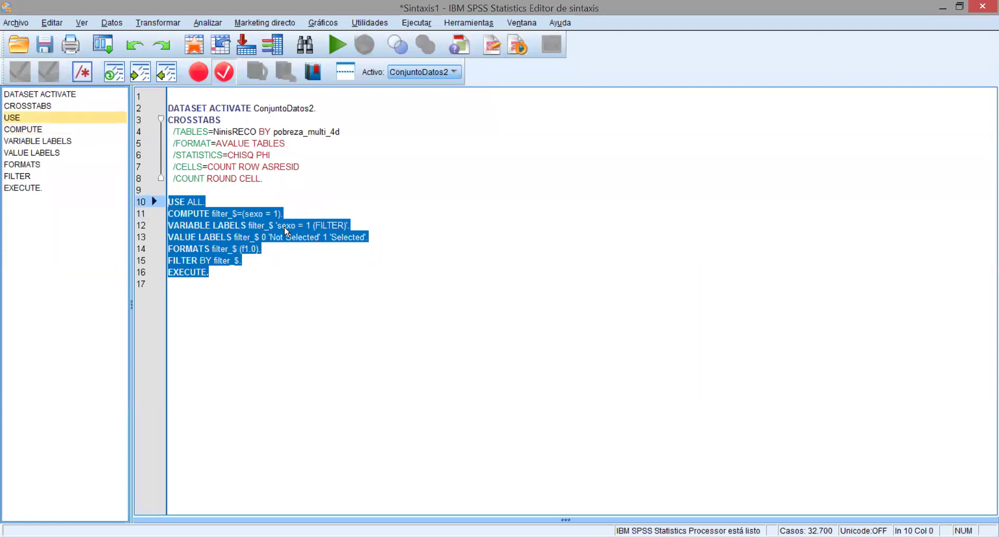
click(307, 237)
drag(209, 273, 170, 205)
drag(209, 273, 168, 108)
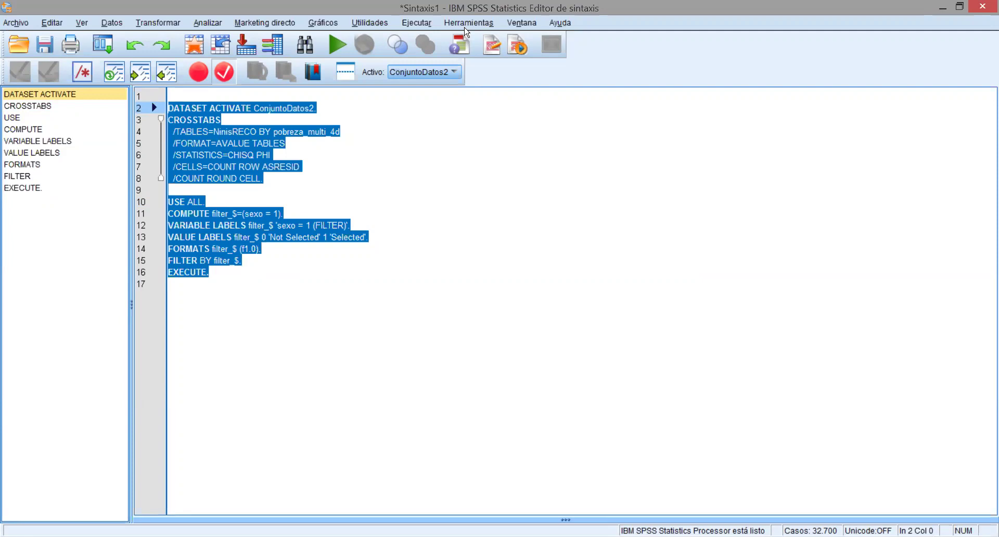
click(482, 119)
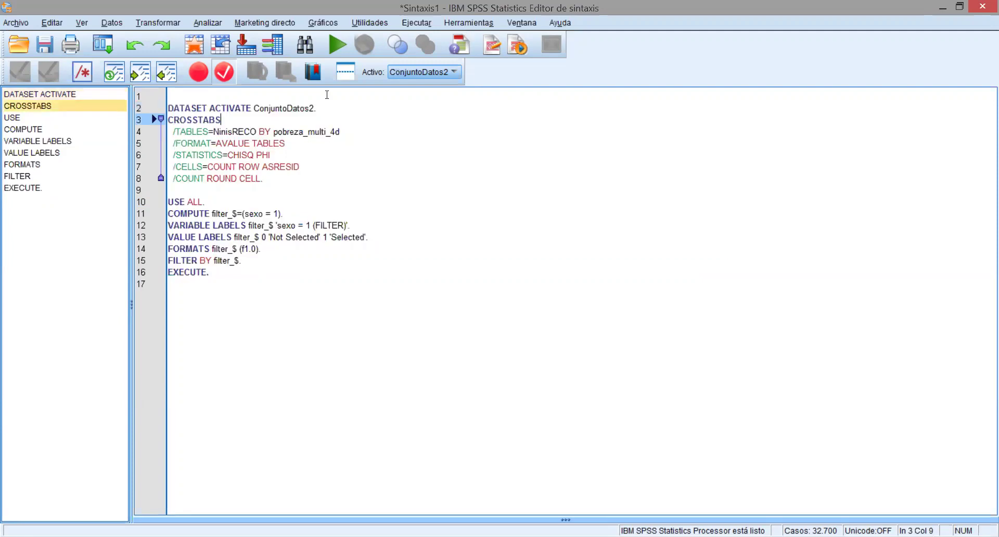
click(208, 22)
mouse_move(349, 56)
click(383, 105)
click(495, 137)
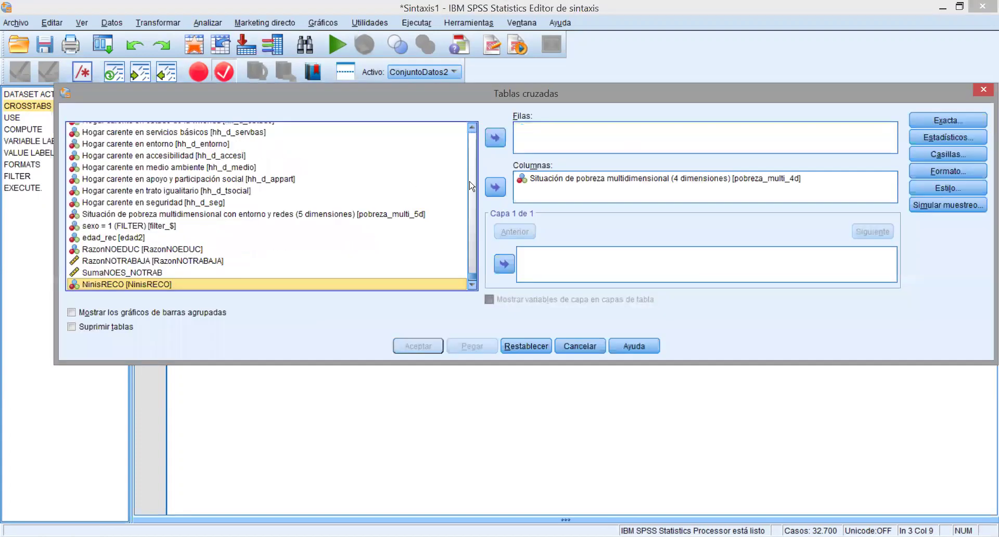
click(192, 249)
click(495, 138)
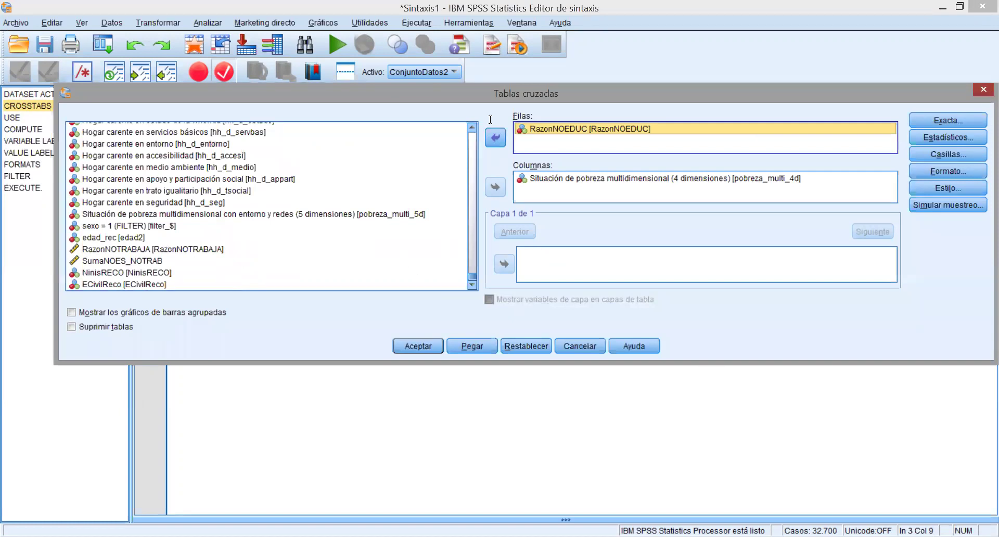
key(Escape)
Step: Replace NinisRECO with ECivilReco as the crosstab's row variable, keeping pobreza_multi_4d as the column, and paste the analysis as syntax
click(207, 22)
mouse_move(250, 54)
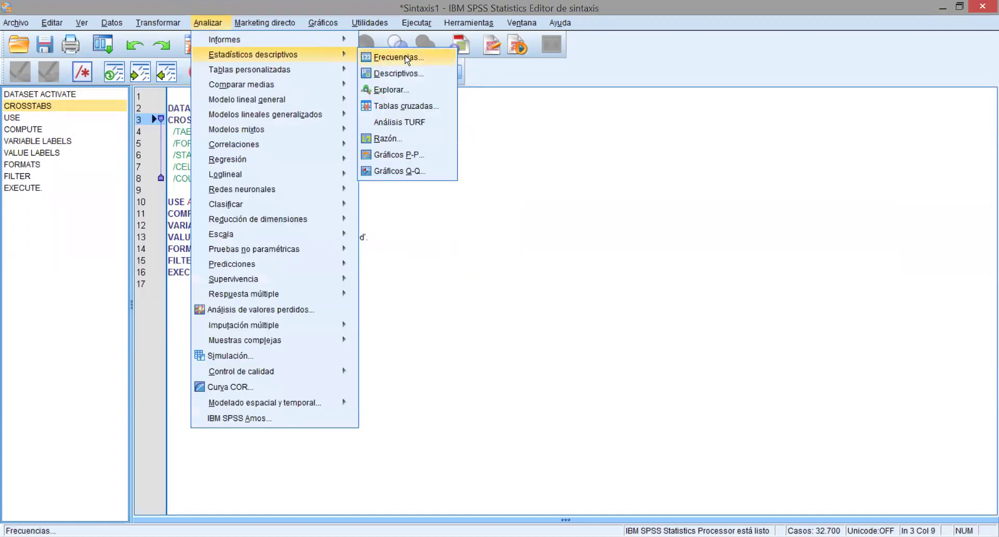
click(434, 111)
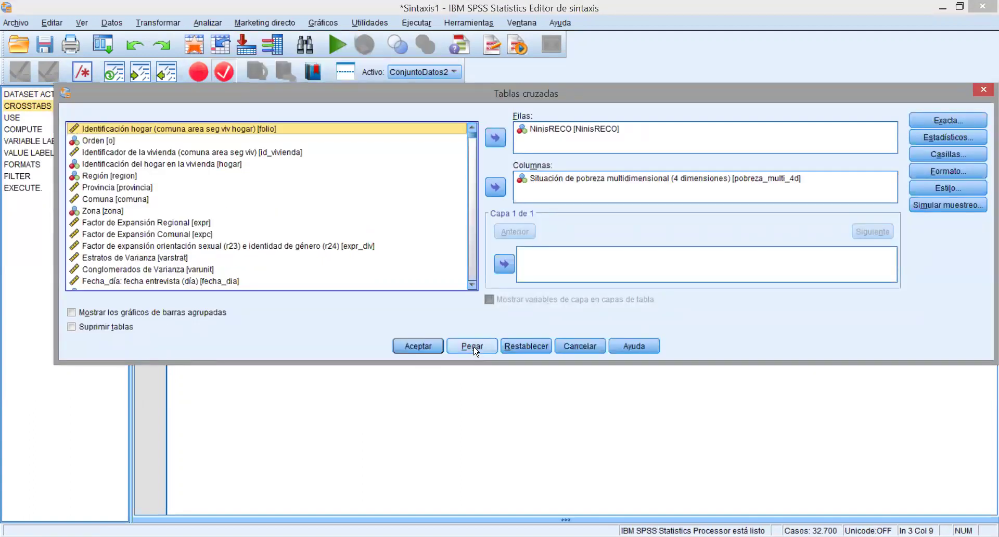
click(473, 347)
click(531, 130)
click(495, 137)
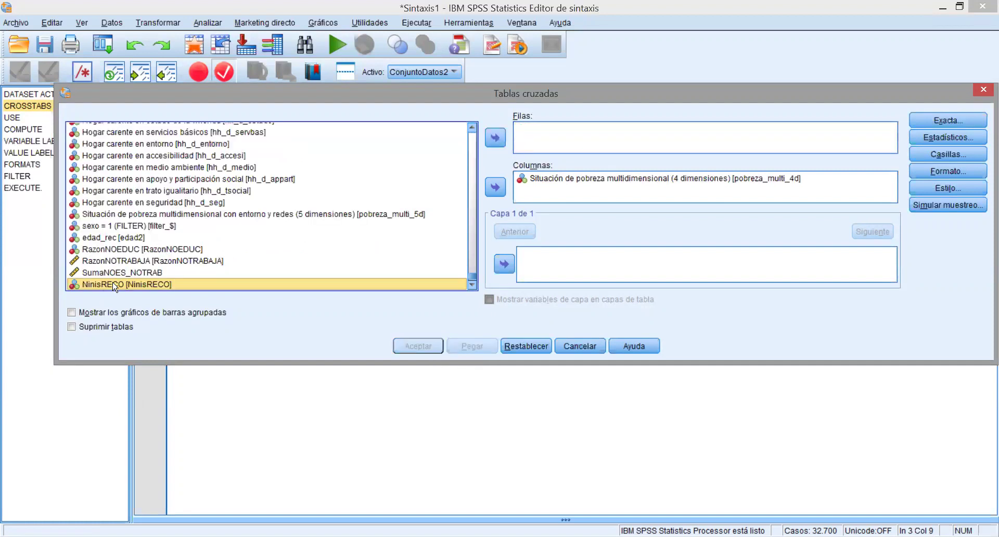
scroll(107, 259, down, 1)
scroll(107, 259, down, 1)
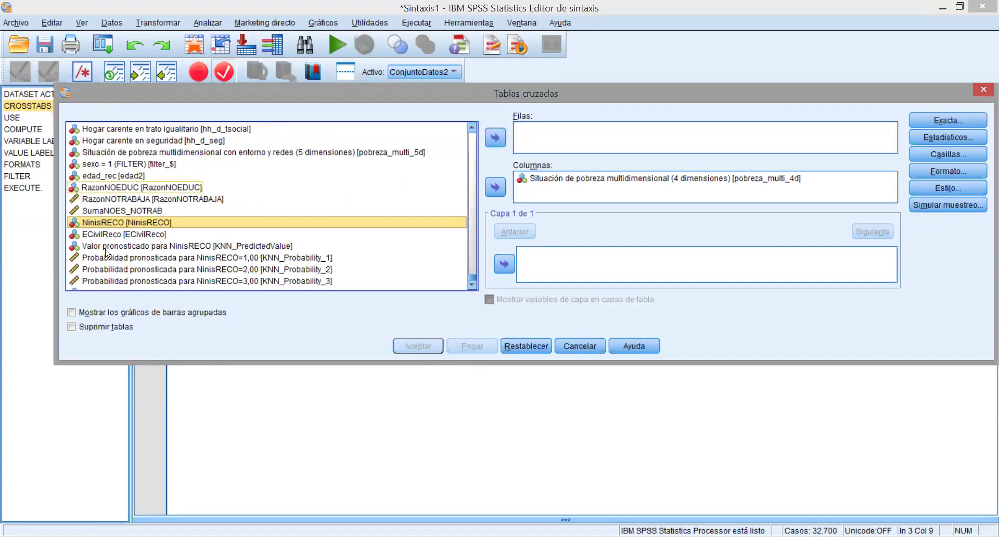
click(104, 234)
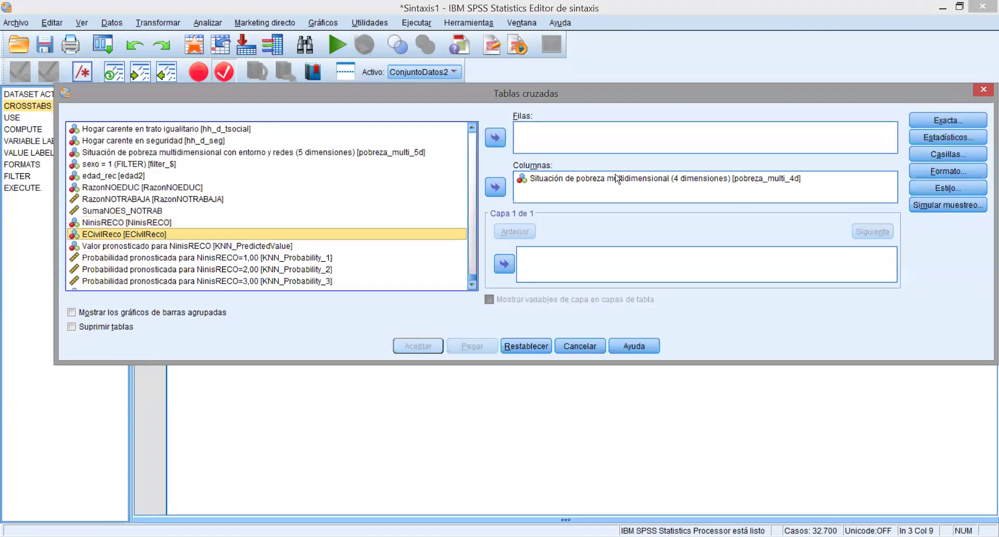
click(496, 137)
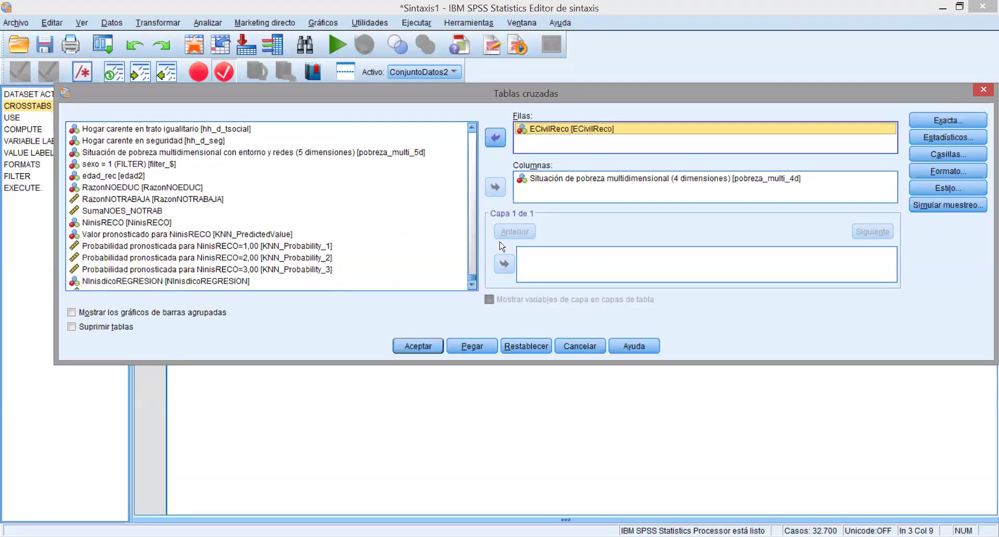
click(472, 347)
Step: Review the ECivilReco by pobreza_multi_4d CROSSTABS block, and run only that block
click(196, 281)
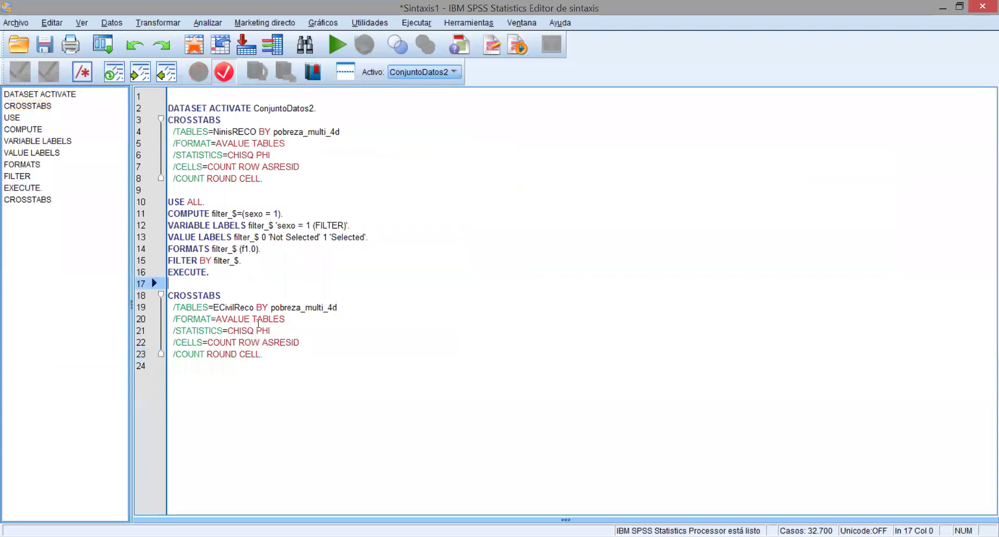
drag(277, 356, 168, 295)
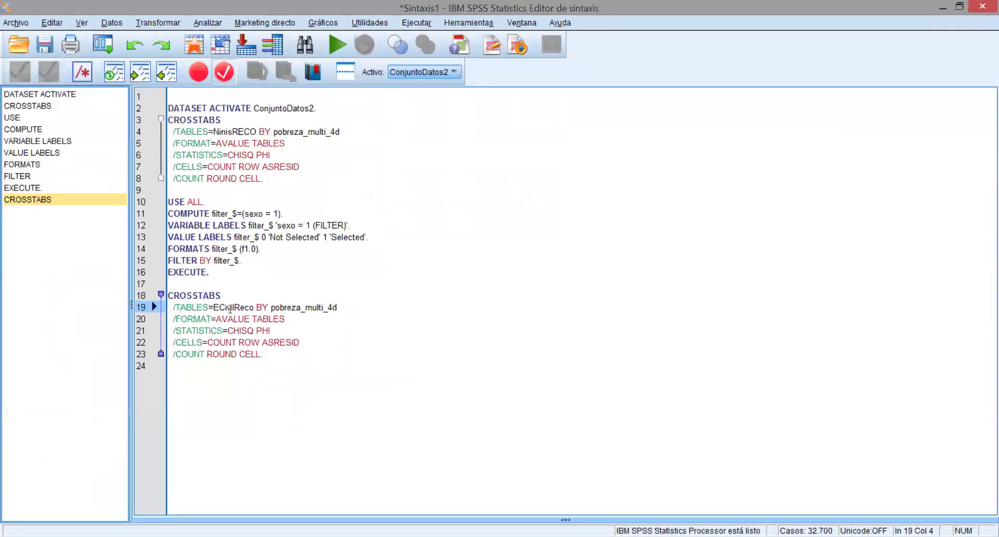
drag(254, 307, 214, 307)
drag(337, 307, 288, 315)
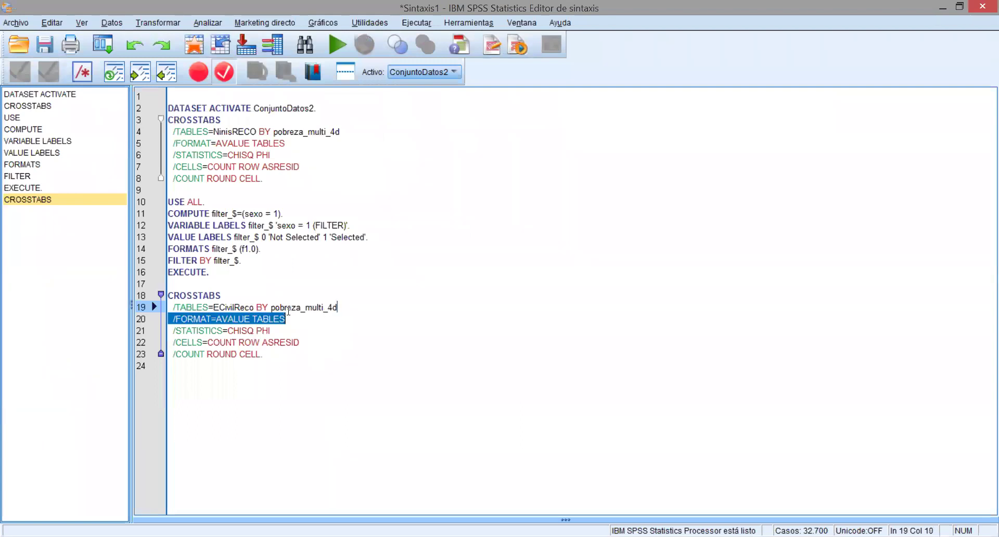
drag(264, 358, 168, 296)
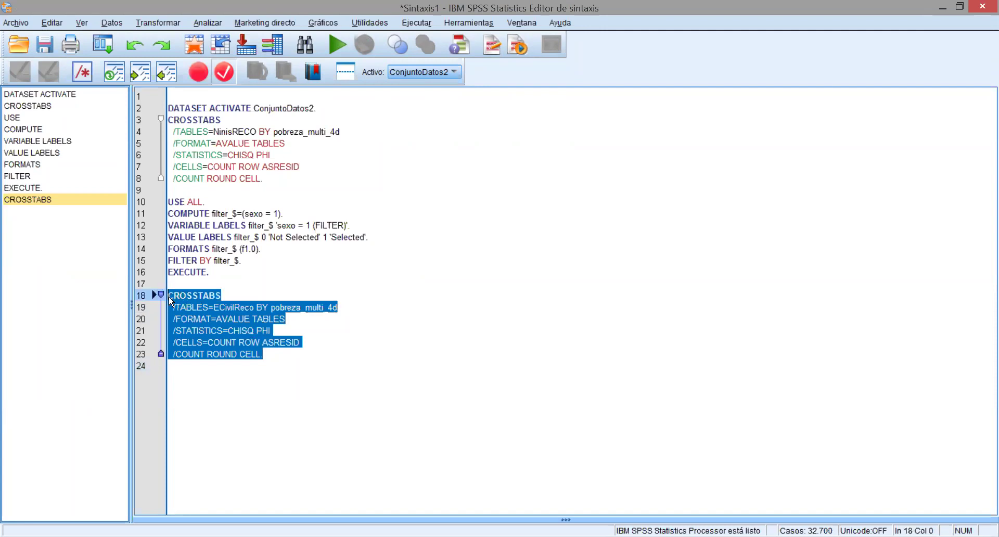
click(338, 44)
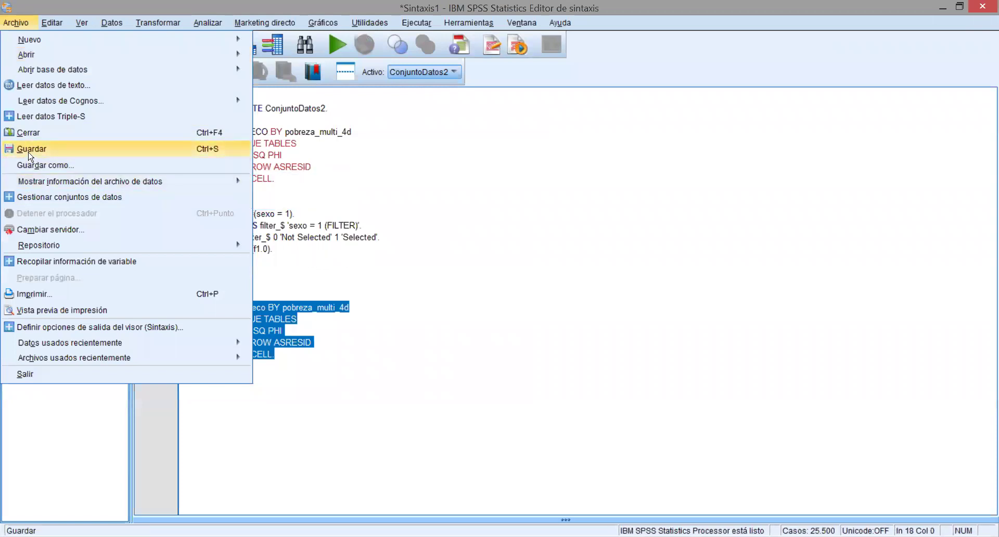
Step: Check the options for saving the syntax file, and highlight the complete syntax from DATASET ACTIVATE through the ECivilReco crosstab
click(37, 165)
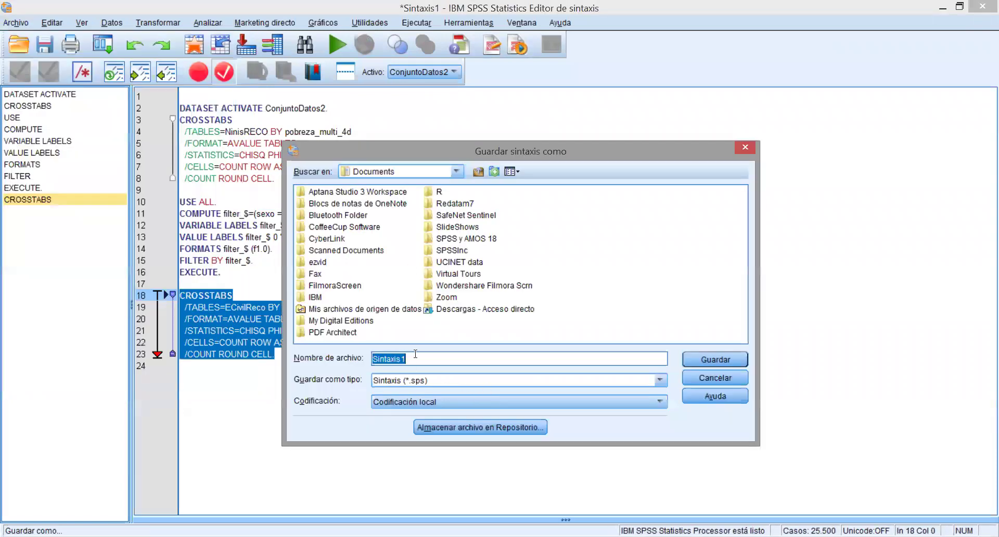
click(718, 384)
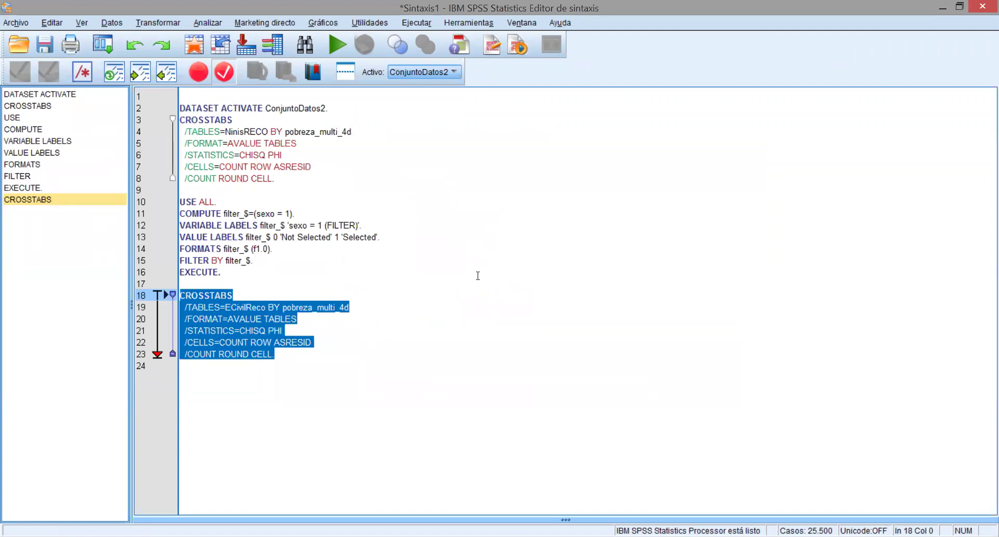
click(208, 23)
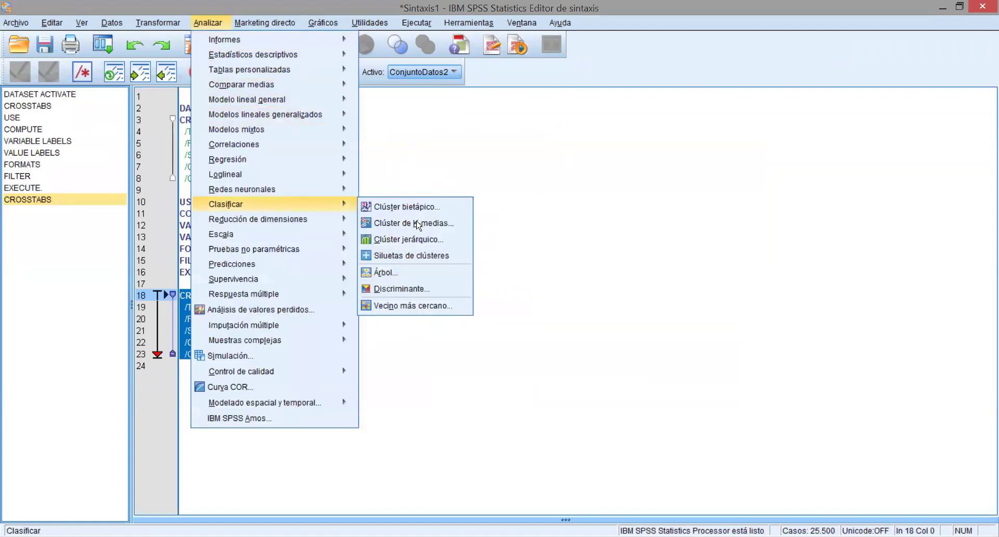
click(83, 22)
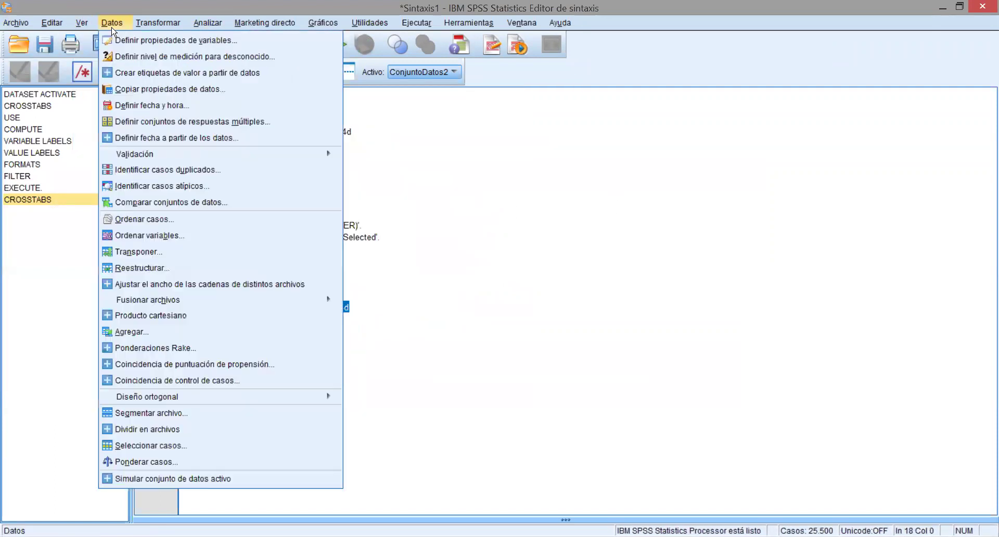
click(112, 30)
drag(263, 355, 167, 106)
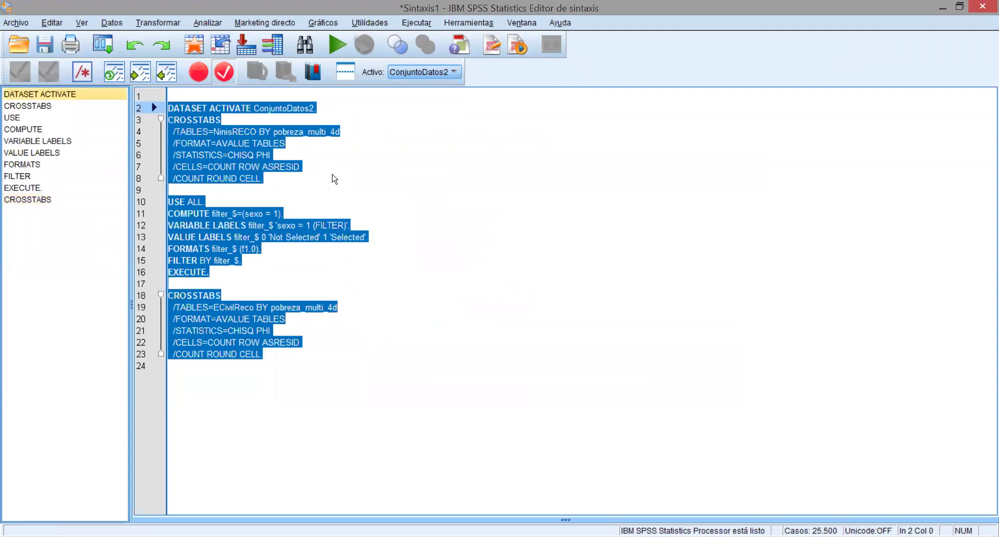
Step: Run the highlighted syntax, and review the resulting NinisRECO and ECivilReco crosstabs with their chi-square and symmetric measures tables
click(338, 47)
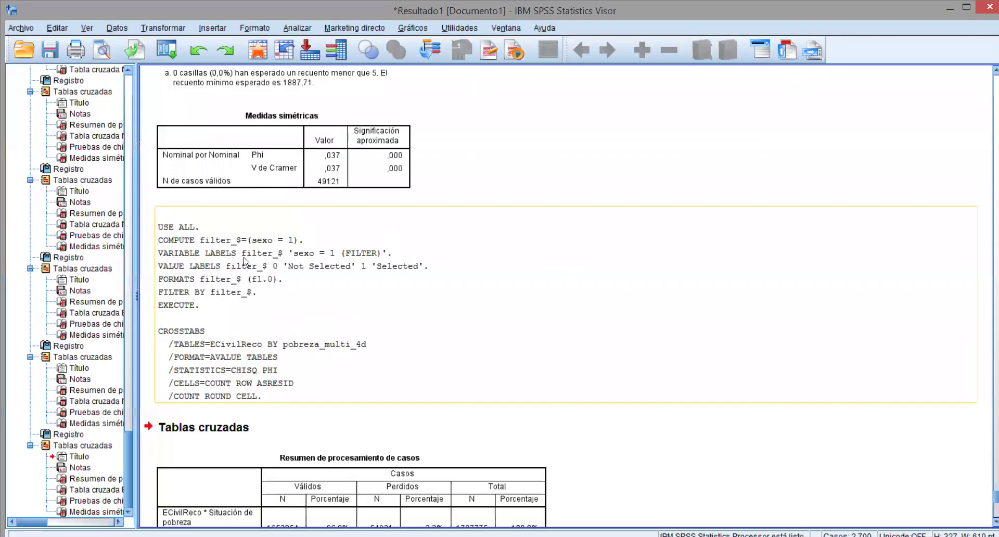
scroll(312, 256, up, 3)
scroll(311, 256, up, 3)
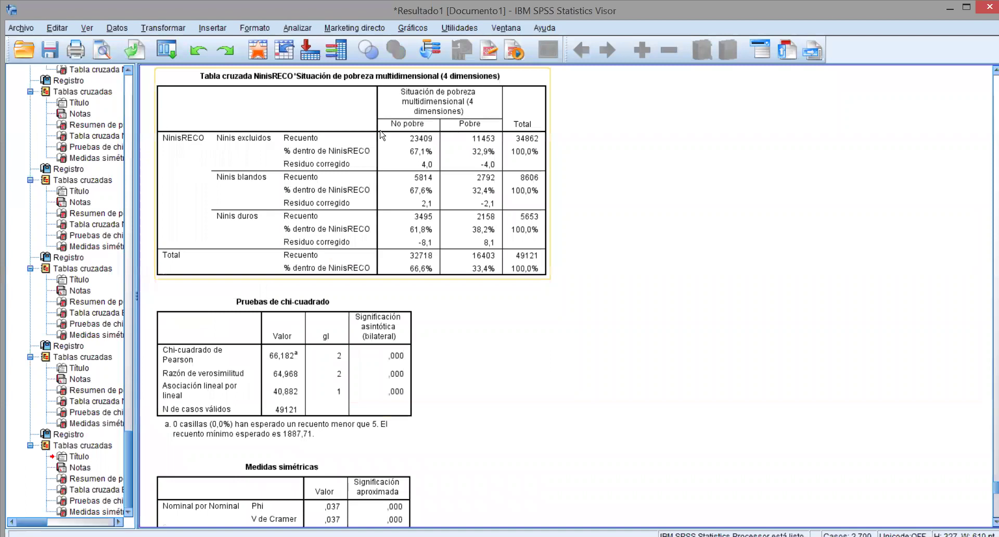
scroll(429, 225, down, 15)
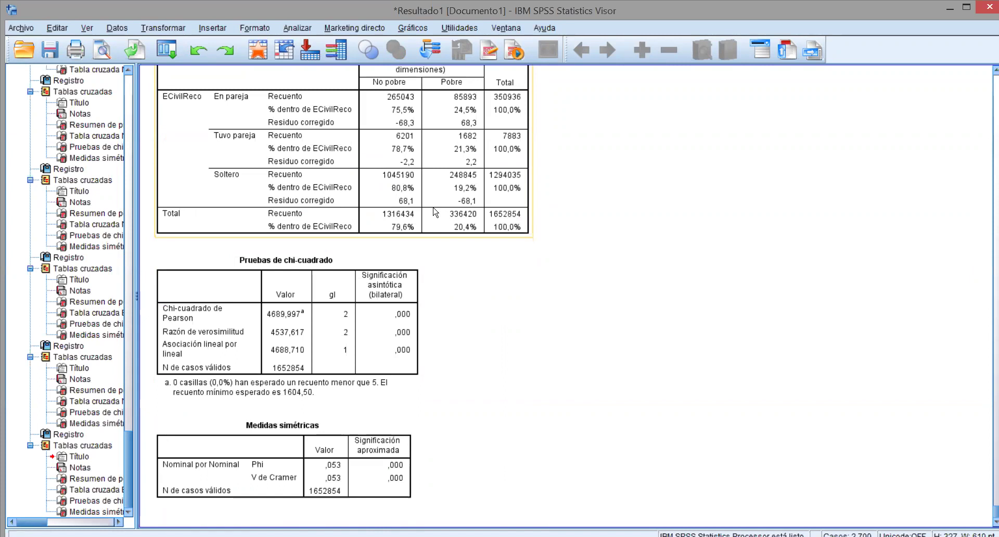
click(410, 177)
click(359, 376)
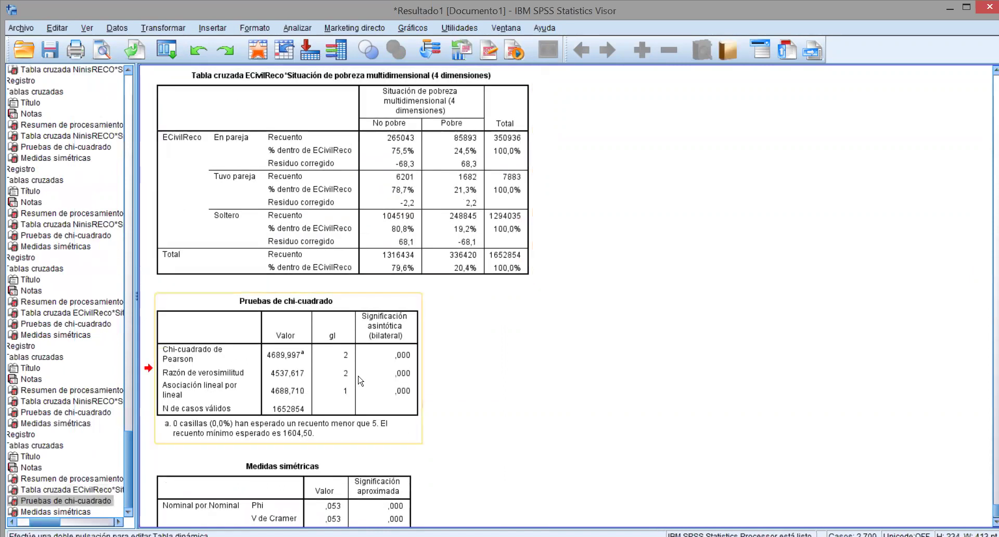
click(341, 481)
click(357, 345)
click(401, 198)
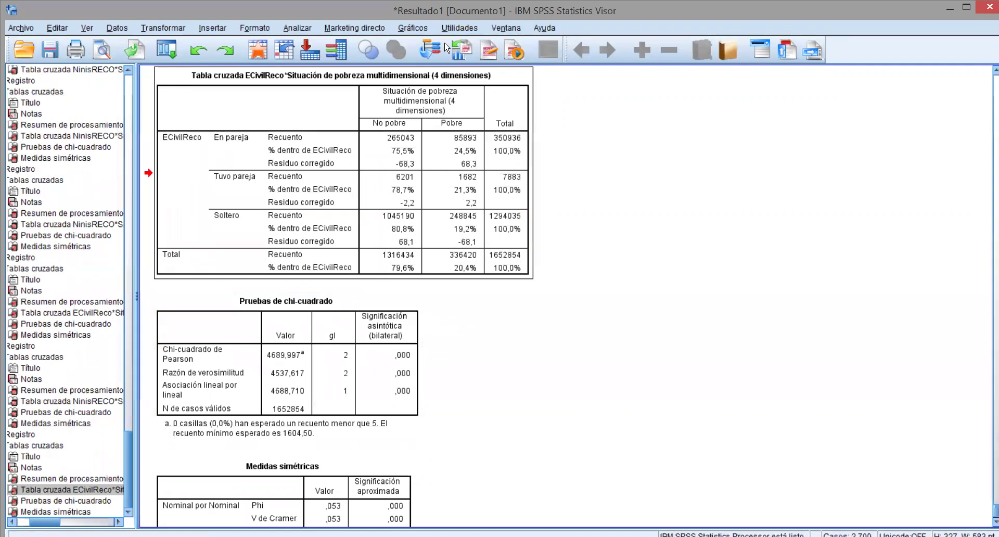
Step: Replace pobreza_multi_4d with sexo in the NinisRECO CROSSTABS command, and run only the block from DATASET ACTIVATE through that crosstab
key(alt+Tab)
click(243, 108)
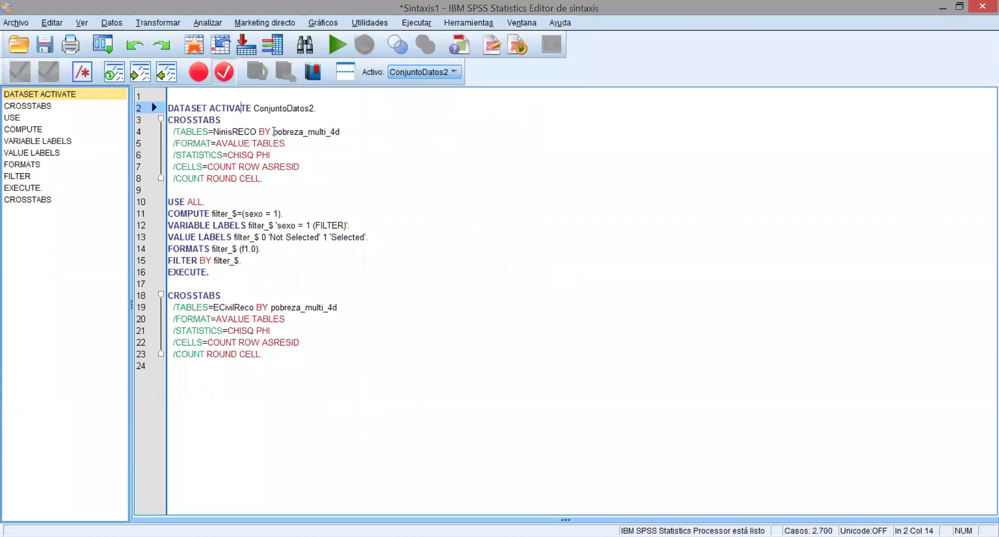
drag(274, 132, 340, 132)
text(sexo)
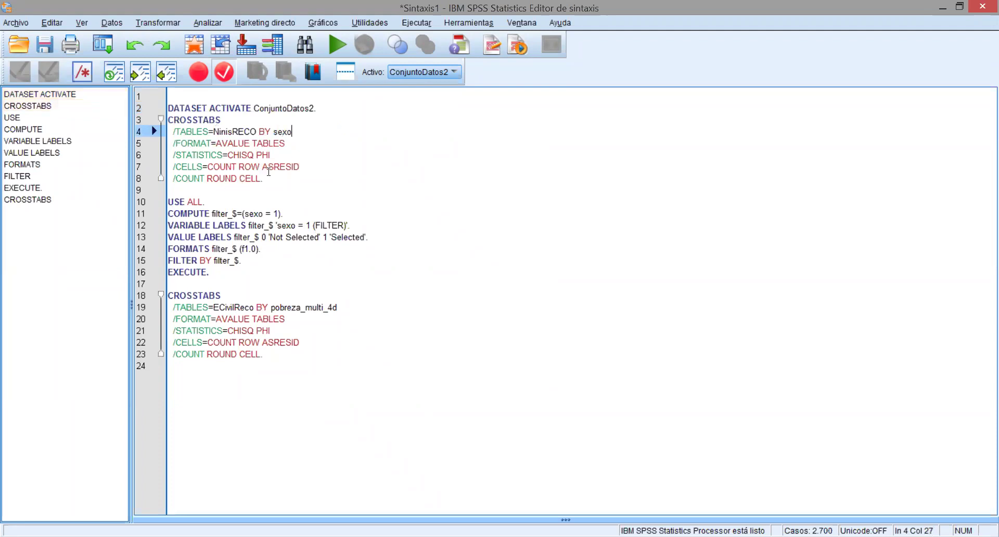
drag(264, 179, 168, 106)
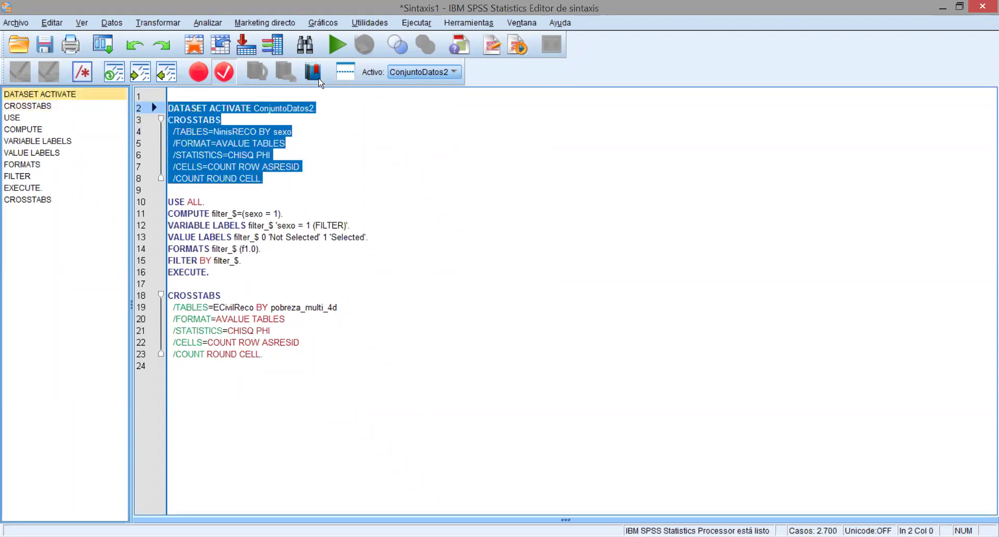
click(338, 46)
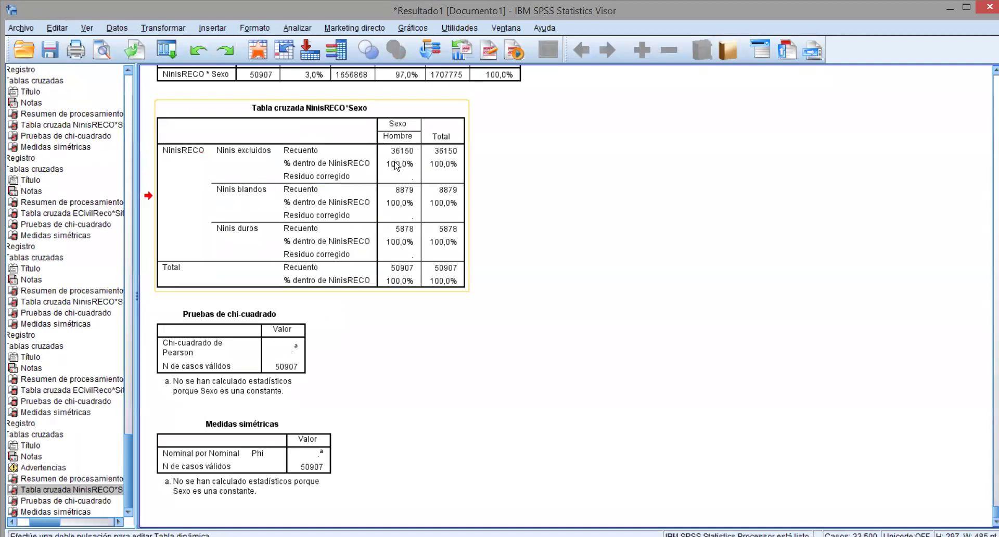
Step: Check the If condition set for selecting cases, close the dialogs without changes, and look over the NinisRECO by Sexo crosstab
click(117, 28)
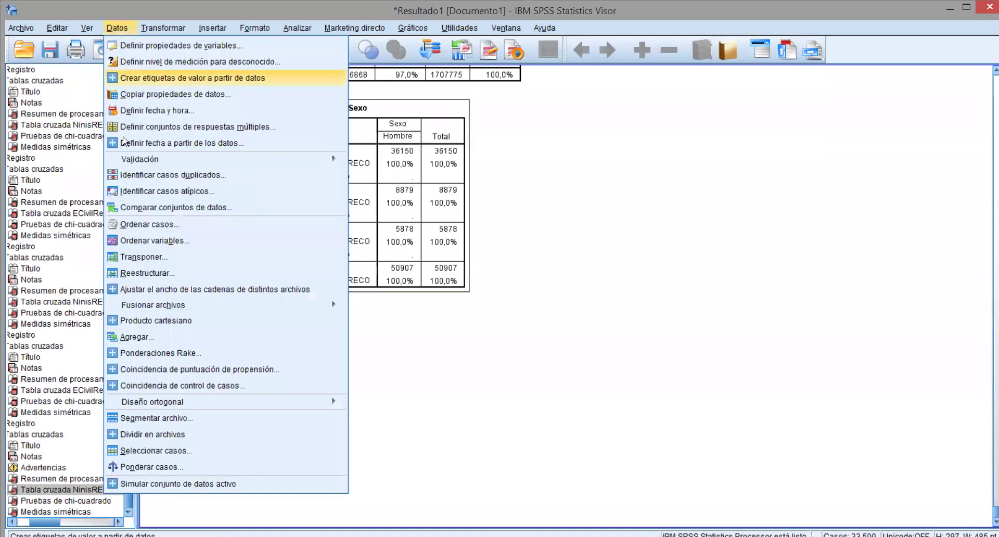
click(546, 34)
click(118, 28)
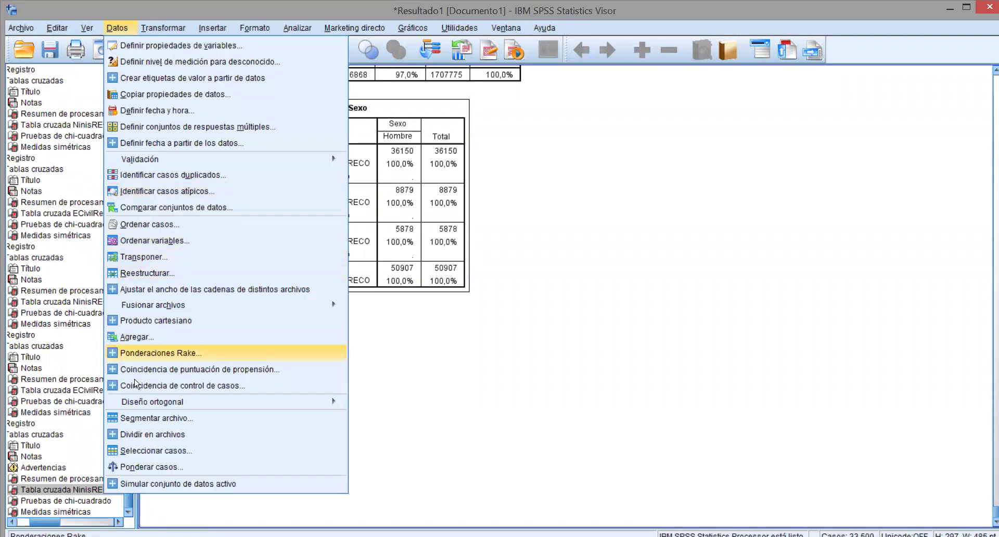
click(197, 451)
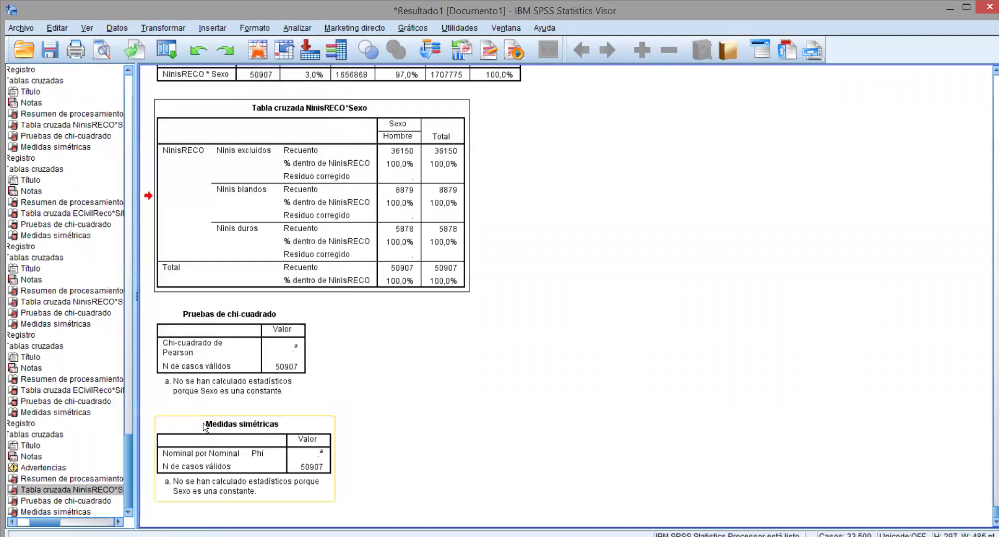
click(468, 178)
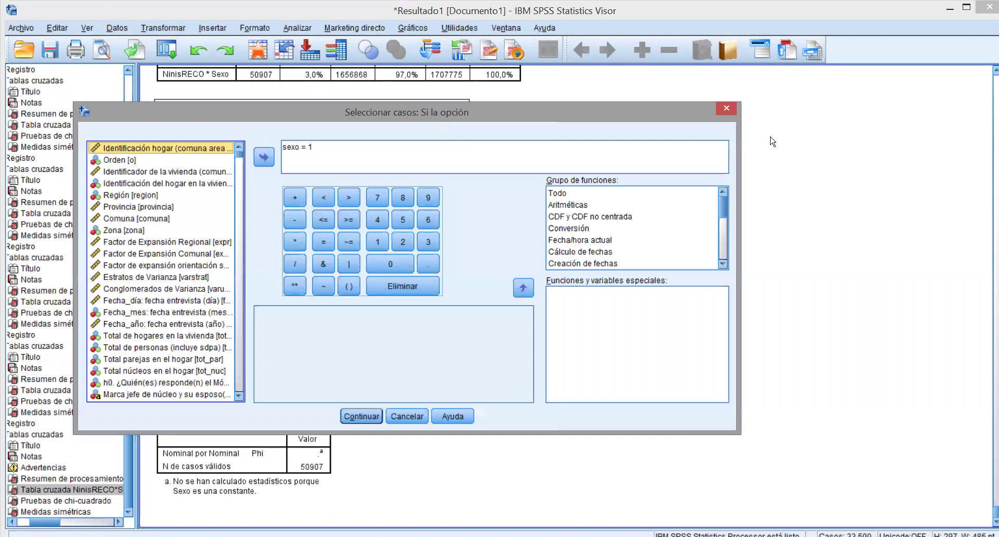
click(725, 109)
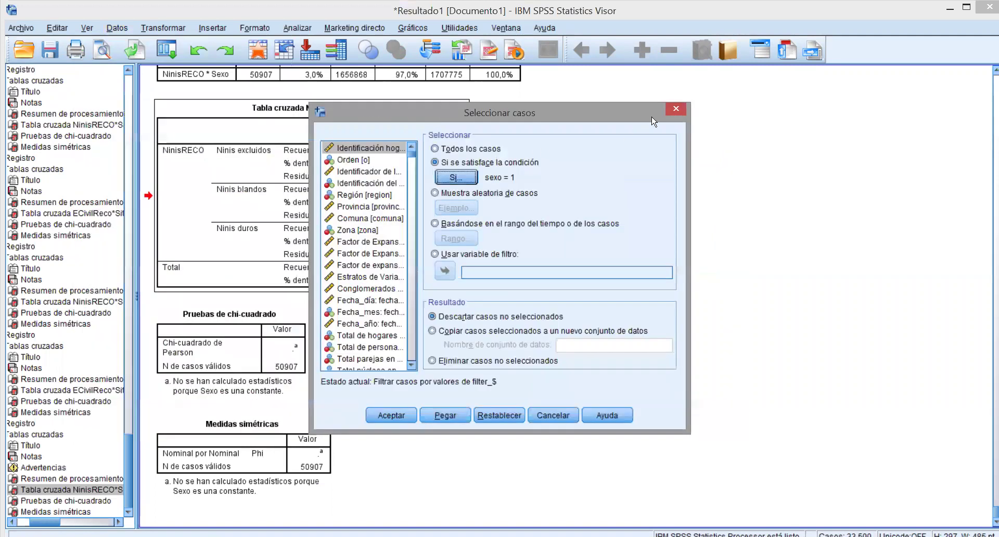
click(679, 112)
drag(258, 200, 320, 360)
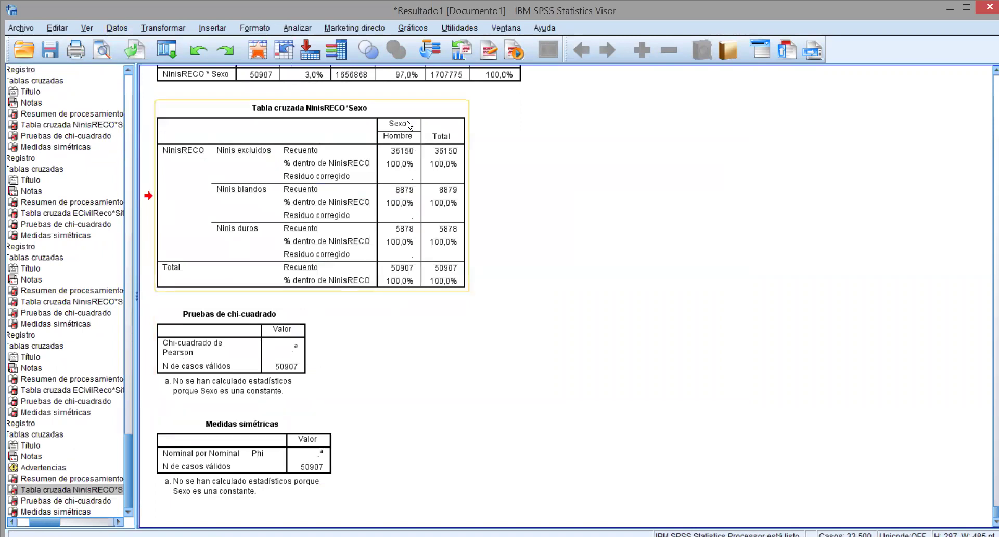
Step: Return to the syntax and undo the column variable replacement in the NinisRECO CROSSTABS command to restore pobreza_multi_4d
click(454, 48)
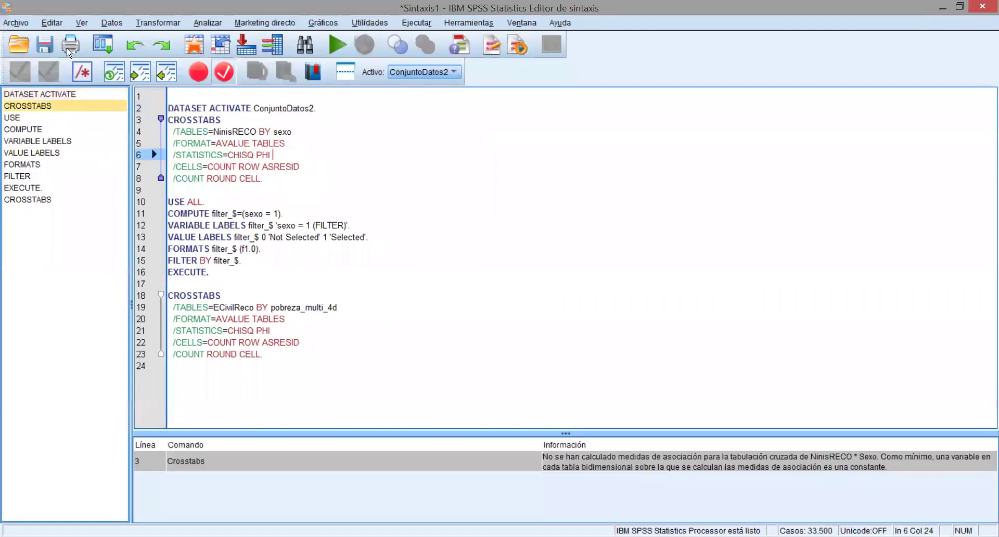
click(52, 22)
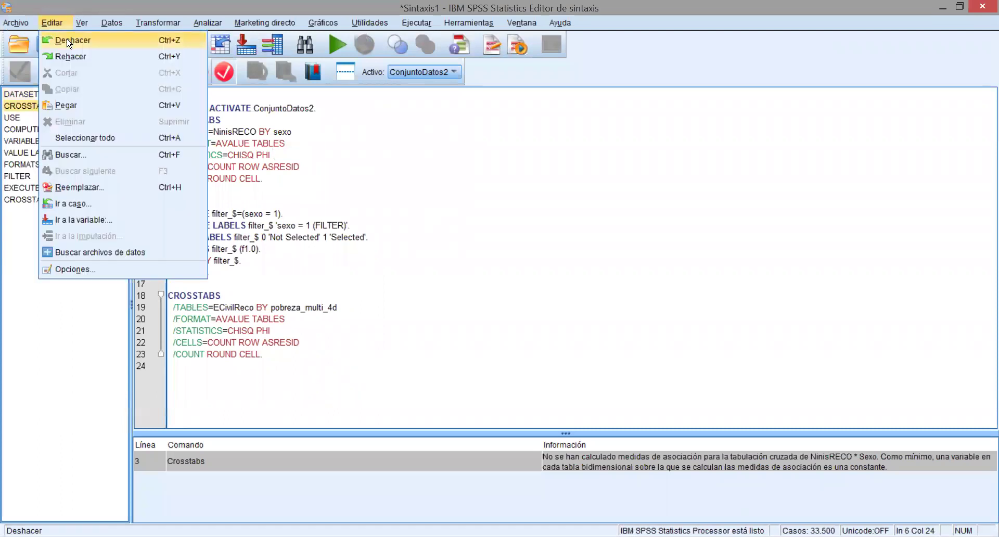
click(69, 41)
click(52, 23)
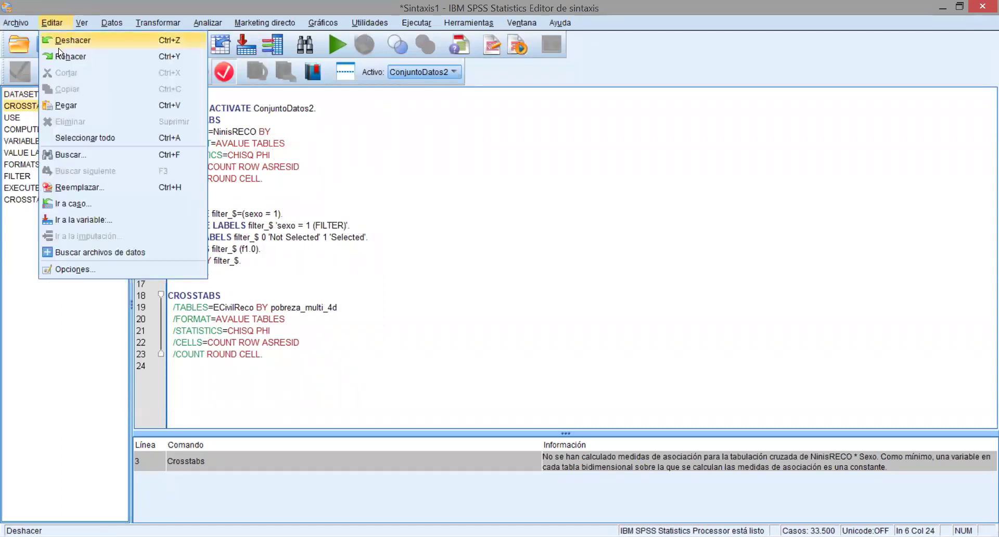
click(59, 41)
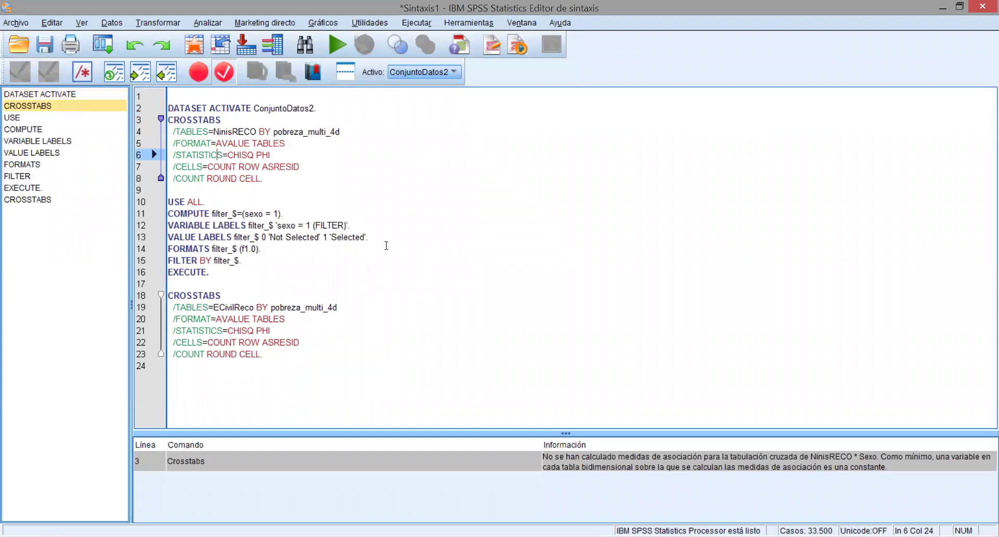